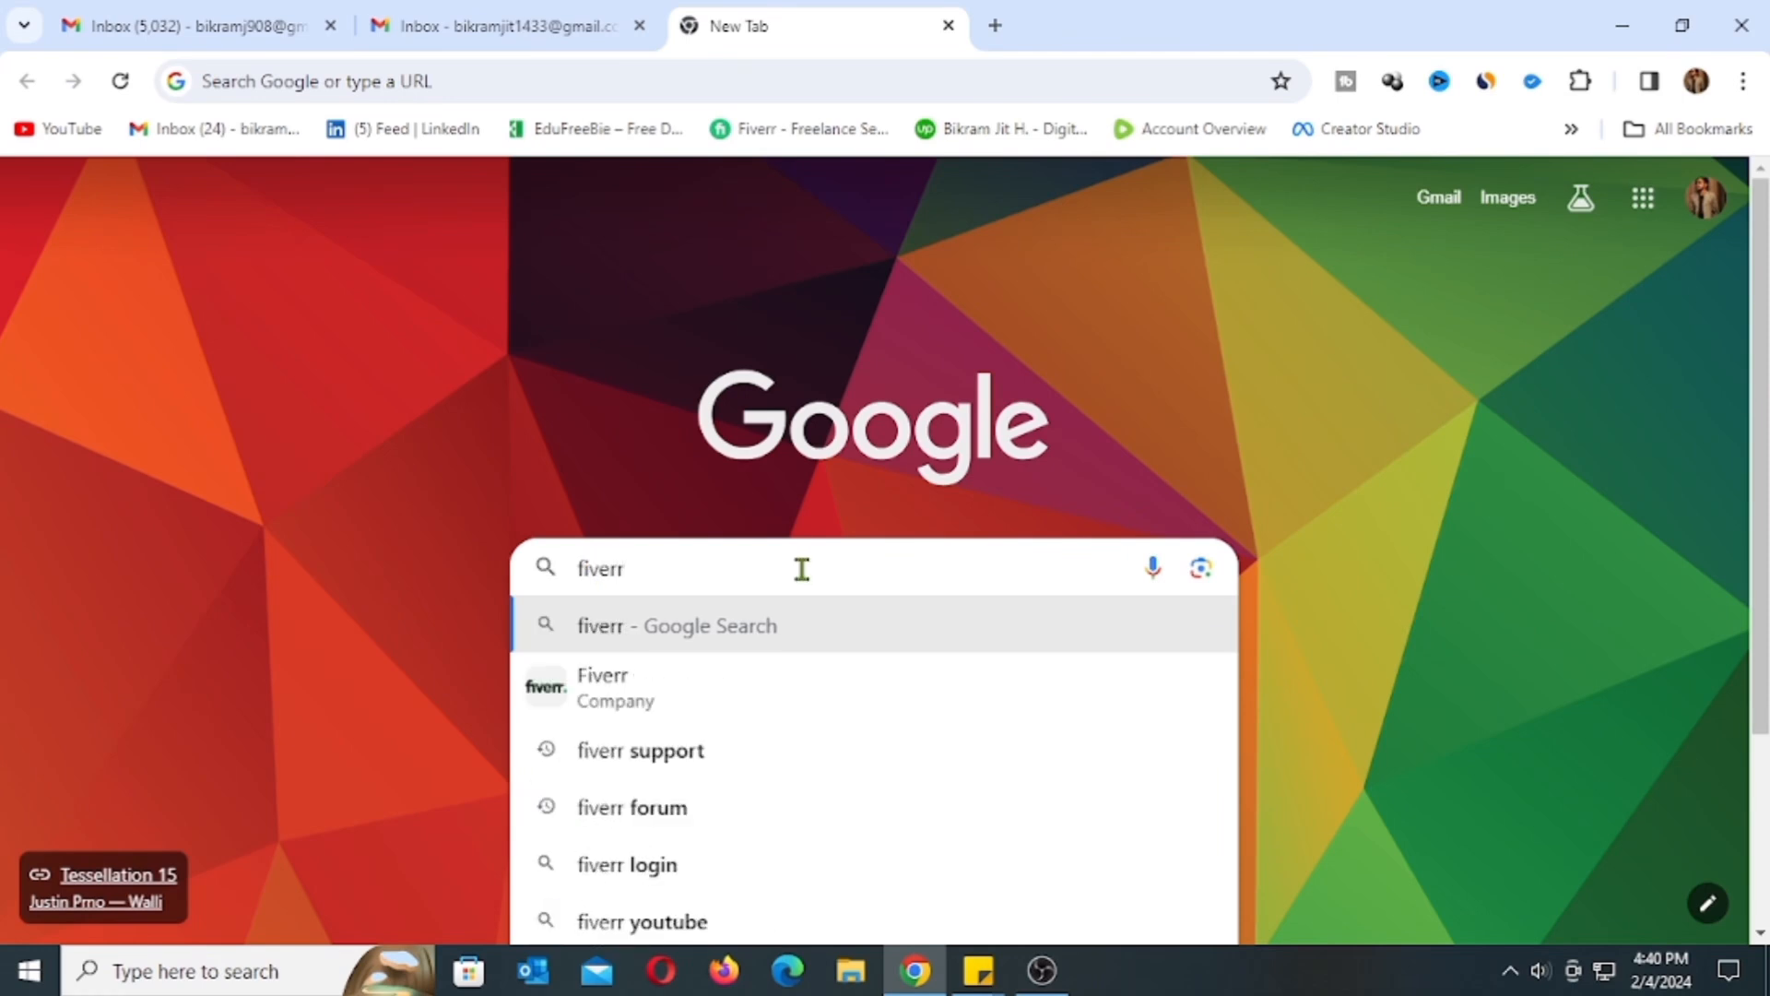
Search Google for 'fiverr' and open the Fiverr - Freelance Services Marketplace result
key(Return)
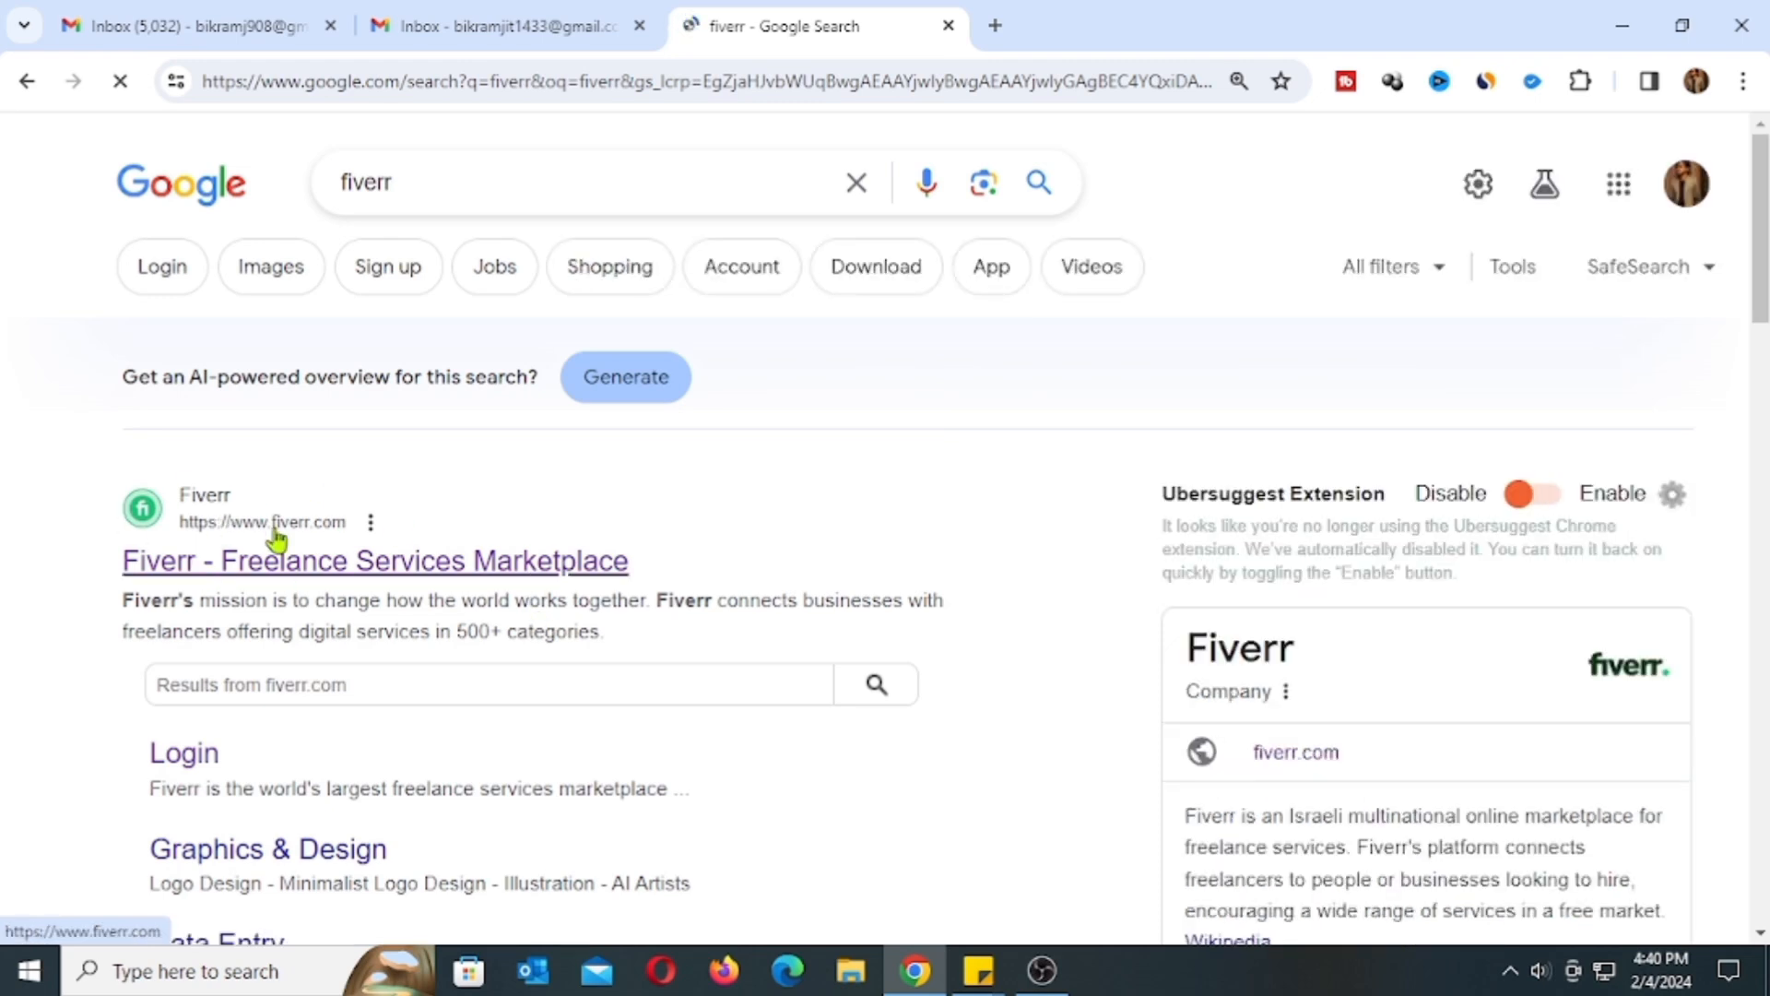
scroll(273, 526, down, 3)
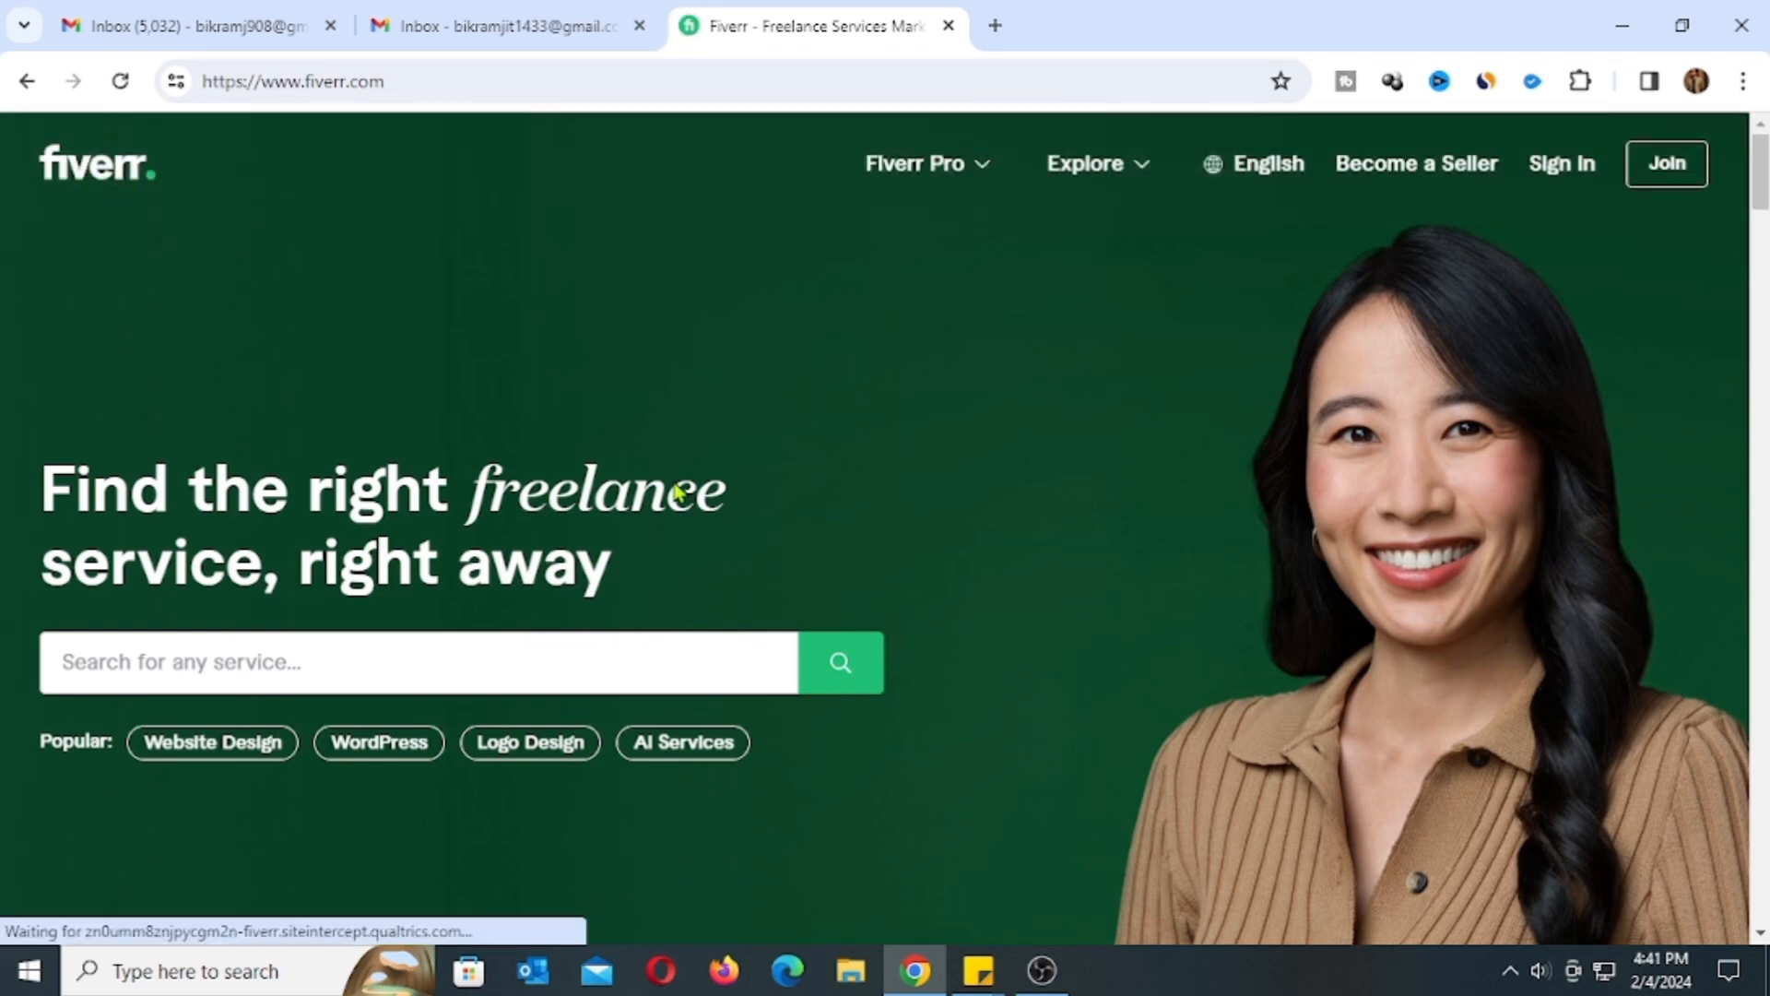
Browse down to the homepage's Popular services section, return to the top, and start joining Fiverr
scroll(939, 496, down, 10)
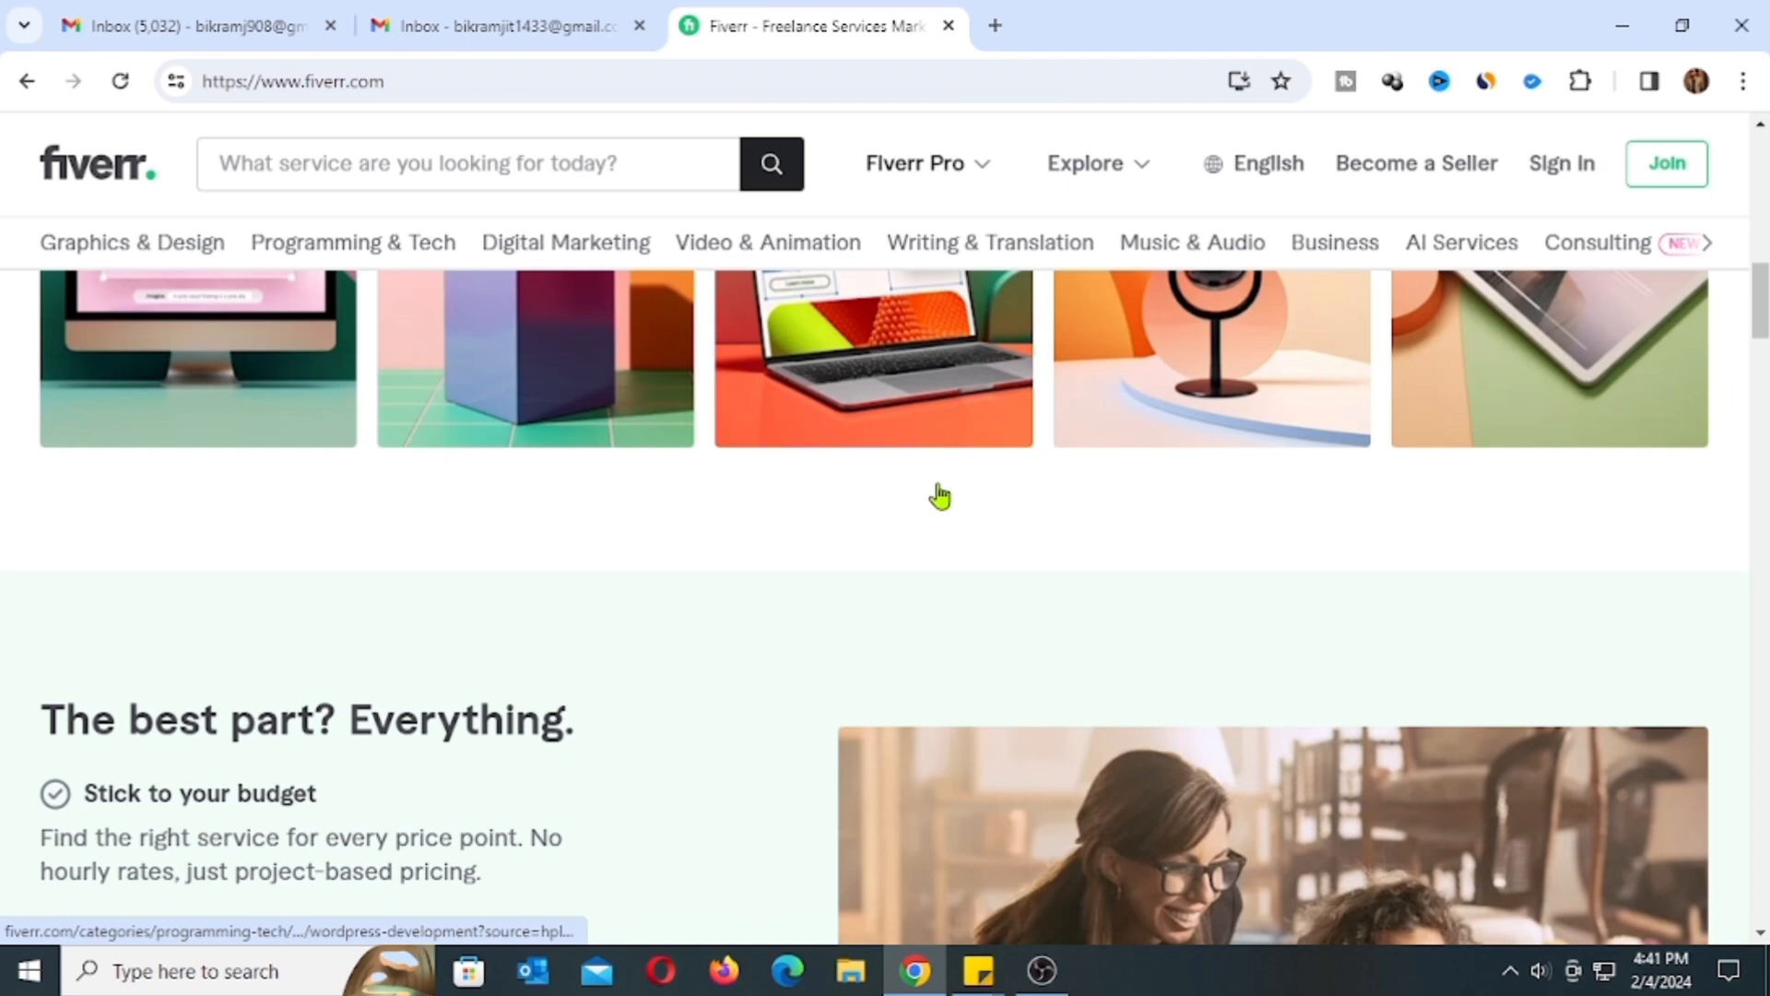
scroll(940, 496, up, 4)
drag(39, 332, 428, 341)
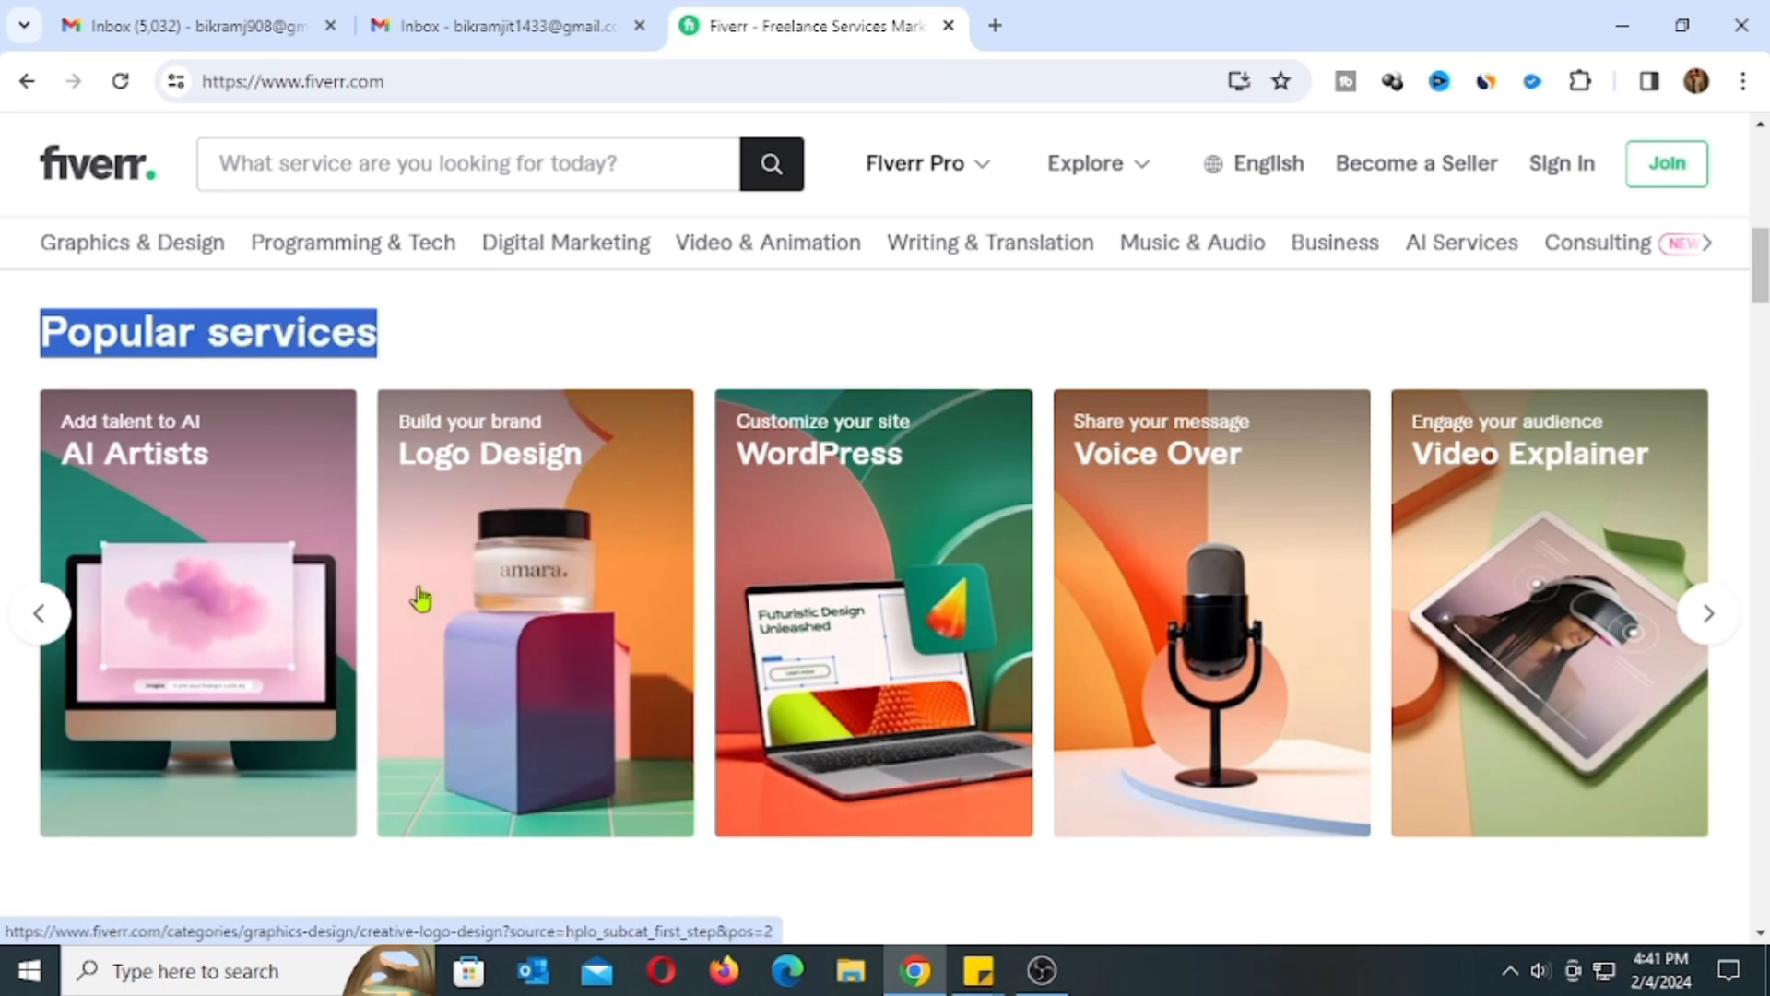
scroll(1146, 601, up, 6)
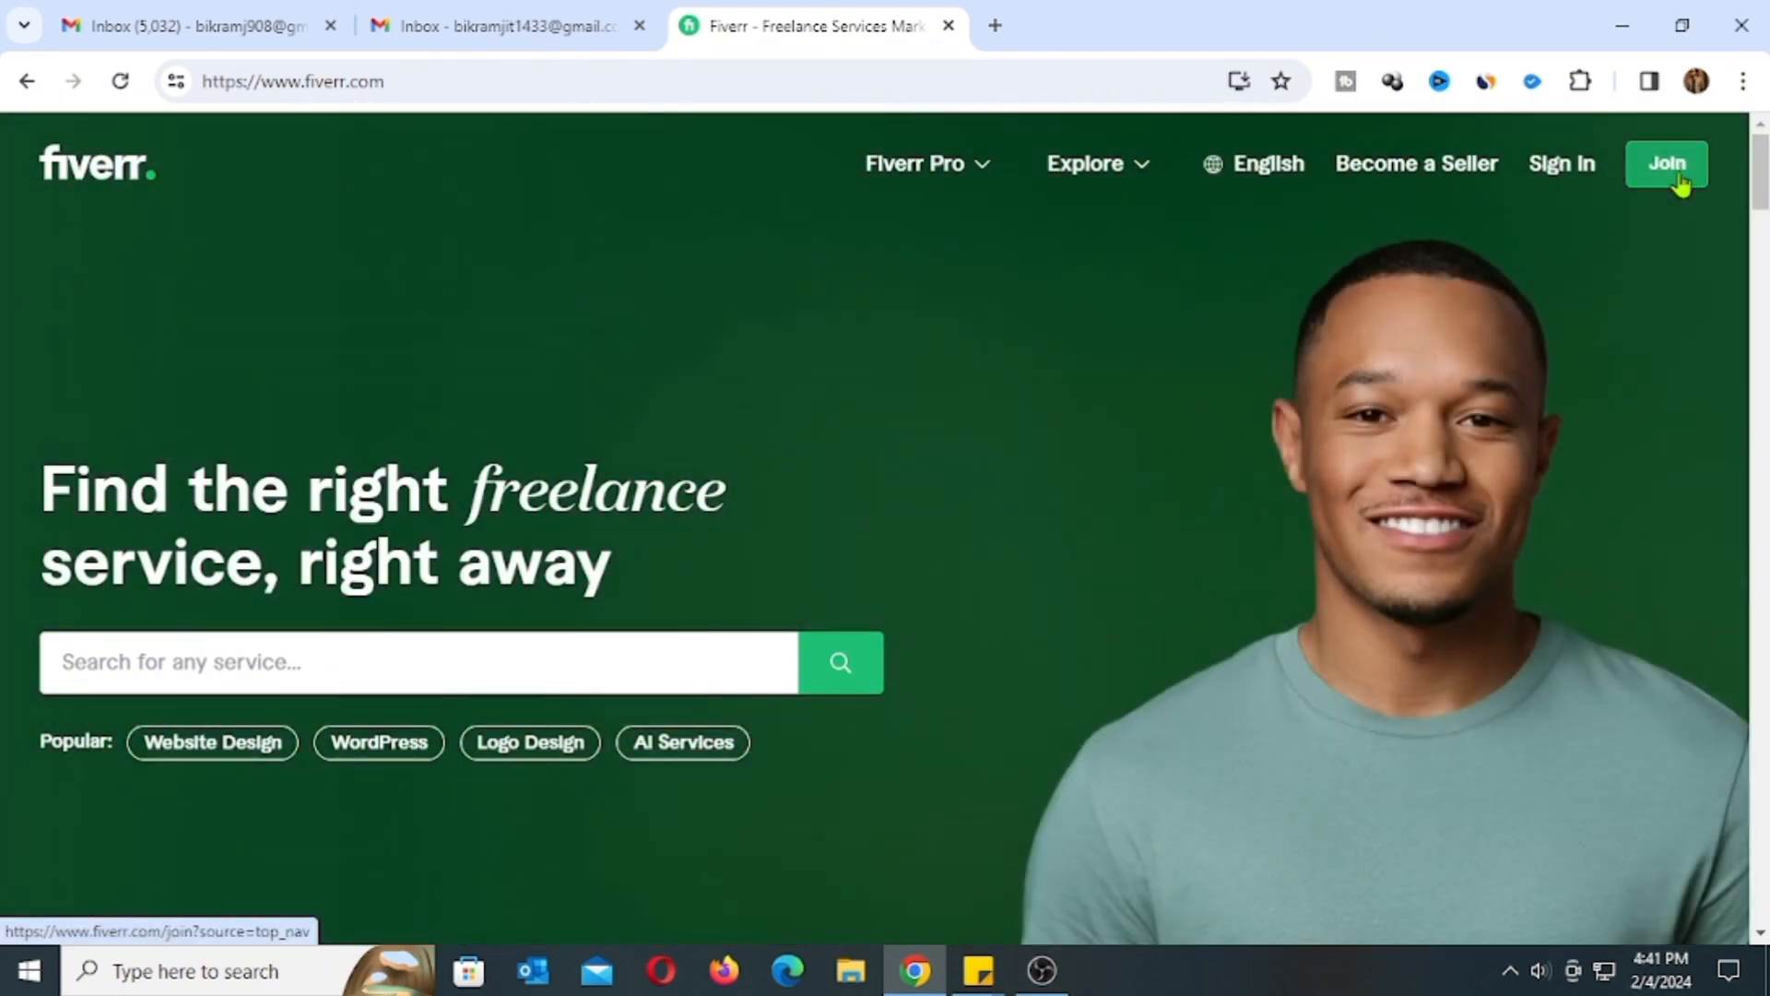
click(1670, 165)
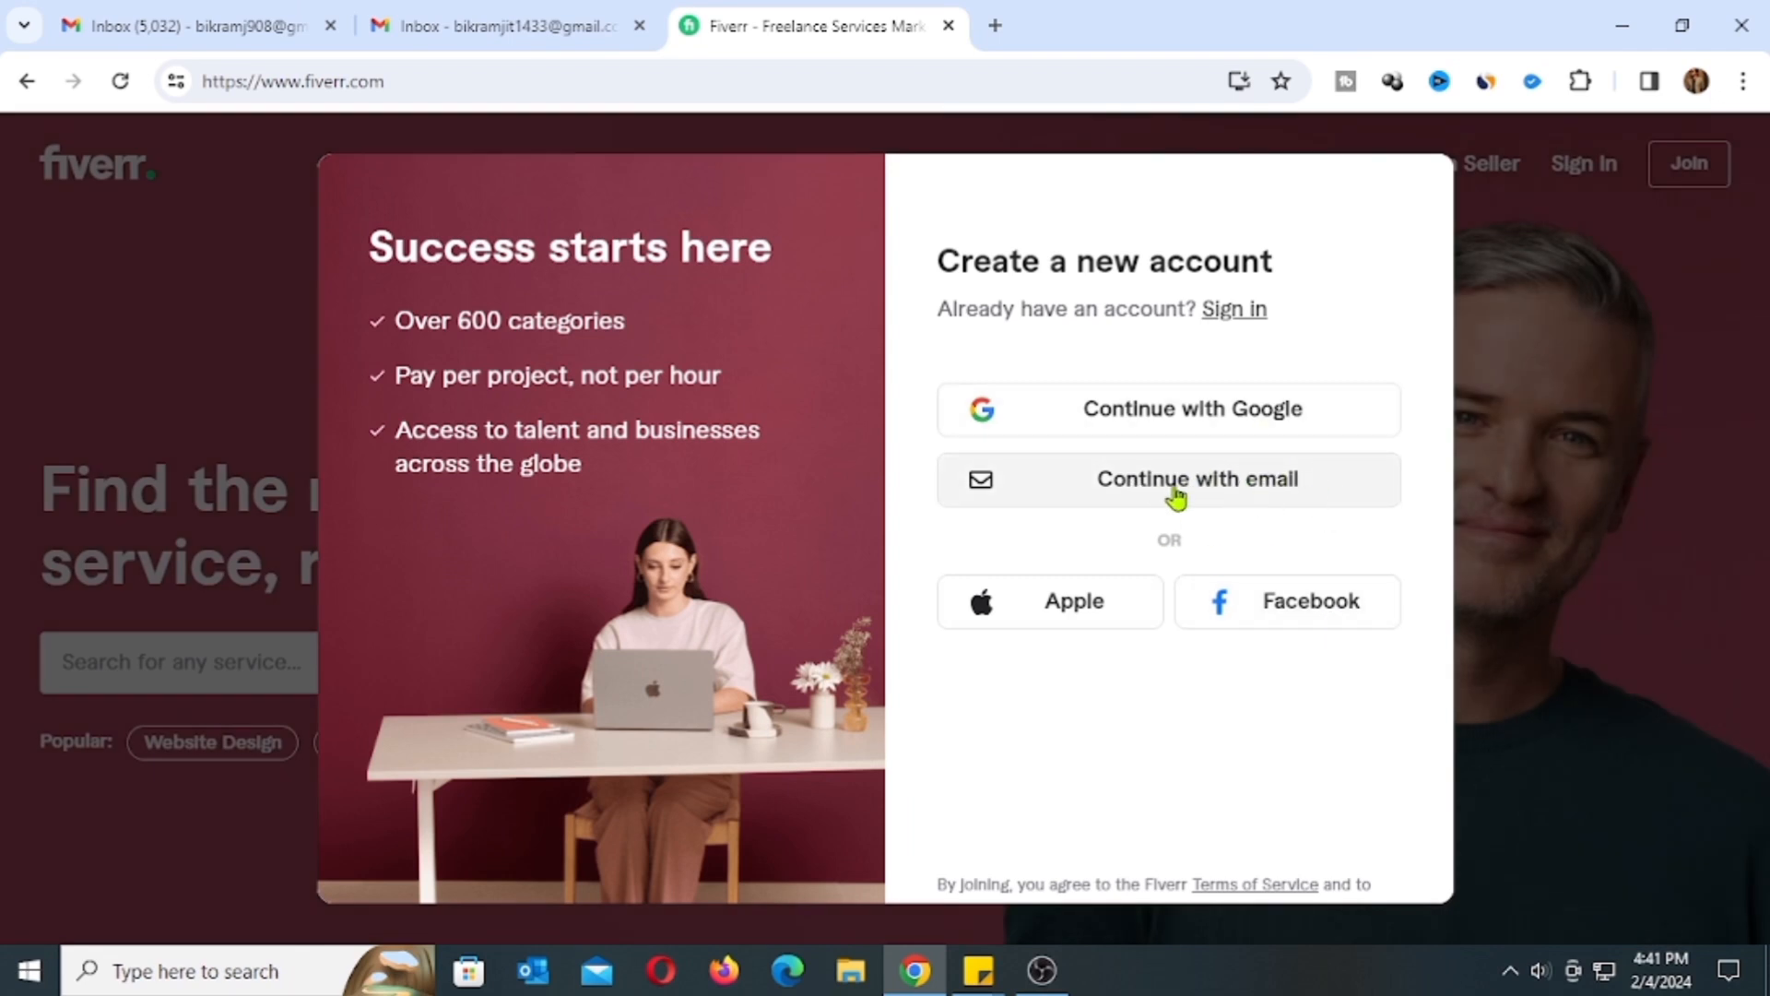
Choose Continue with email in the Create a new account dialog
click(1346, 496)
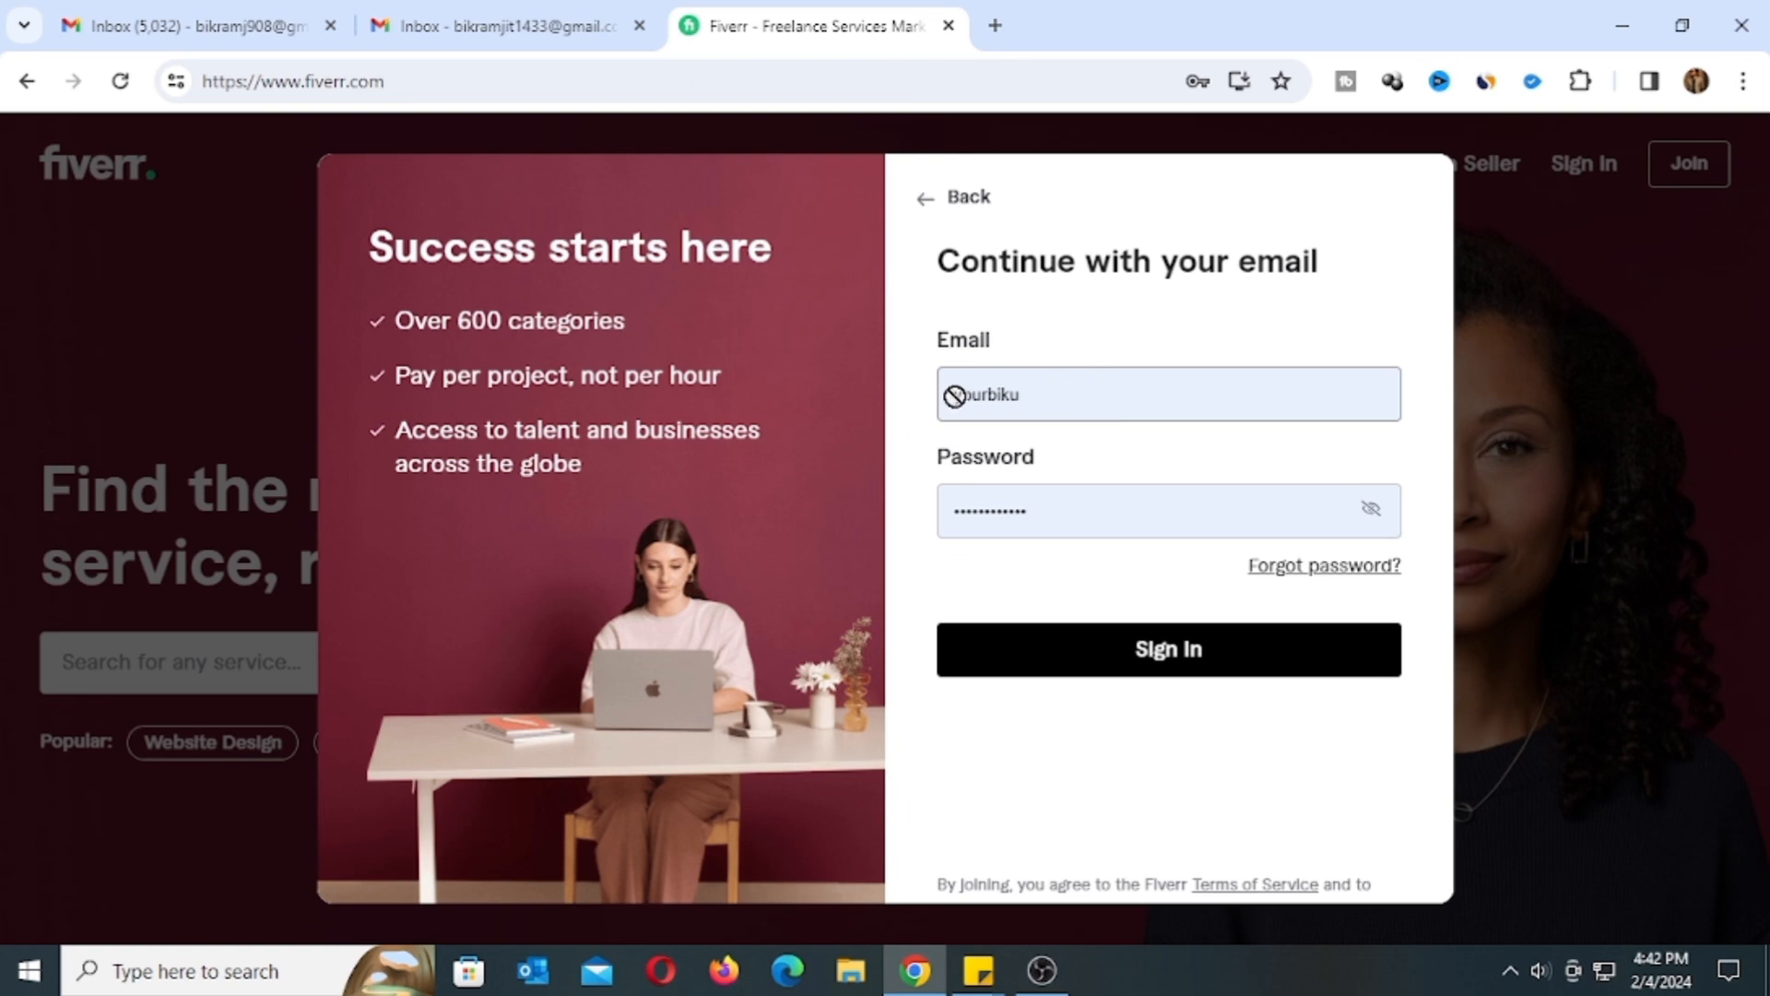
Clear the autofilled email and password, then paste in the new account's email address
double_click(1068, 396)
key(BackSpace)
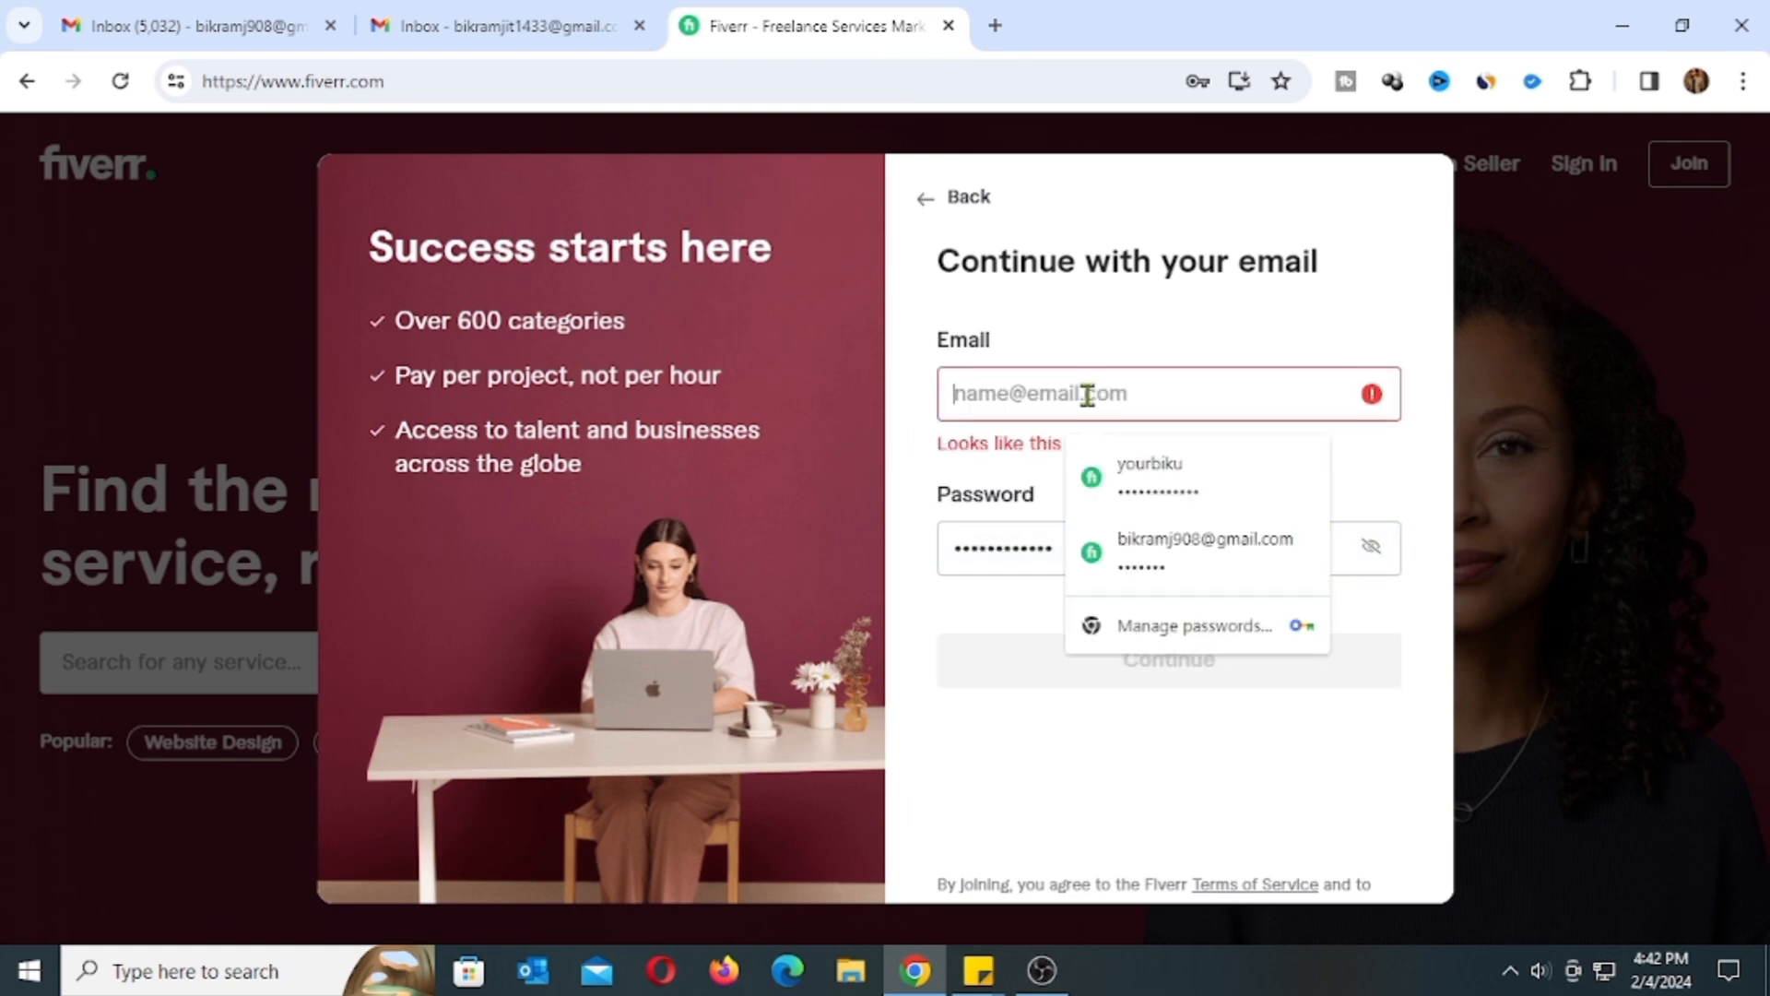
click(1119, 546)
drag(1134, 550, 933, 560)
key(BackSpace)
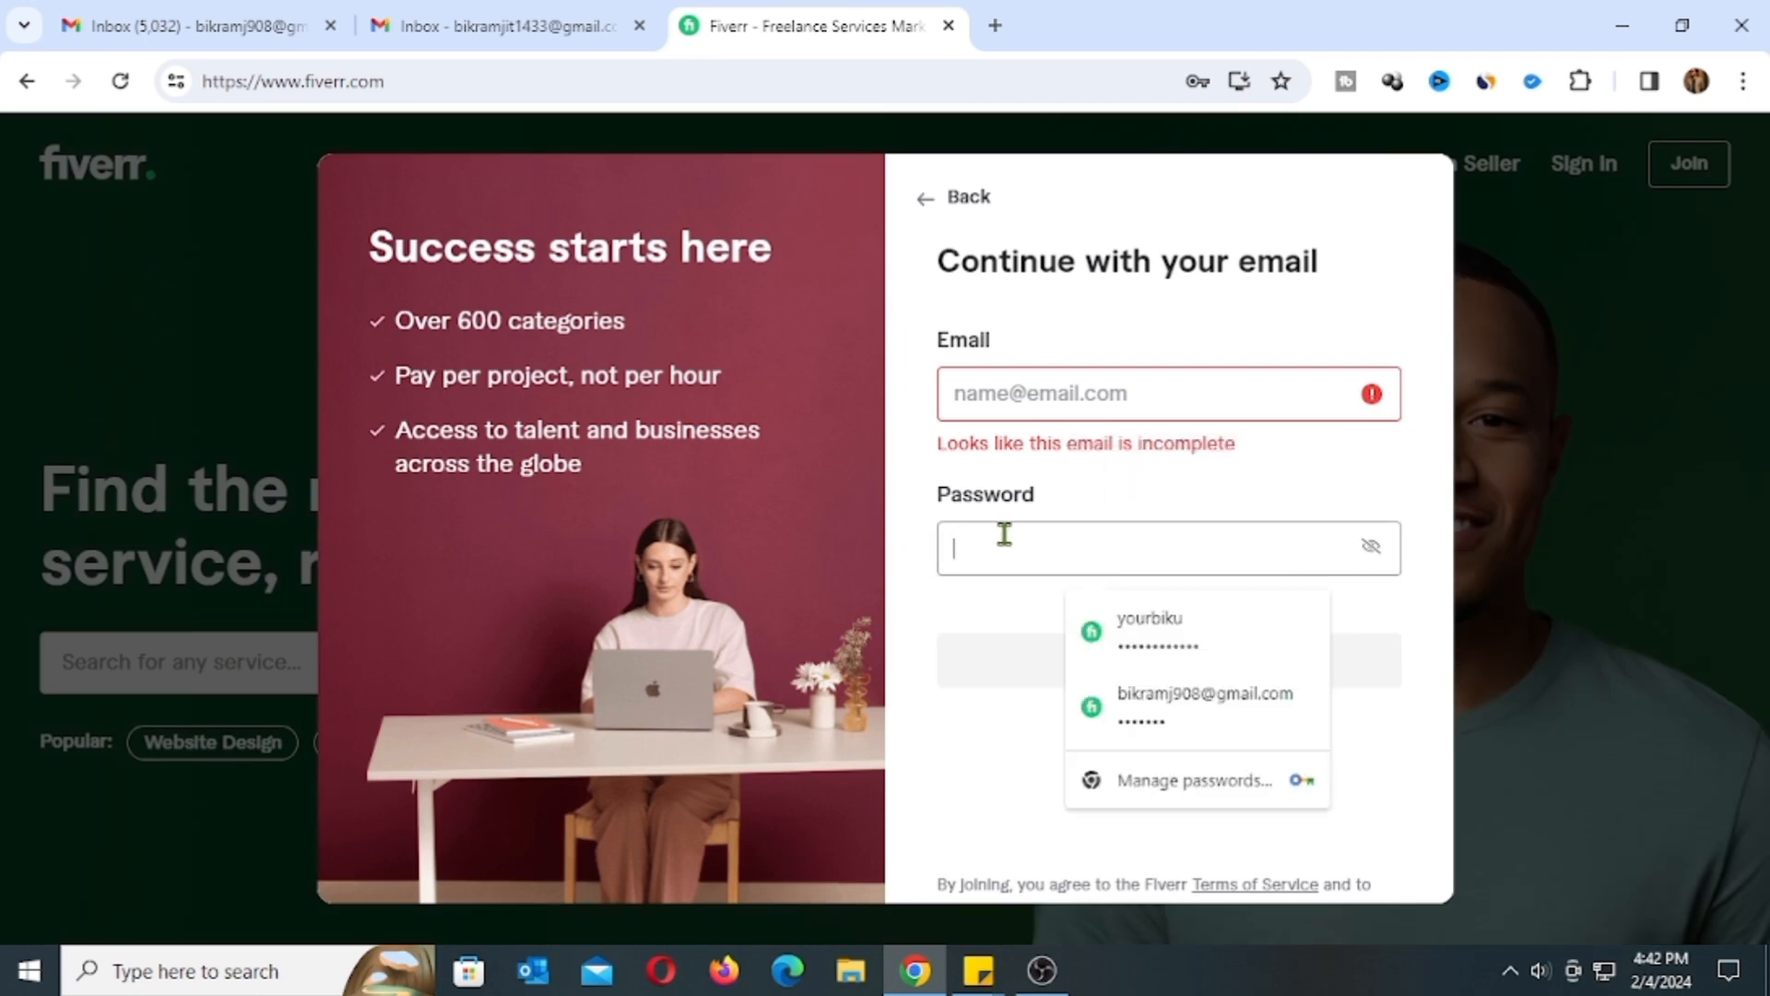
click(1337, 457)
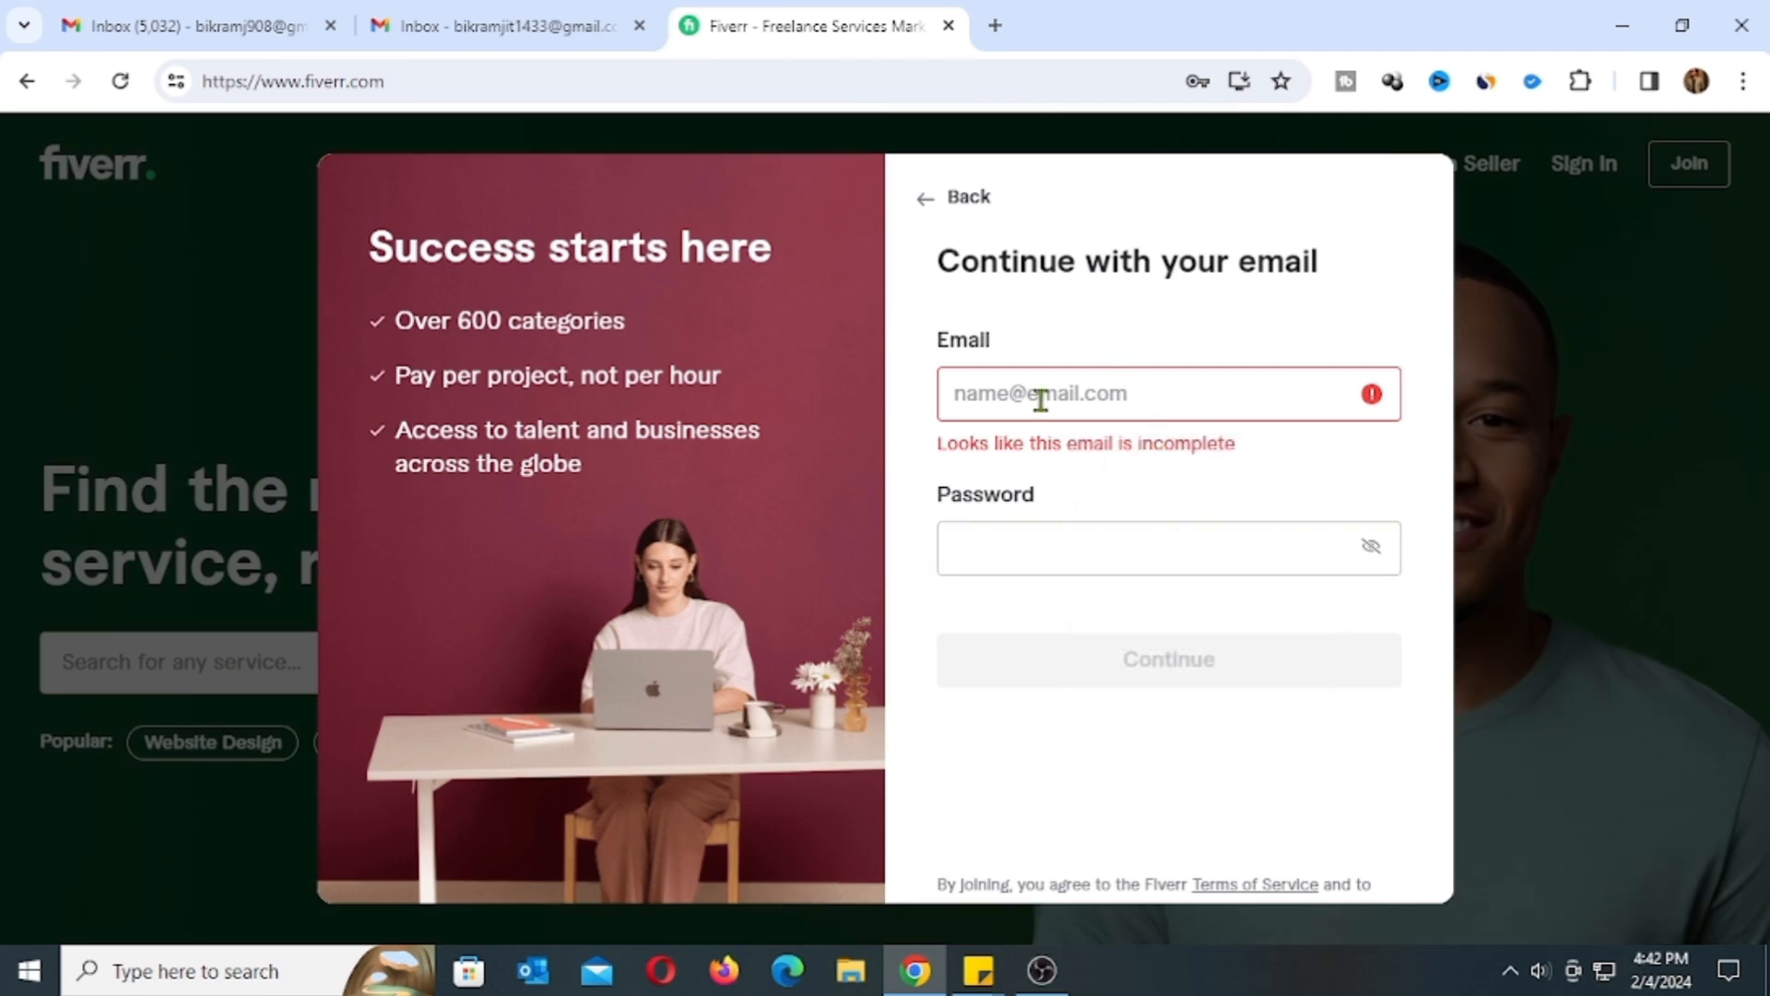
click(1095, 395)
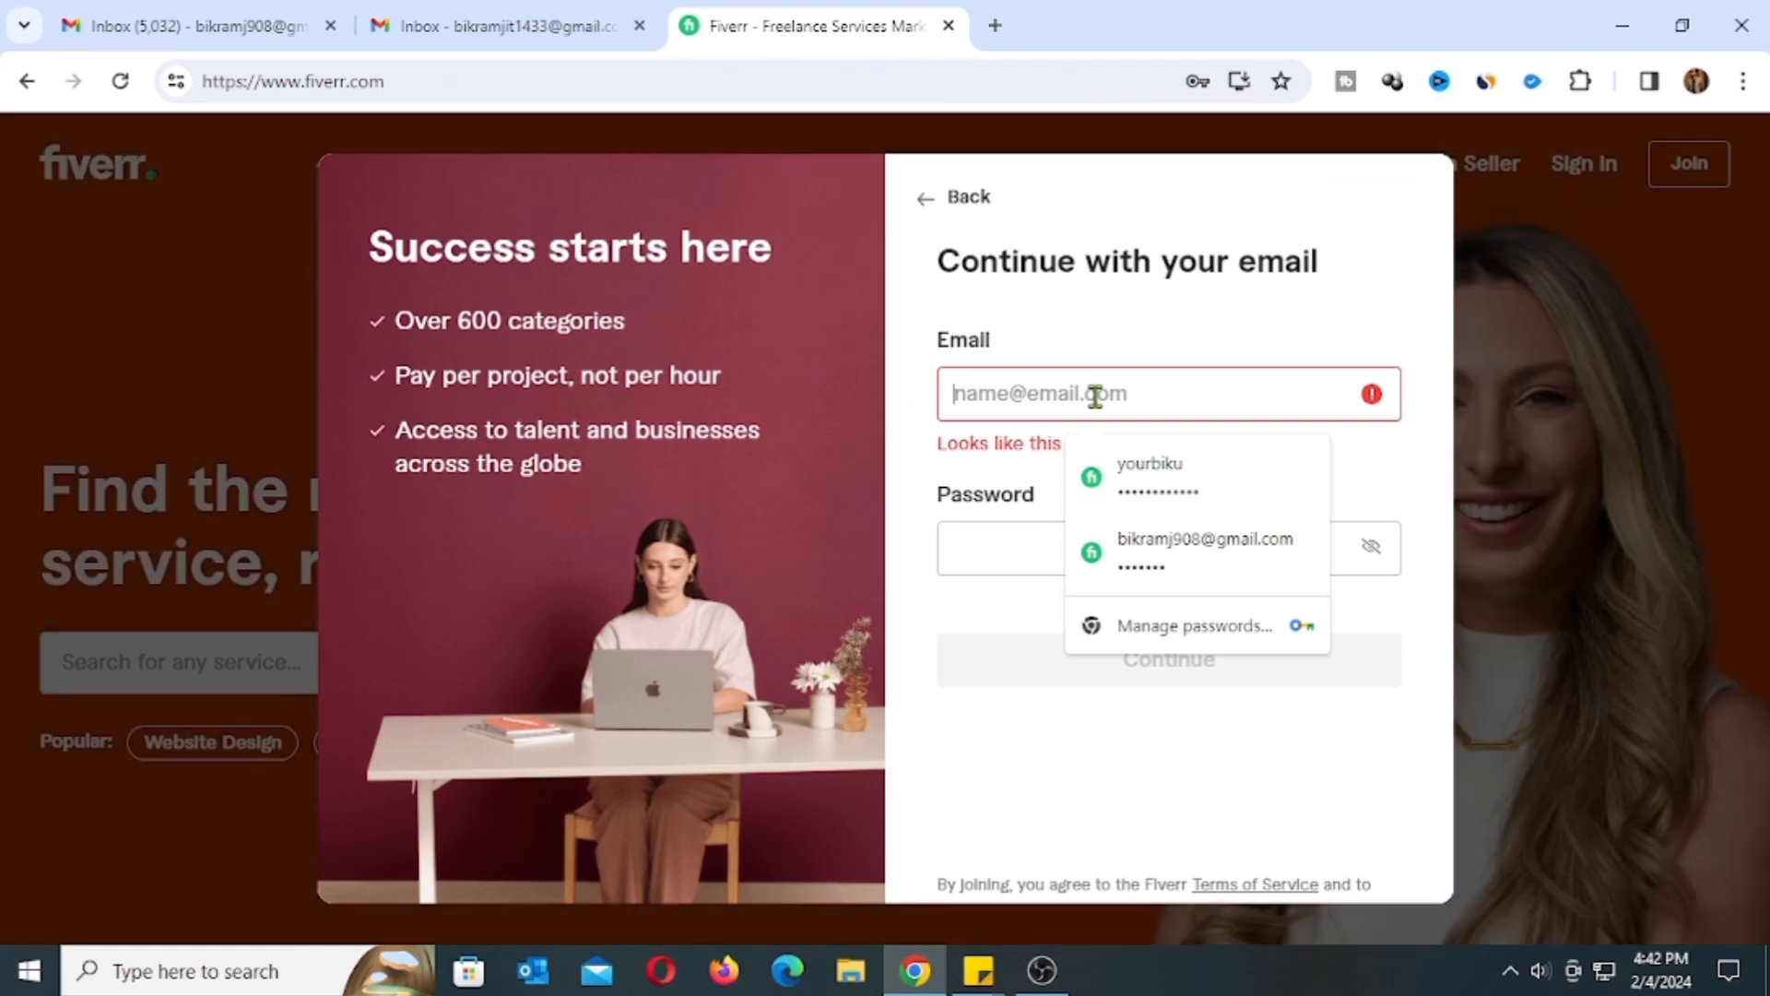
key(ctrl+v)
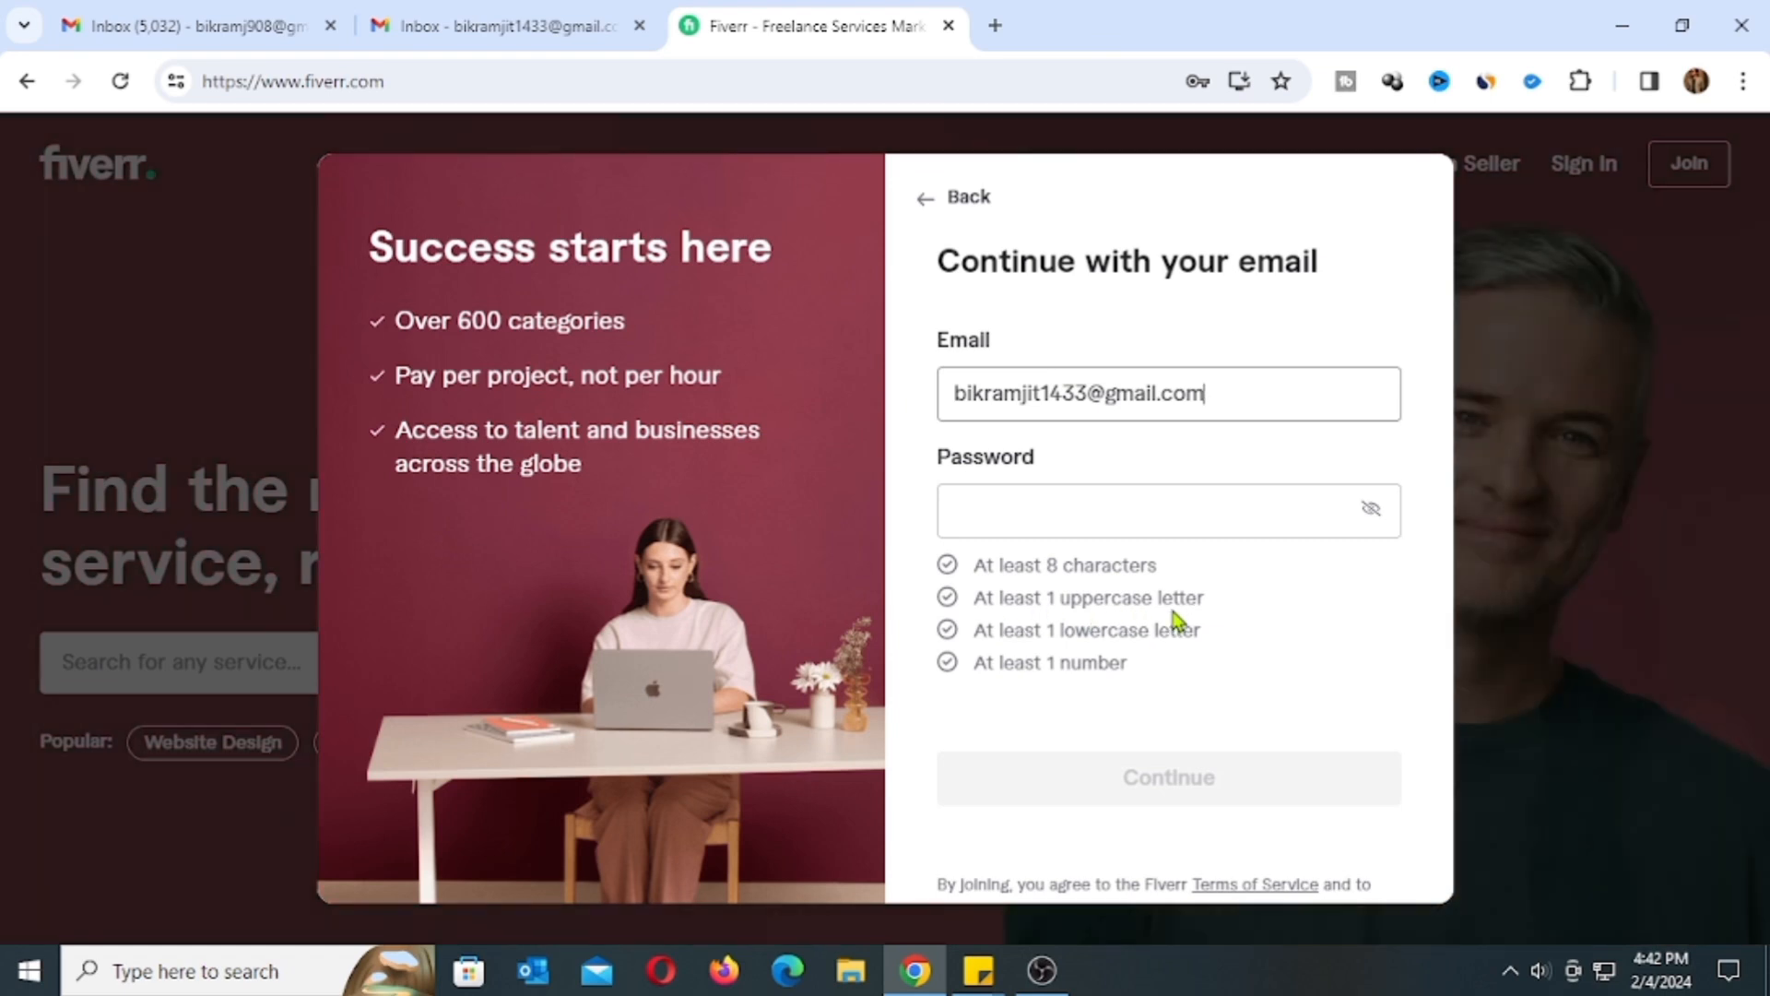
Enter a password meeting all four listed requirements and continue
drag(1124, 661, 971, 581)
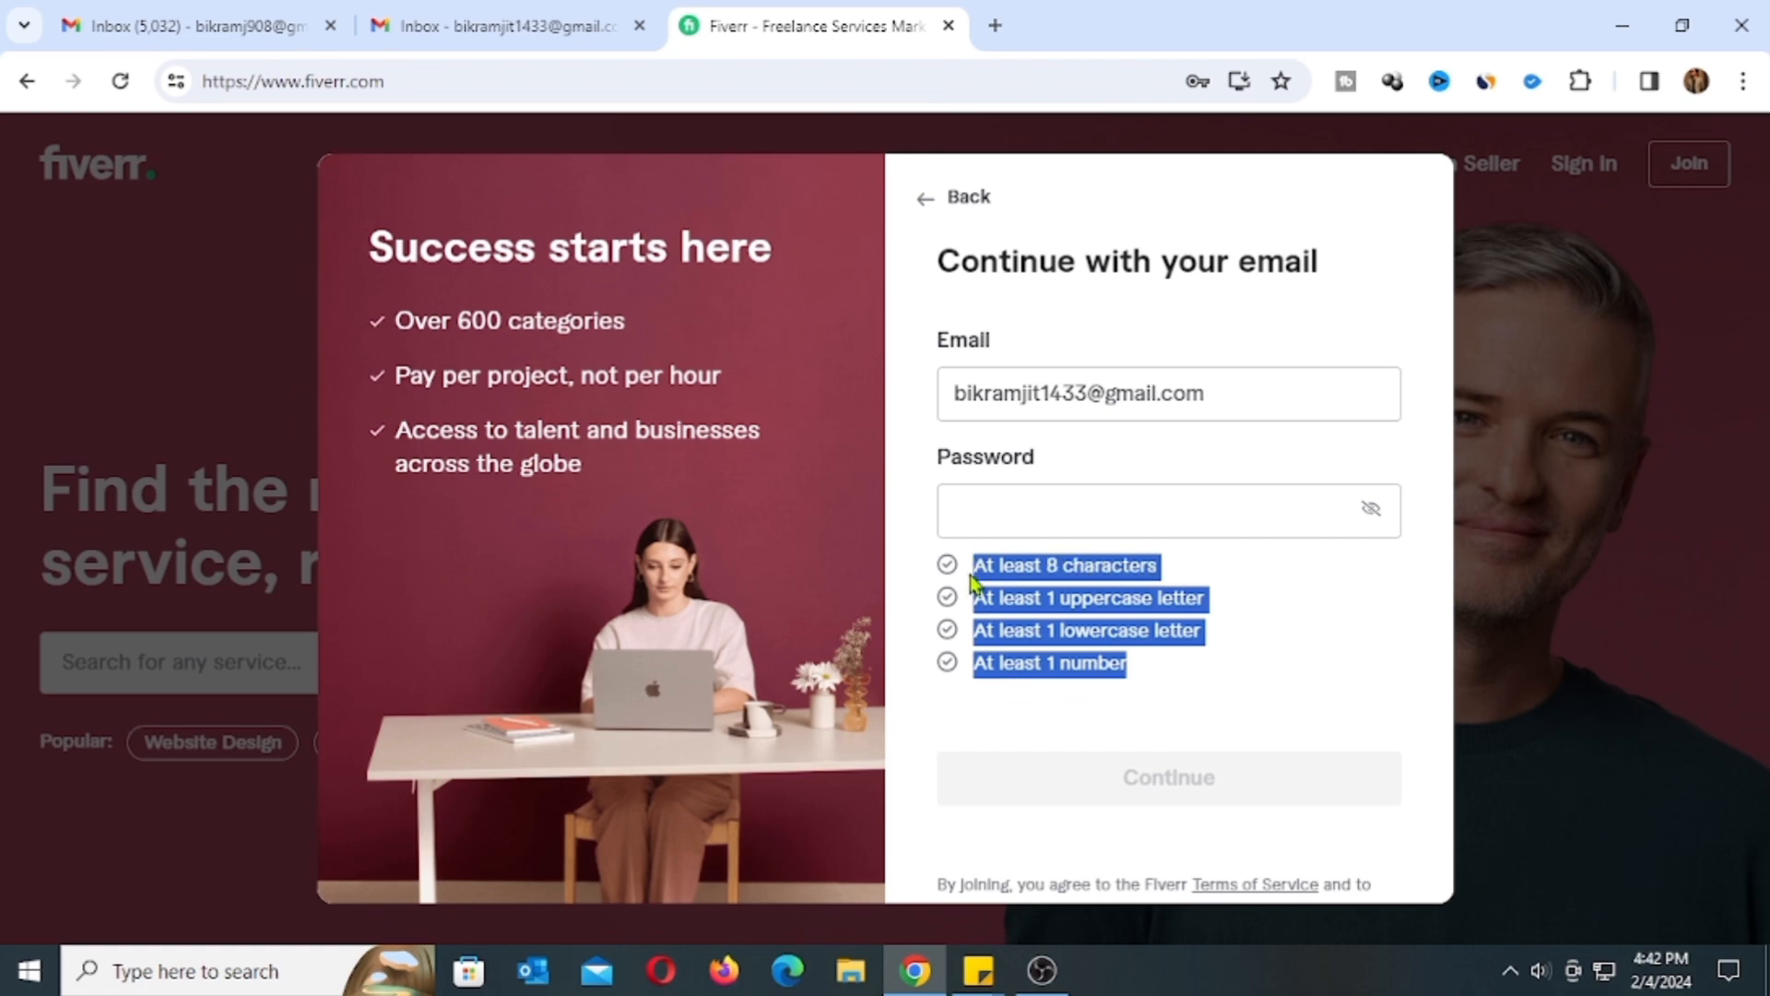
click(1213, 569)
click(1056, 506)
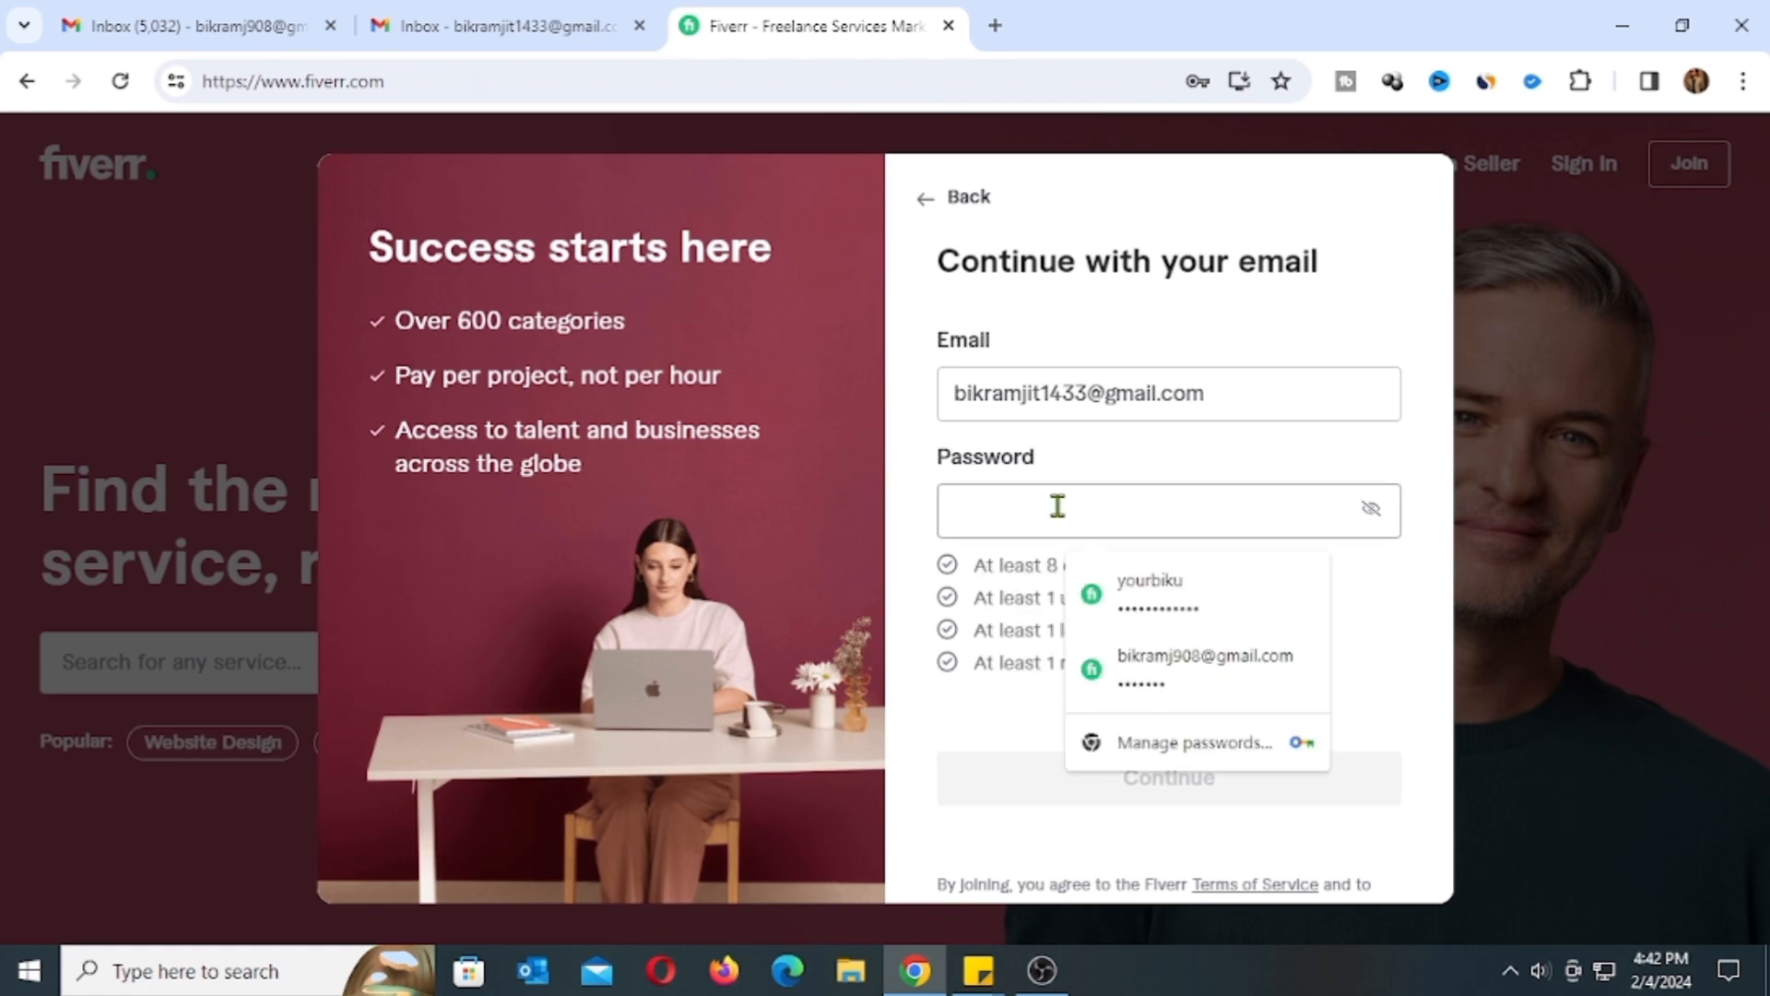
click(1247, 546)
click(1110, 514)
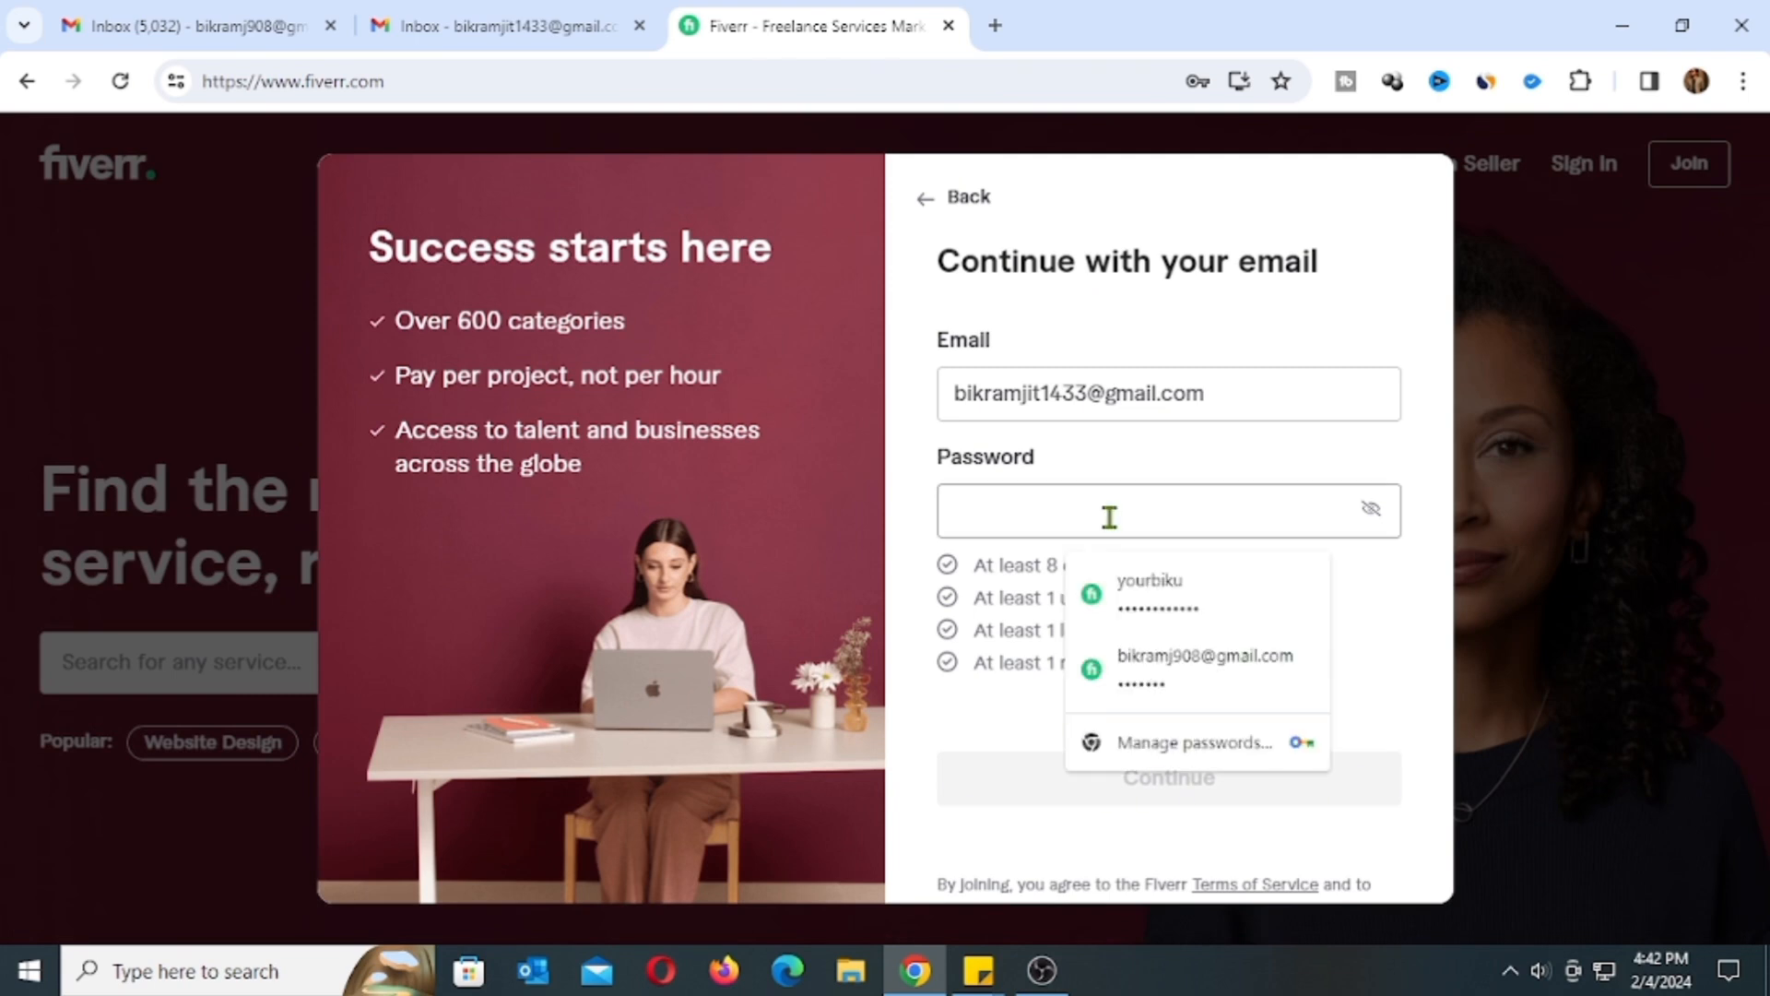
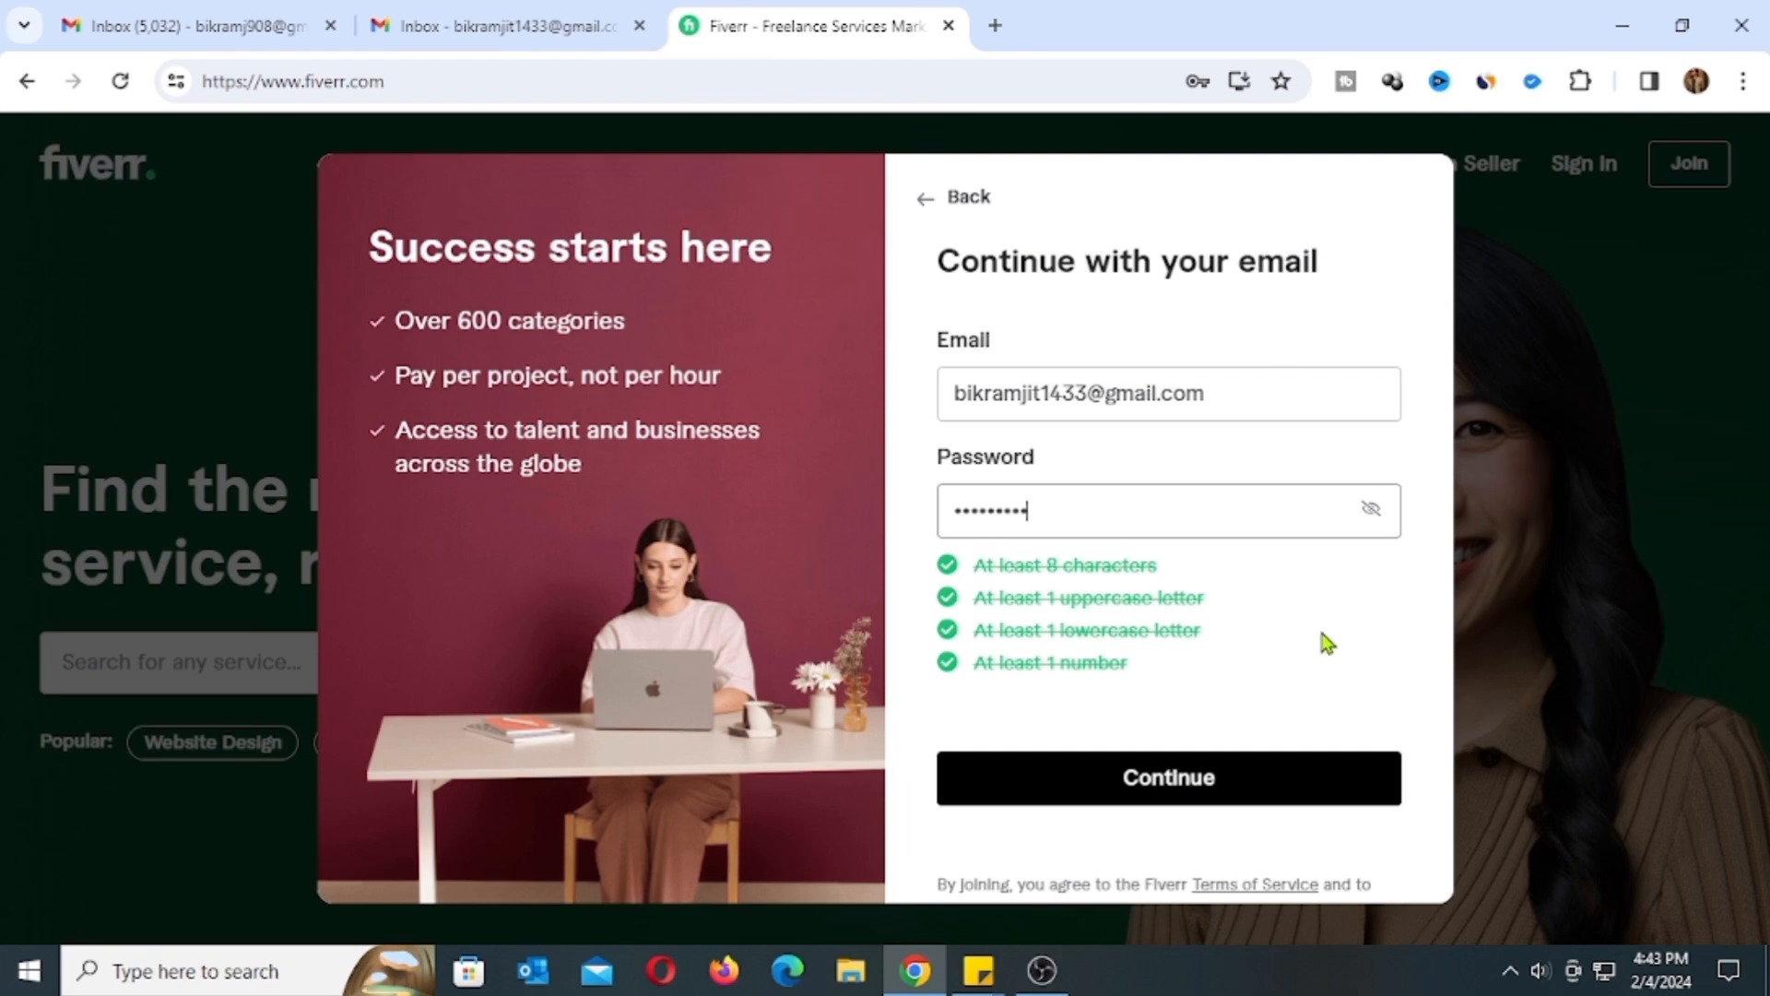
click(1197, 779)
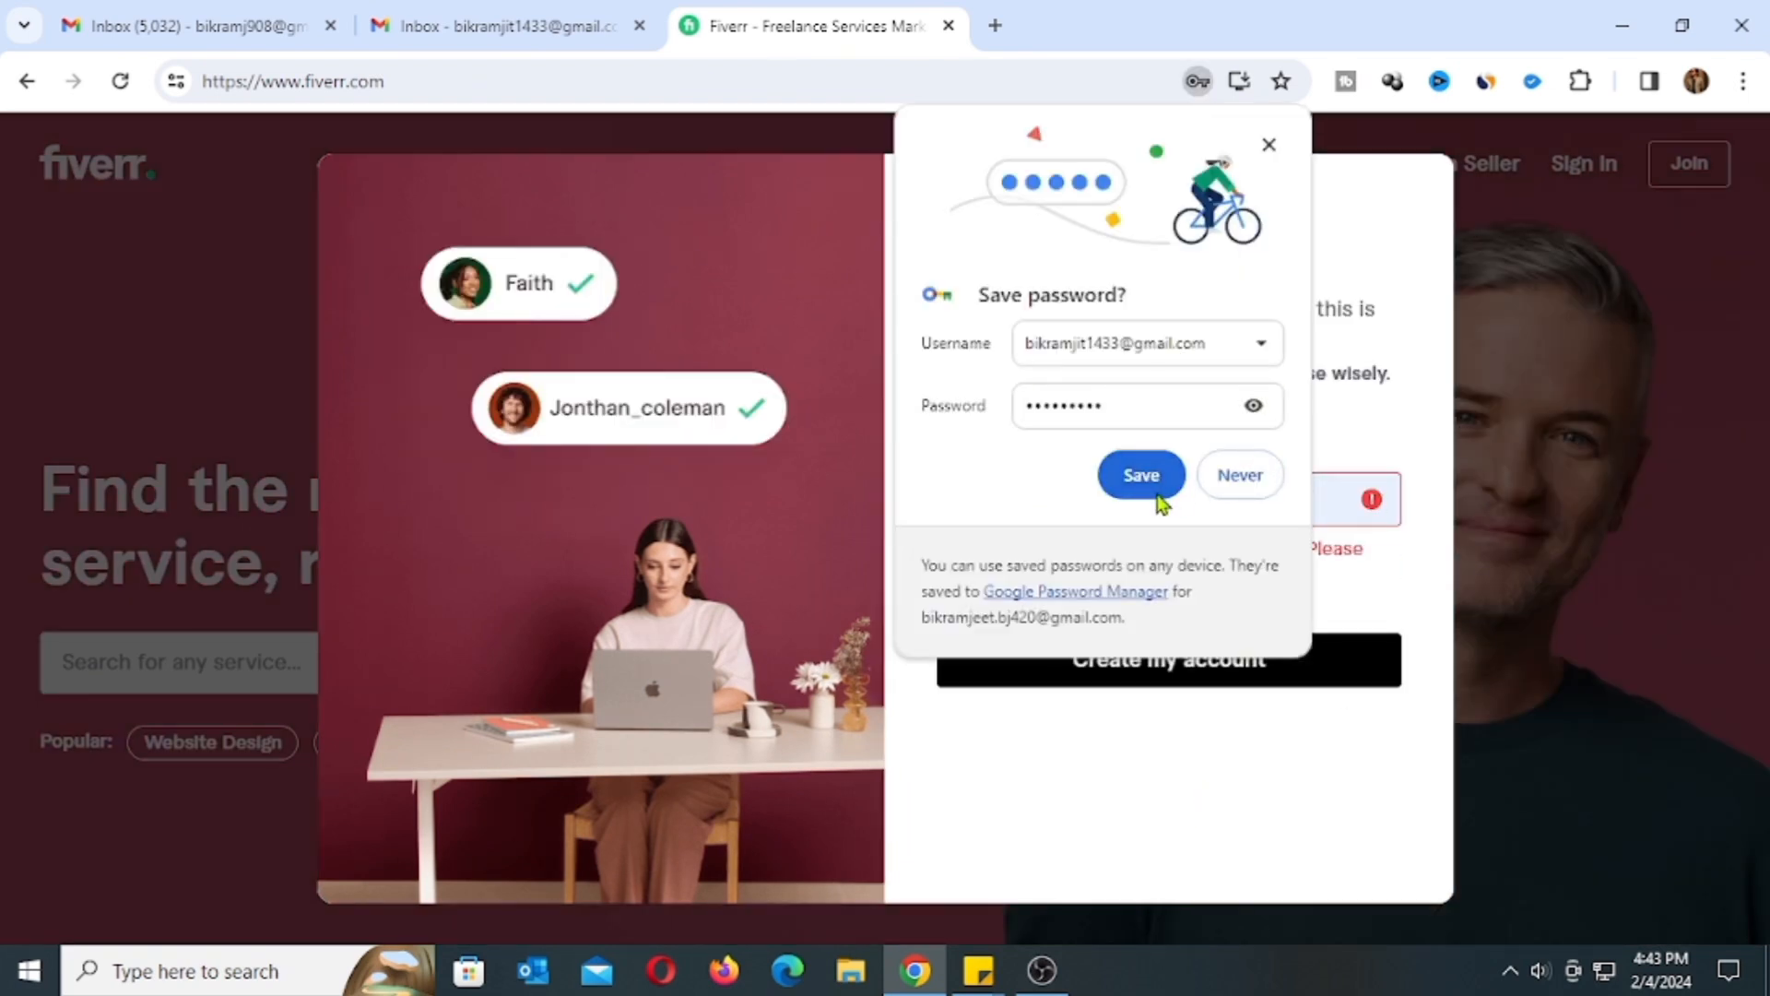
Decline Chrome's password save, replace the prefilled username with an untaken one, and create the account
click(1241, 481)
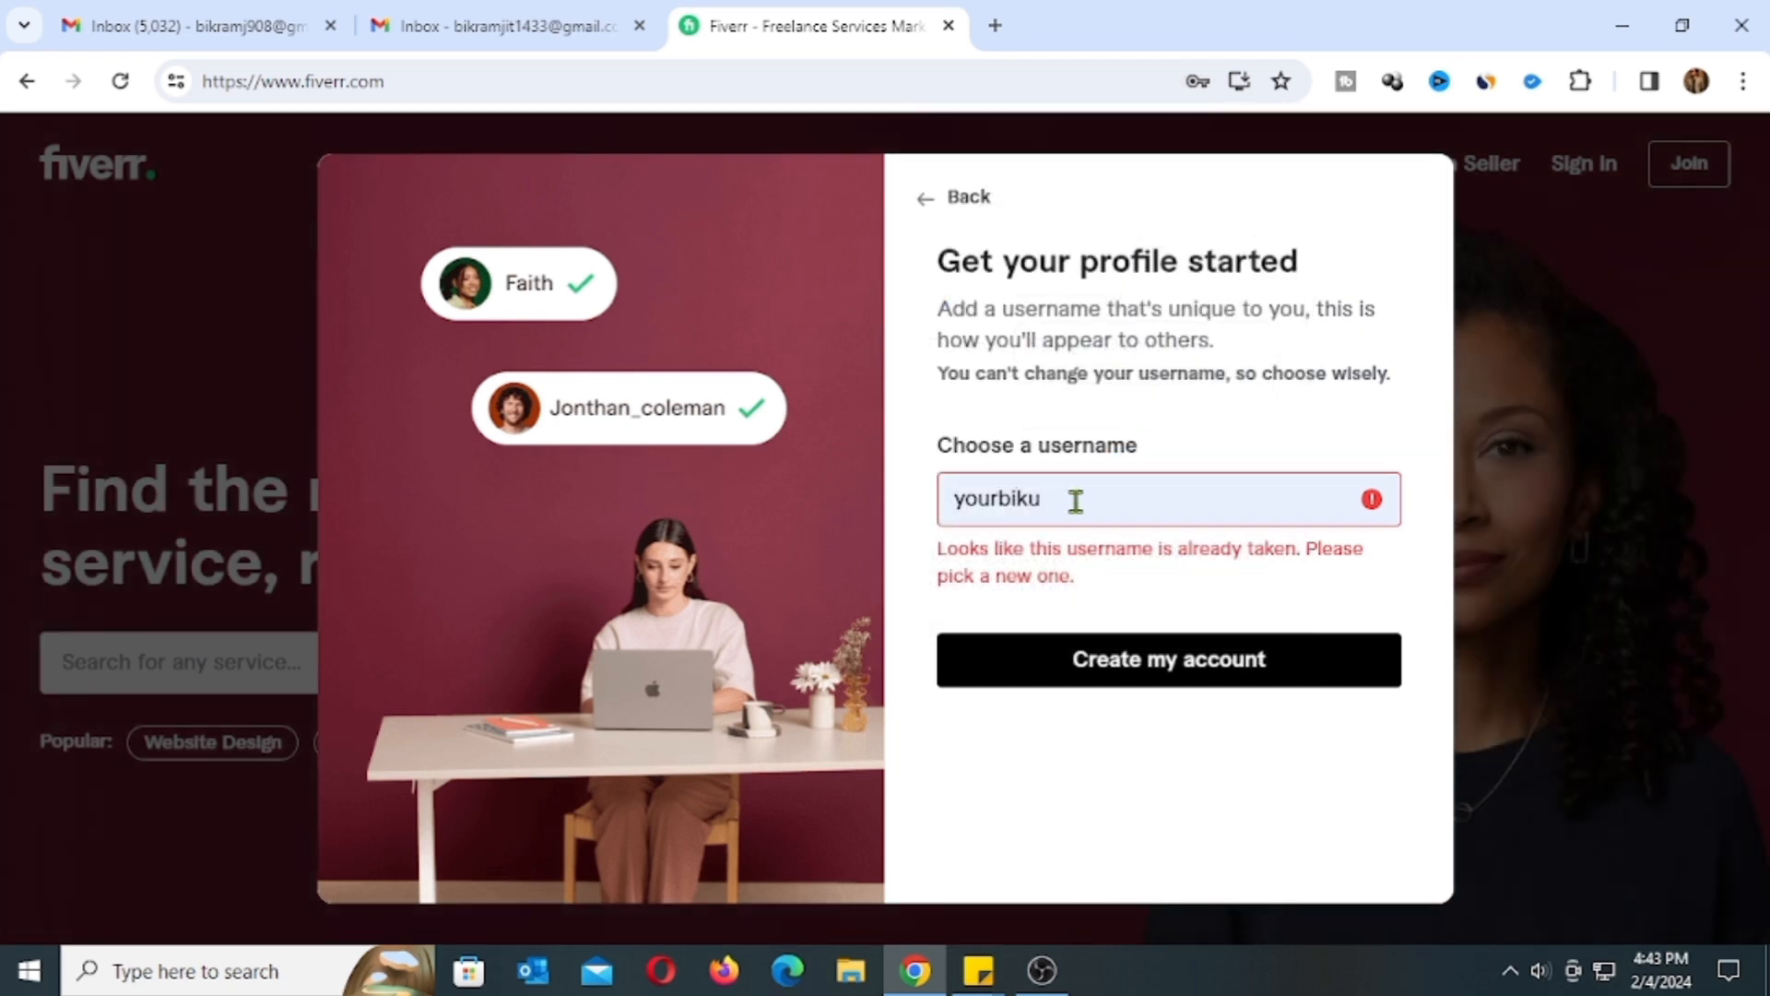
drag(1076, 501, 952, 503)
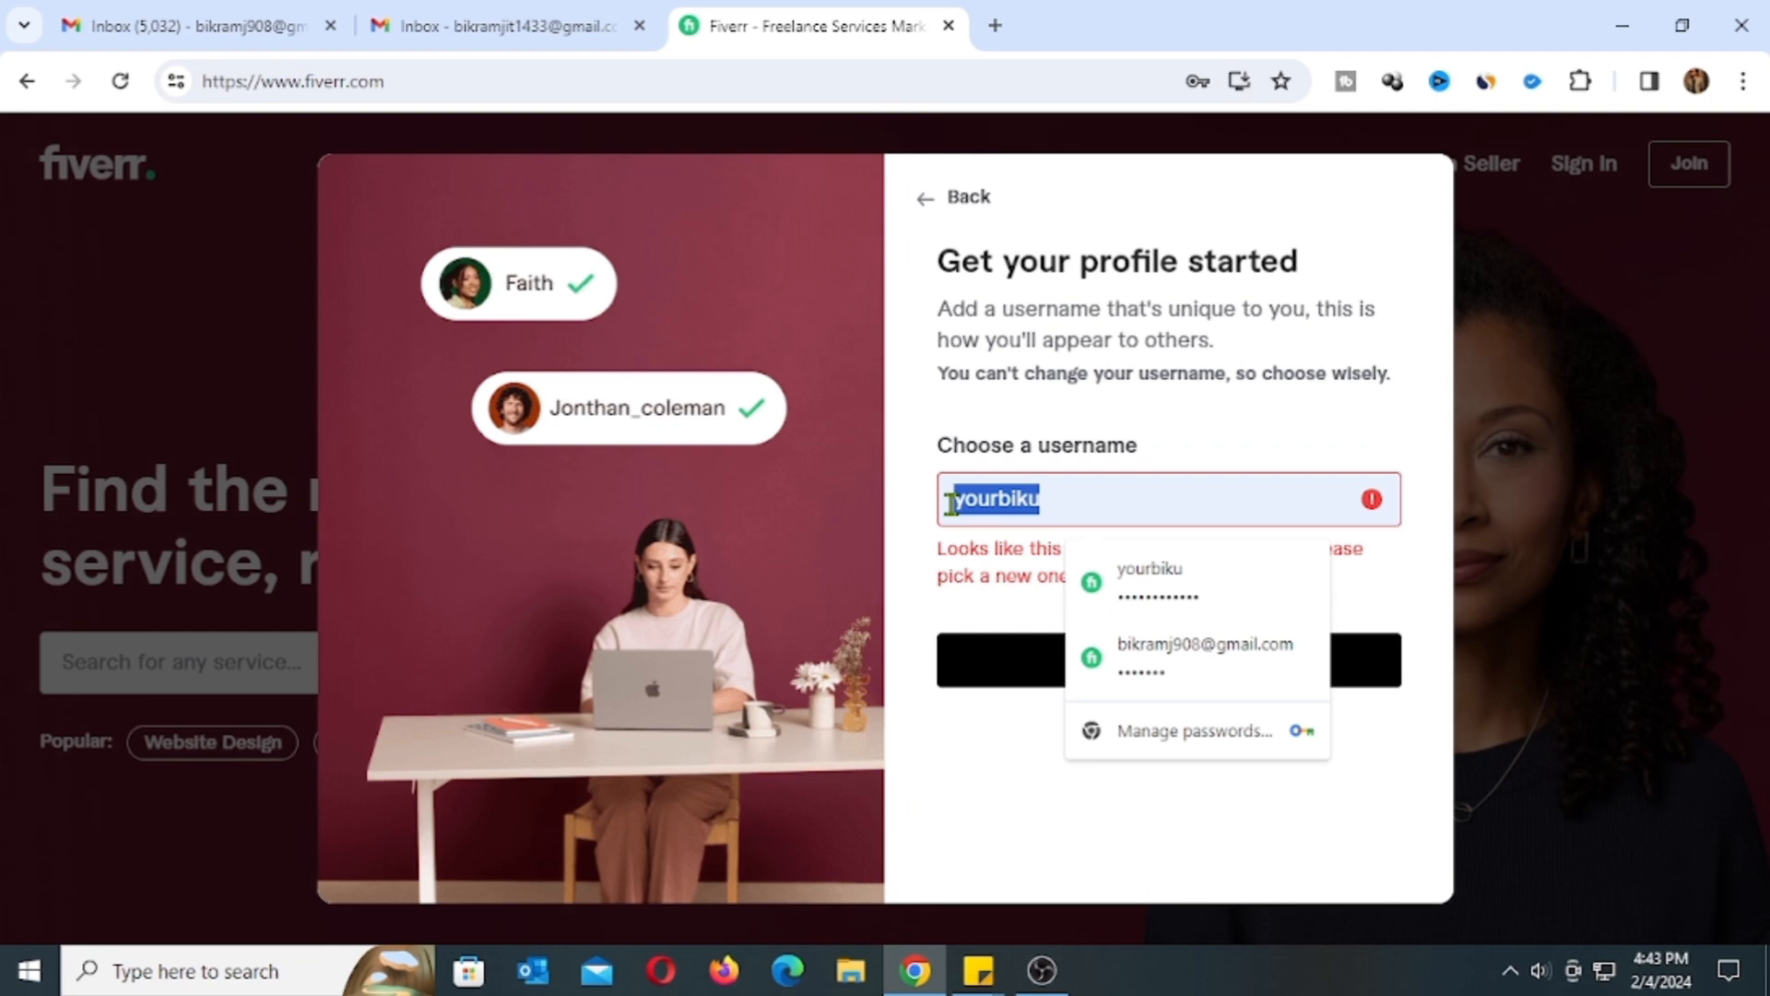
key(BackSpace)
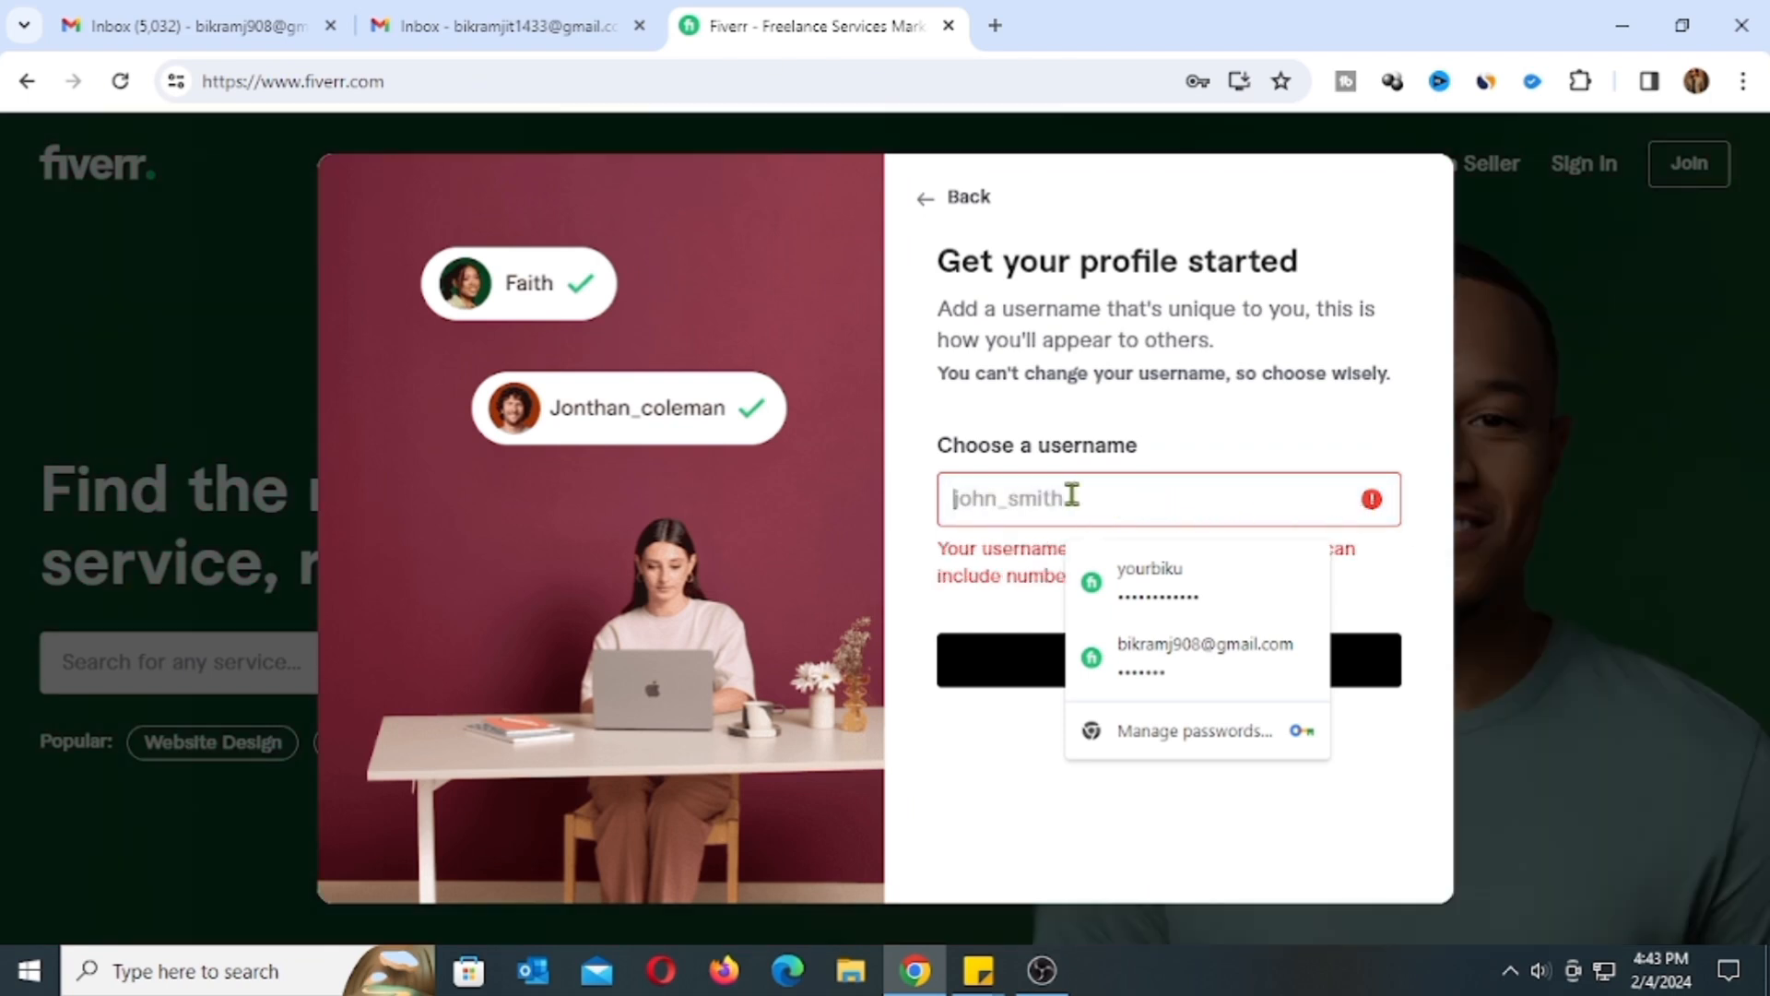
text(bikram)
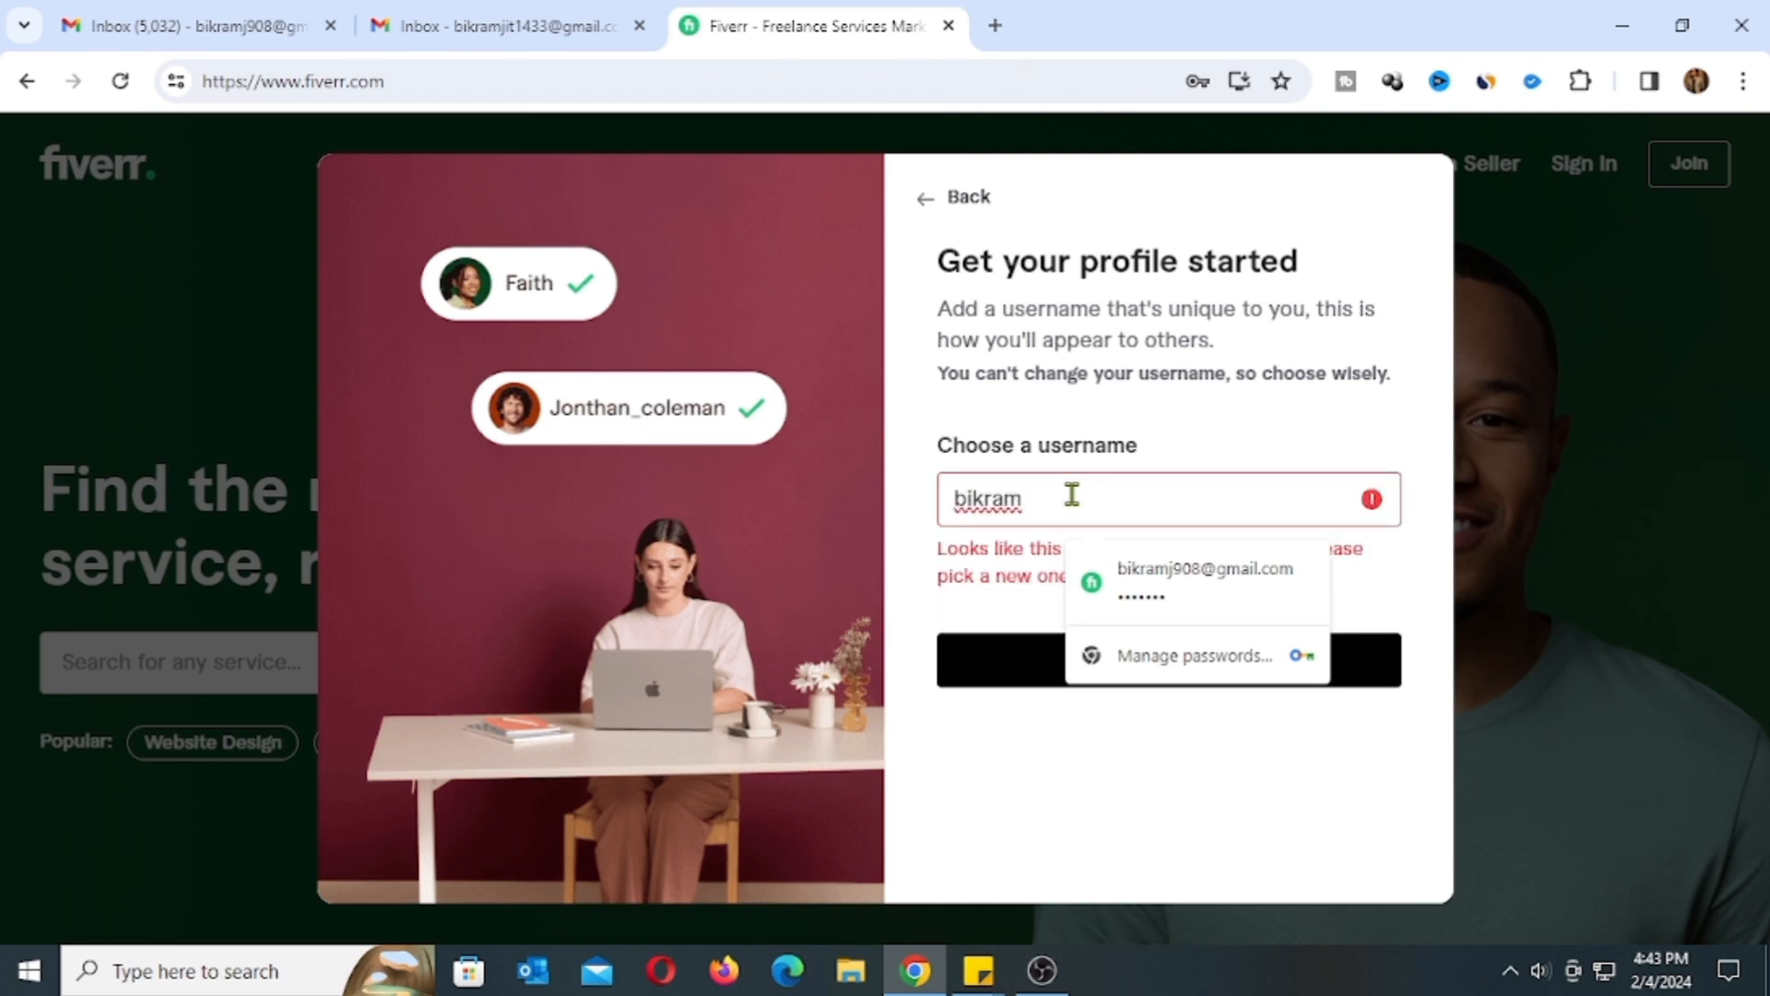
text(je)
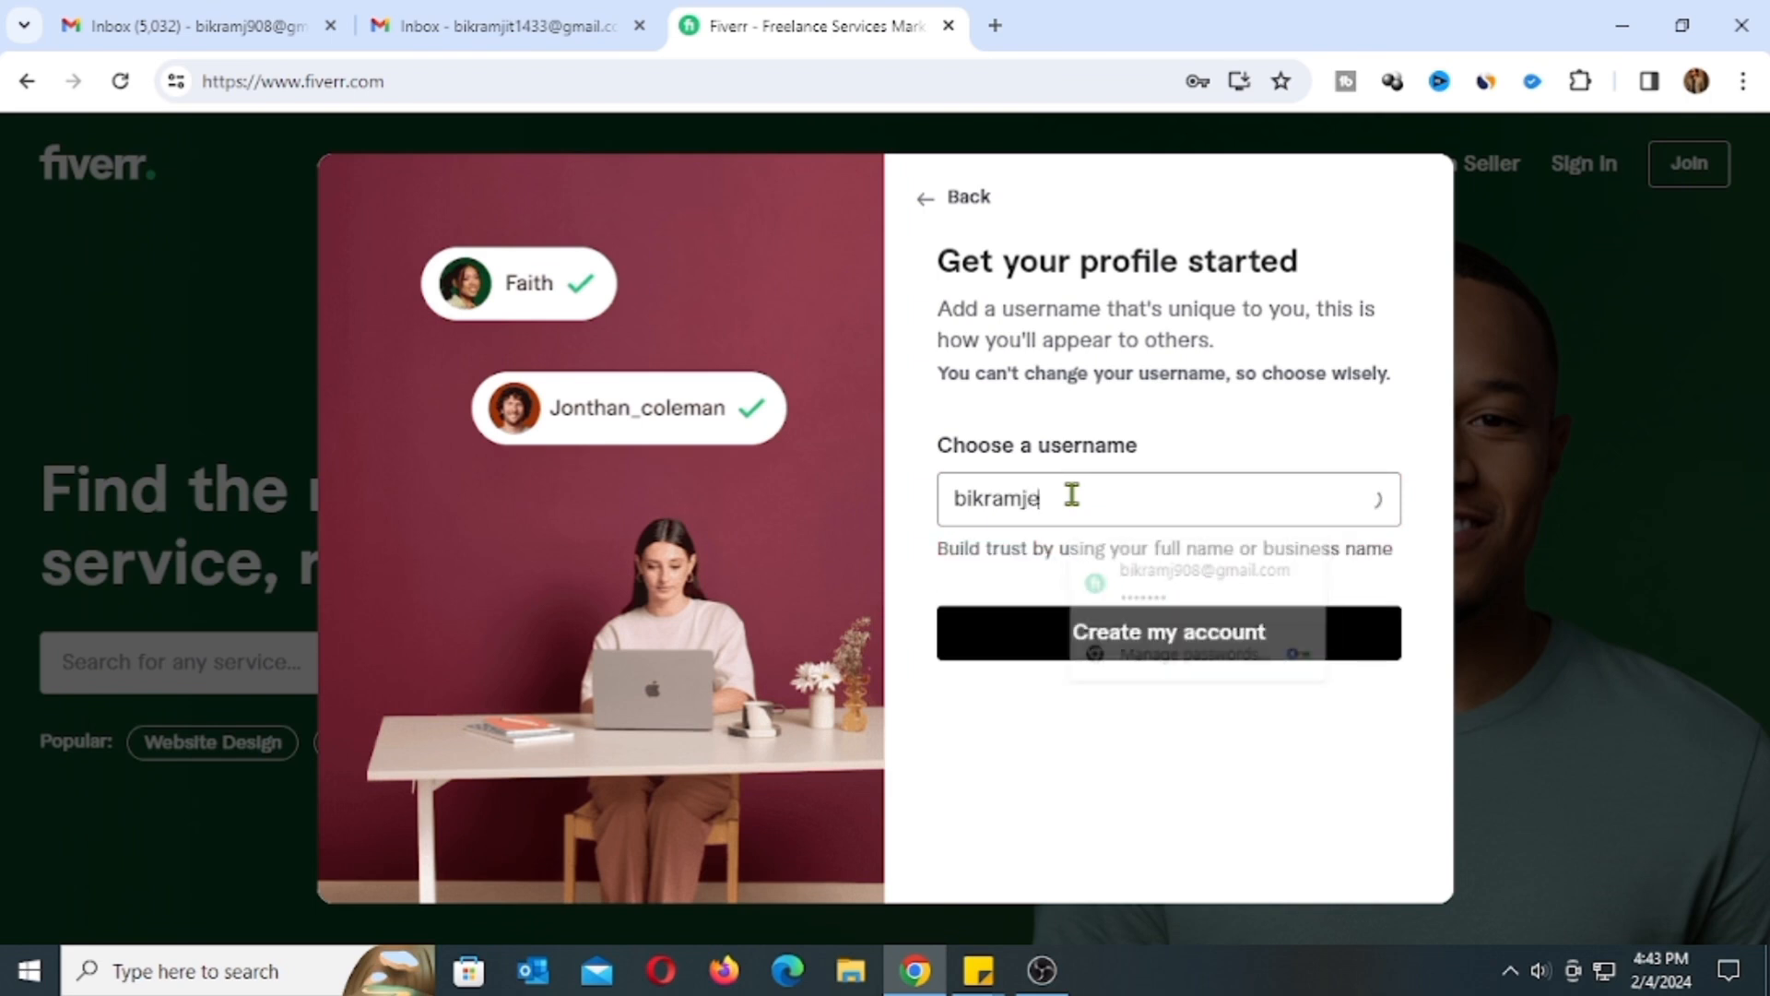
text(et)
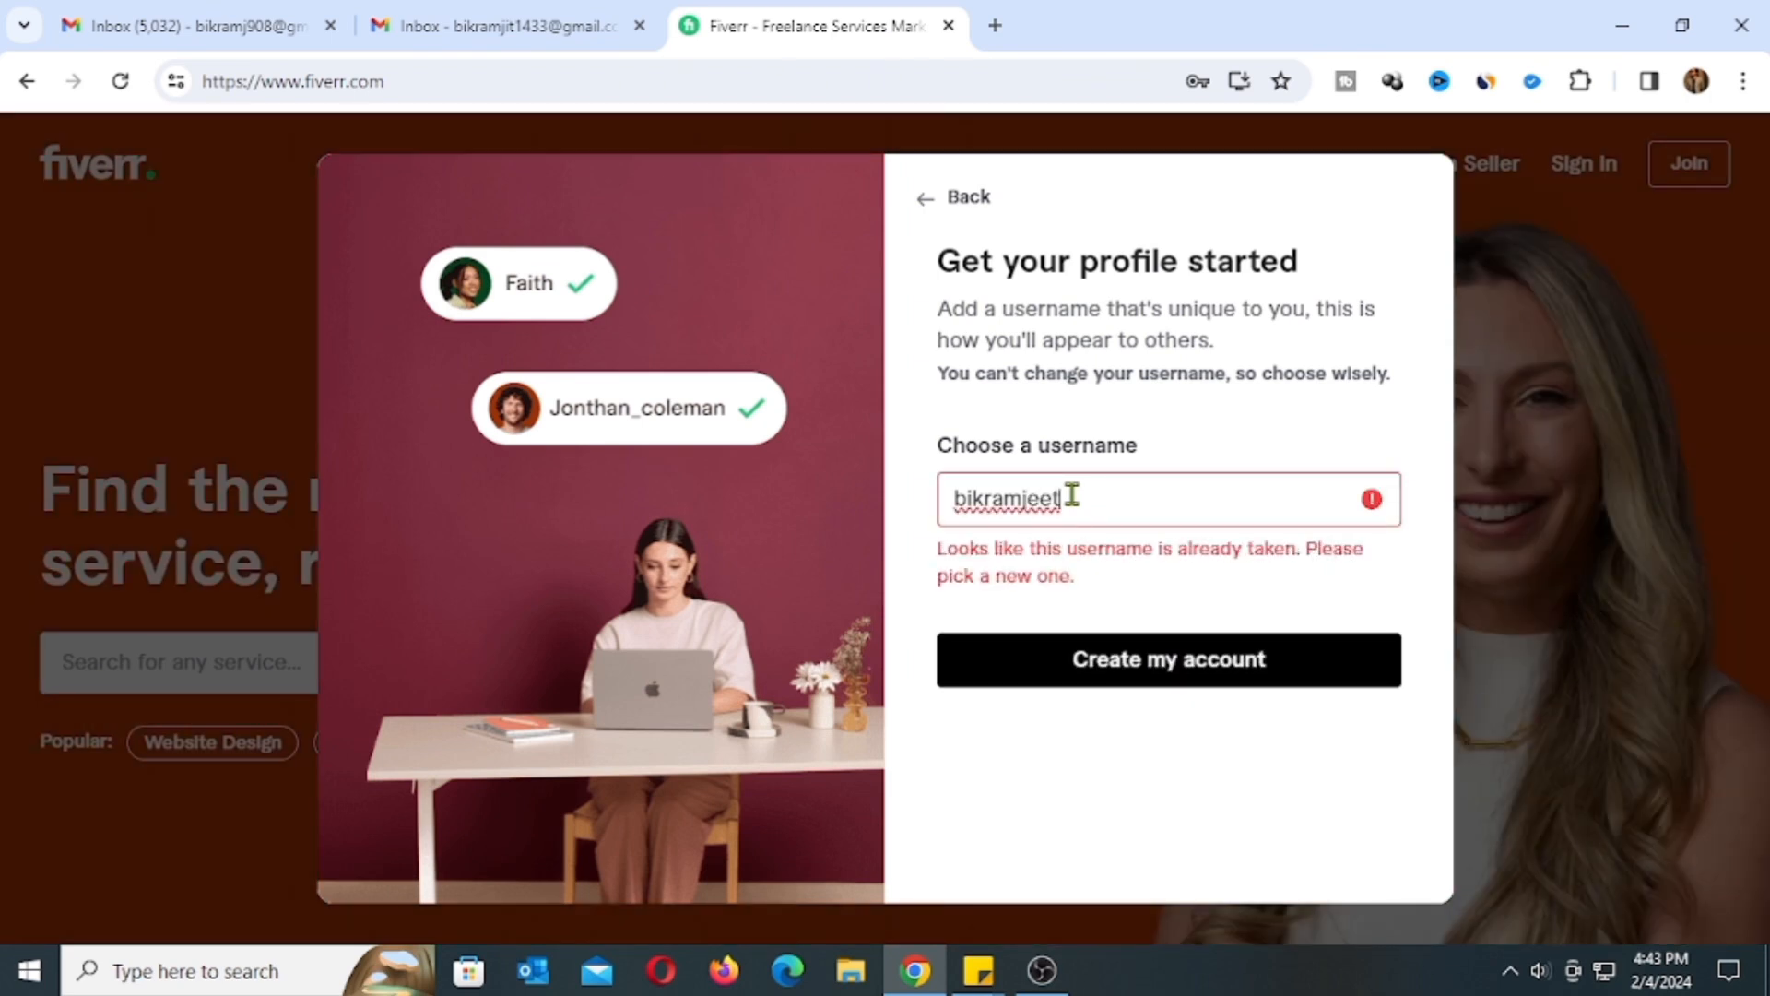
text(007)
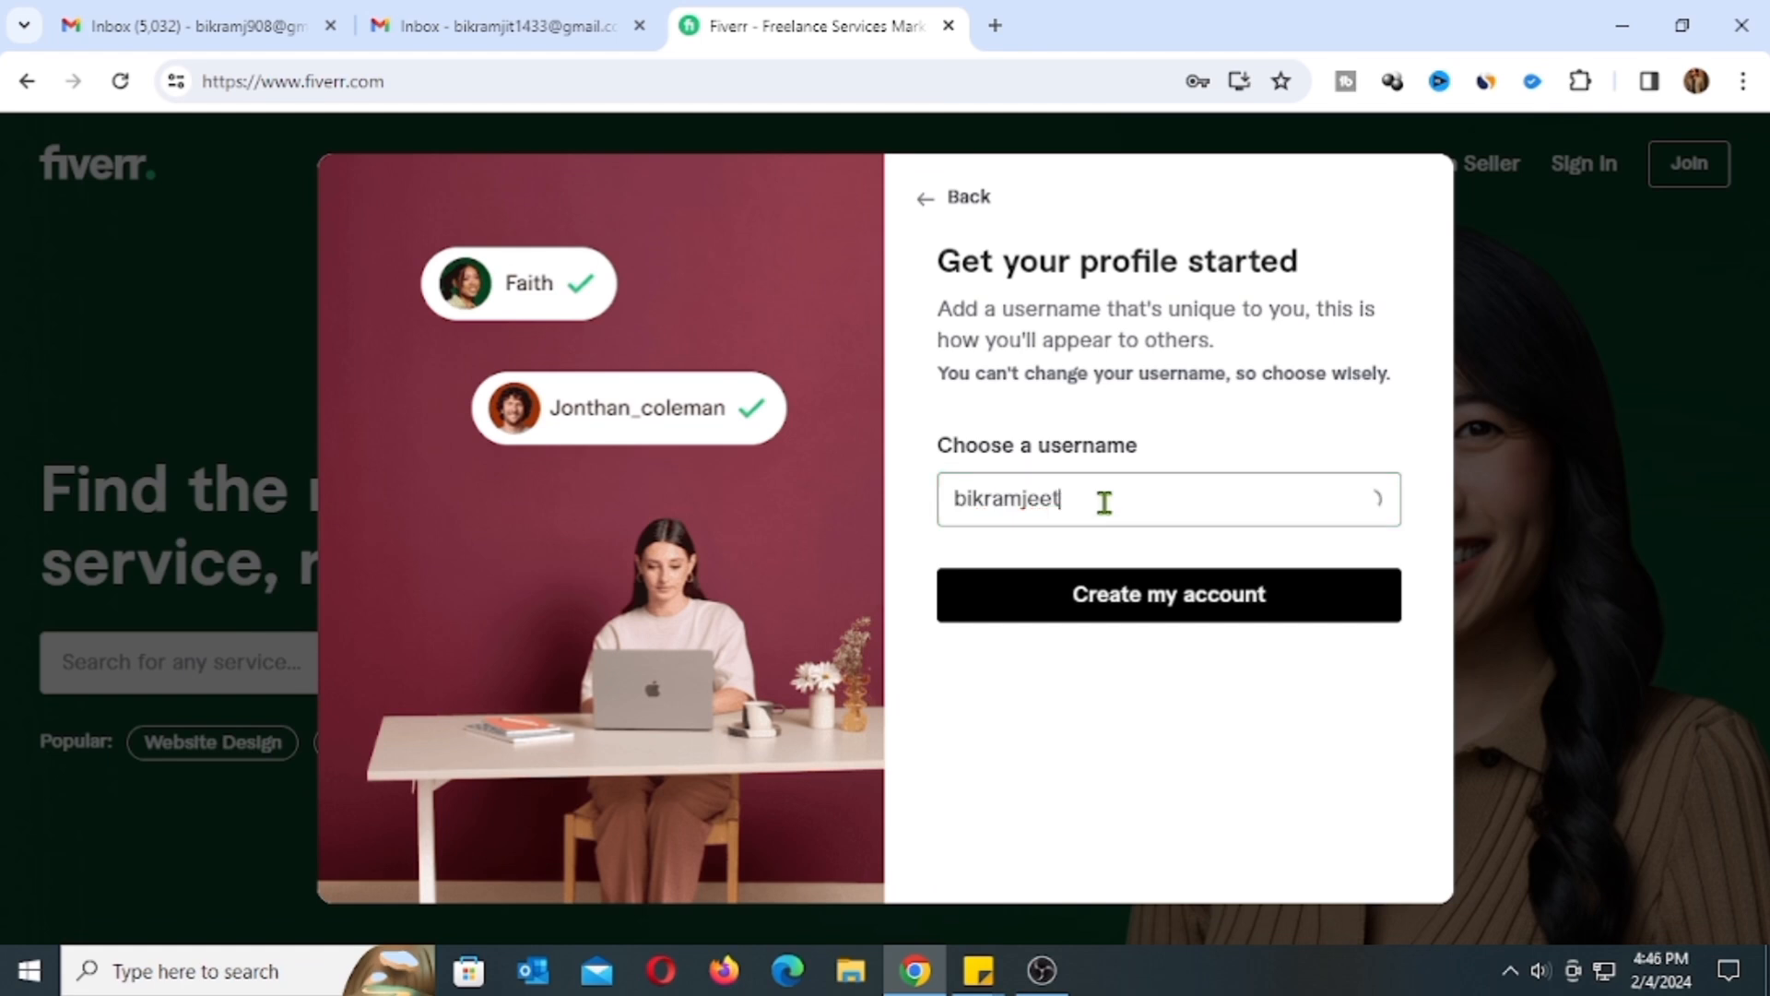
text(143)
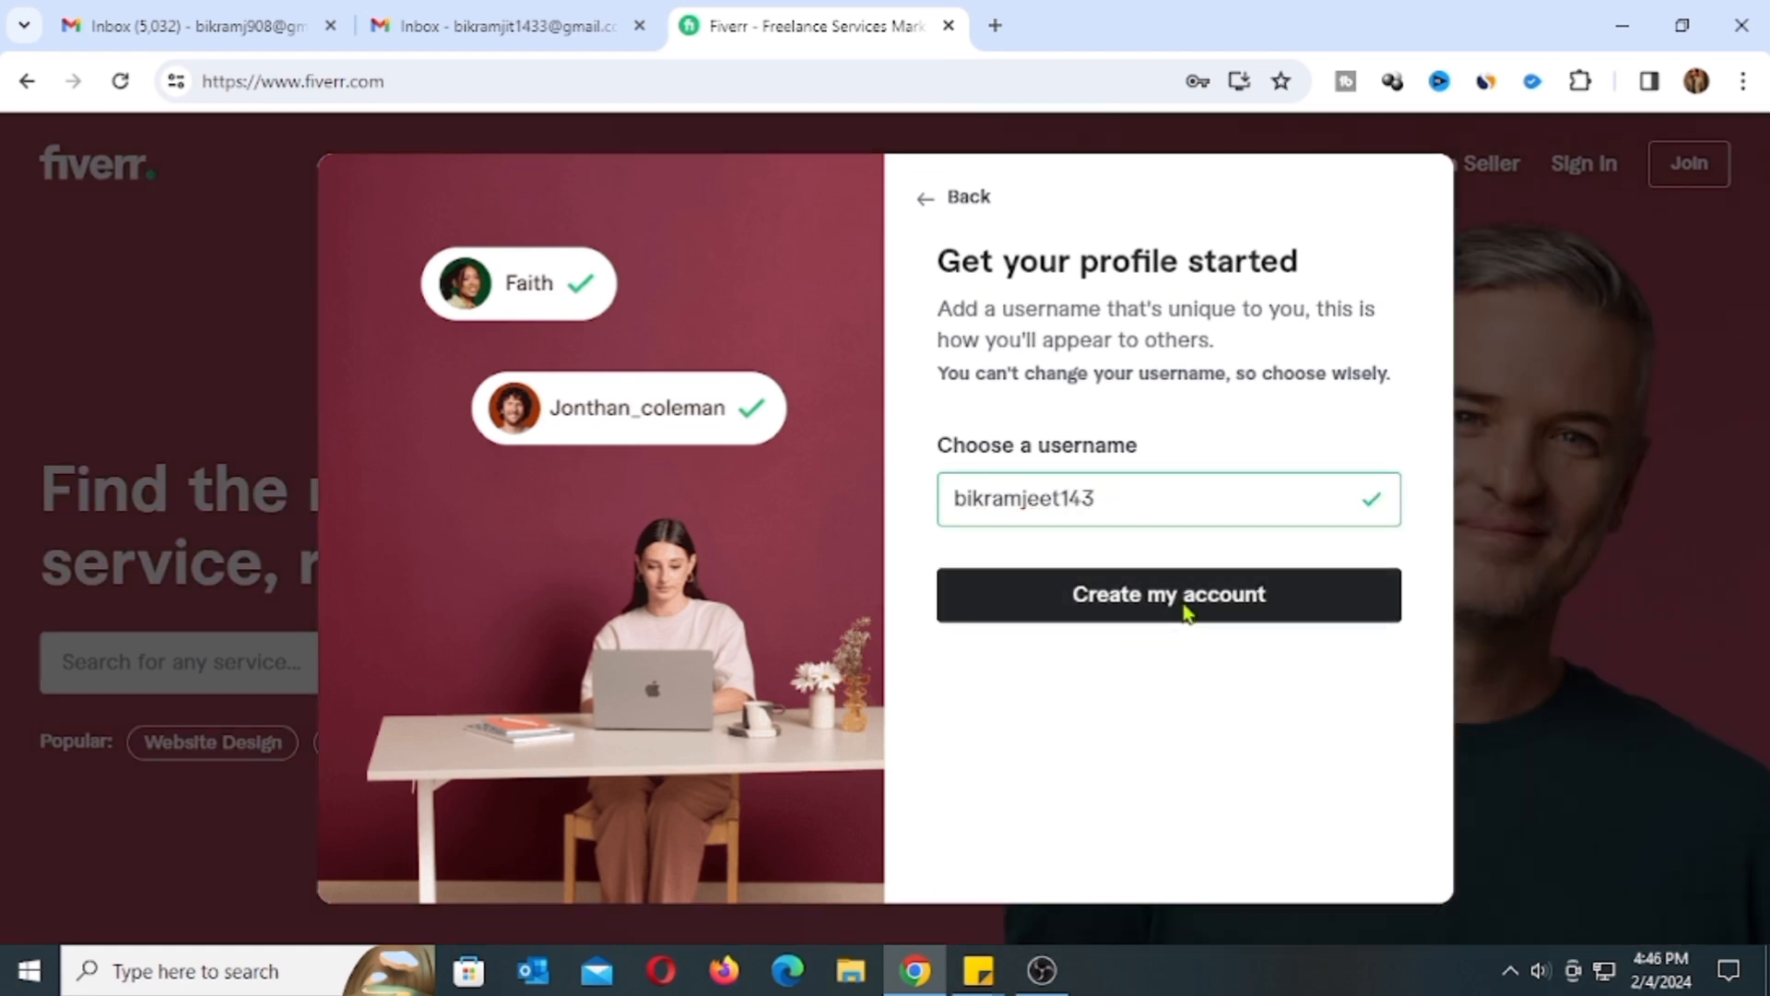
click(1184, 611)
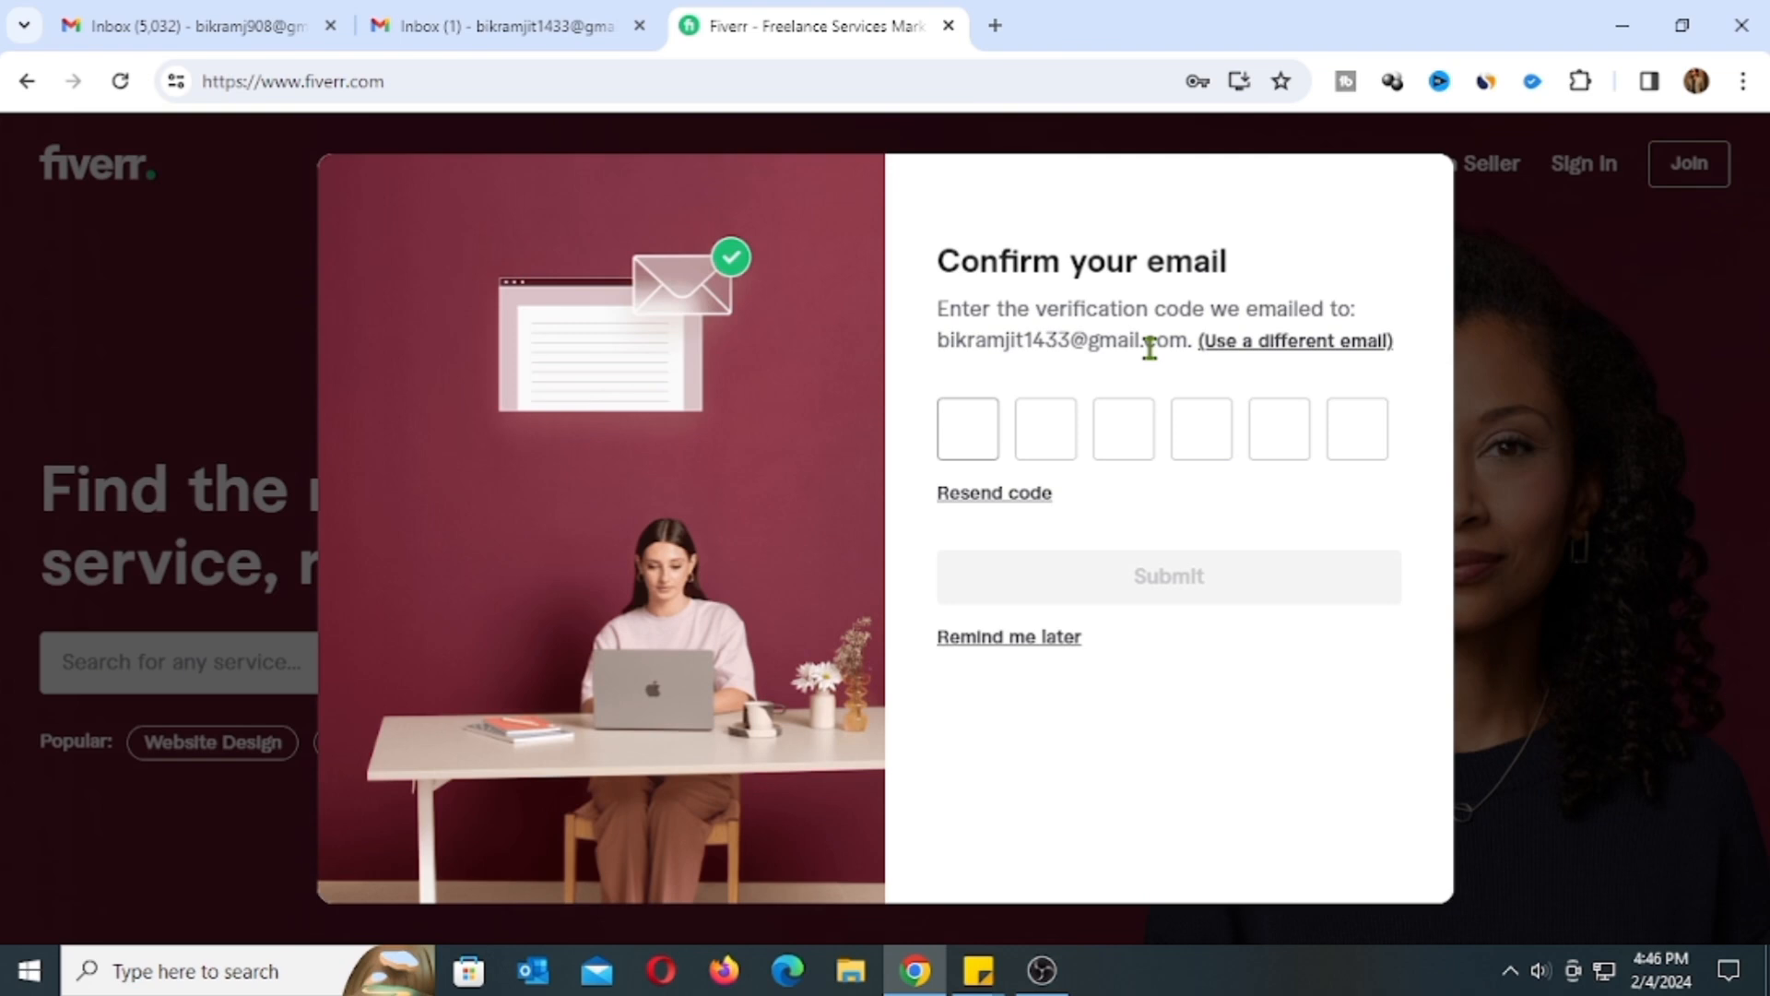
Copy the code from Fiverr's 'Activate Your New Account' email into Fiverr's verification boxes
click(498, 28)
click(795, 330)
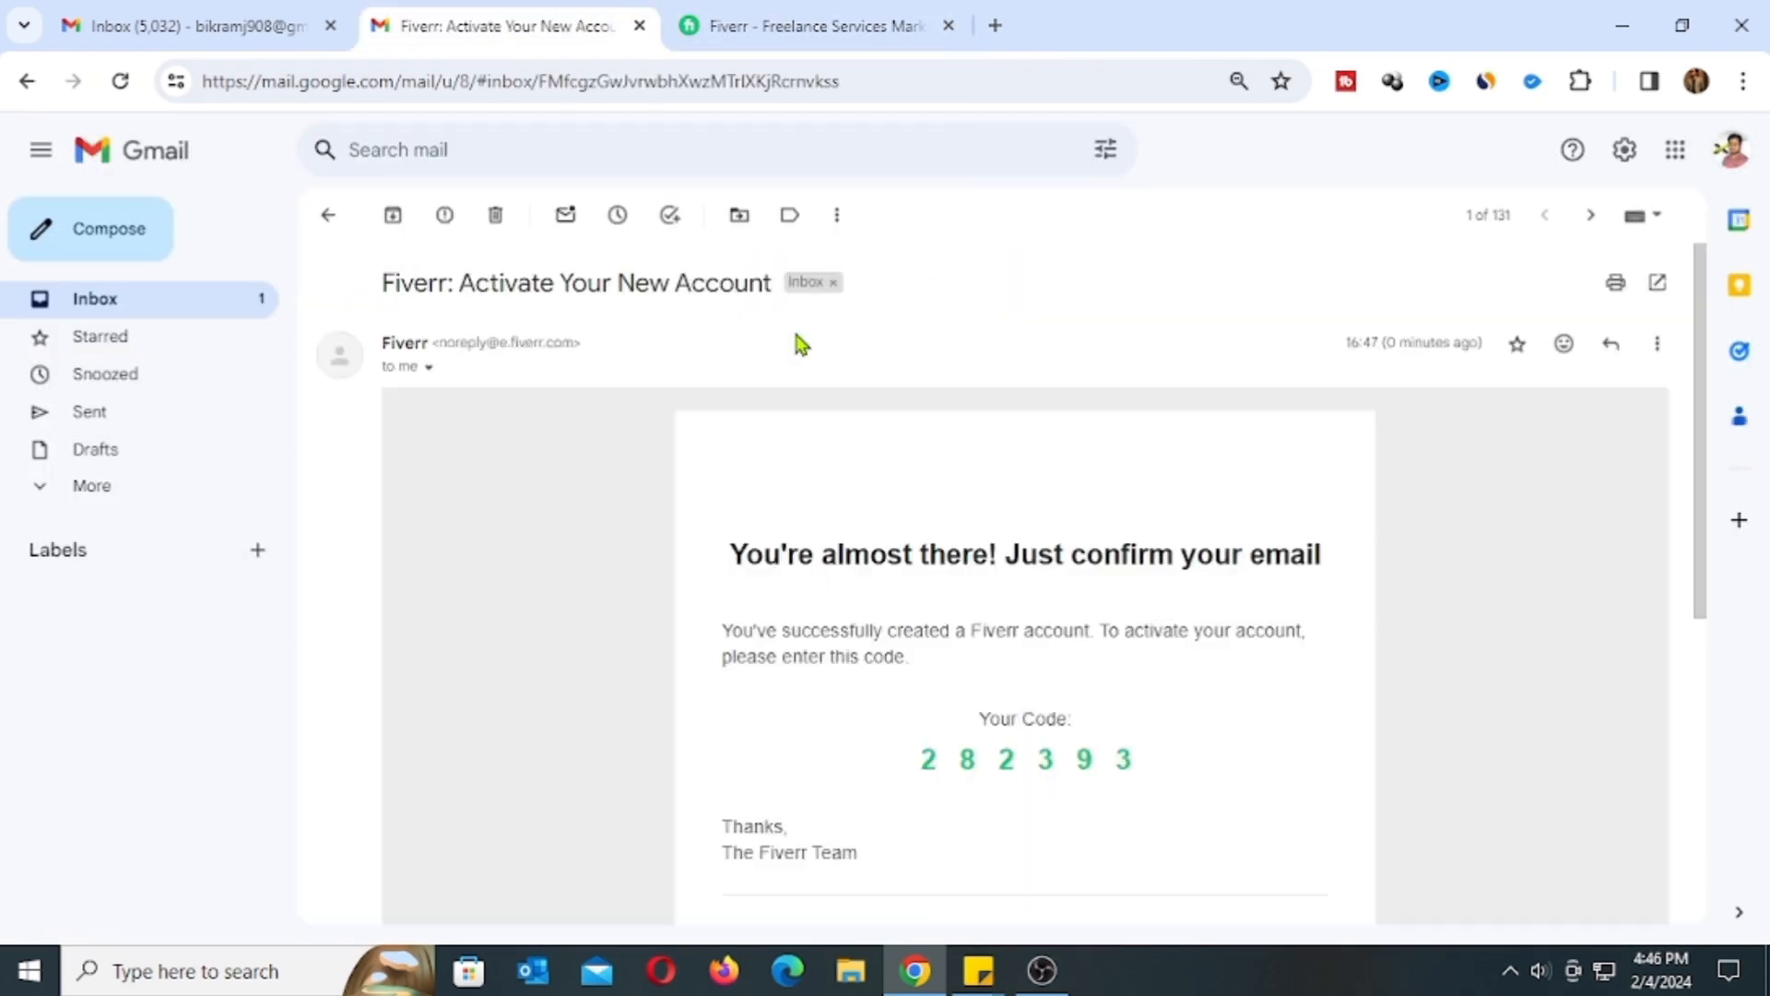
drag(1169, 778, 887, 763)
key(ctrl+c)
click(751, 36)
key(ctrl+v)
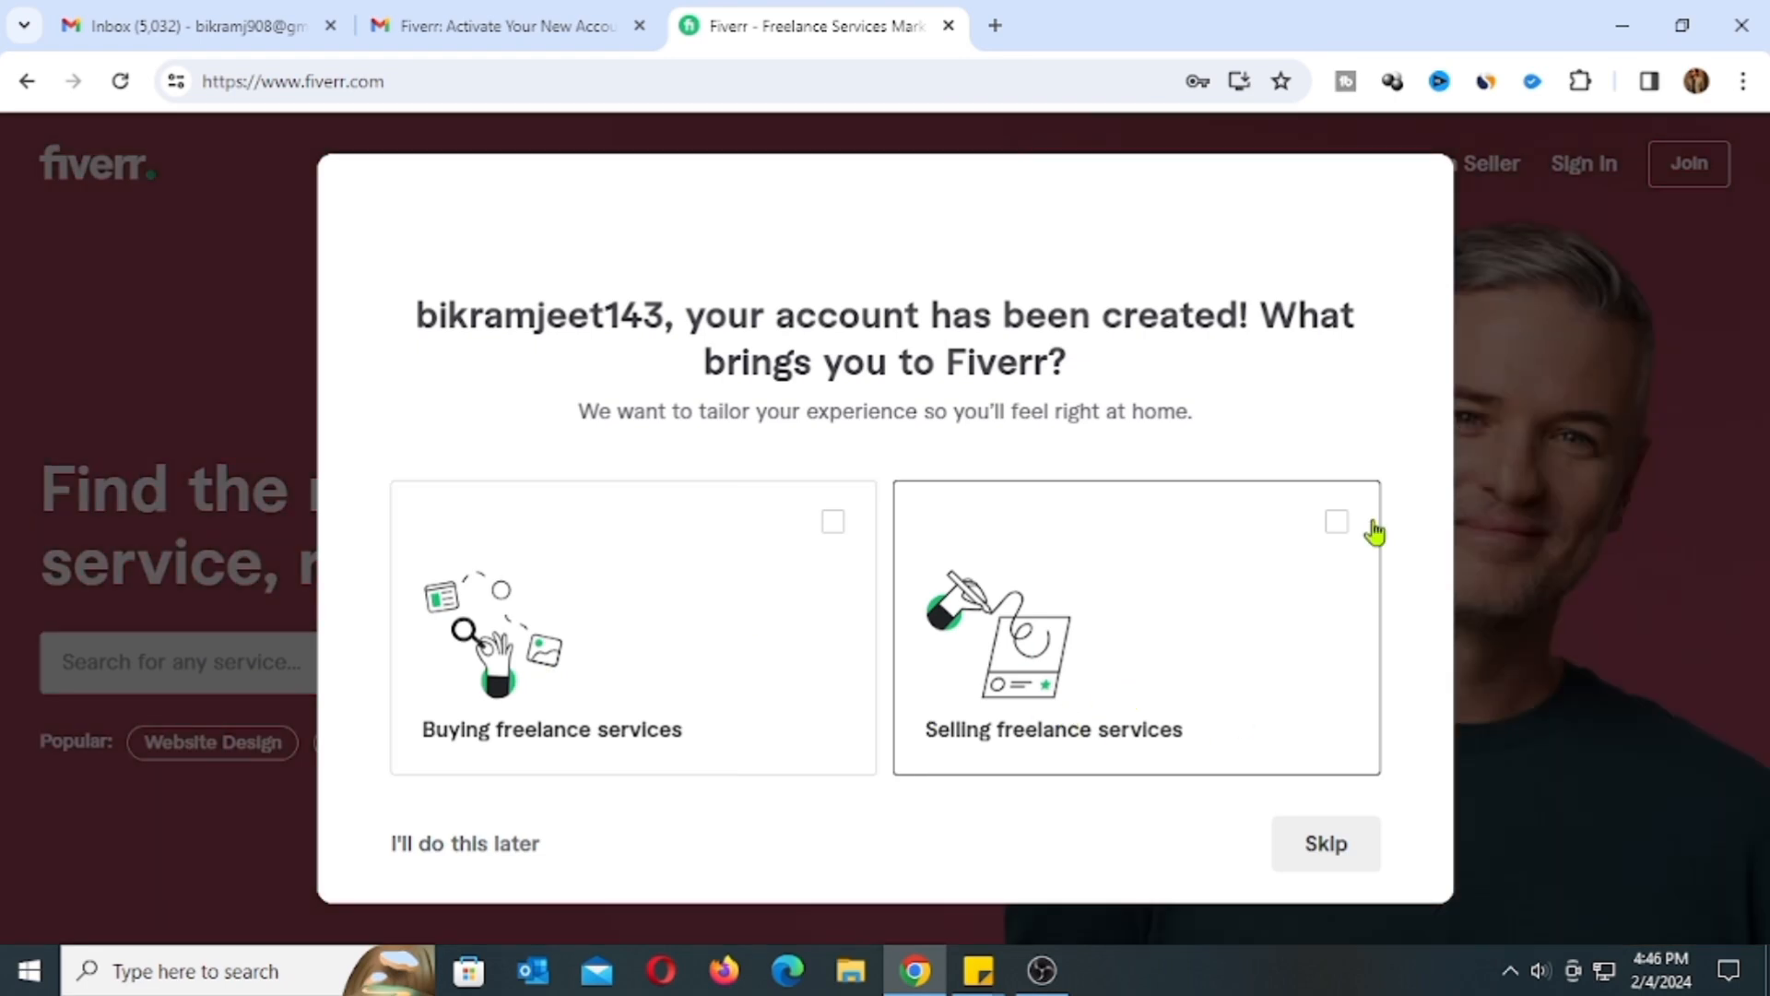
Choose Selling freelance services as the reason for joining Fiverr
click(1335, 526)
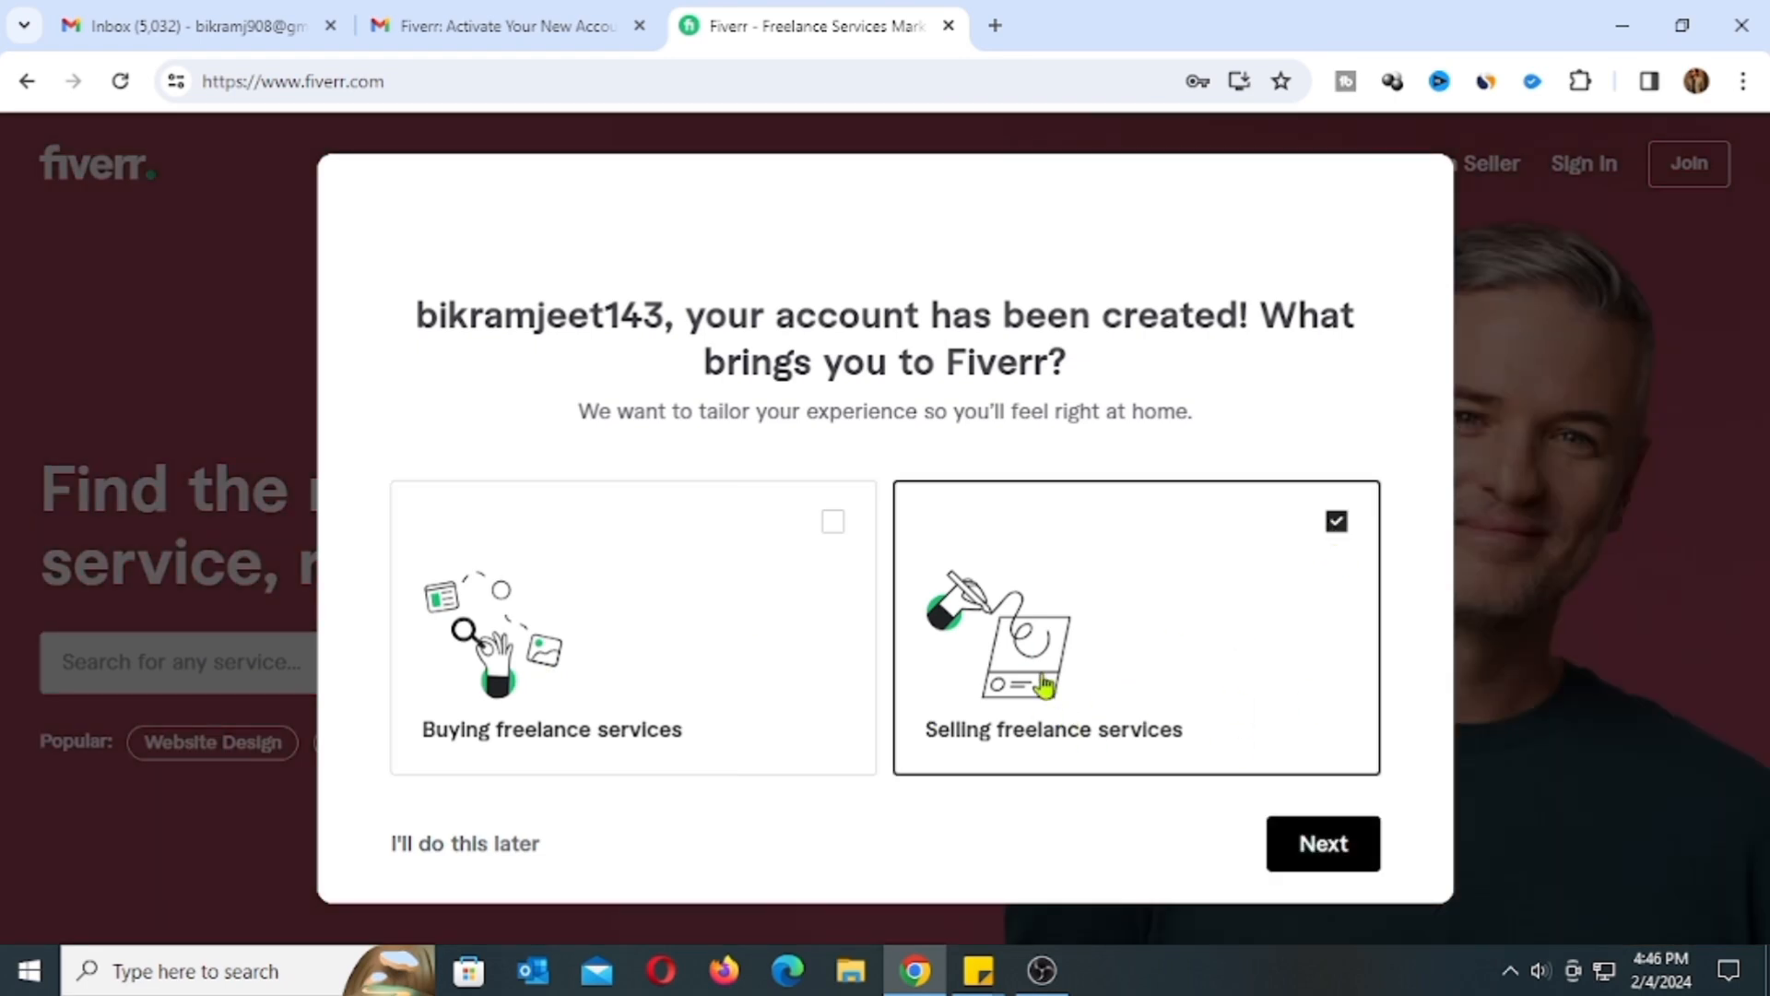
click(1326, 854)
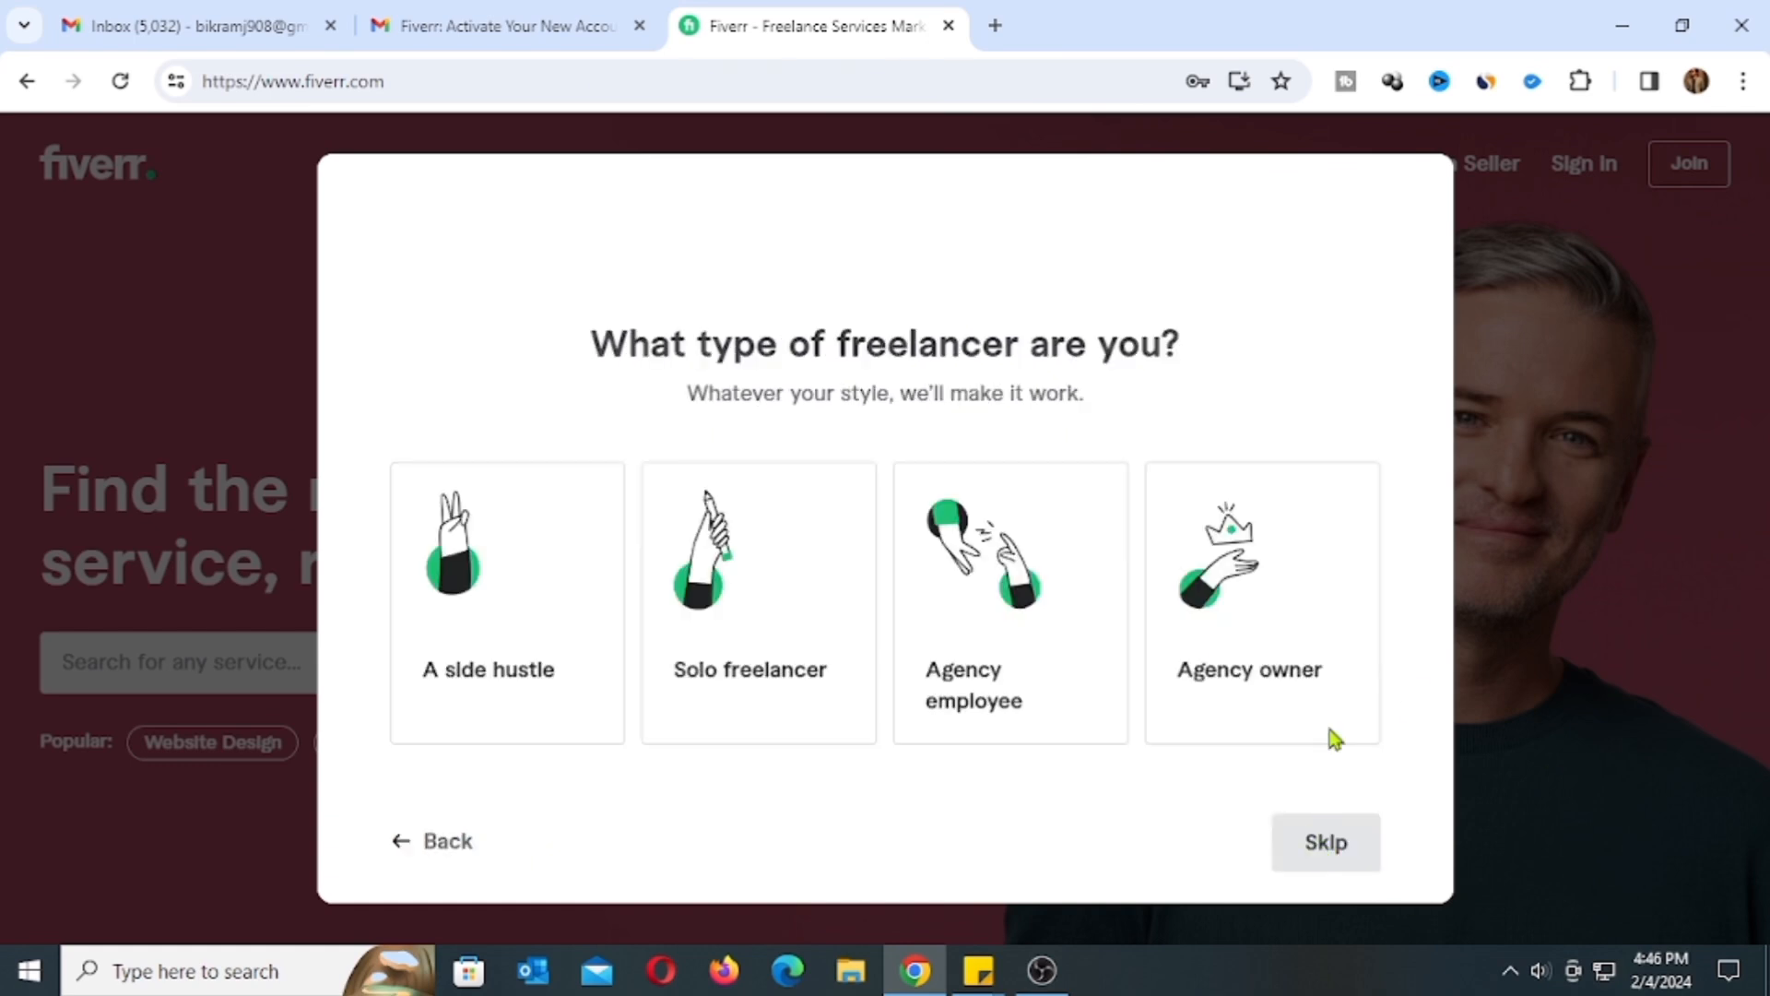
drag(594, 347, 1164, 348)
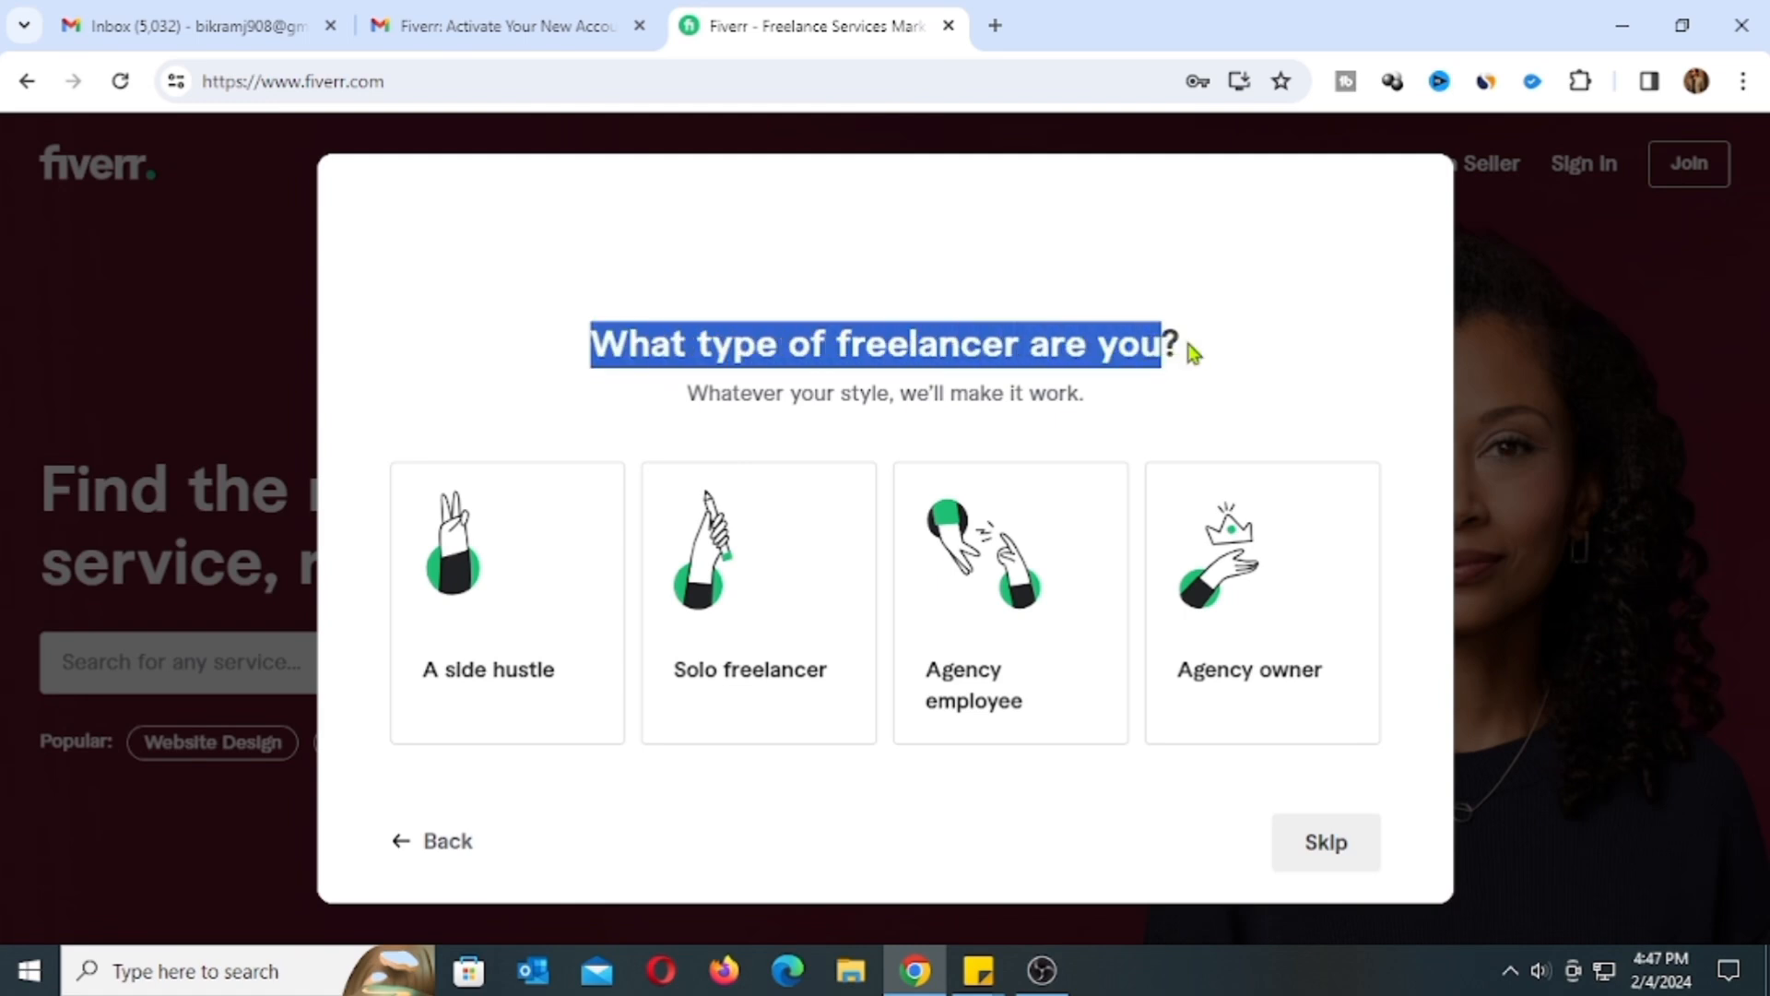
click(1188, 343)
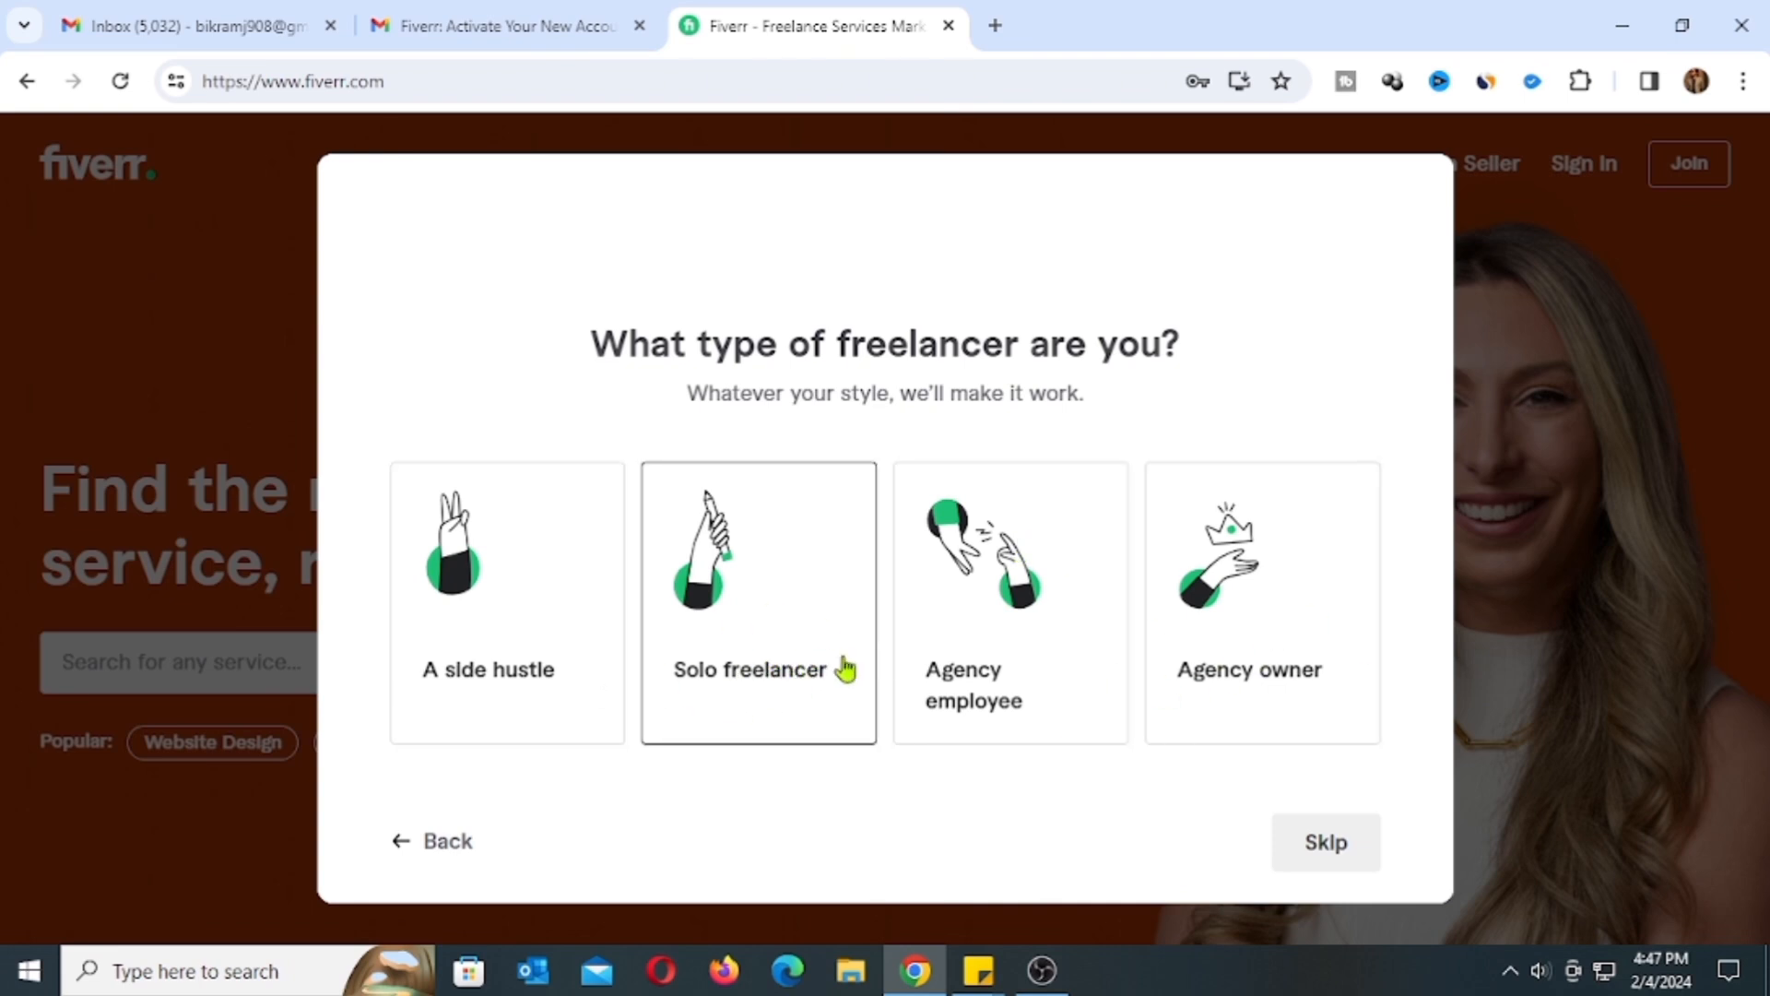
Identify as a solo freelancer working both online and offline, then begin the seller profile
click(766, 636)
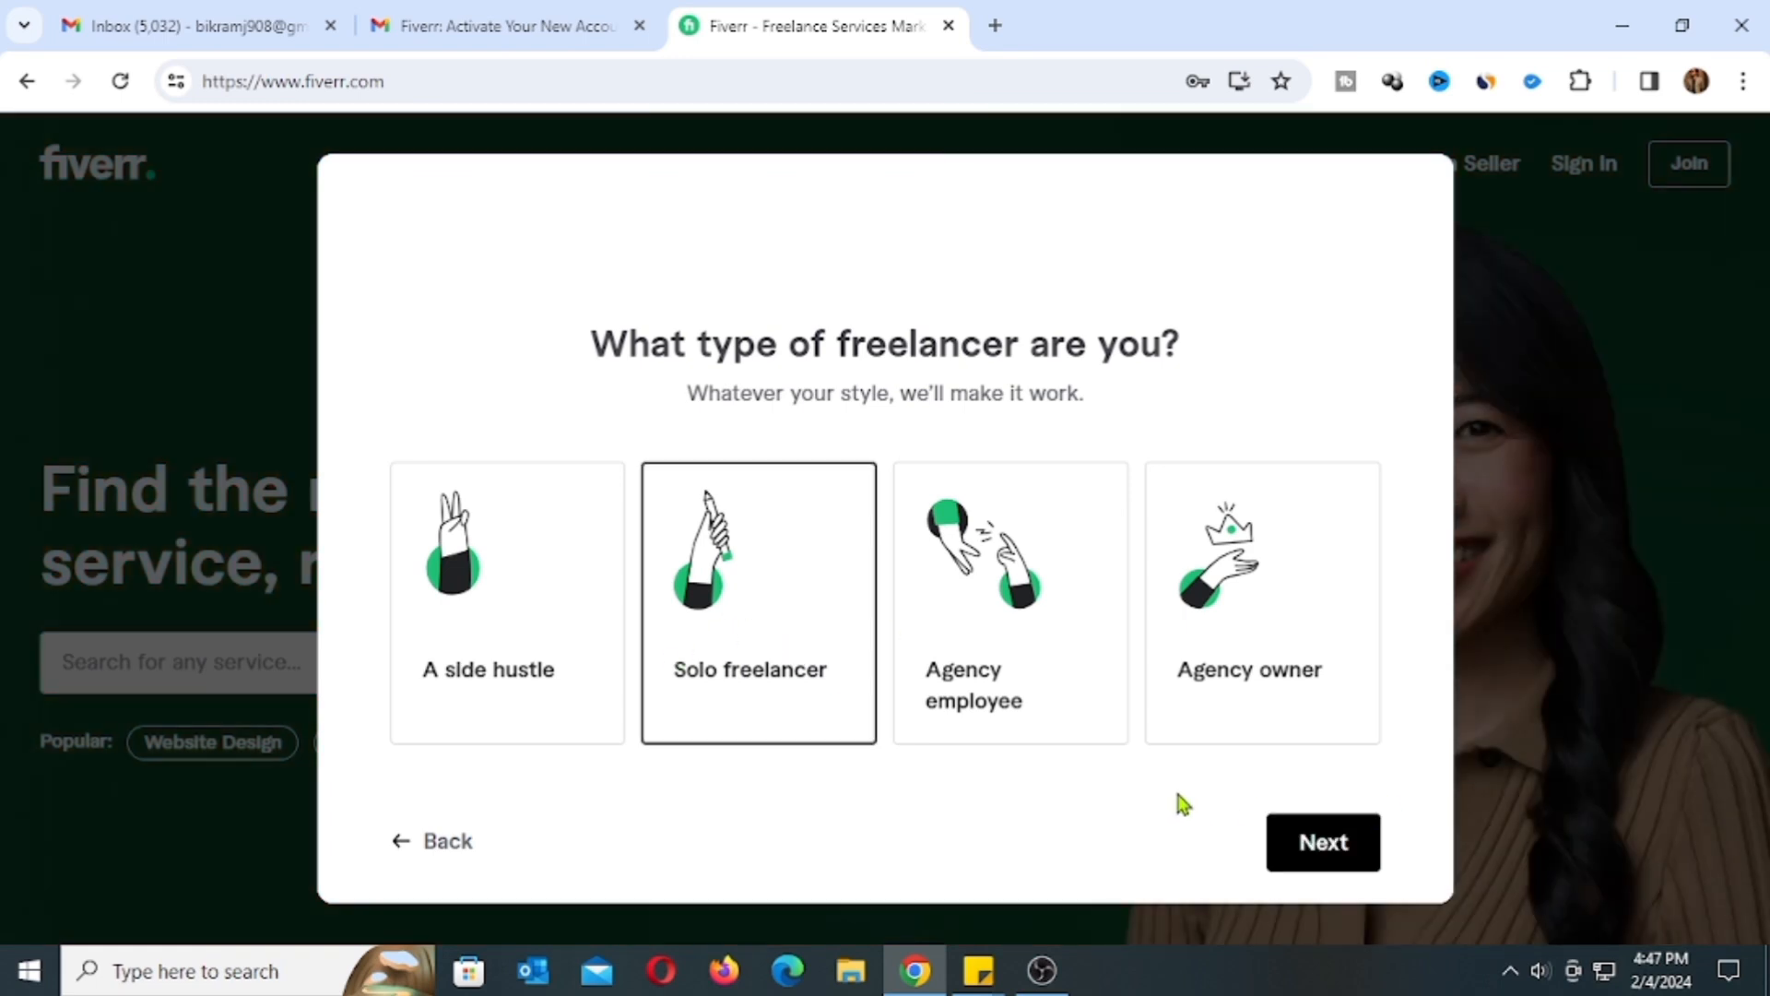
click(1348, 853)
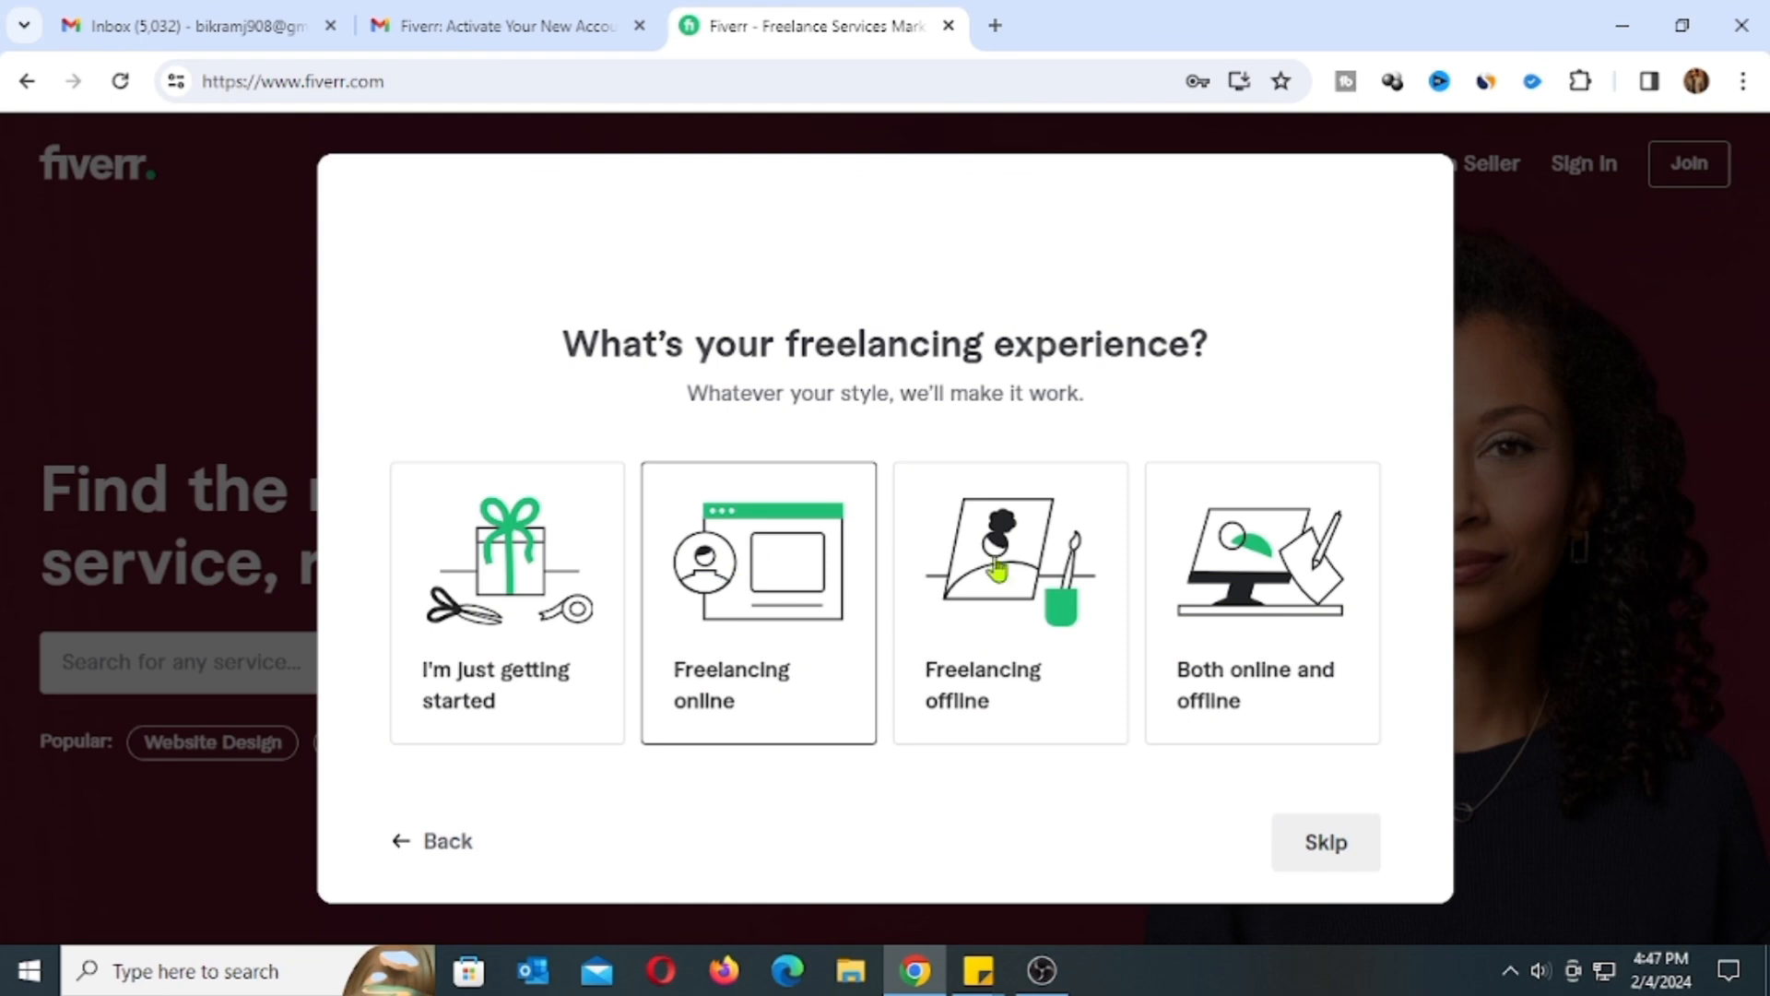
click(1286, 638)
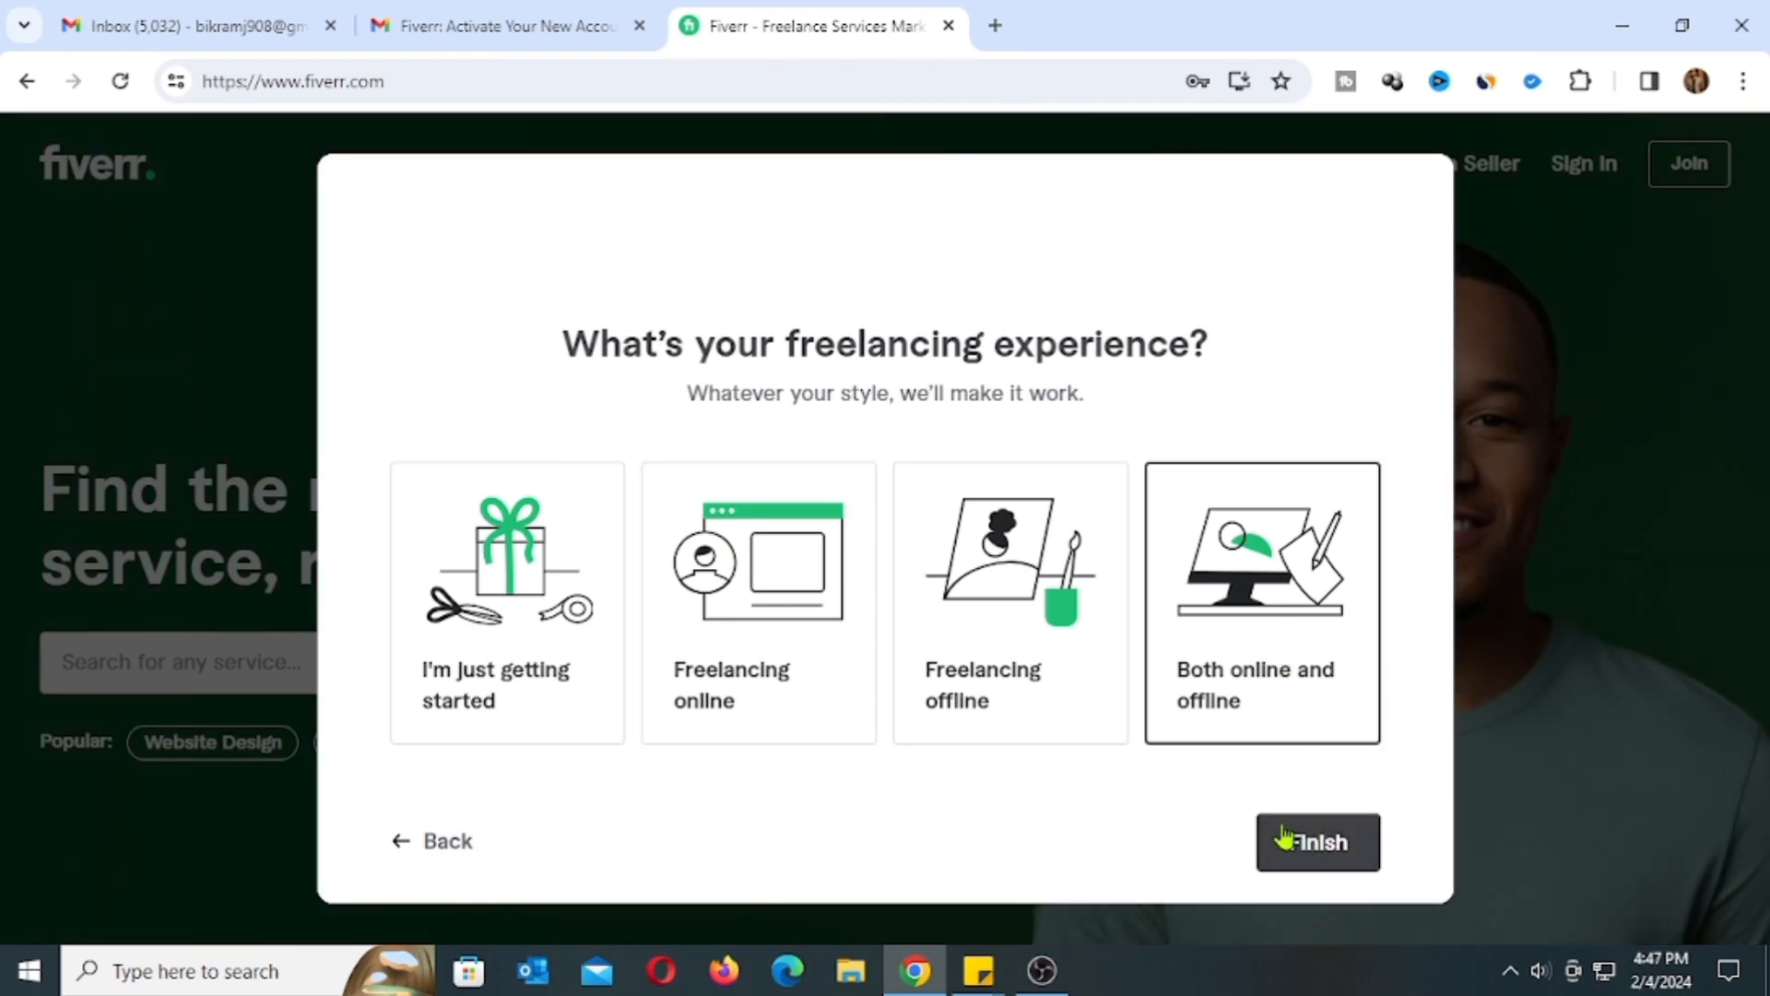
click(1321, 843)
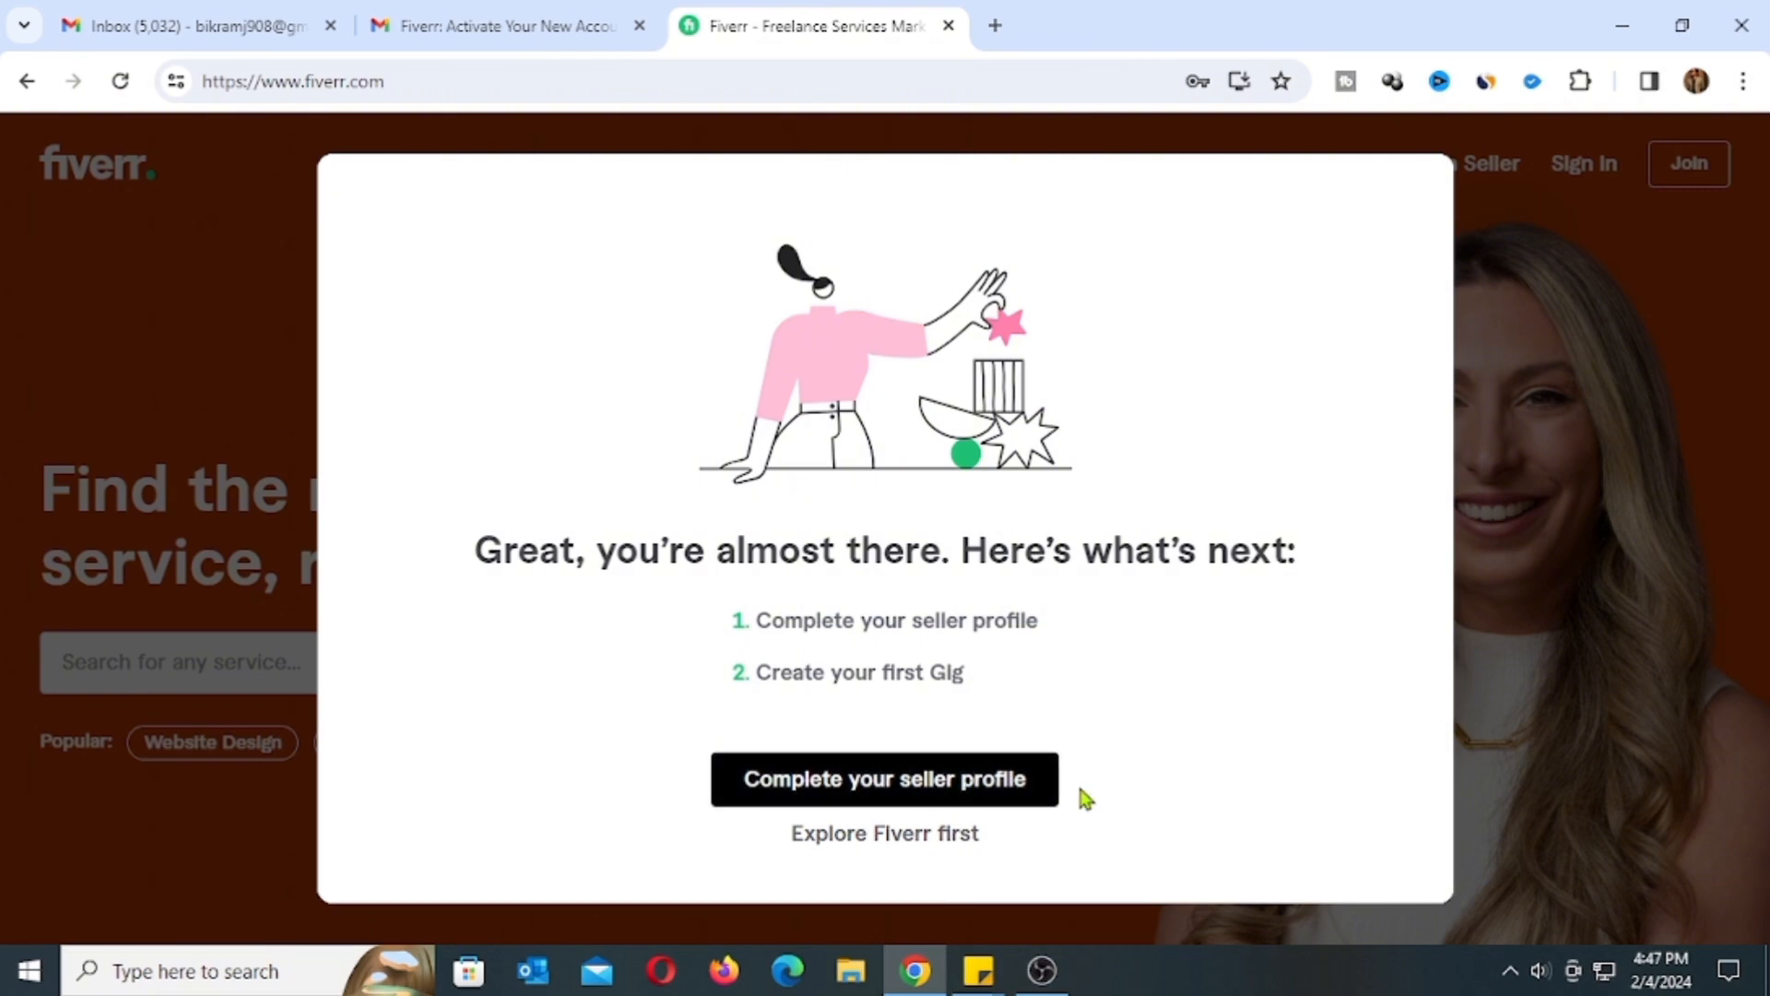
click(972, 786)
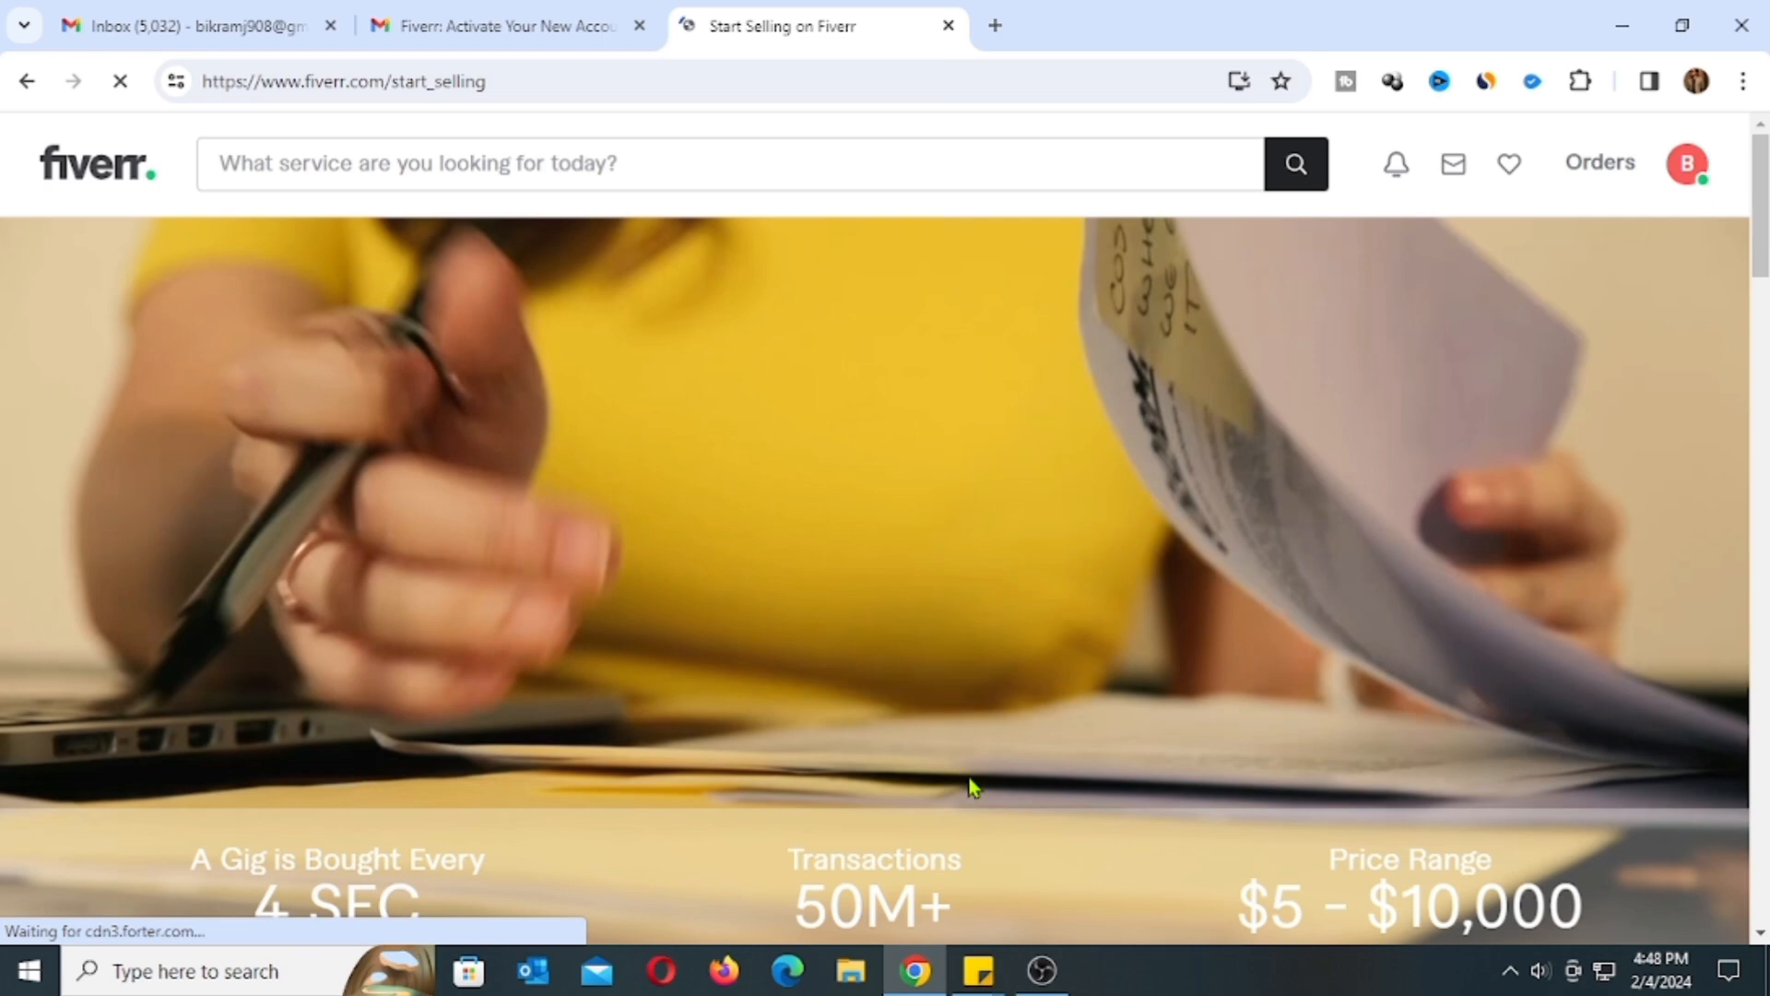
Look over the Start Selling on Fiverr page and choose Become a Seller
scroll(816, 774, down, 10)
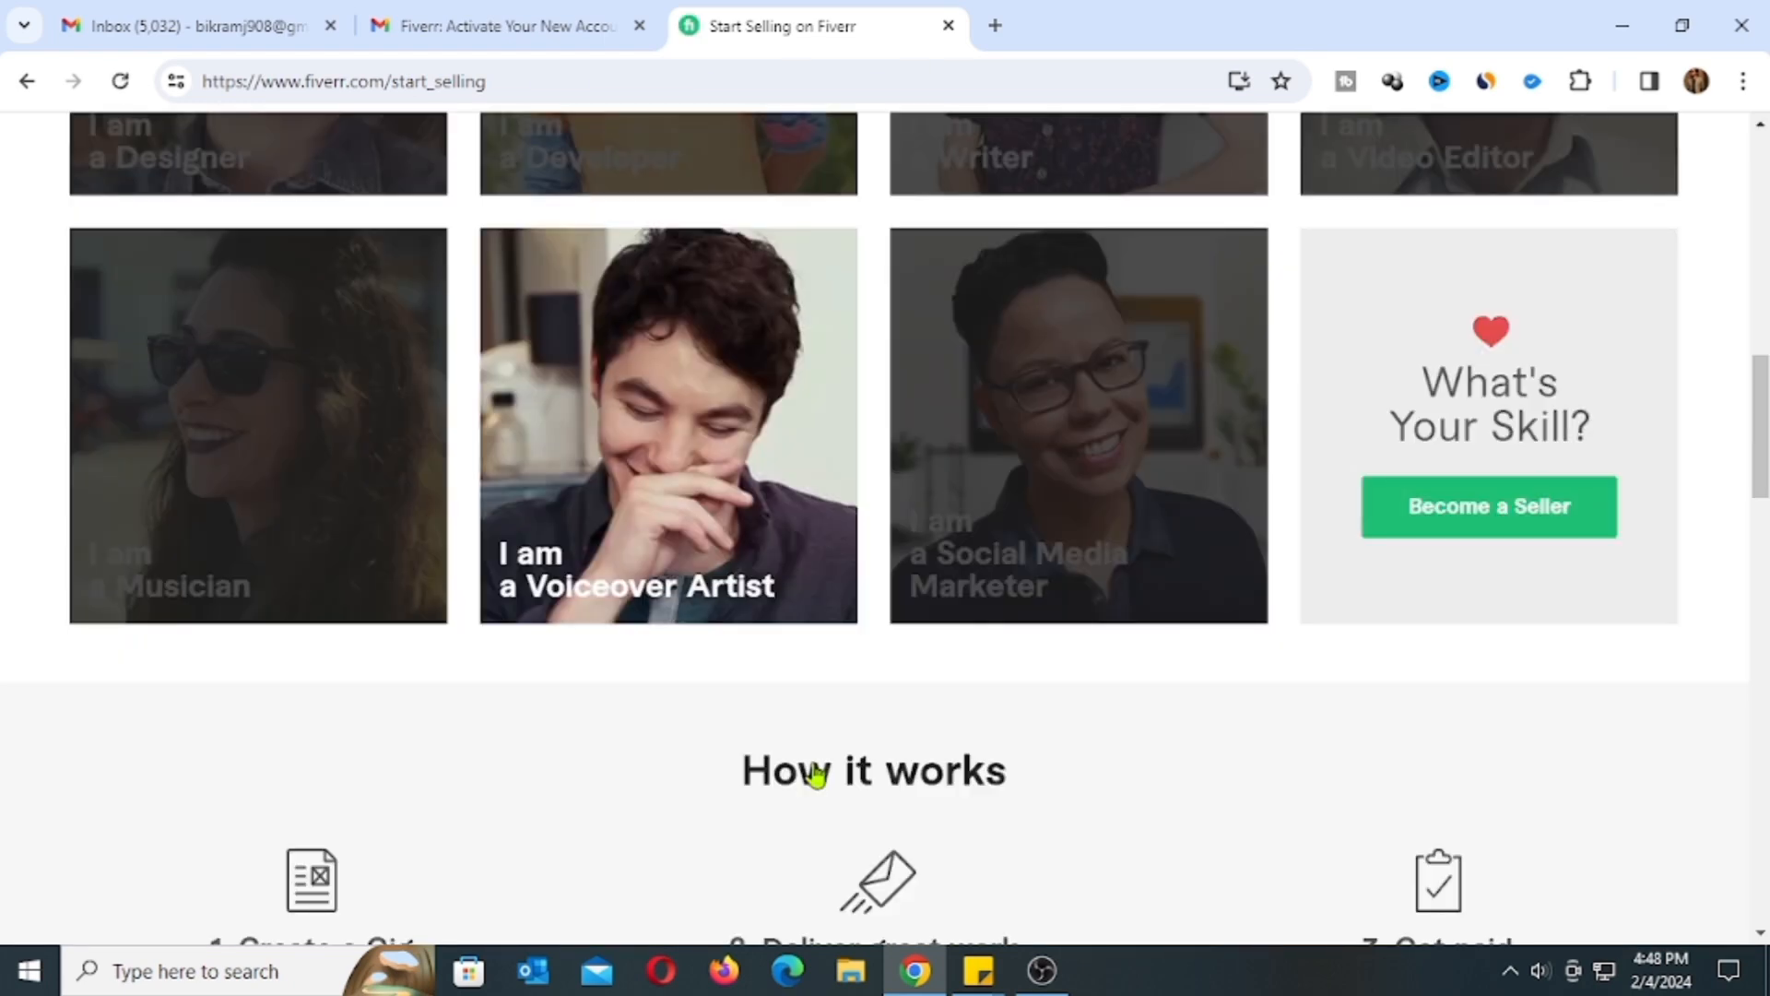
scroll(816, 774, up, 10)
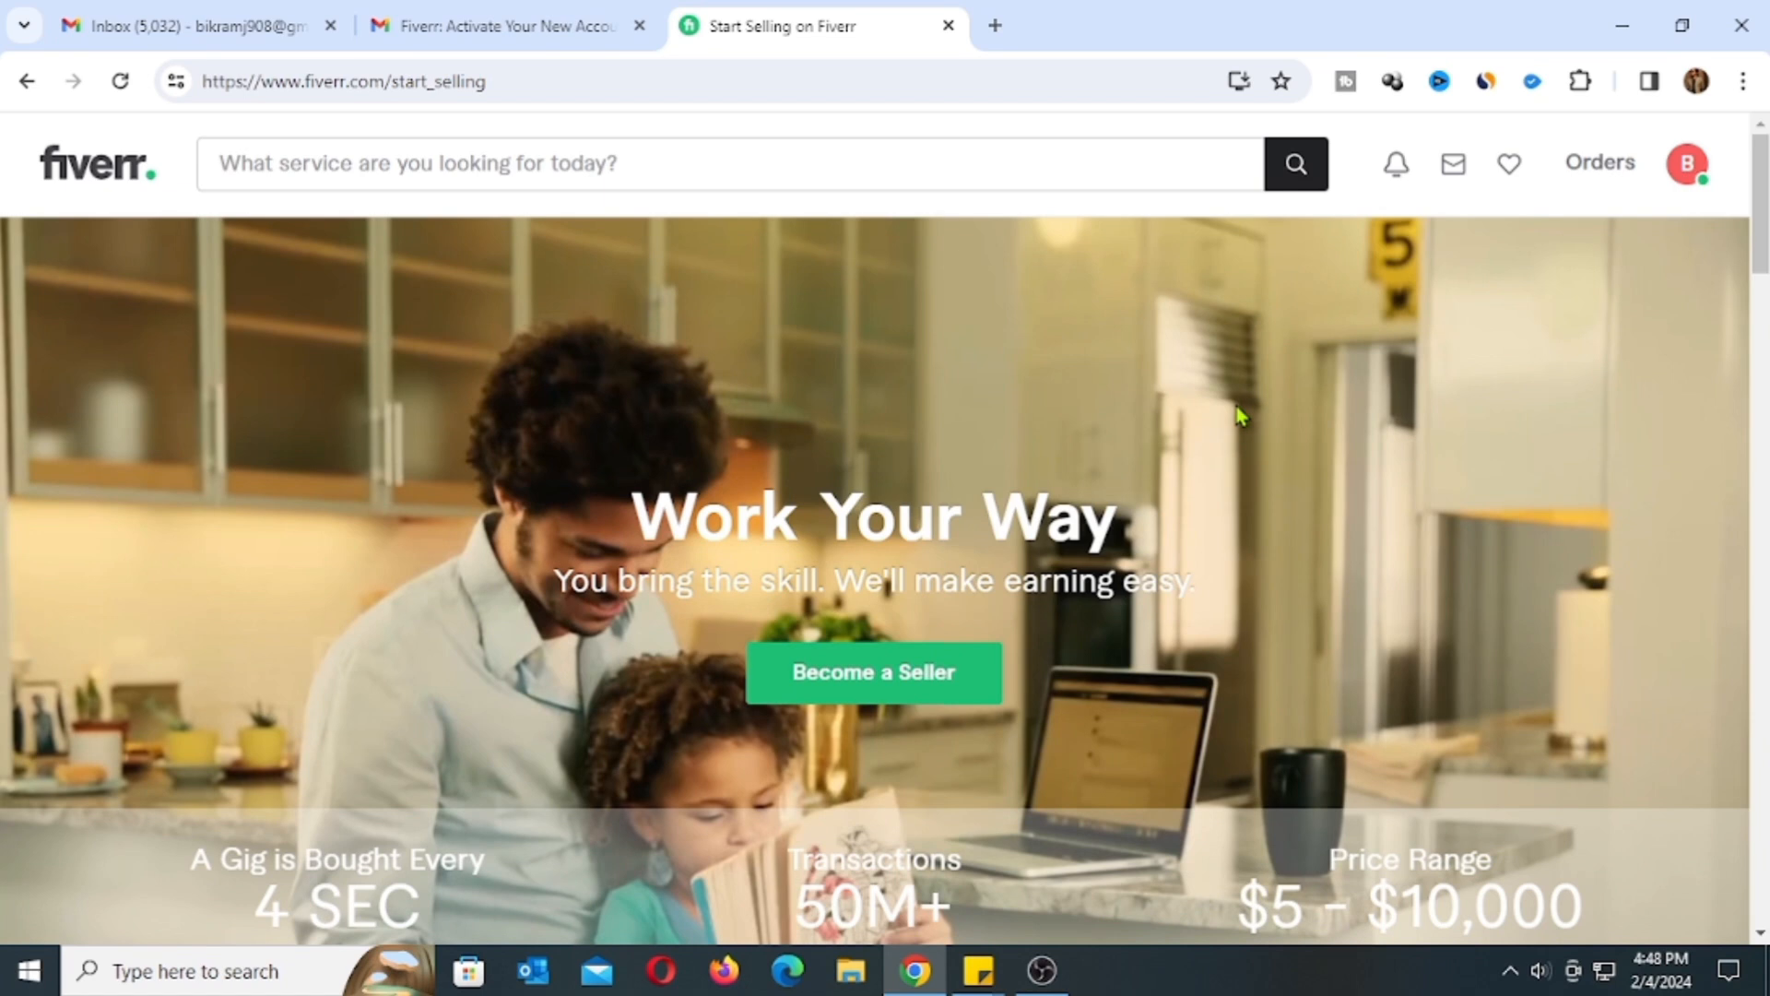
click(903, 686)
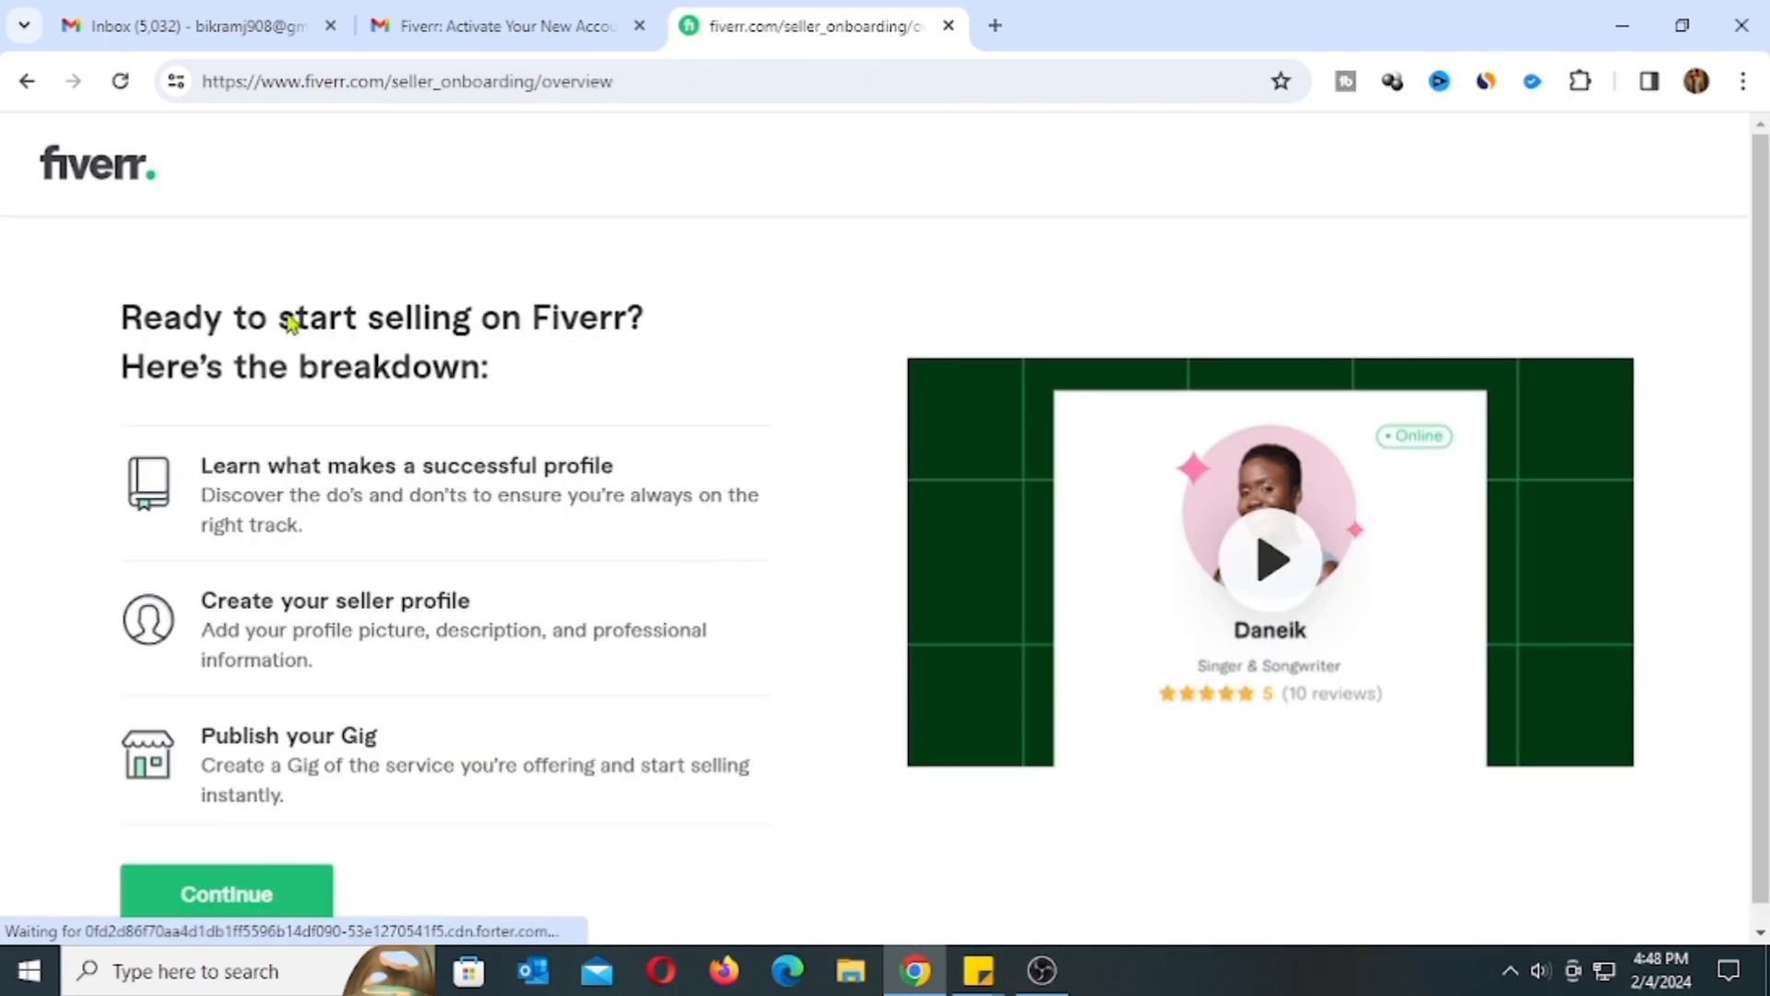
Continue past the onboarding overview, the successful-profile tips and the things-to-avoid guidelines
scroll(215, 584, down, 1)
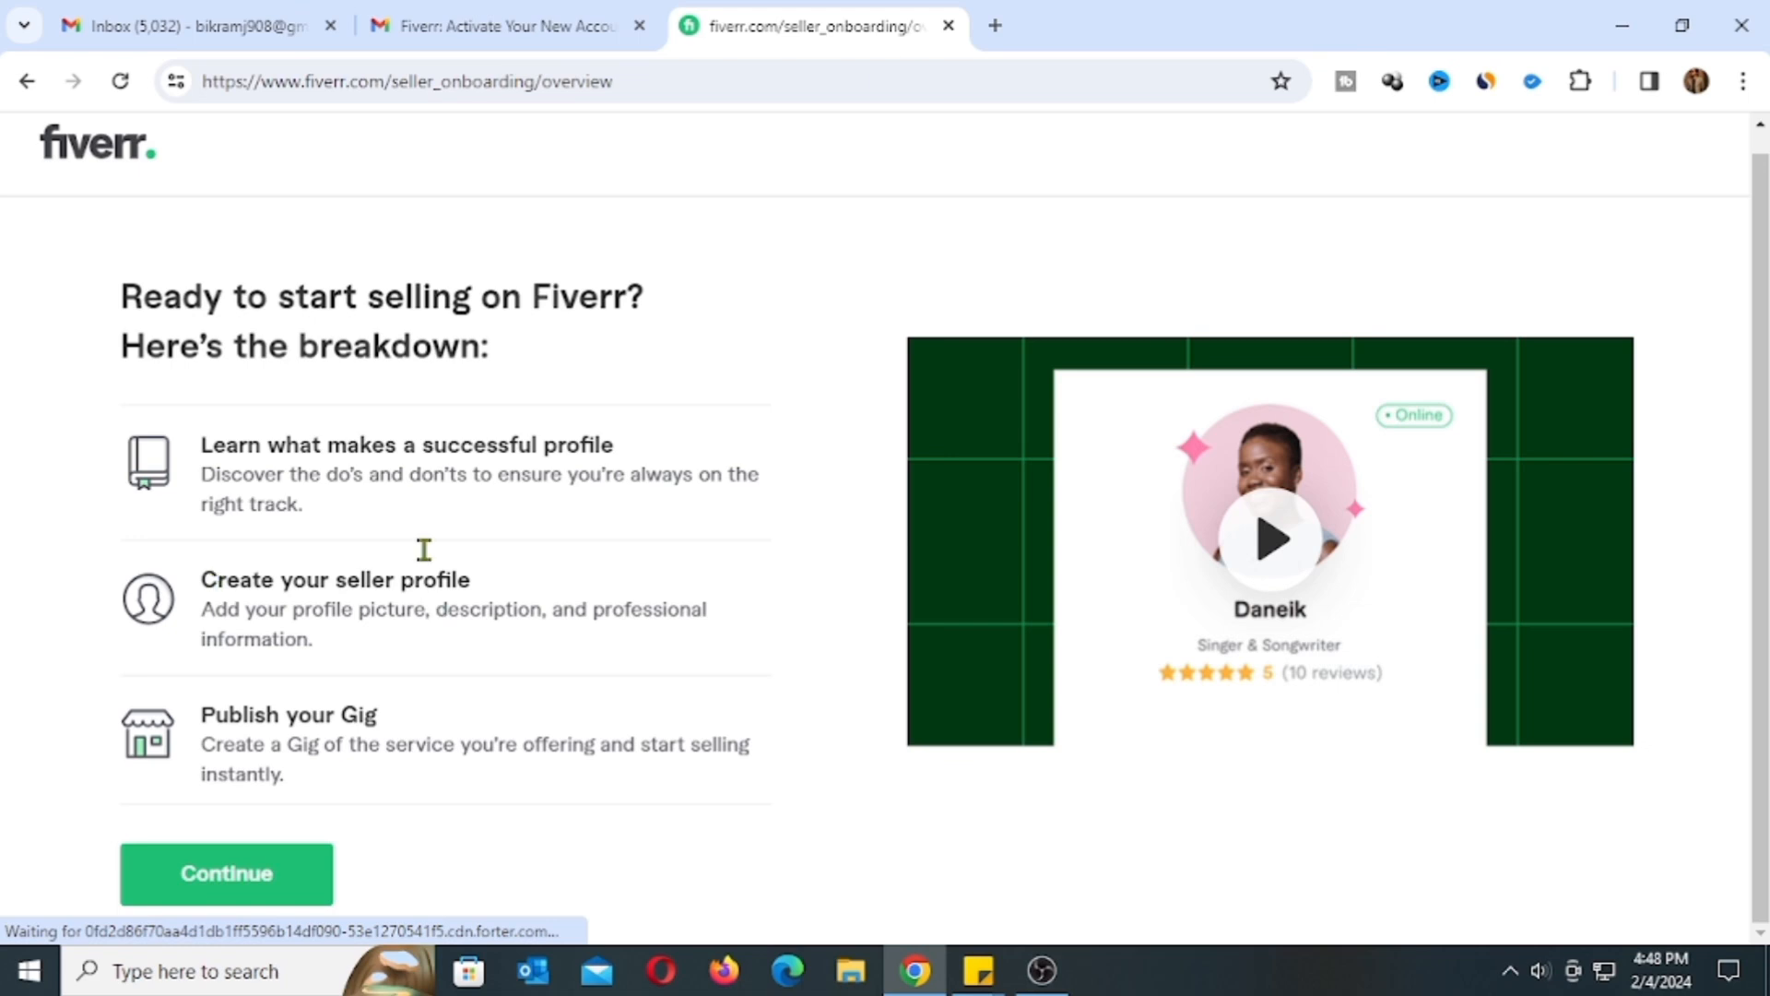
click(264, 874)
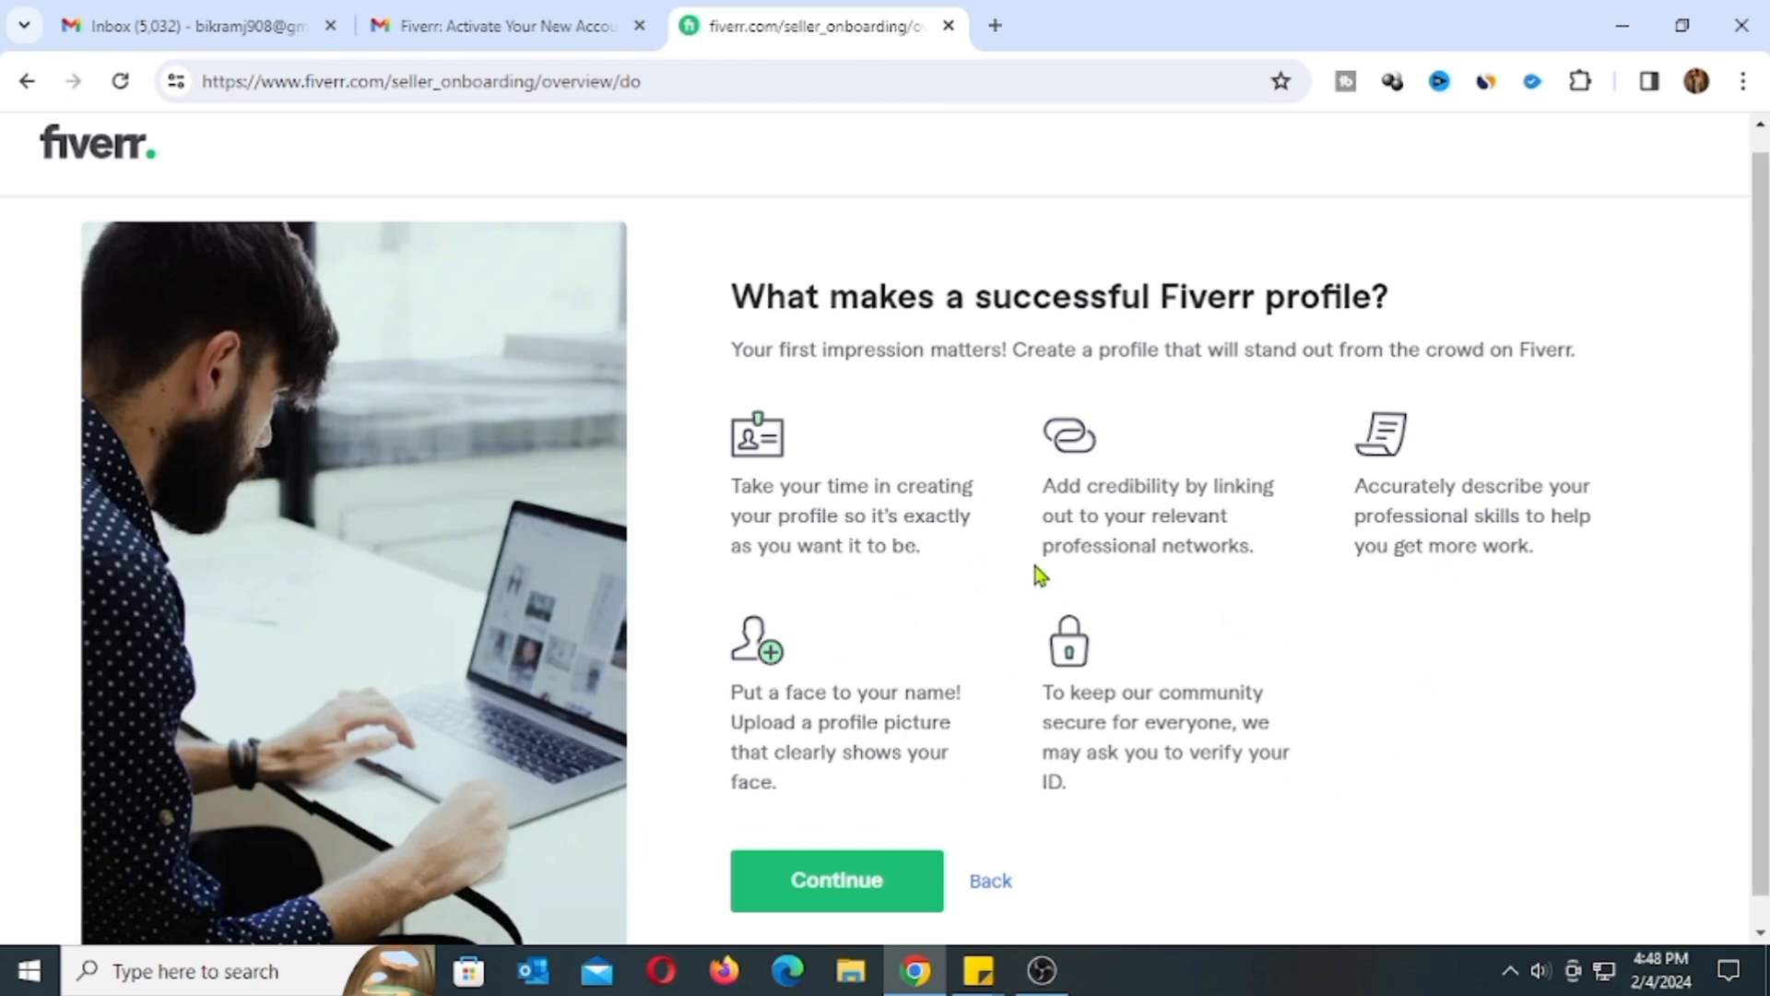
scroll(1015, 682, down, 1)
click(808, 849)
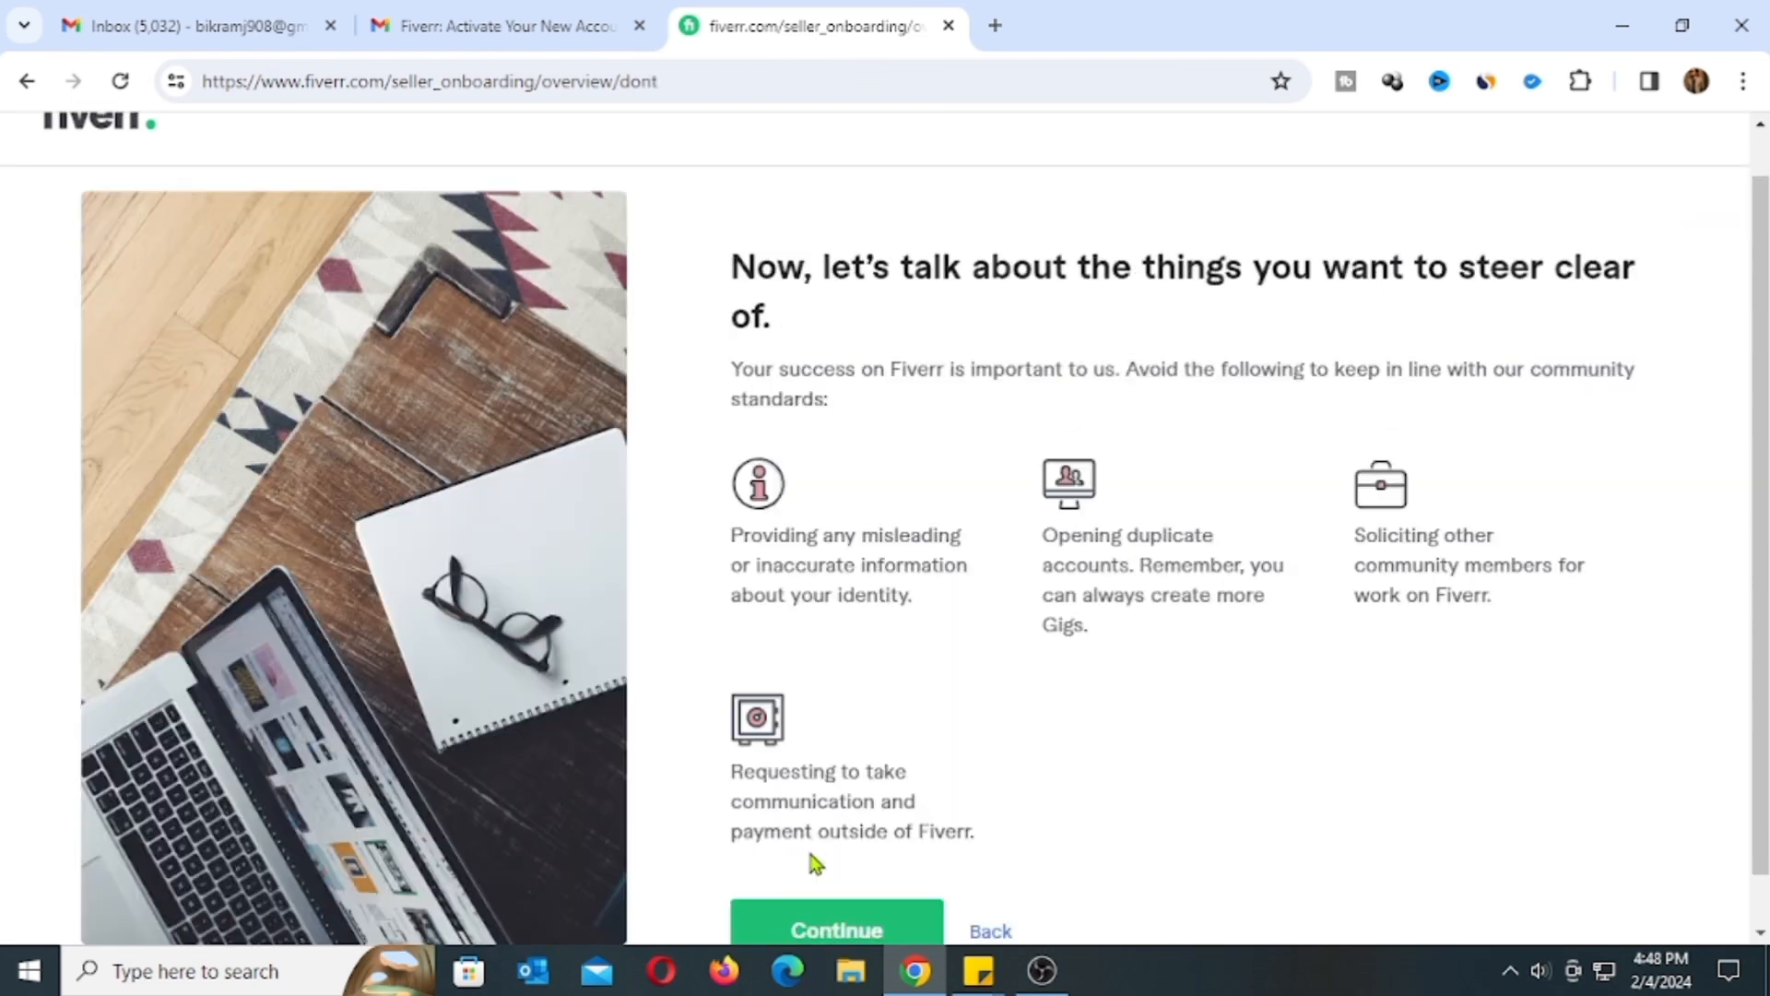
scroll(874, 644, down, 1)
click(881, 904)
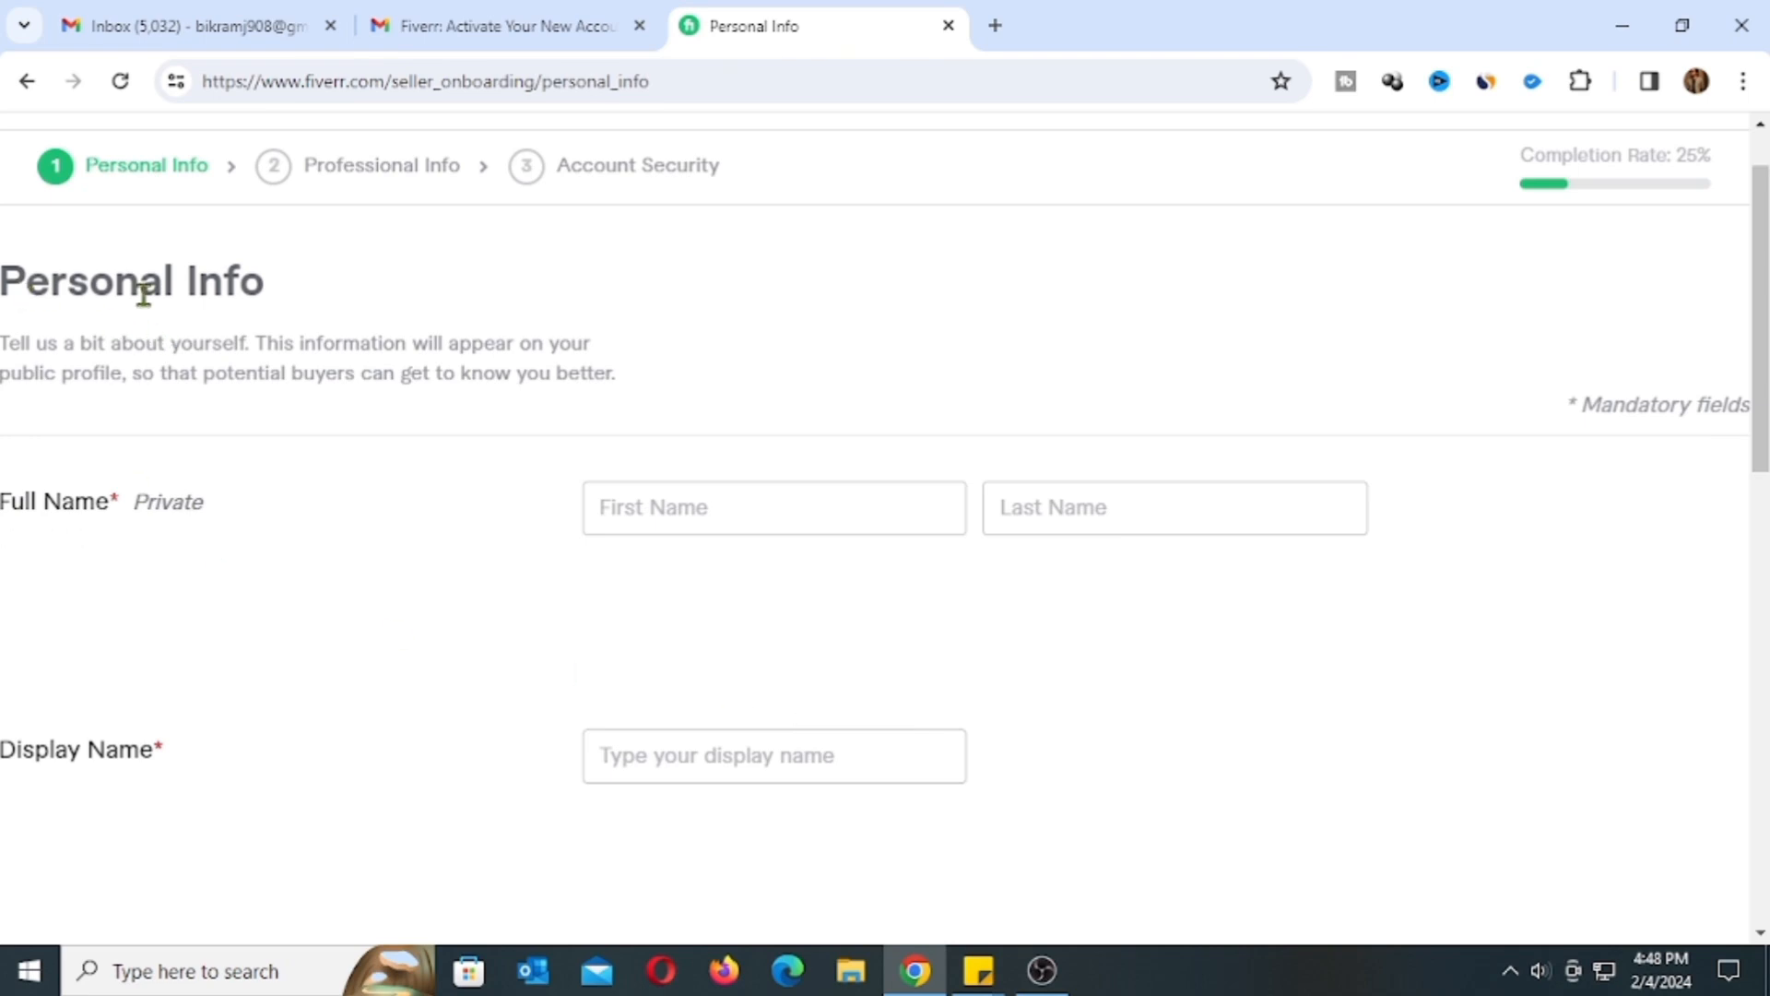
Fill the first and last name from Chrome's saved autofill entry and check the Display Name
drag(277, 285, 4, 291)
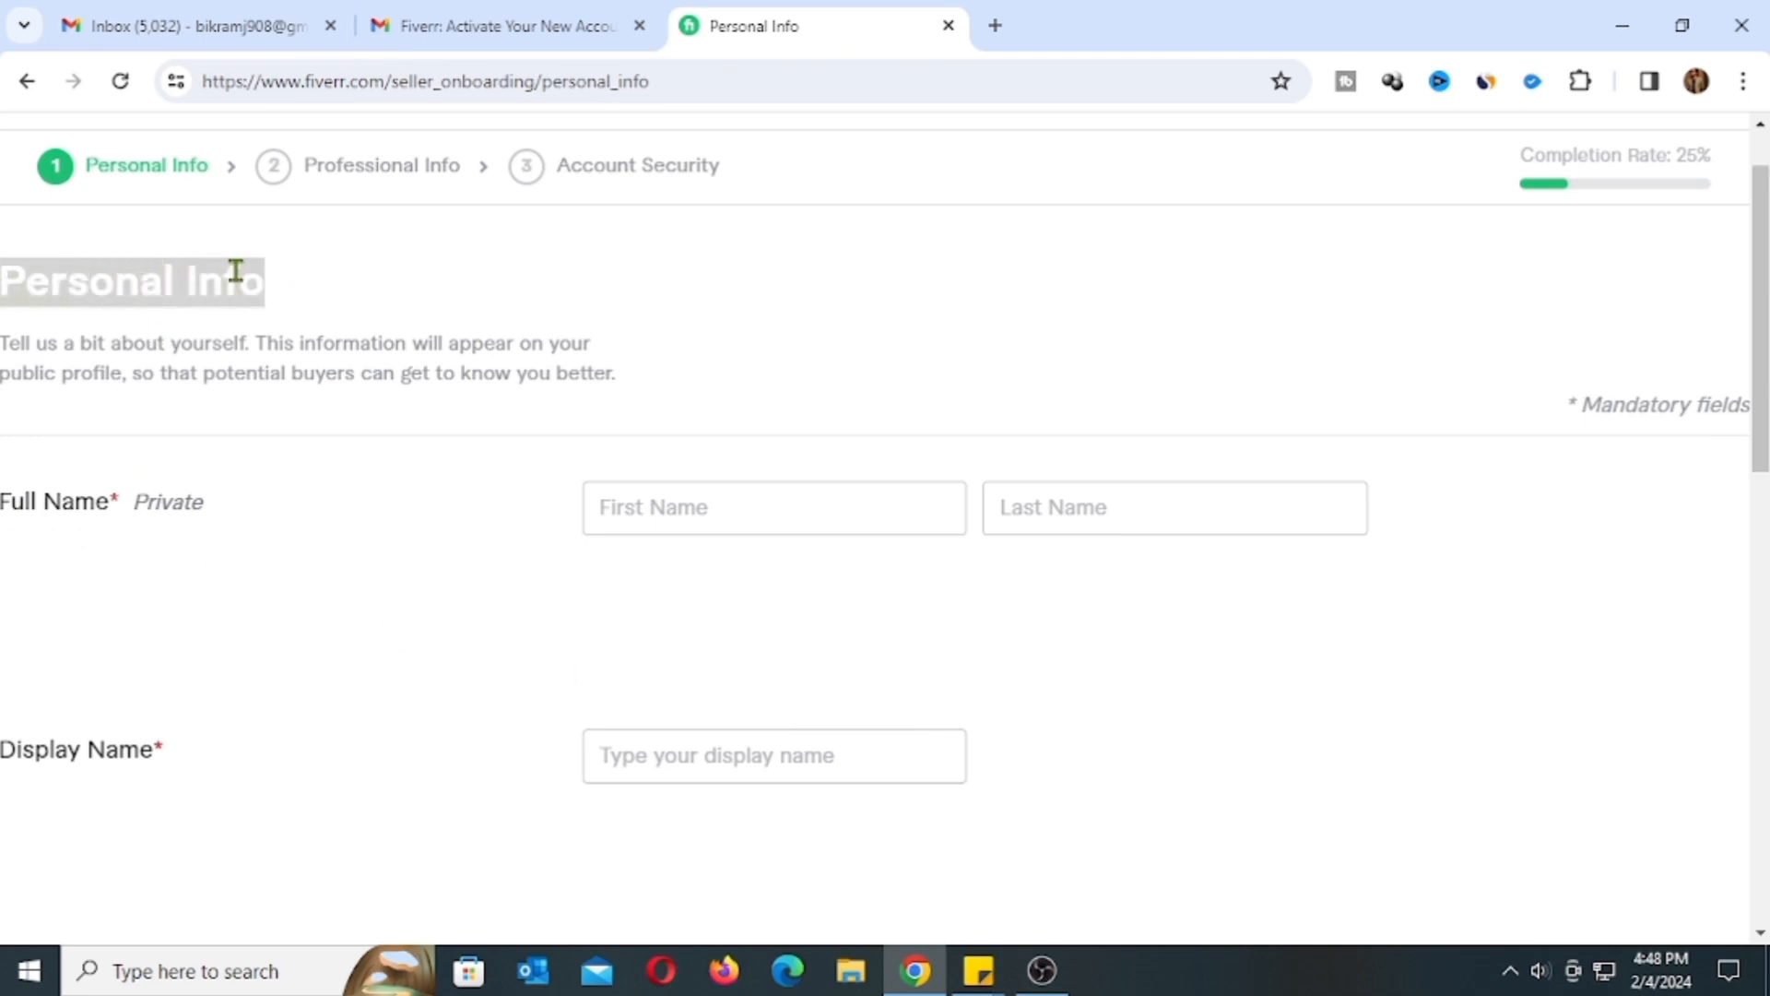
click(357, 281)
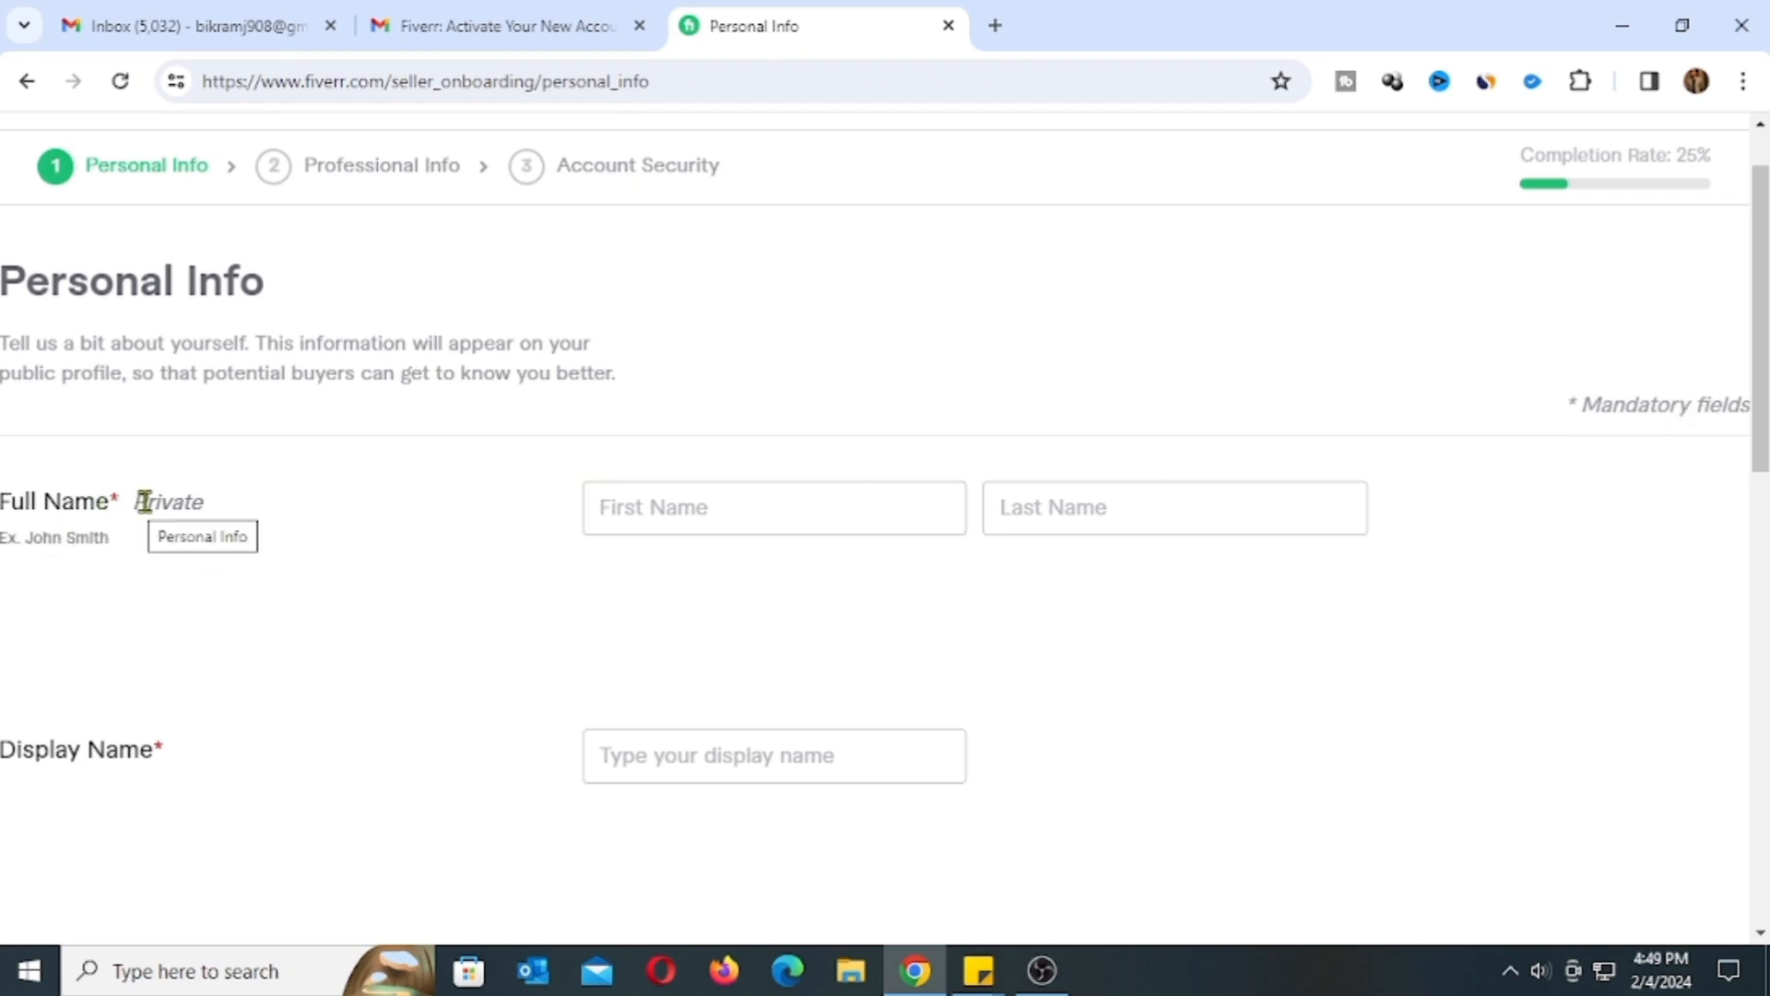
click(760, 510)
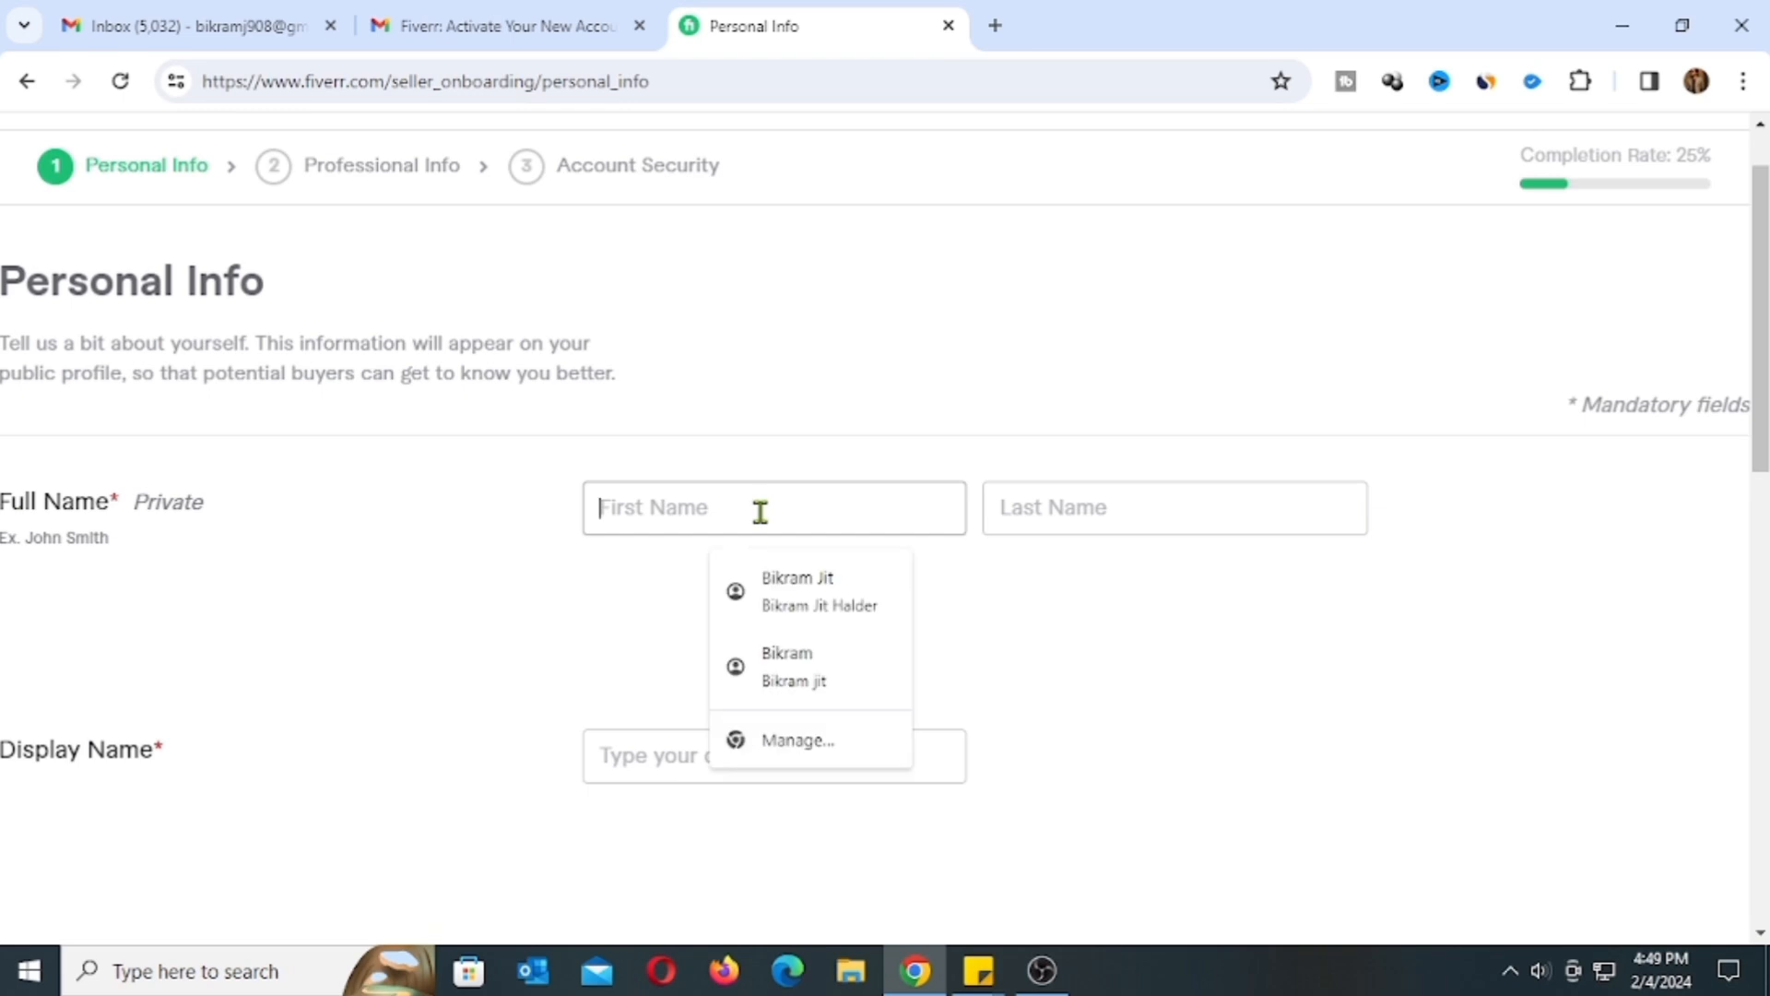
click(811, 593)
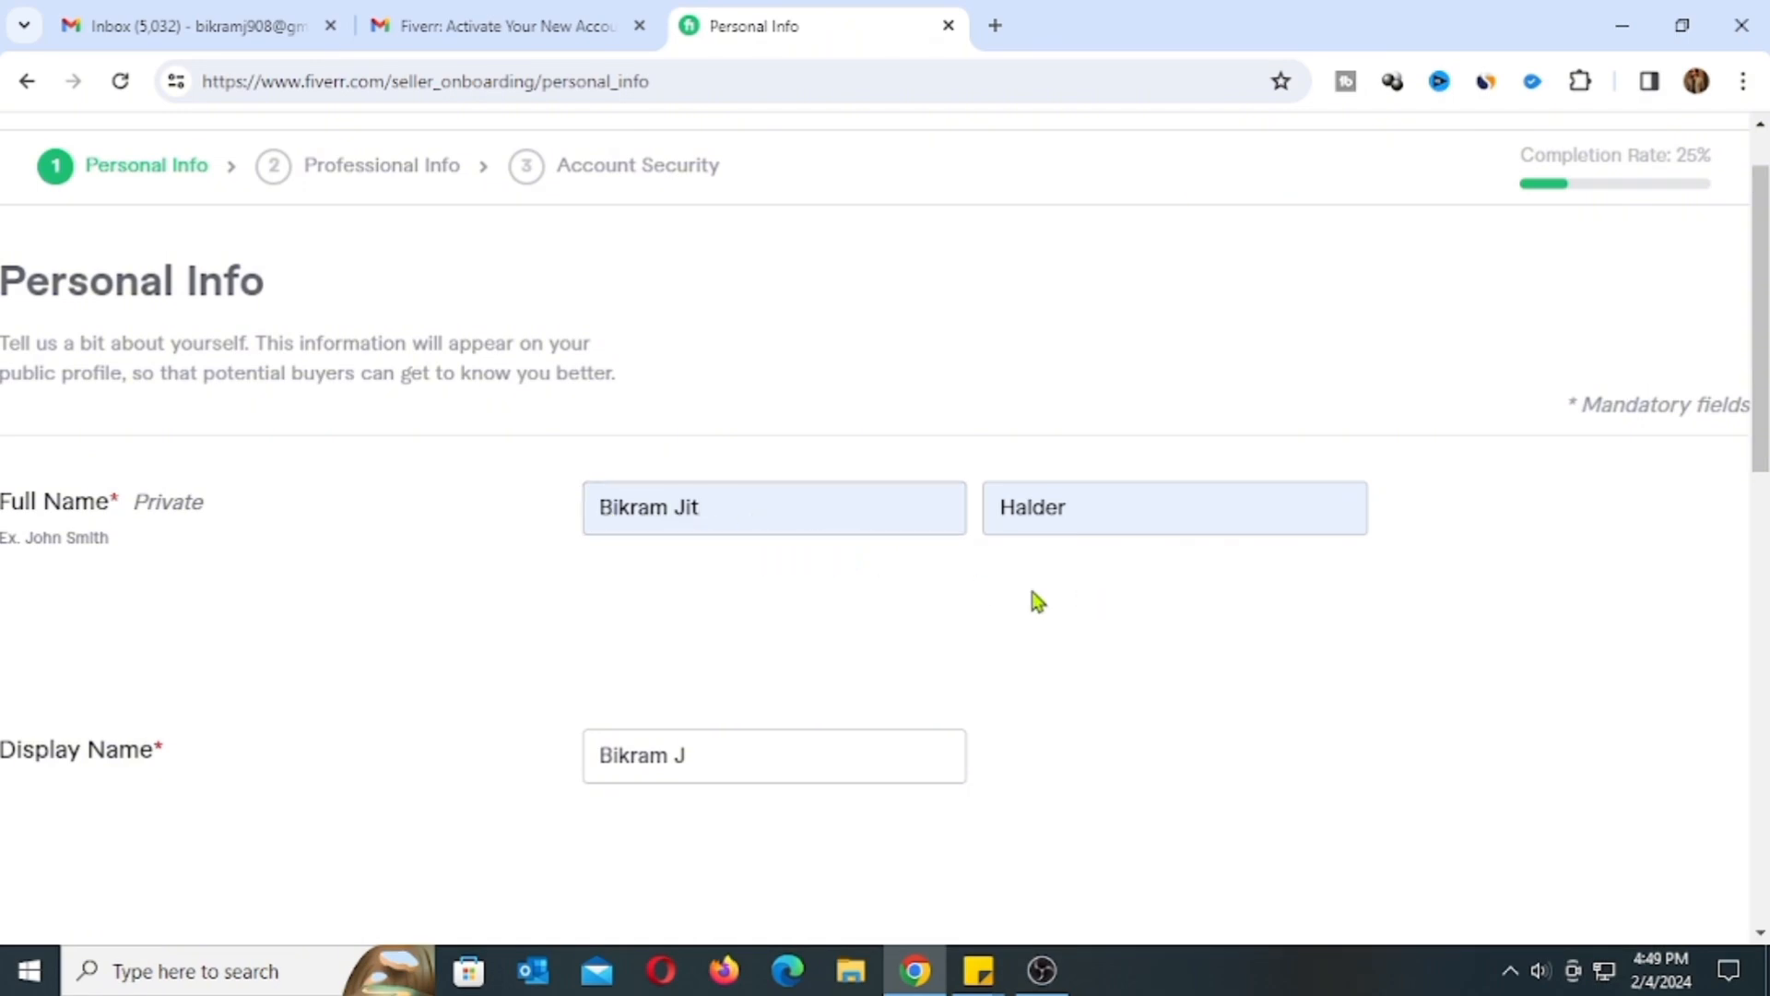
scroll(917, 695, down, 2)
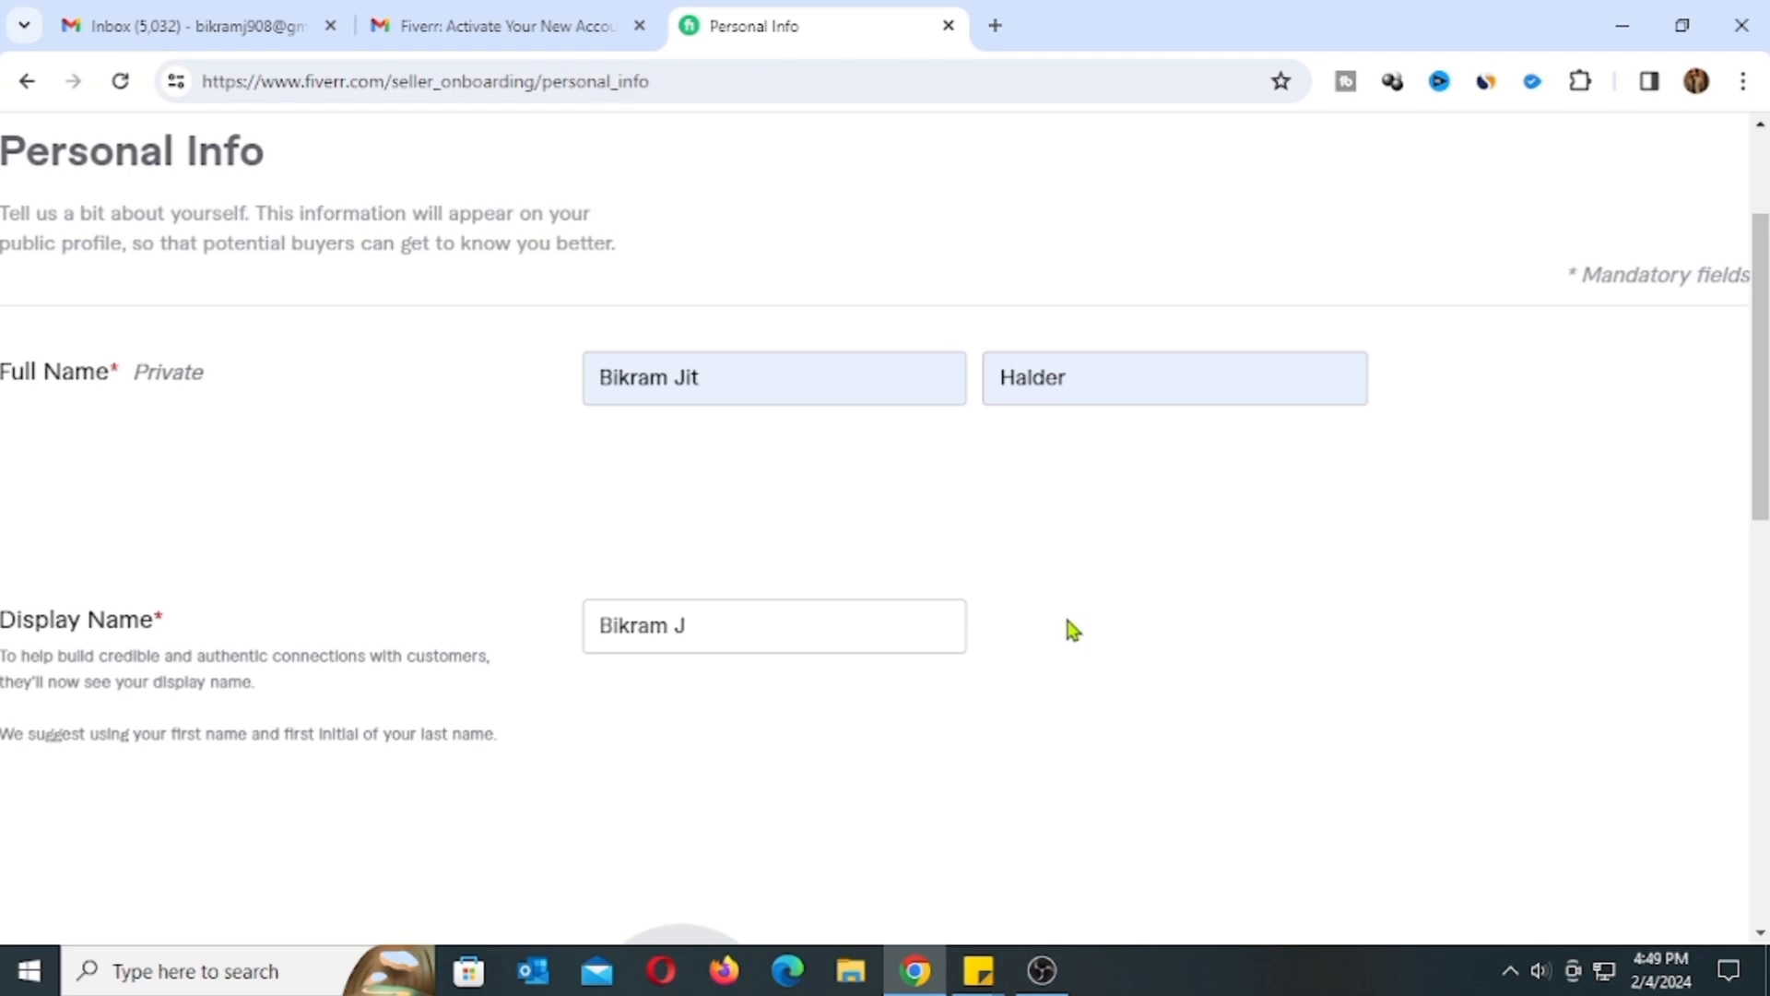
scroll(1073, 630, down, 4)
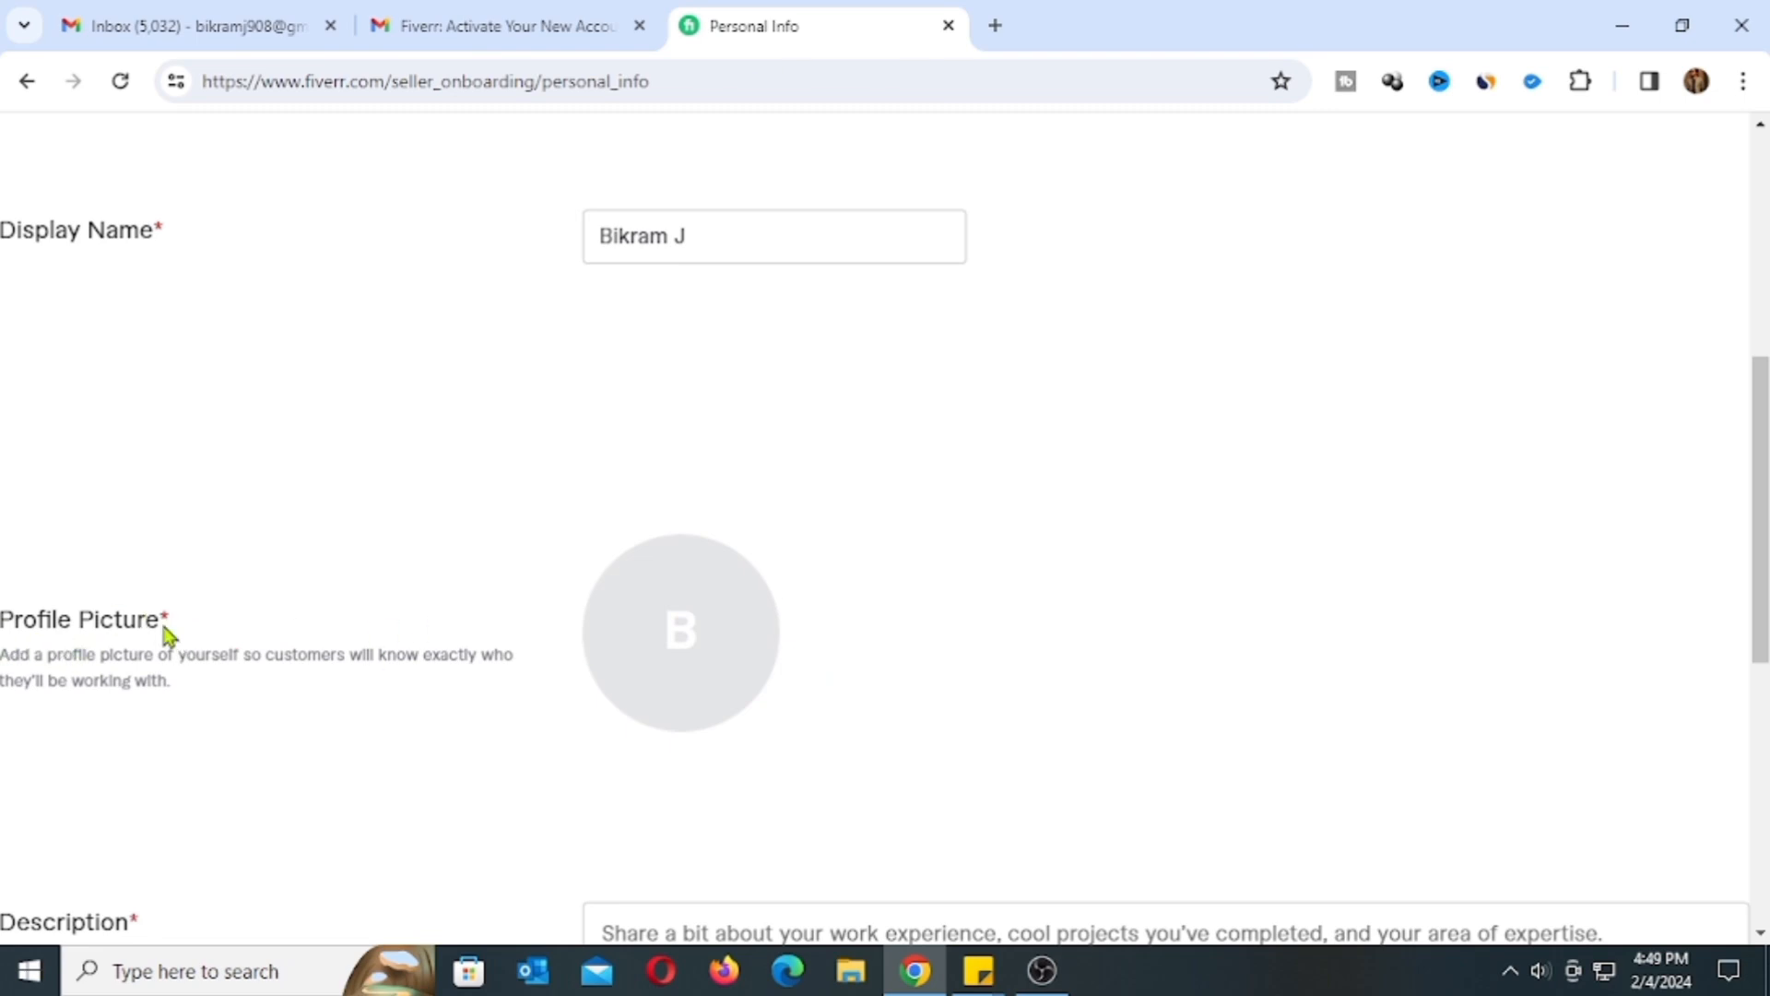
mouse_move(633, 630)
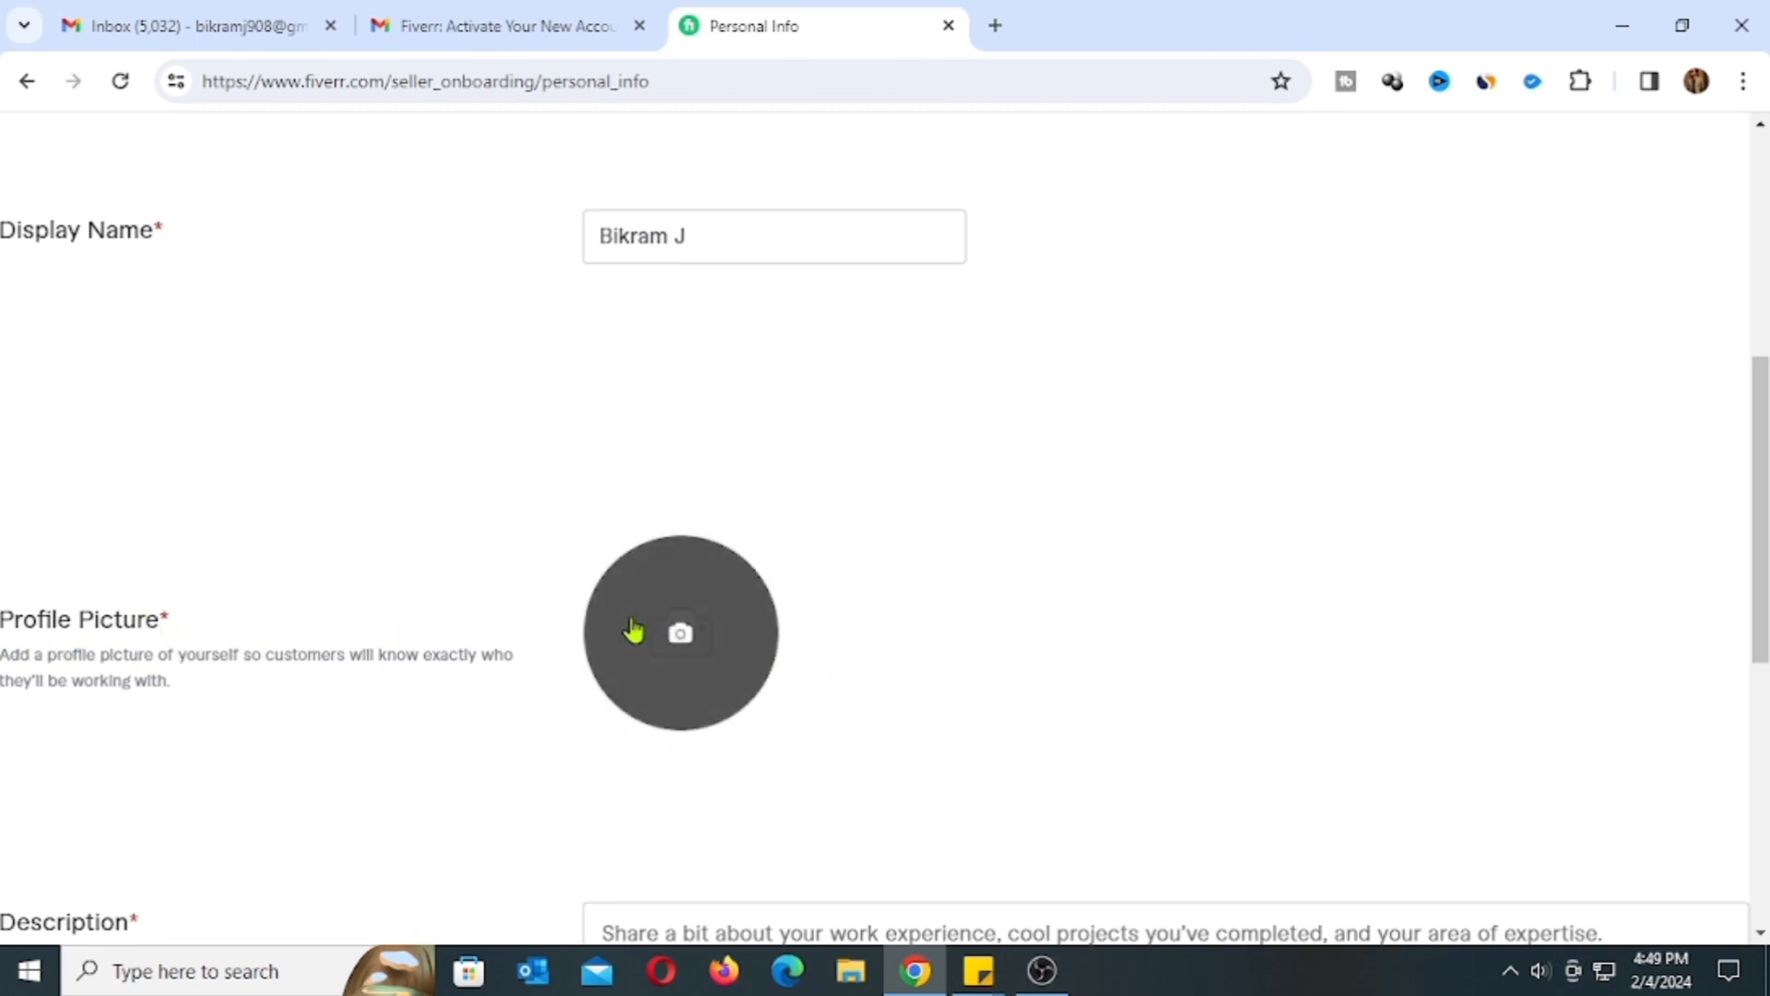
click(717, 646)
click(362, 415)
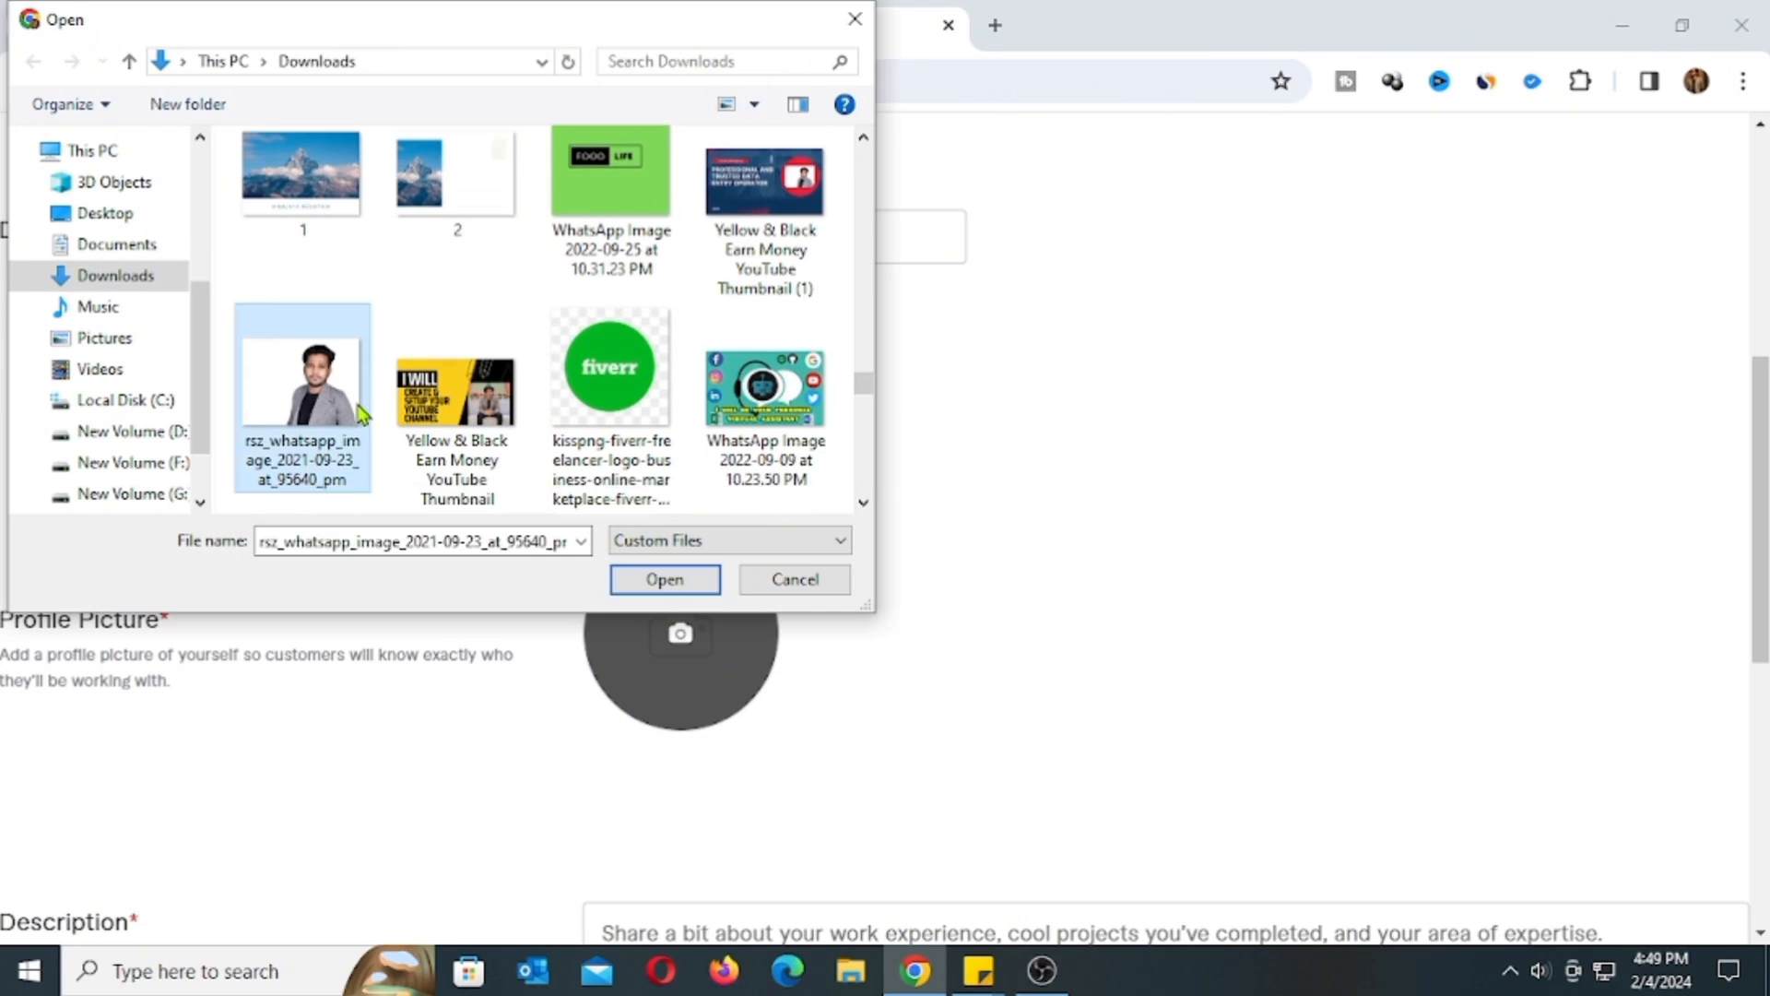
click(680, 585)
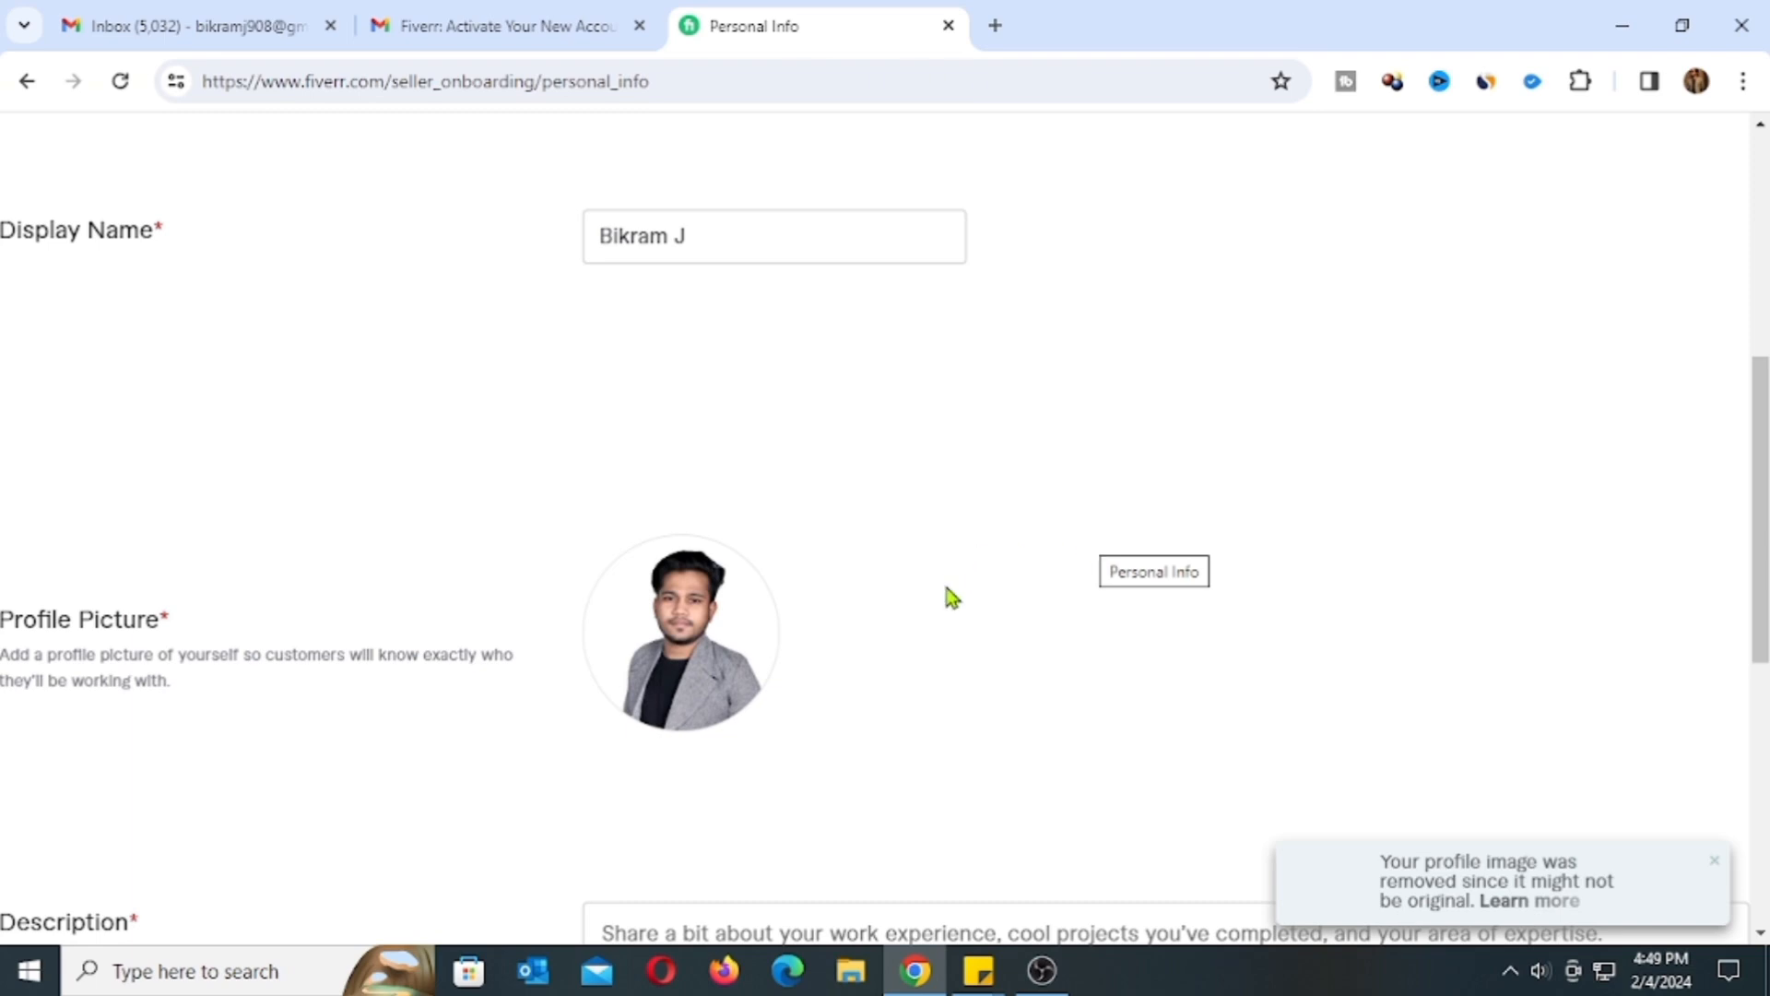
scroll(853, 633, down, 3)
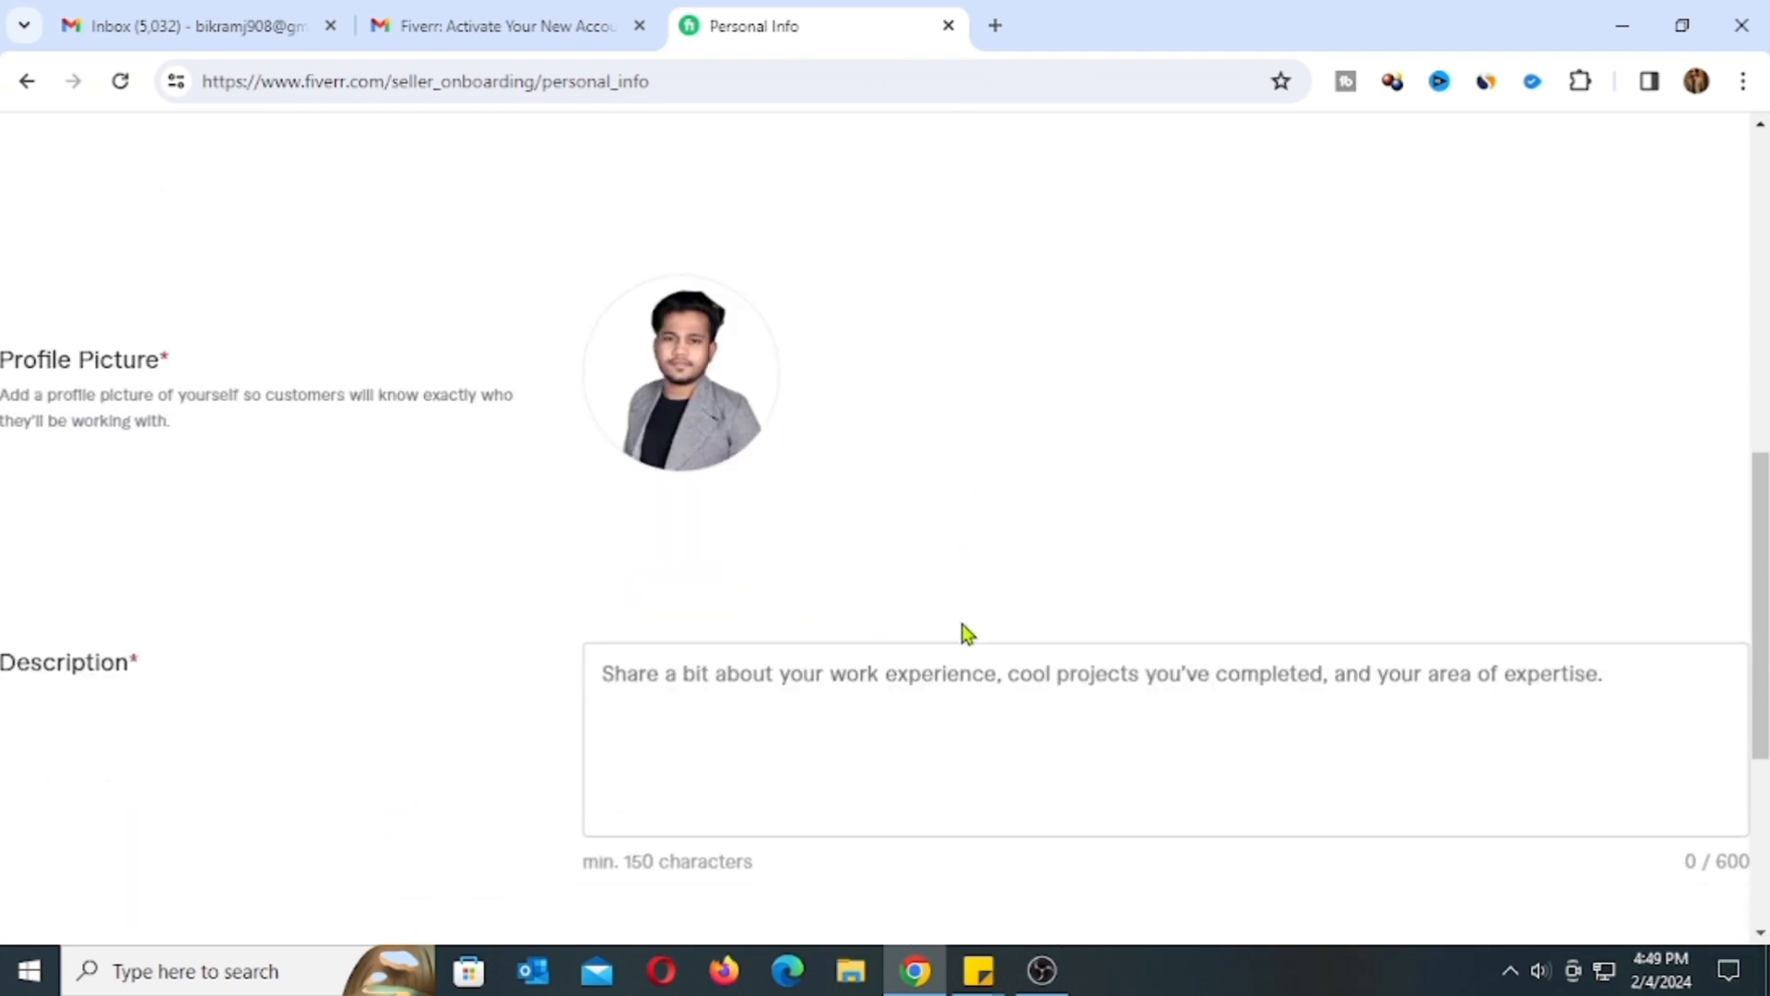
scroll(966, 632, up, 10)
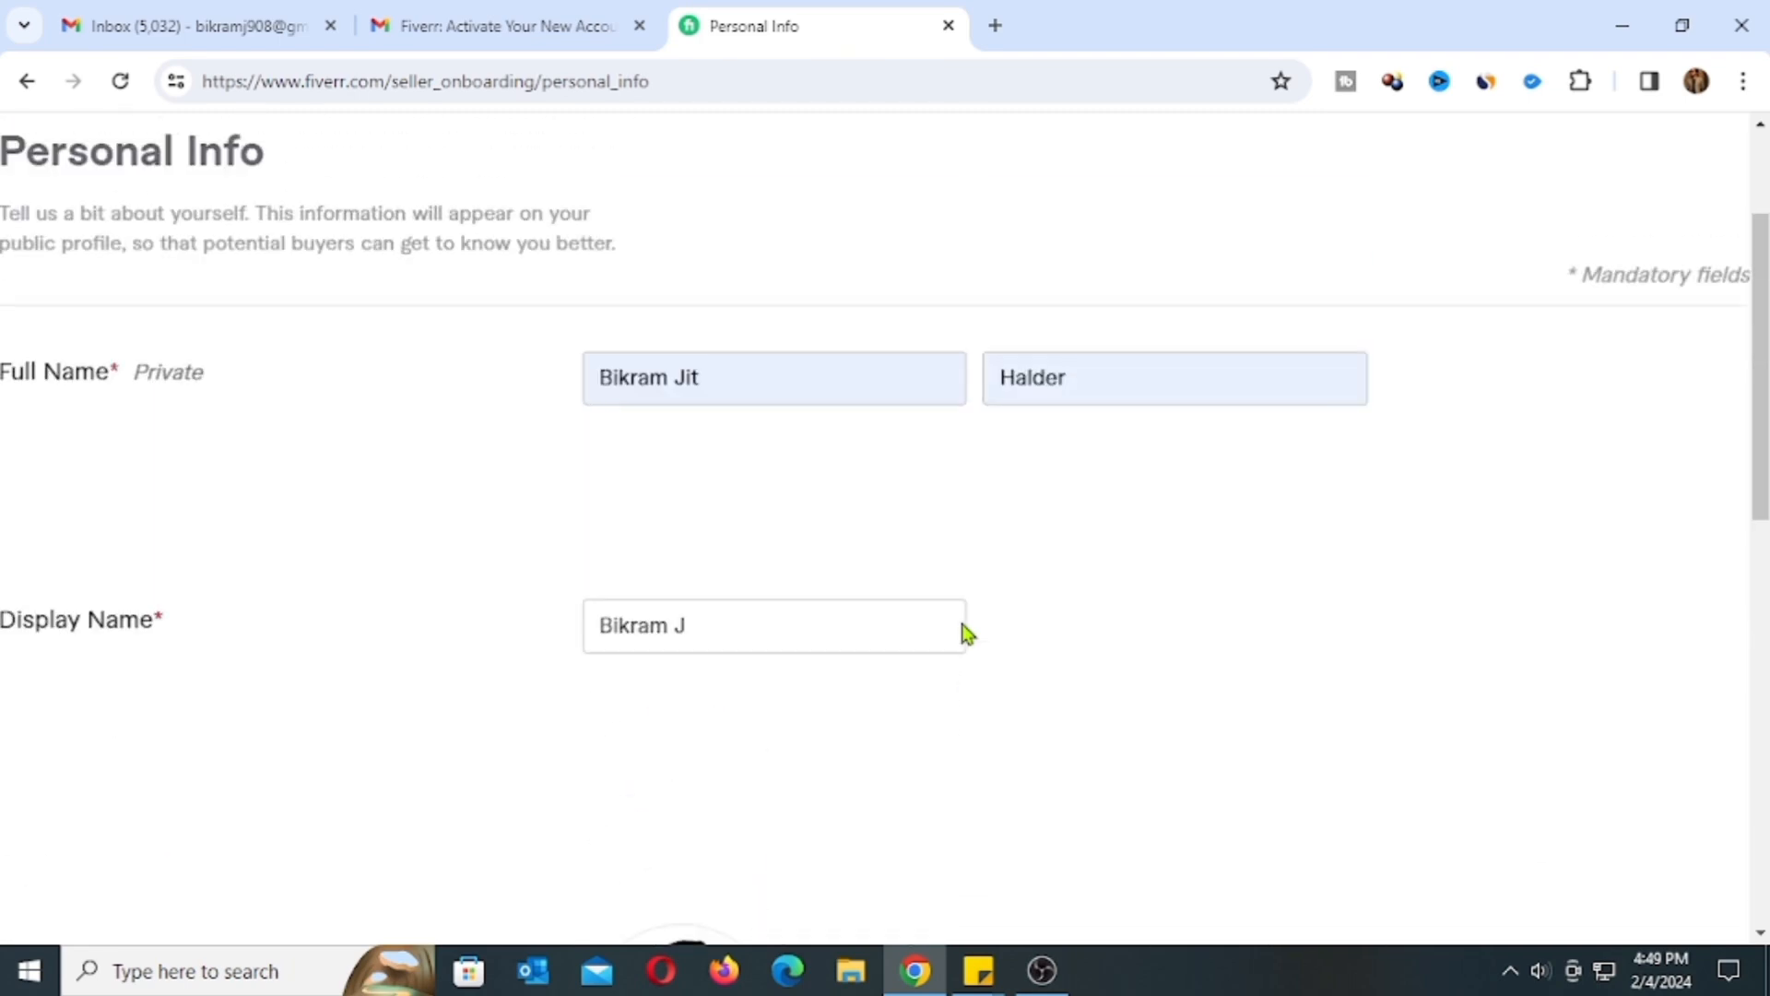
scroll(961, 623, down, 10)
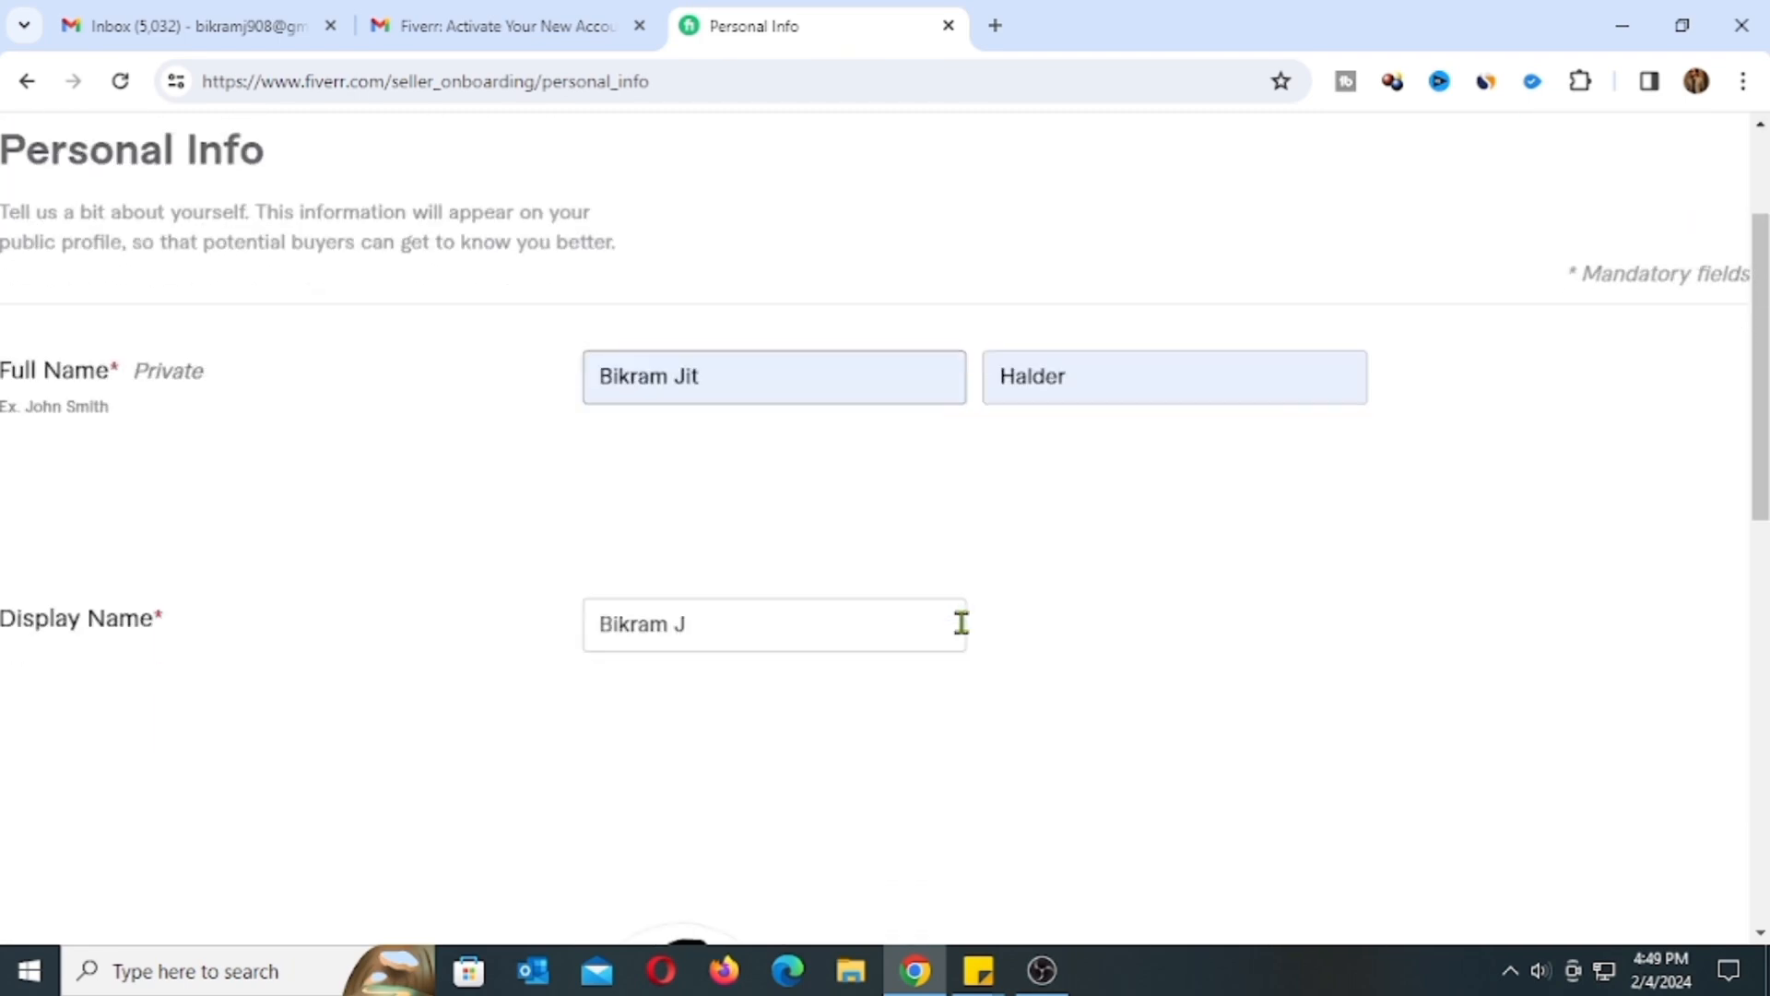
scroll(961, 624, down, 1)
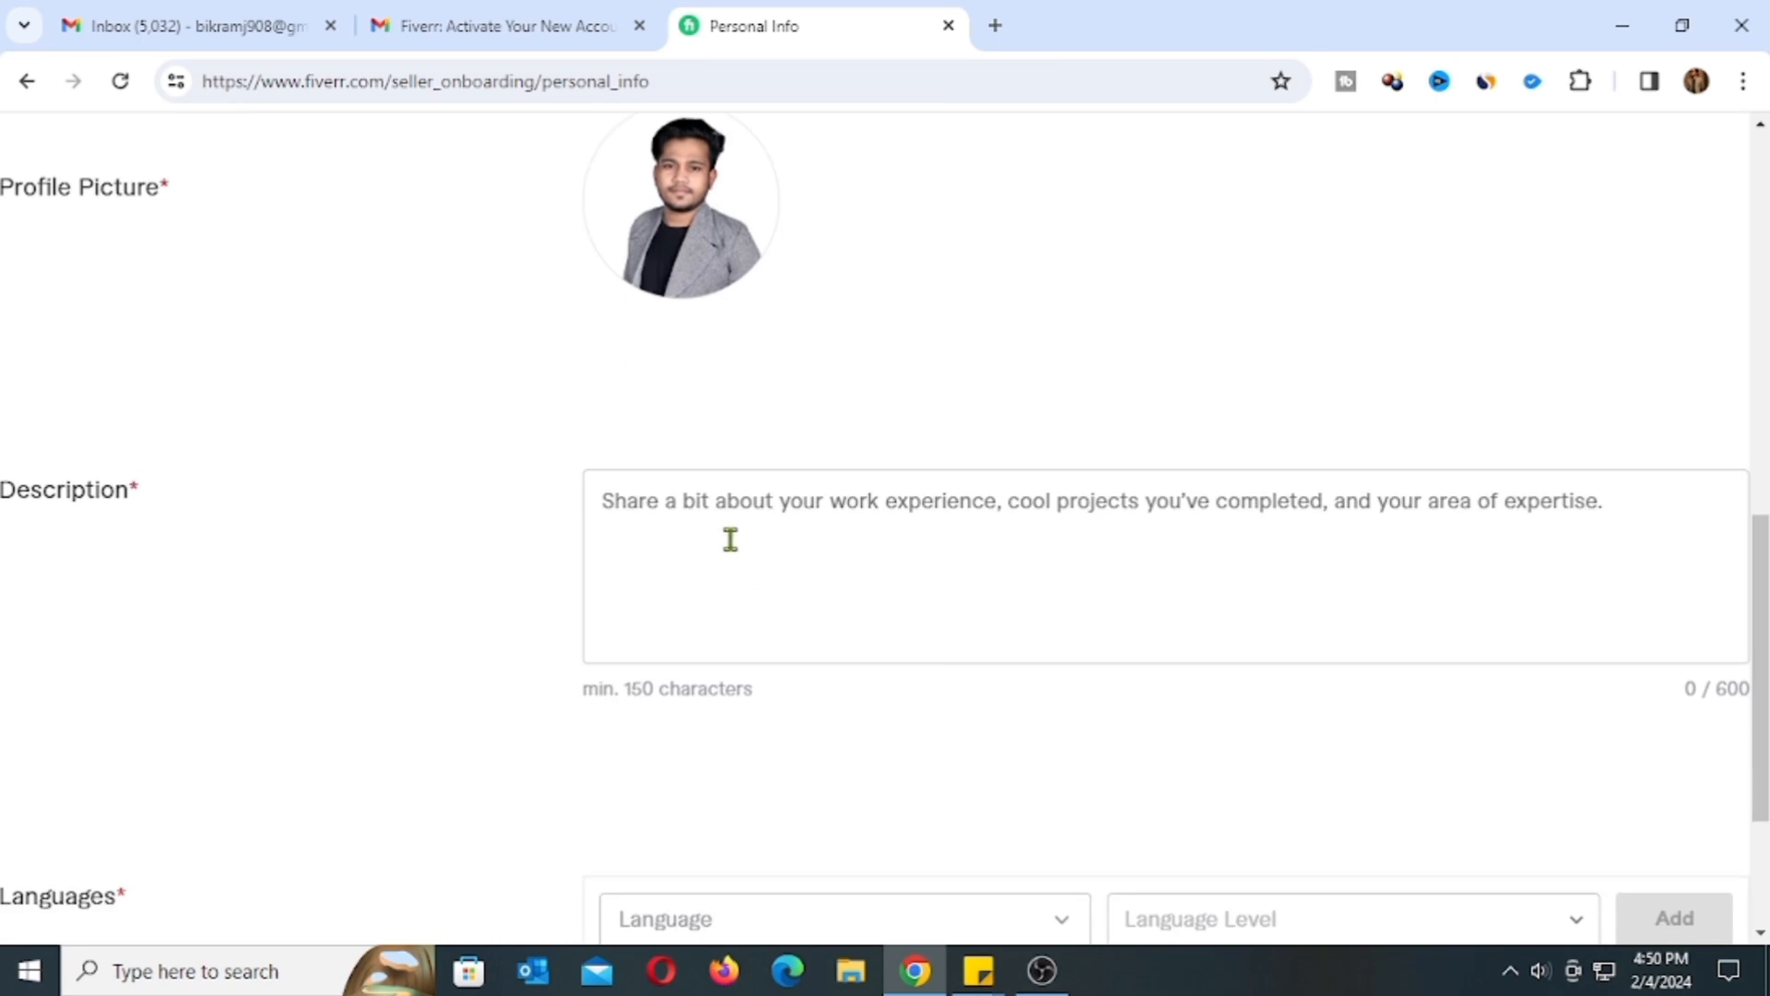
click(669, 520)
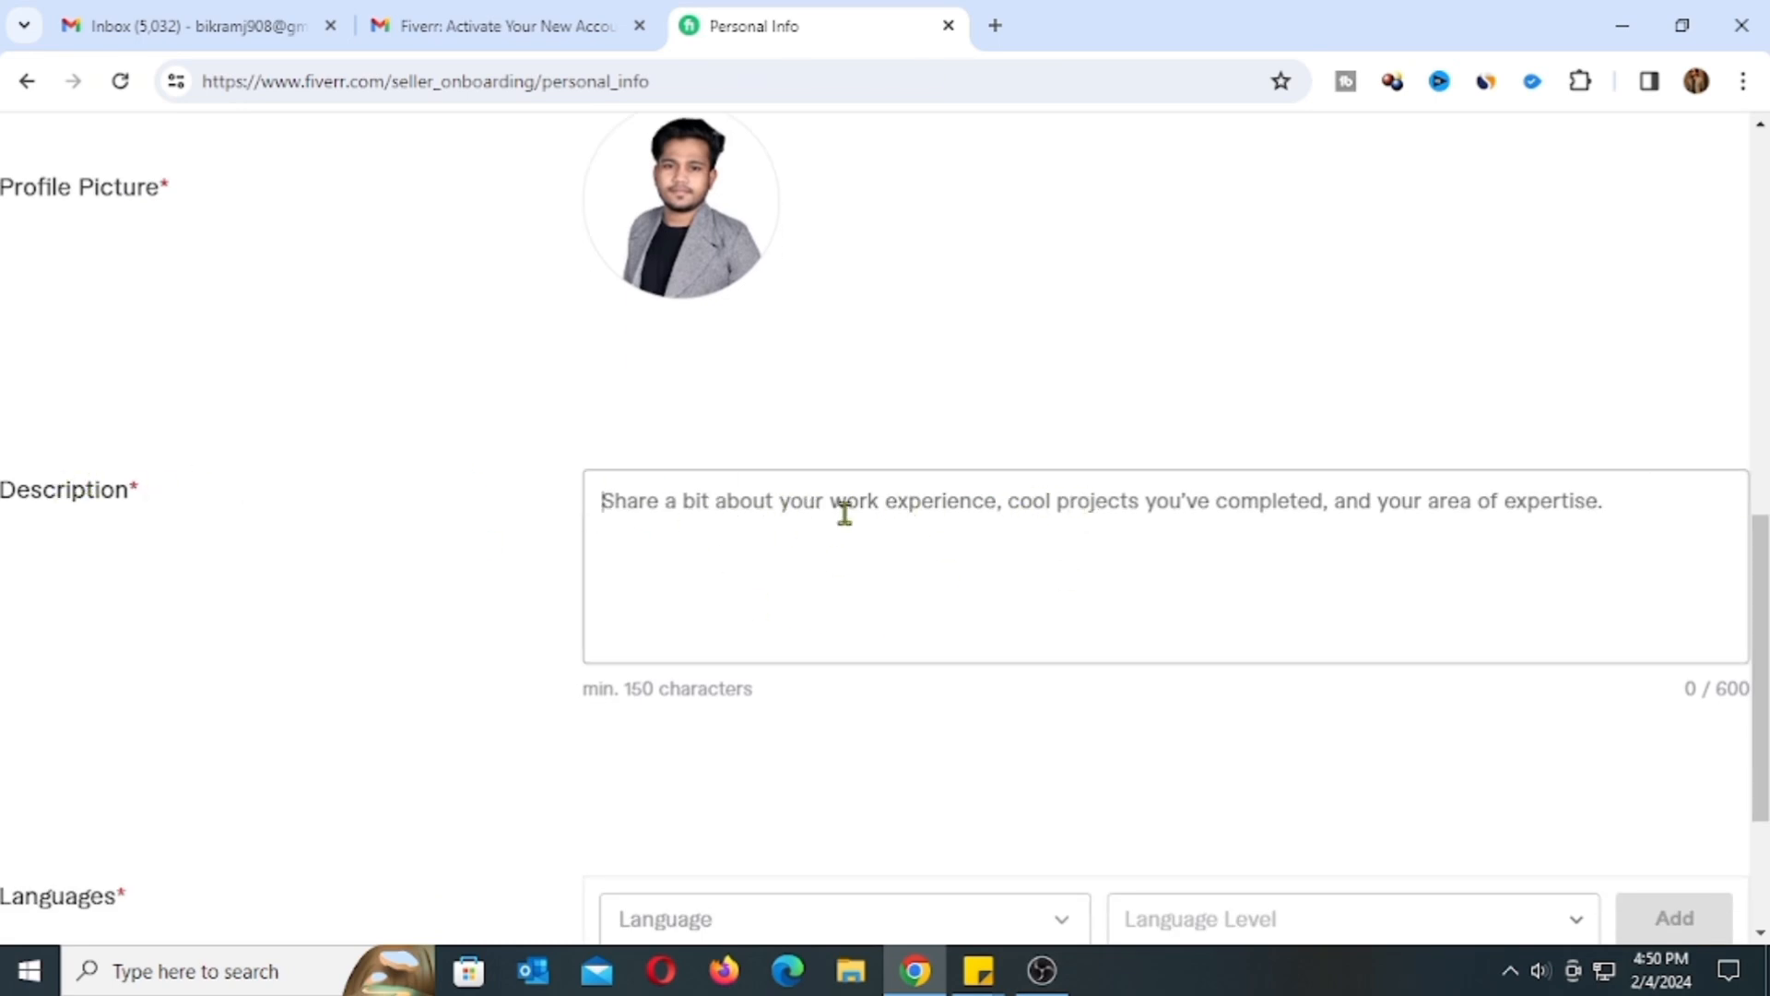
scroll(1073, 527, down, 3)
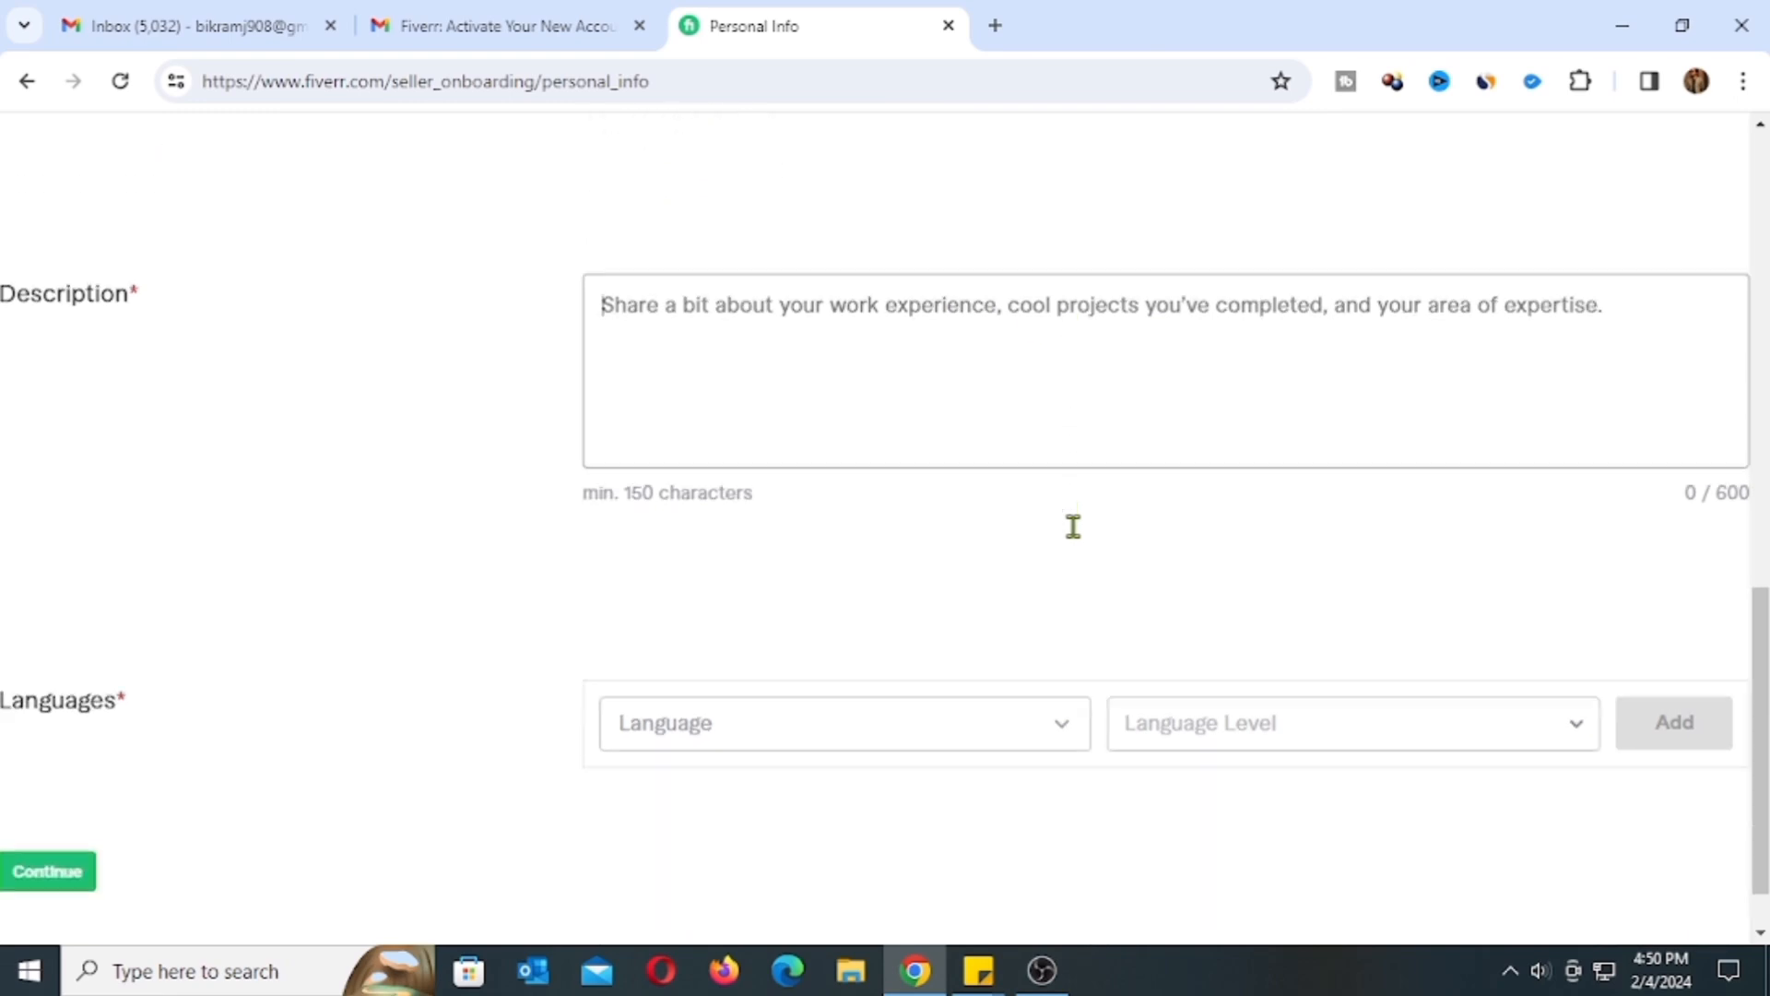
scroll(1076, 536, up, 4)
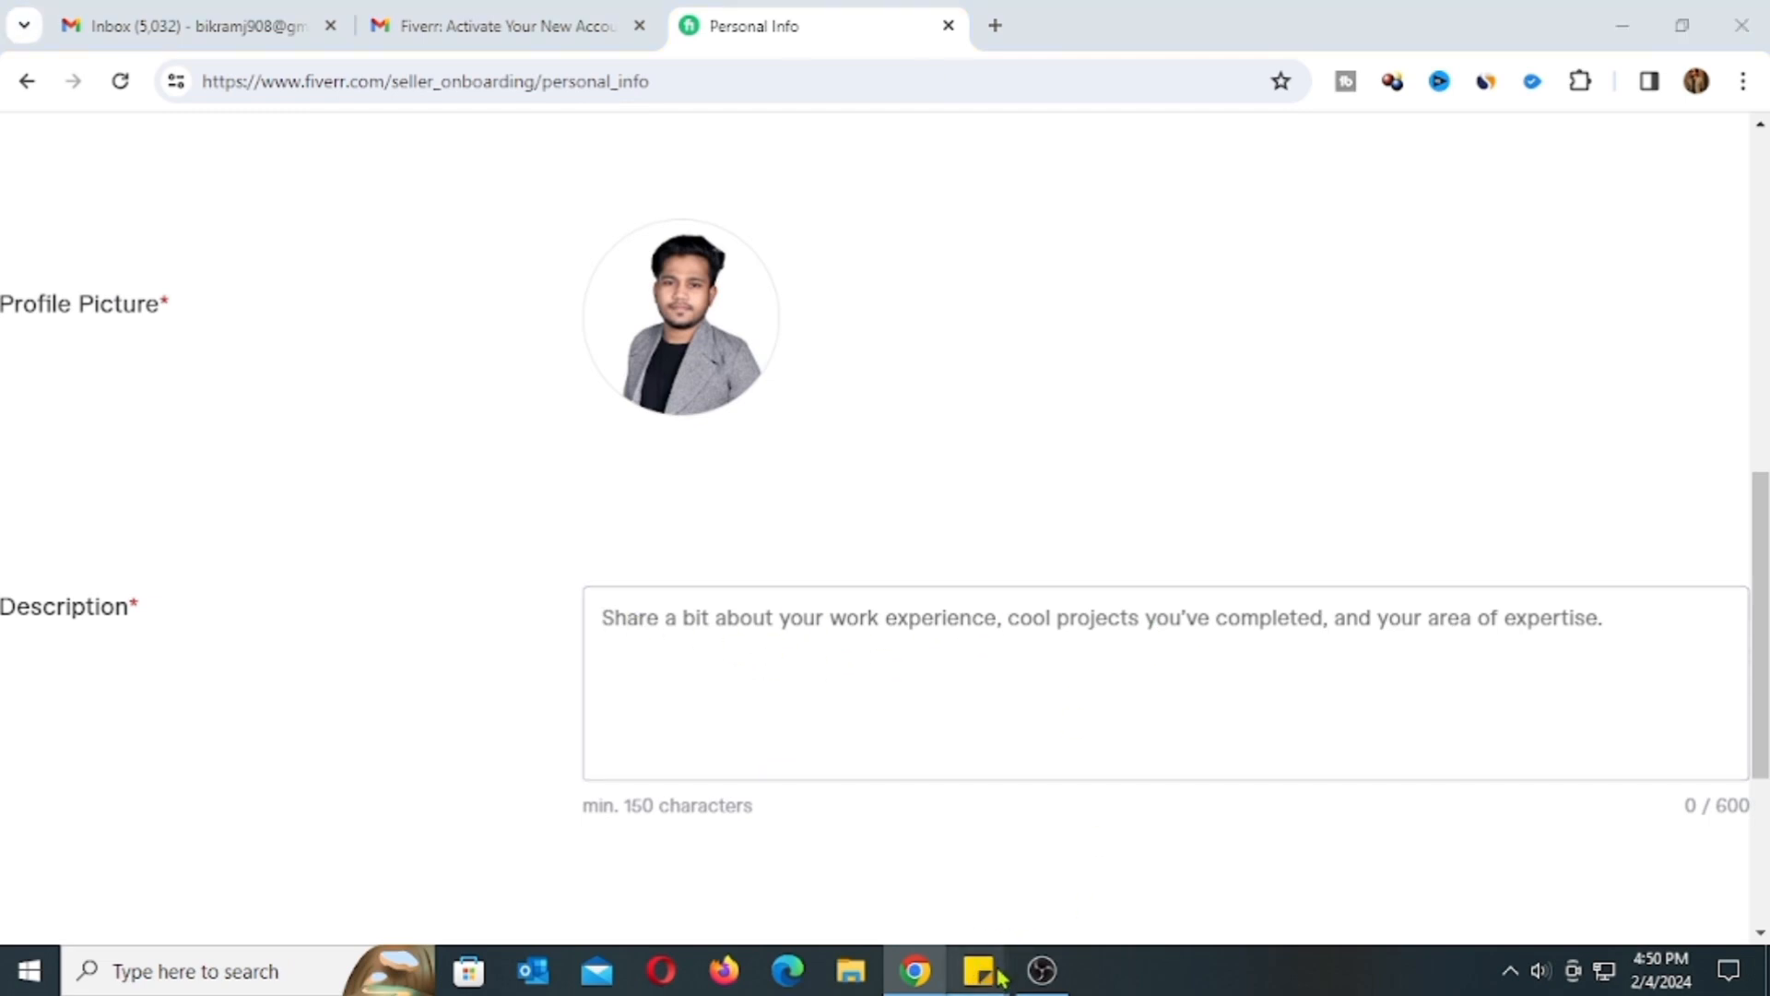
Paste the 'Hi, I'm a passionate…' paragraph from Sticky Notes into Description, reaching 487/600 characters
mouse_move(984, 959)
click(1012, 904)
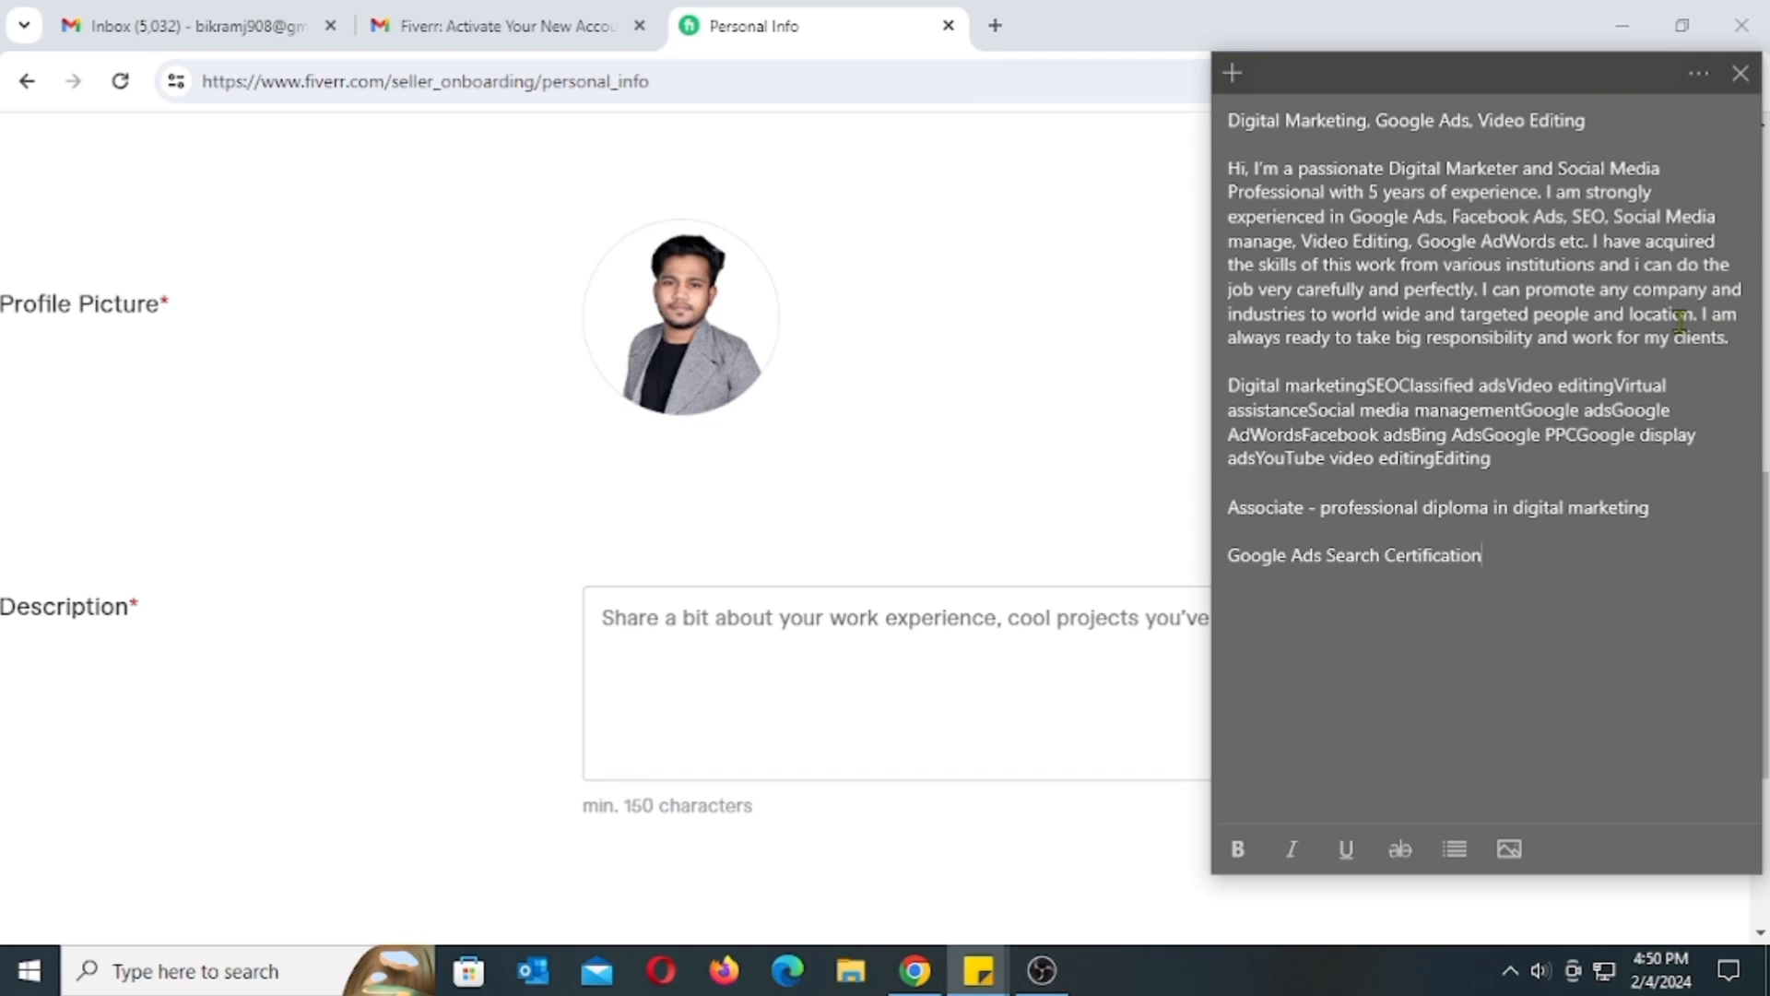
drag(1739, 344, 1213, 172)
key(ctrl+c)
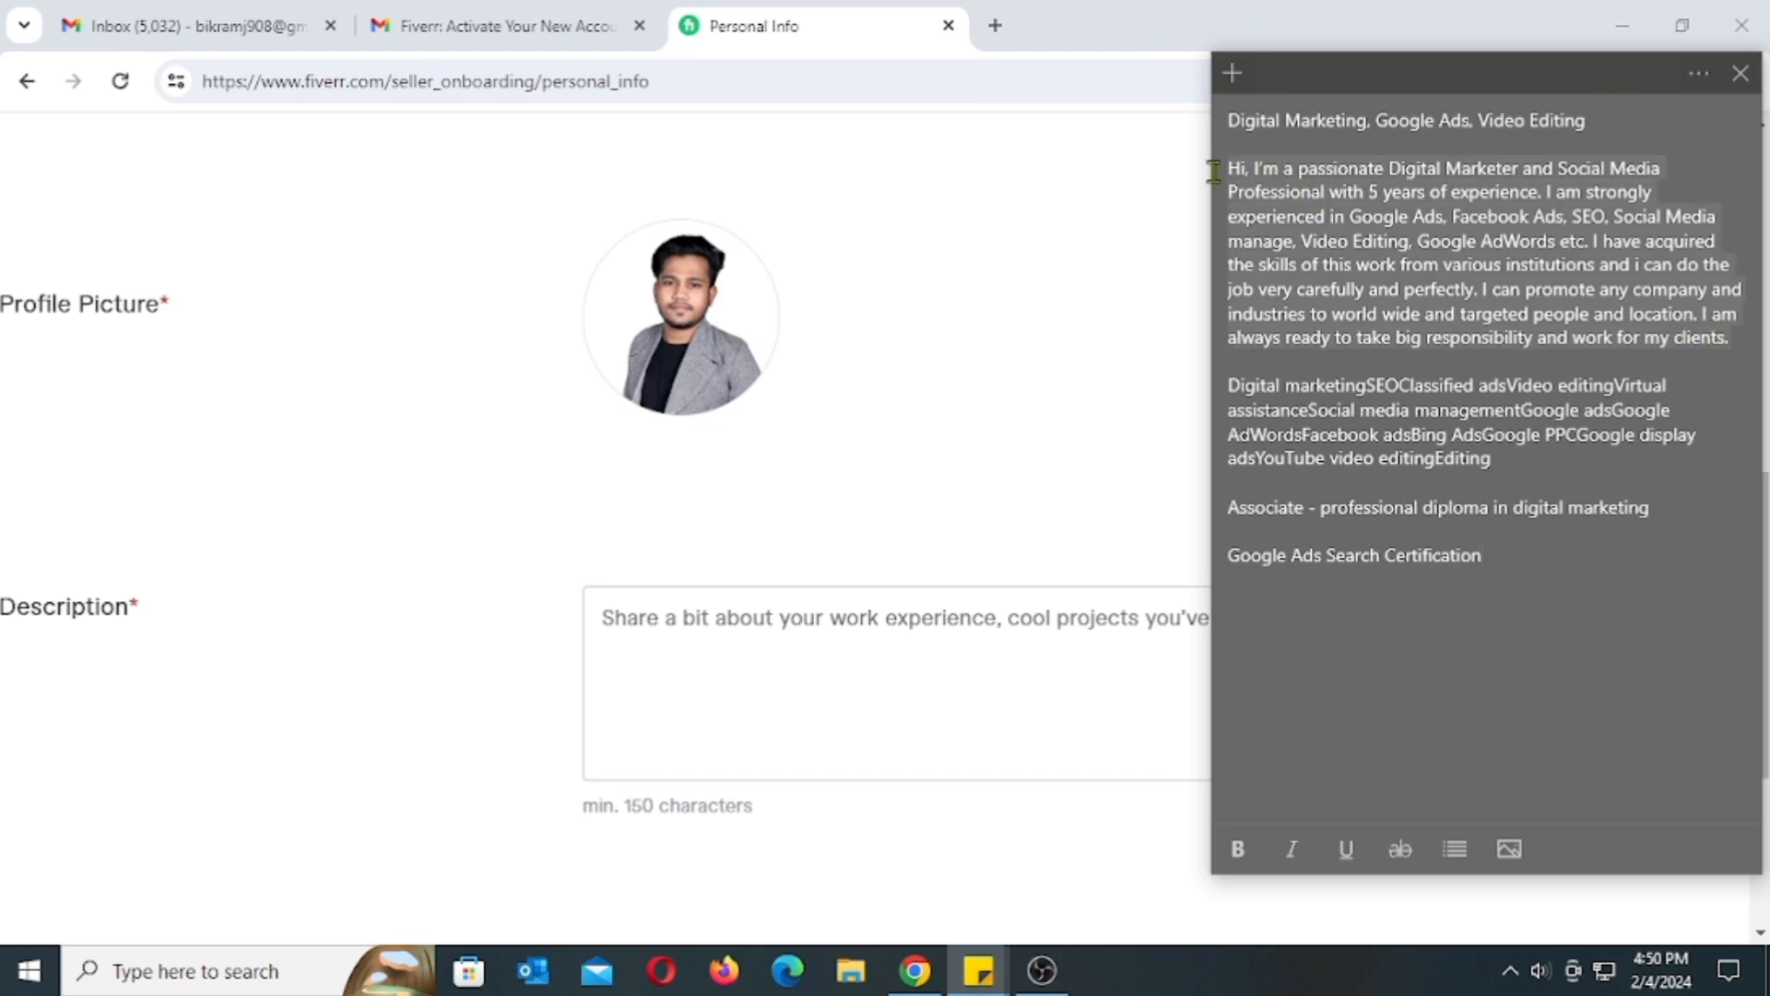
click(785, 624)
key(ctrl+v)
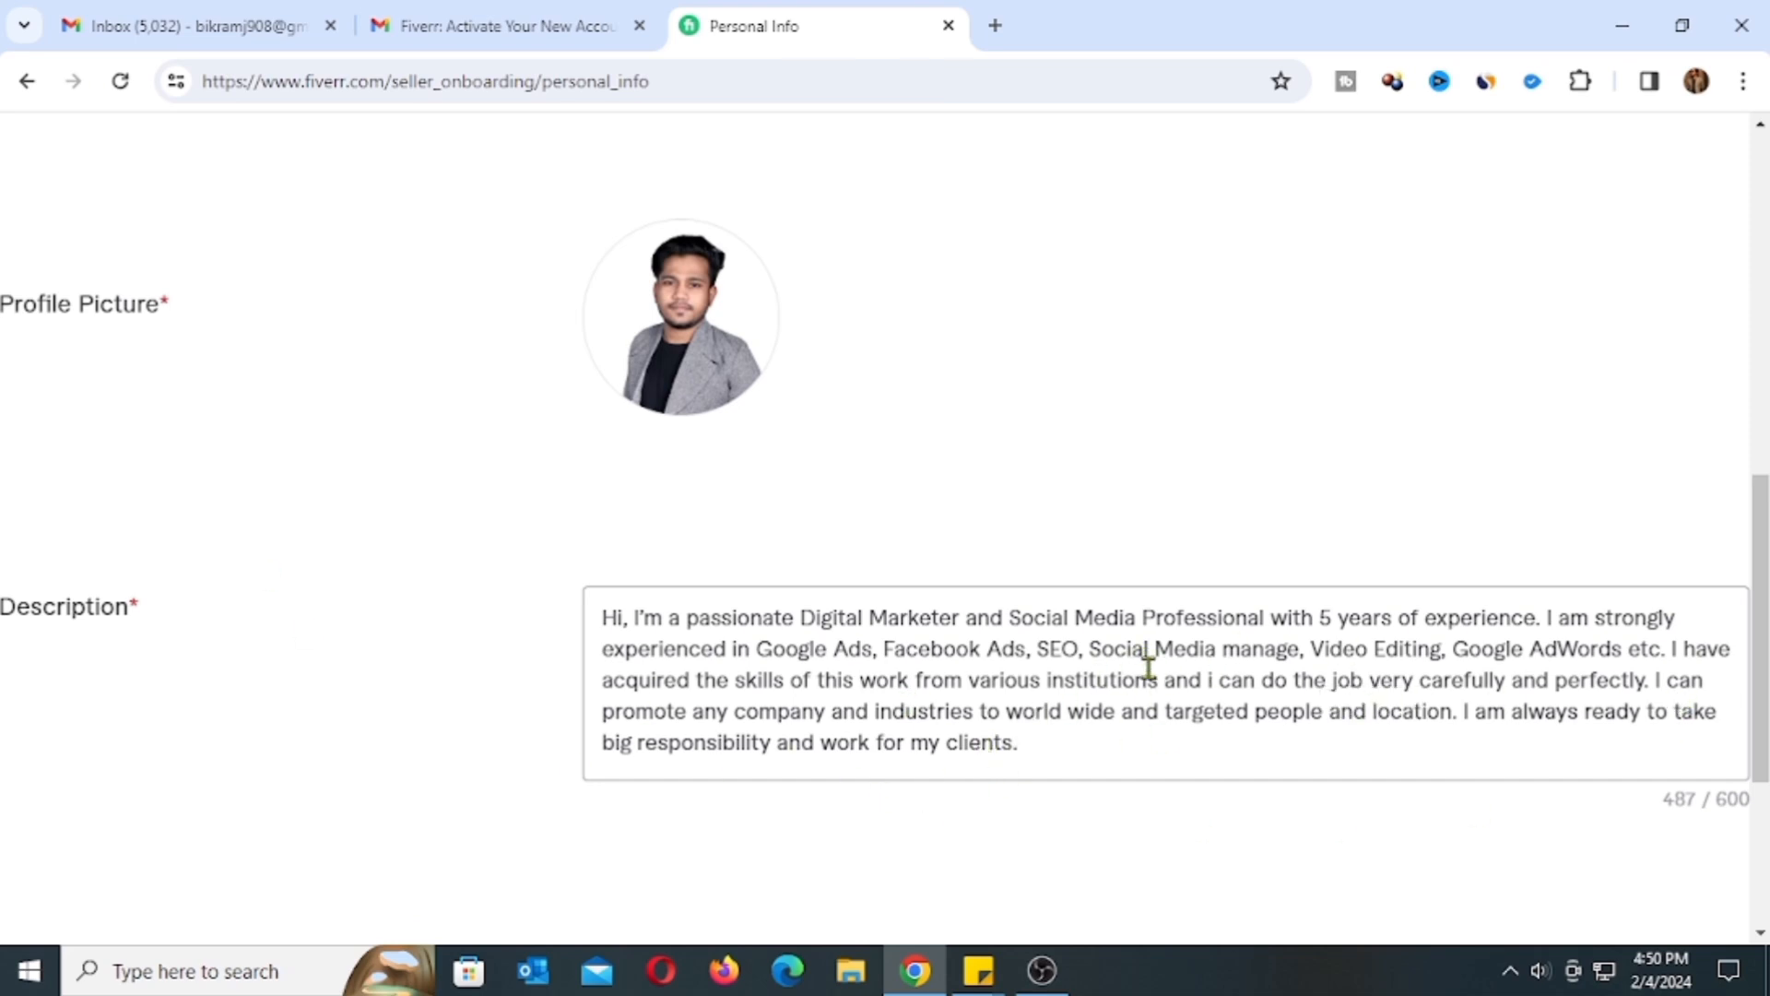
scroll(1147, 664, down, 3)
scroll(1075, 680, down, 1)
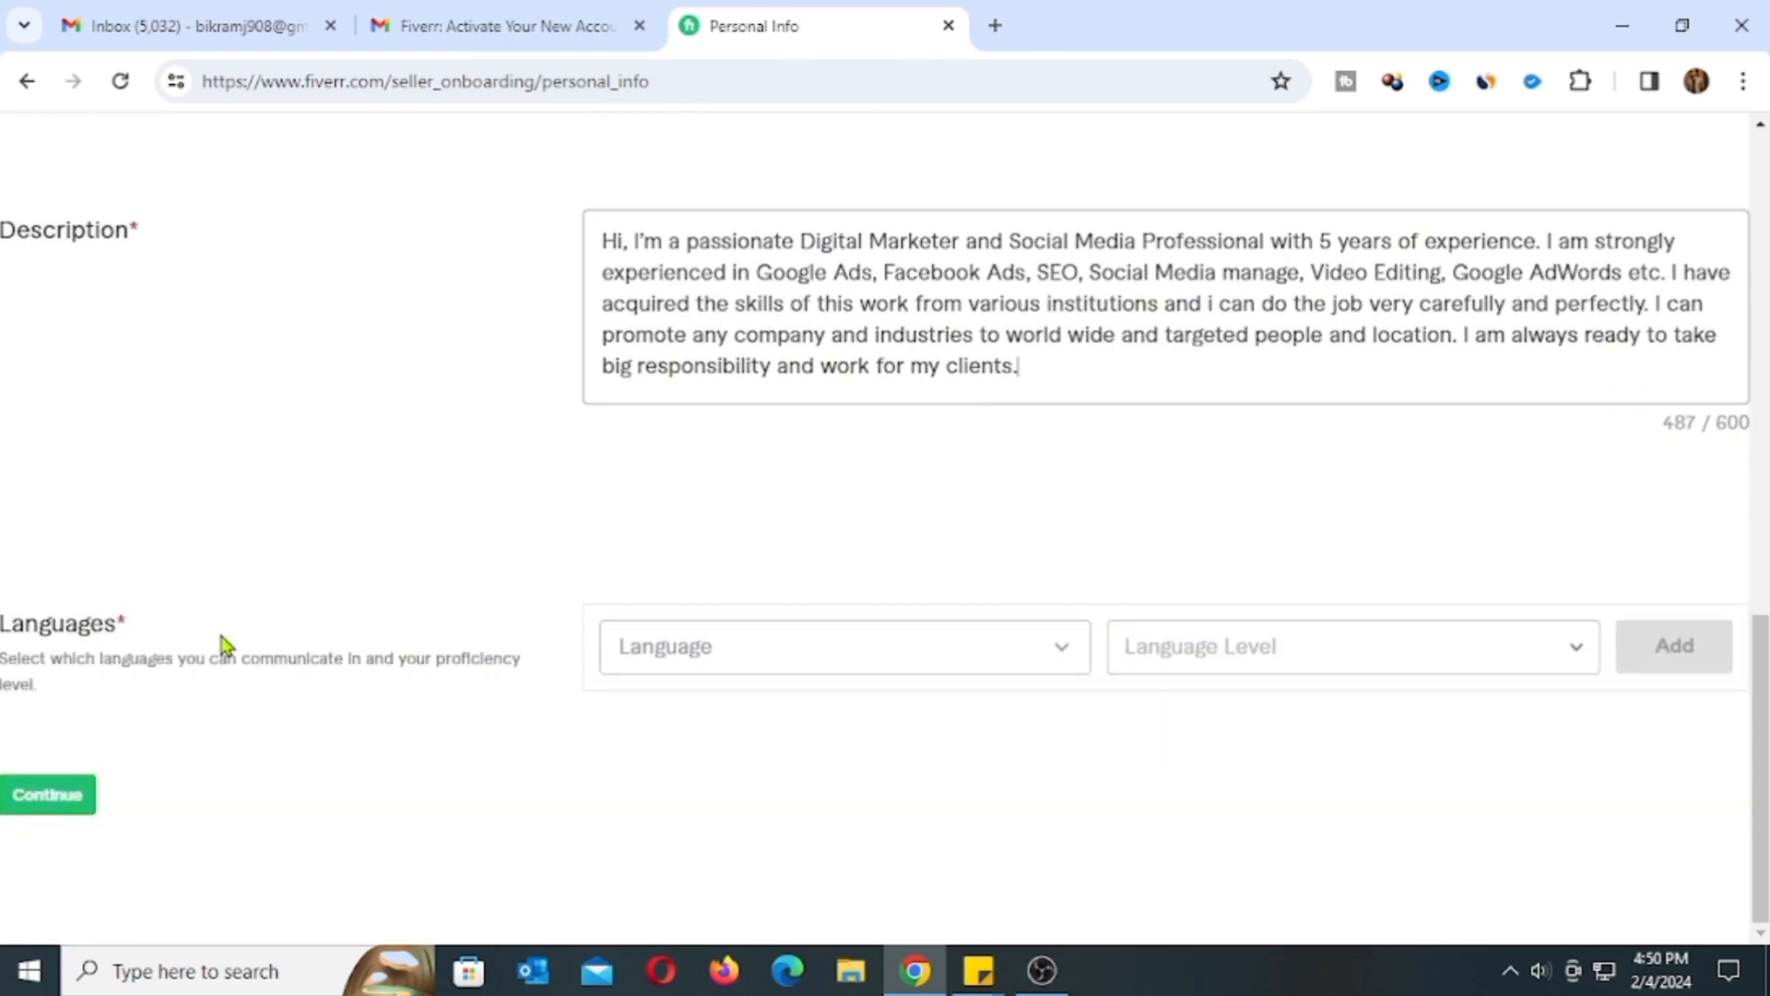
Add Bengali to Languages at Native/Bilingual level
click(1009, 662)
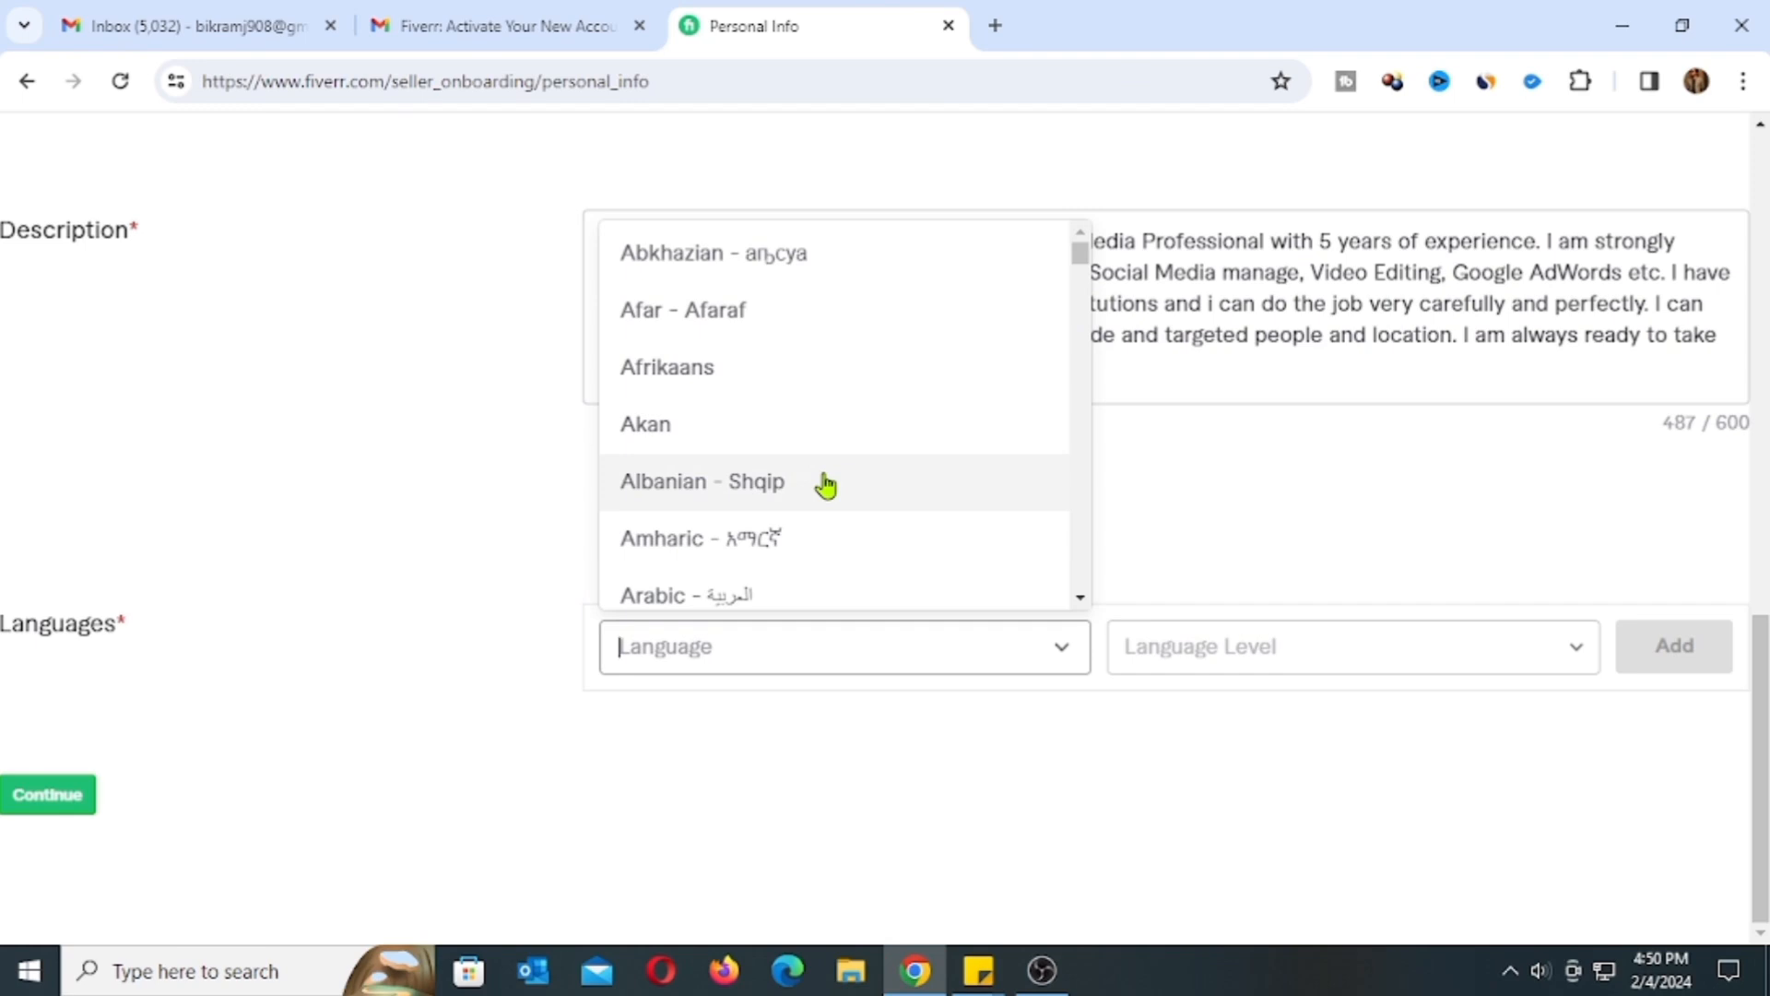
scroll(825, 484, down, 4)
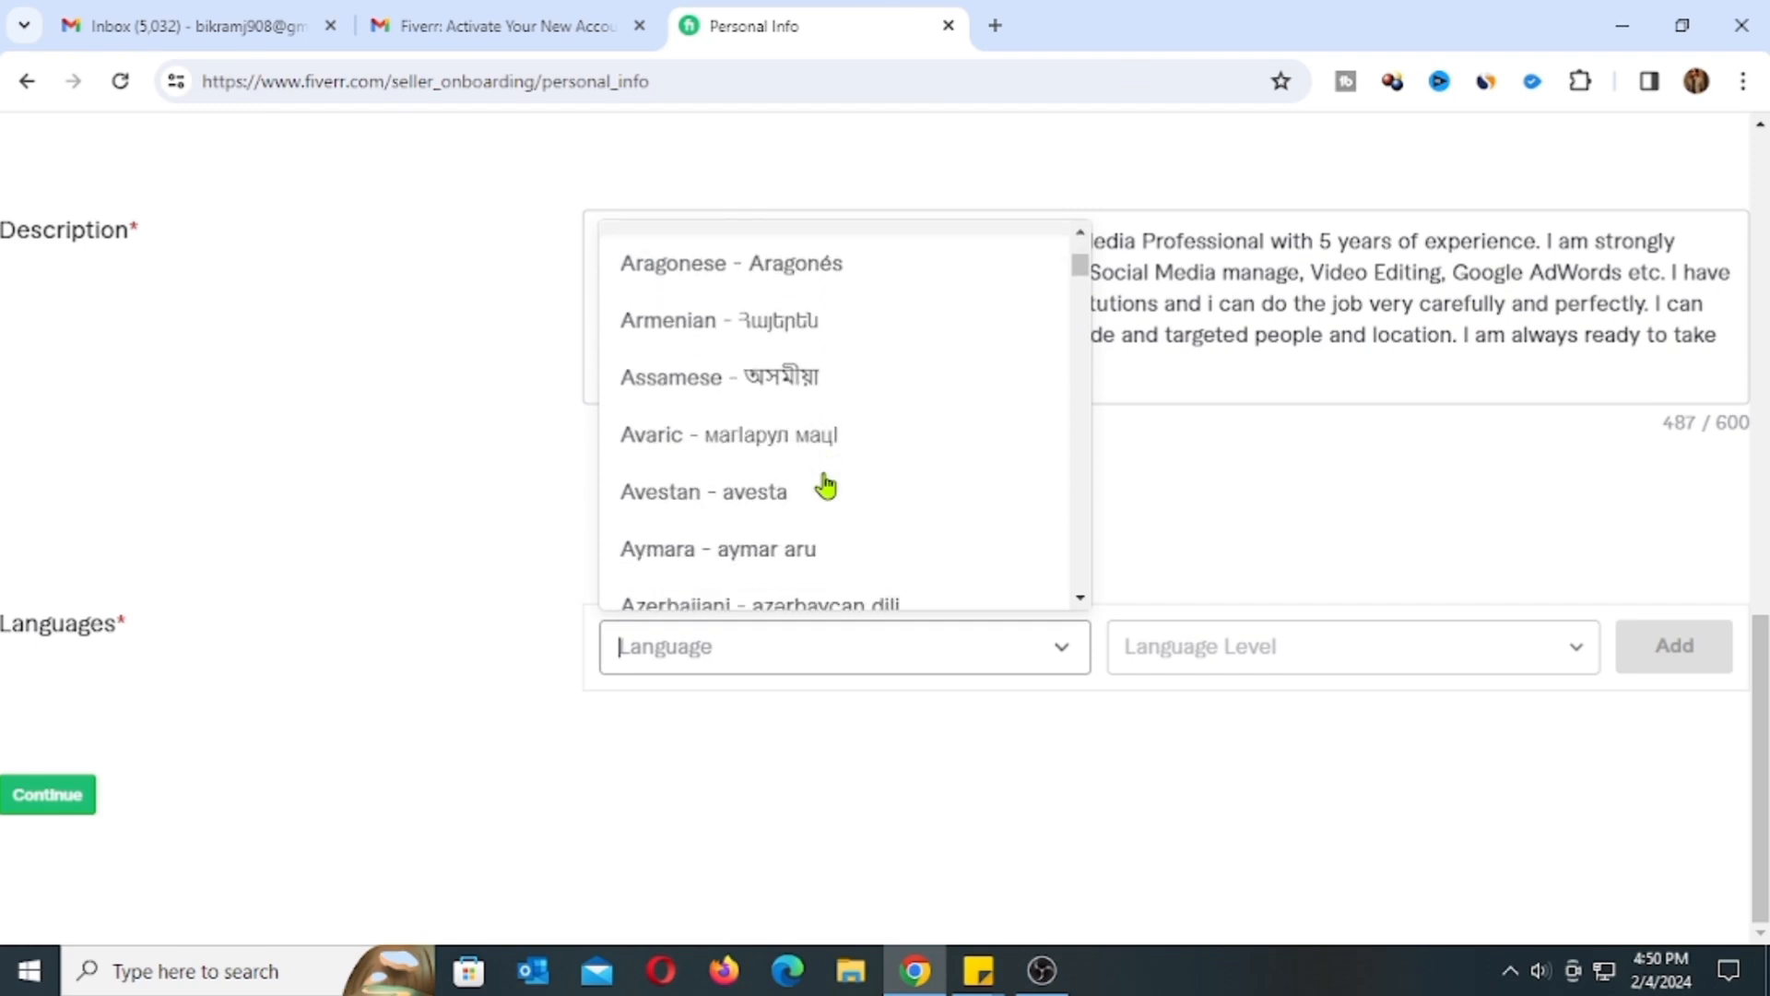
scroll(825, 486, up, 3)
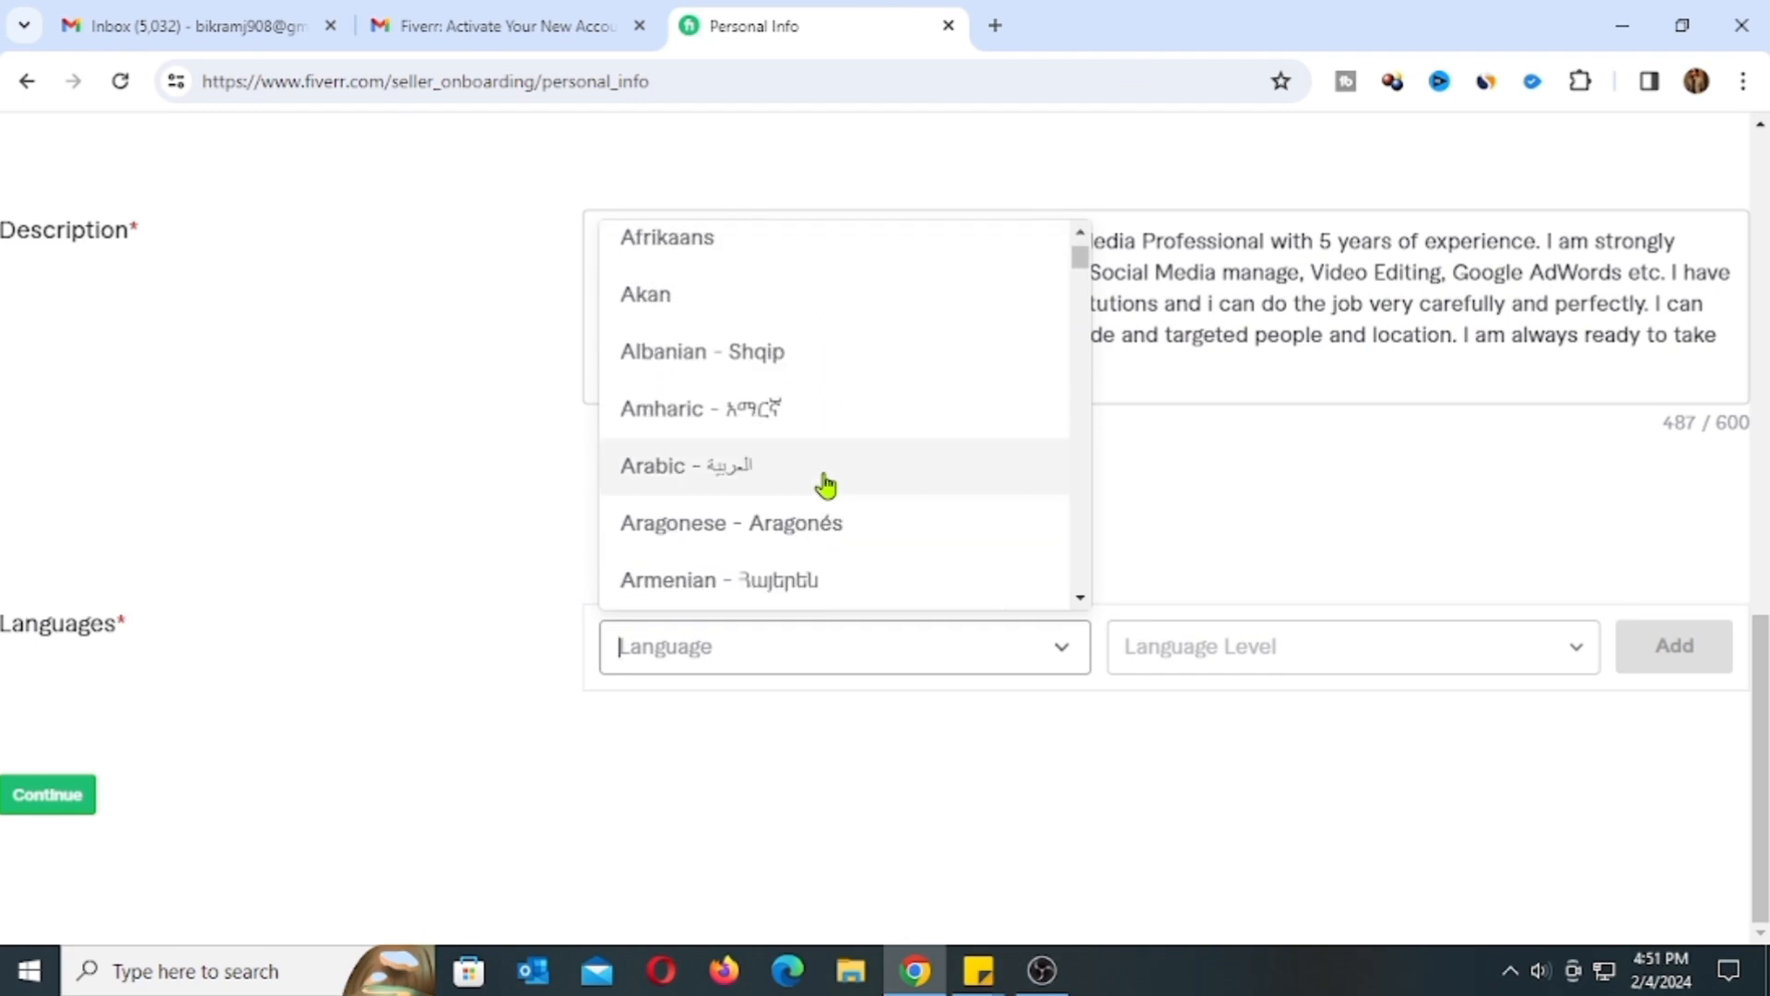
scroll(825, 484, down, 7)
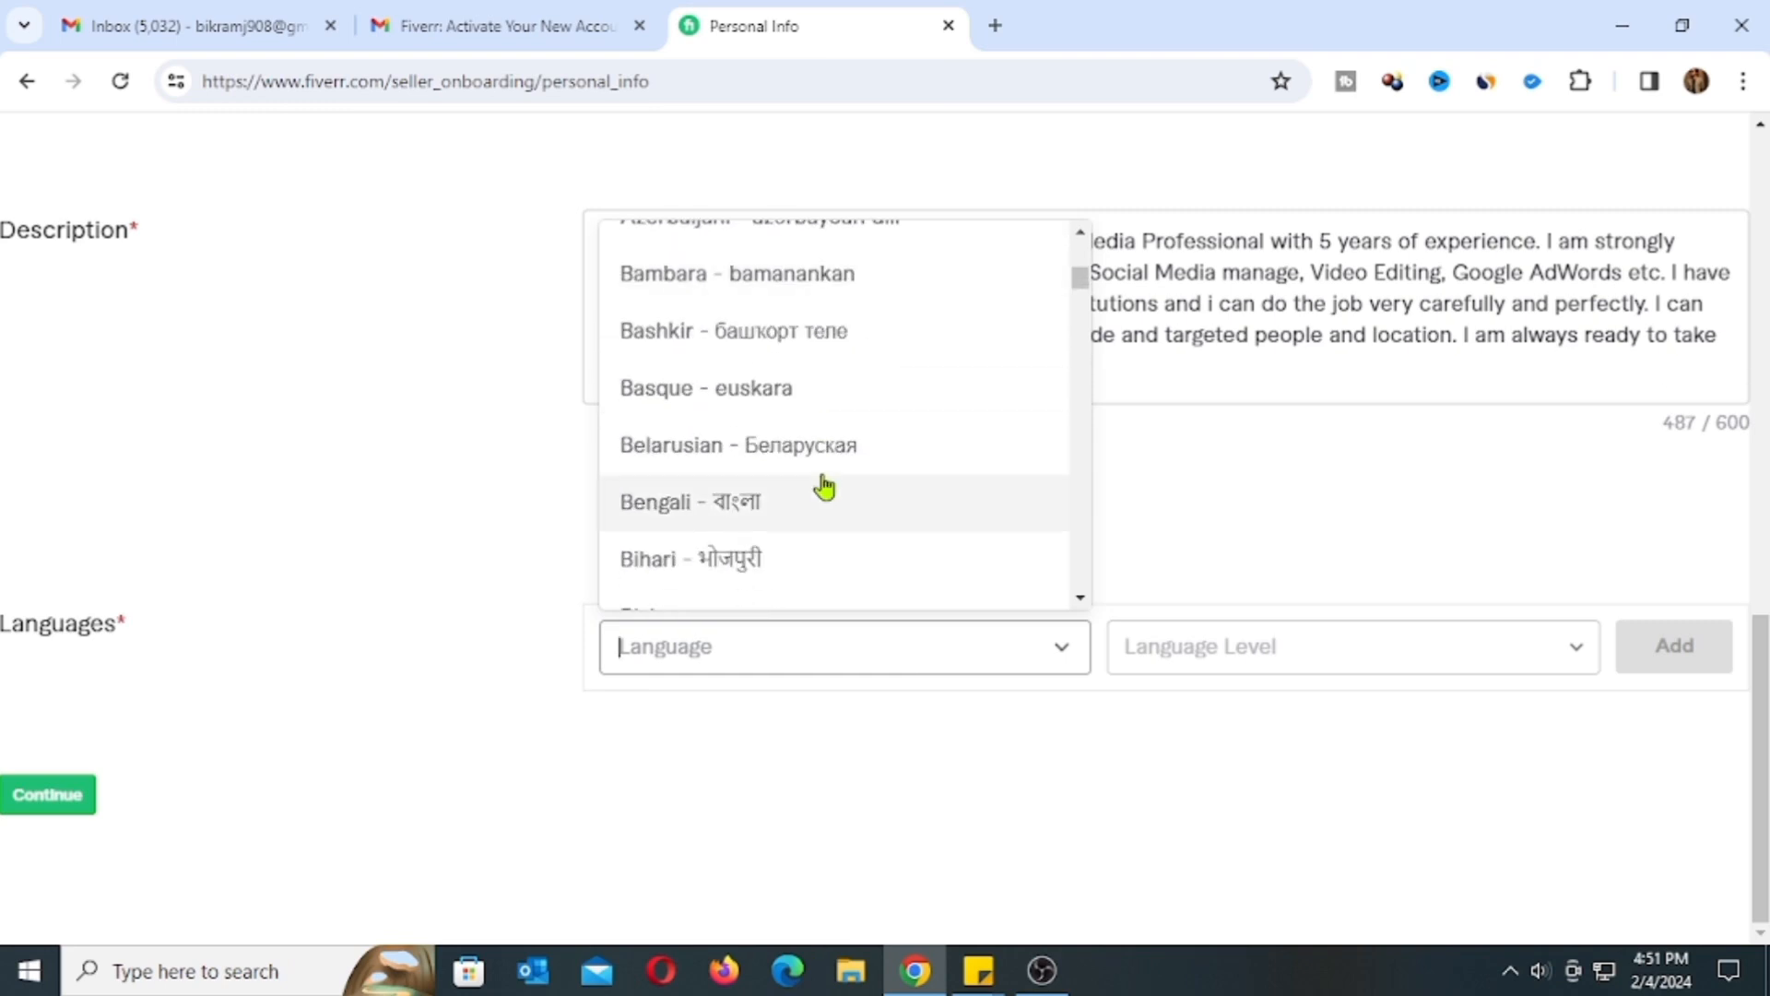
click(654, 519)
click(1359, 666)
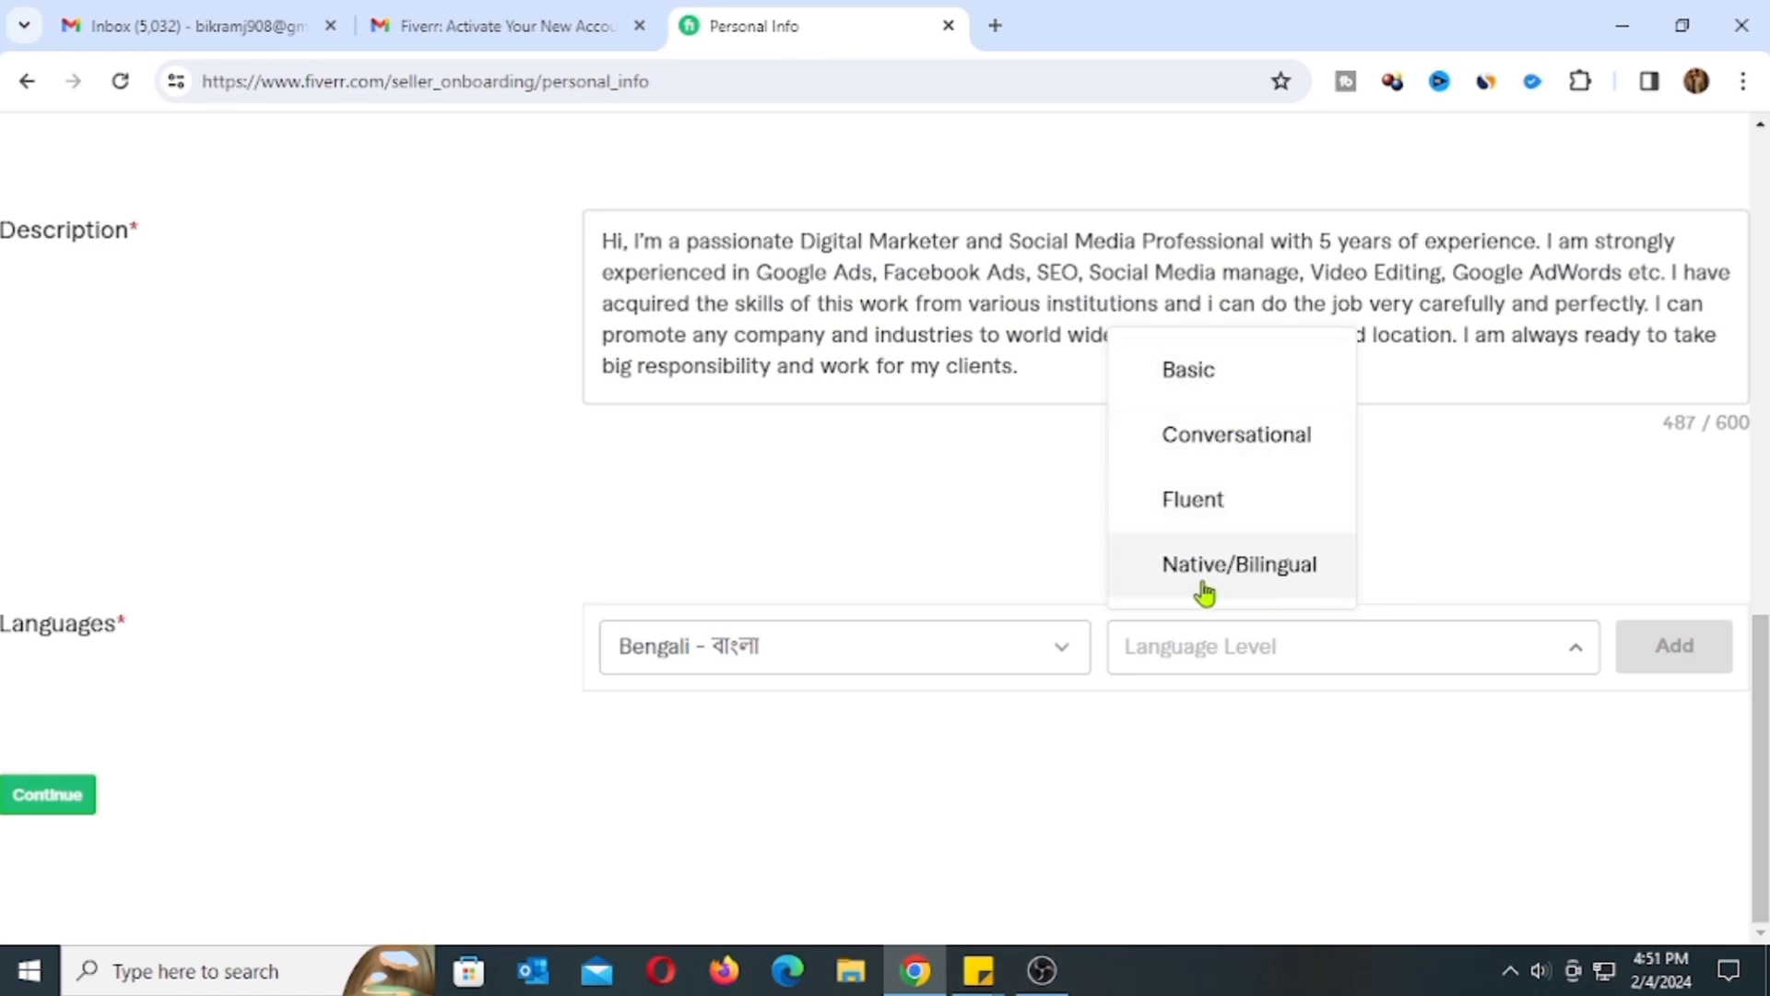
click(1246, 579)
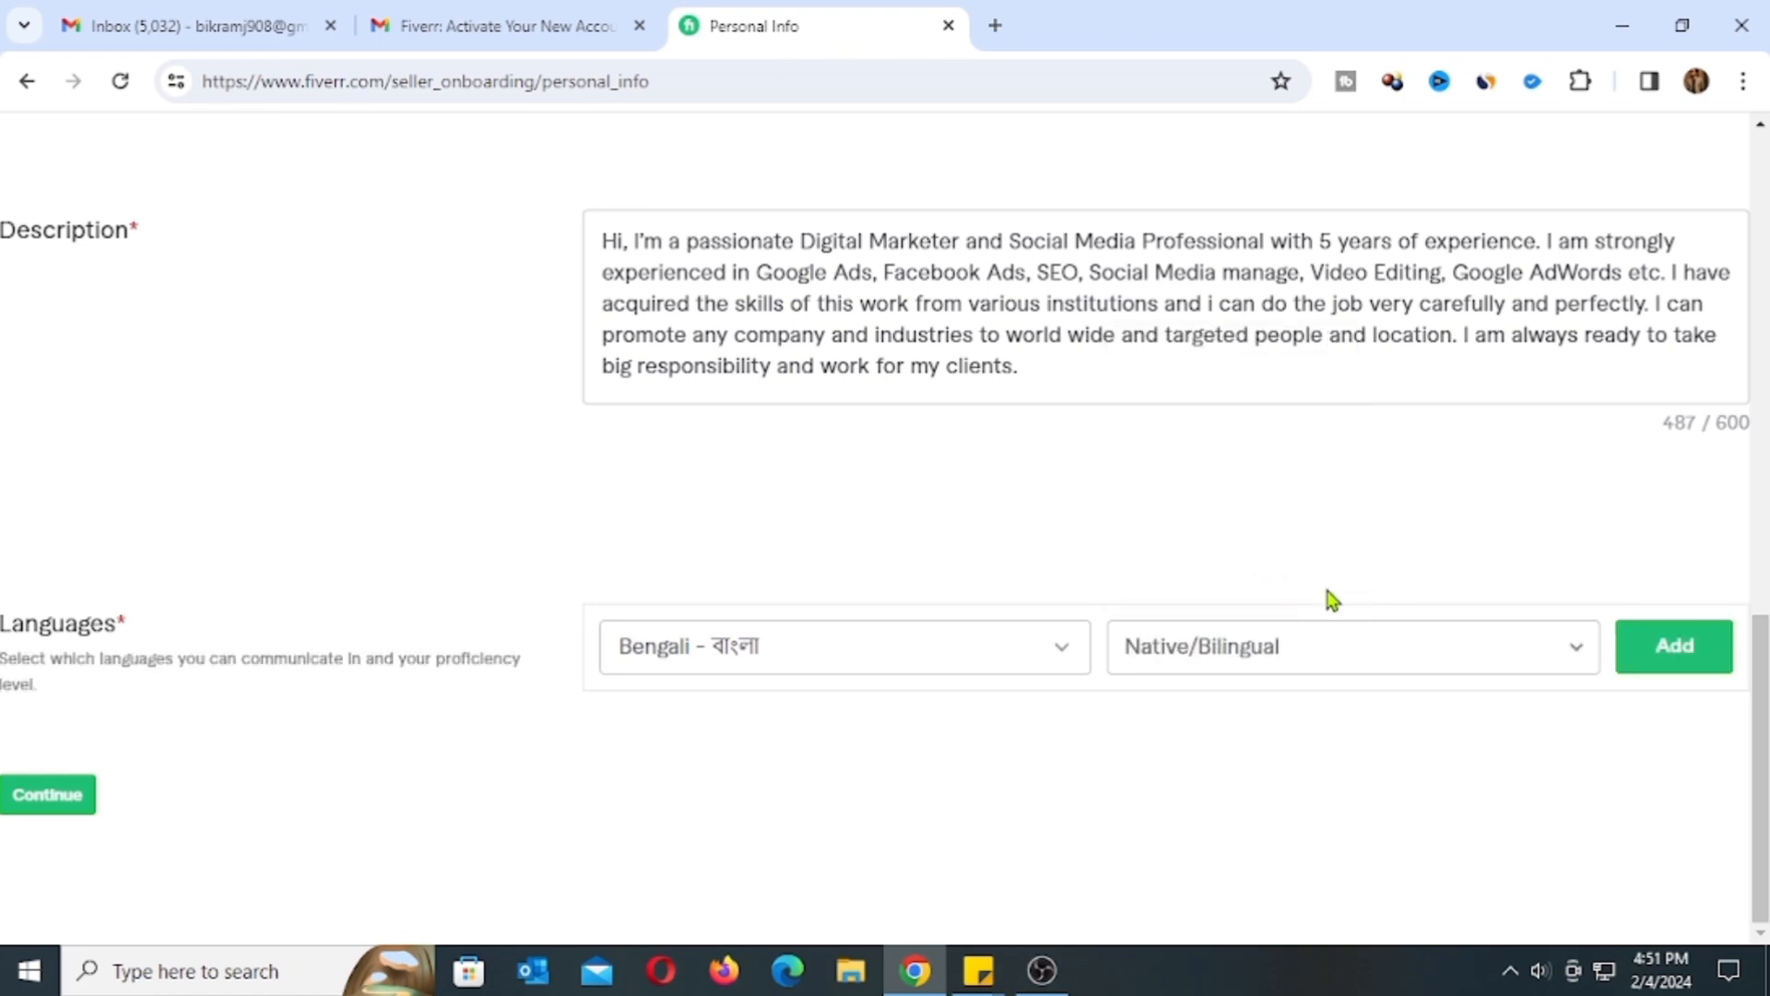
click(1695, 652)
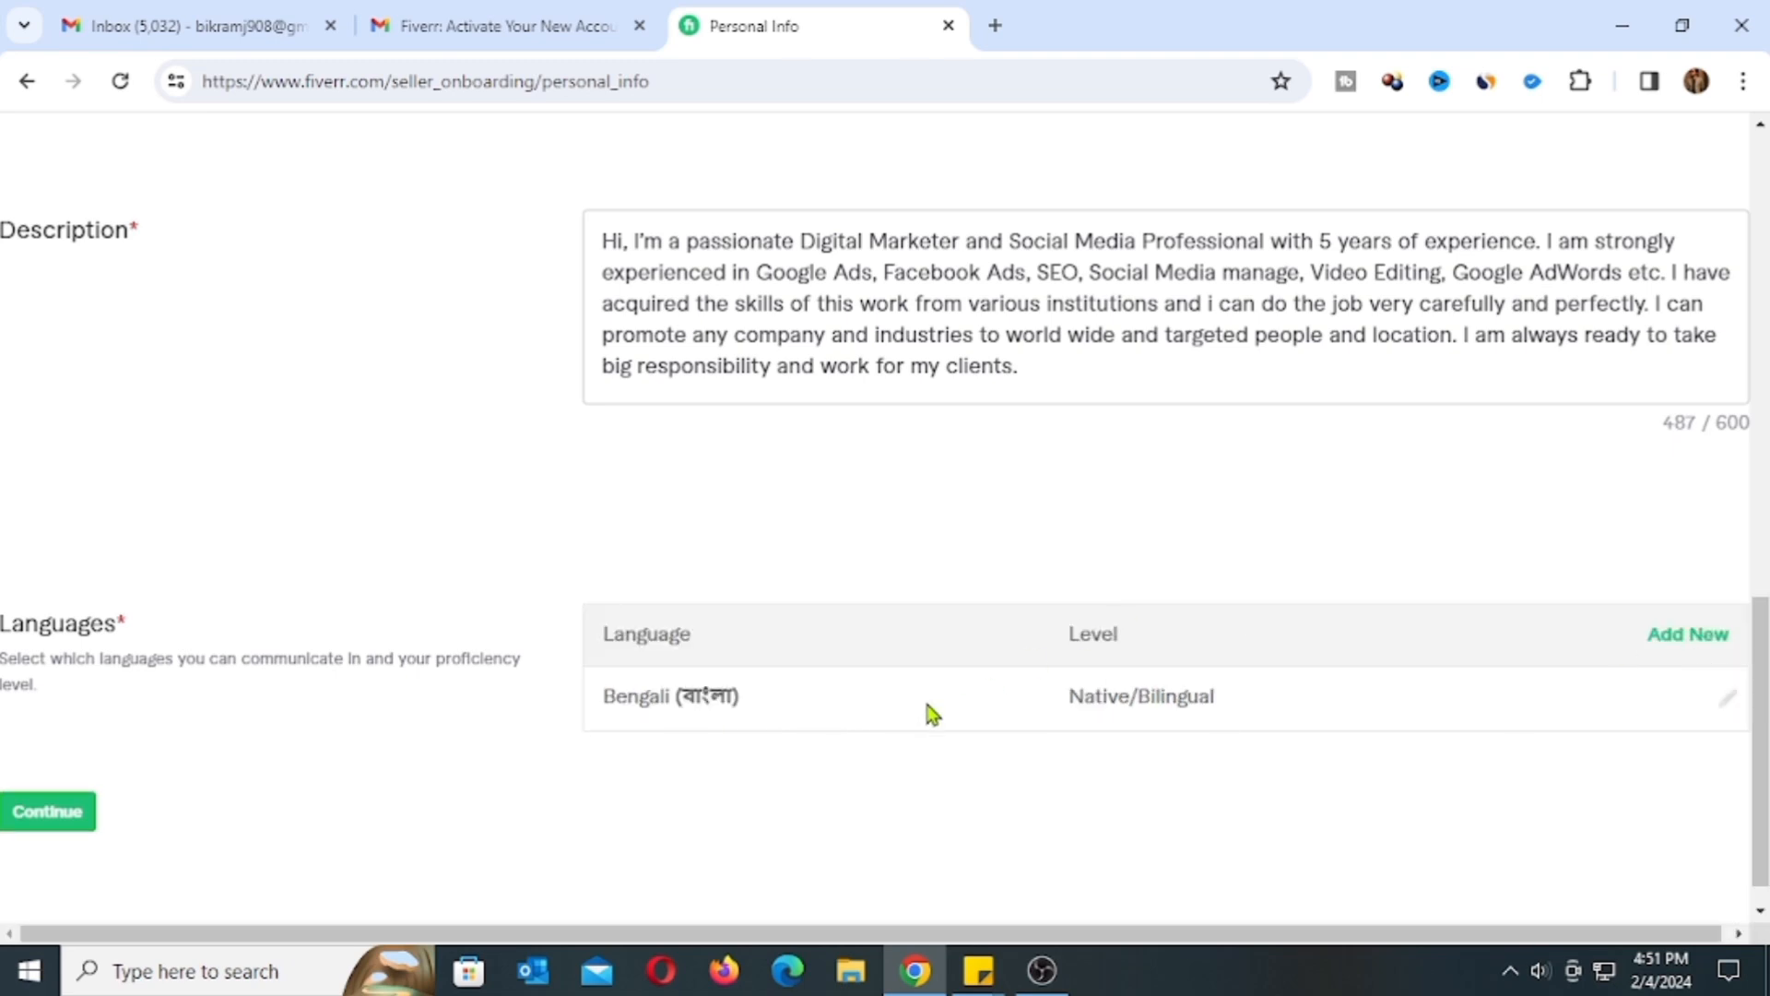
Add English at Fluent level and continue to the Professional Info step
click(1689, 636)
click(1018, 657)
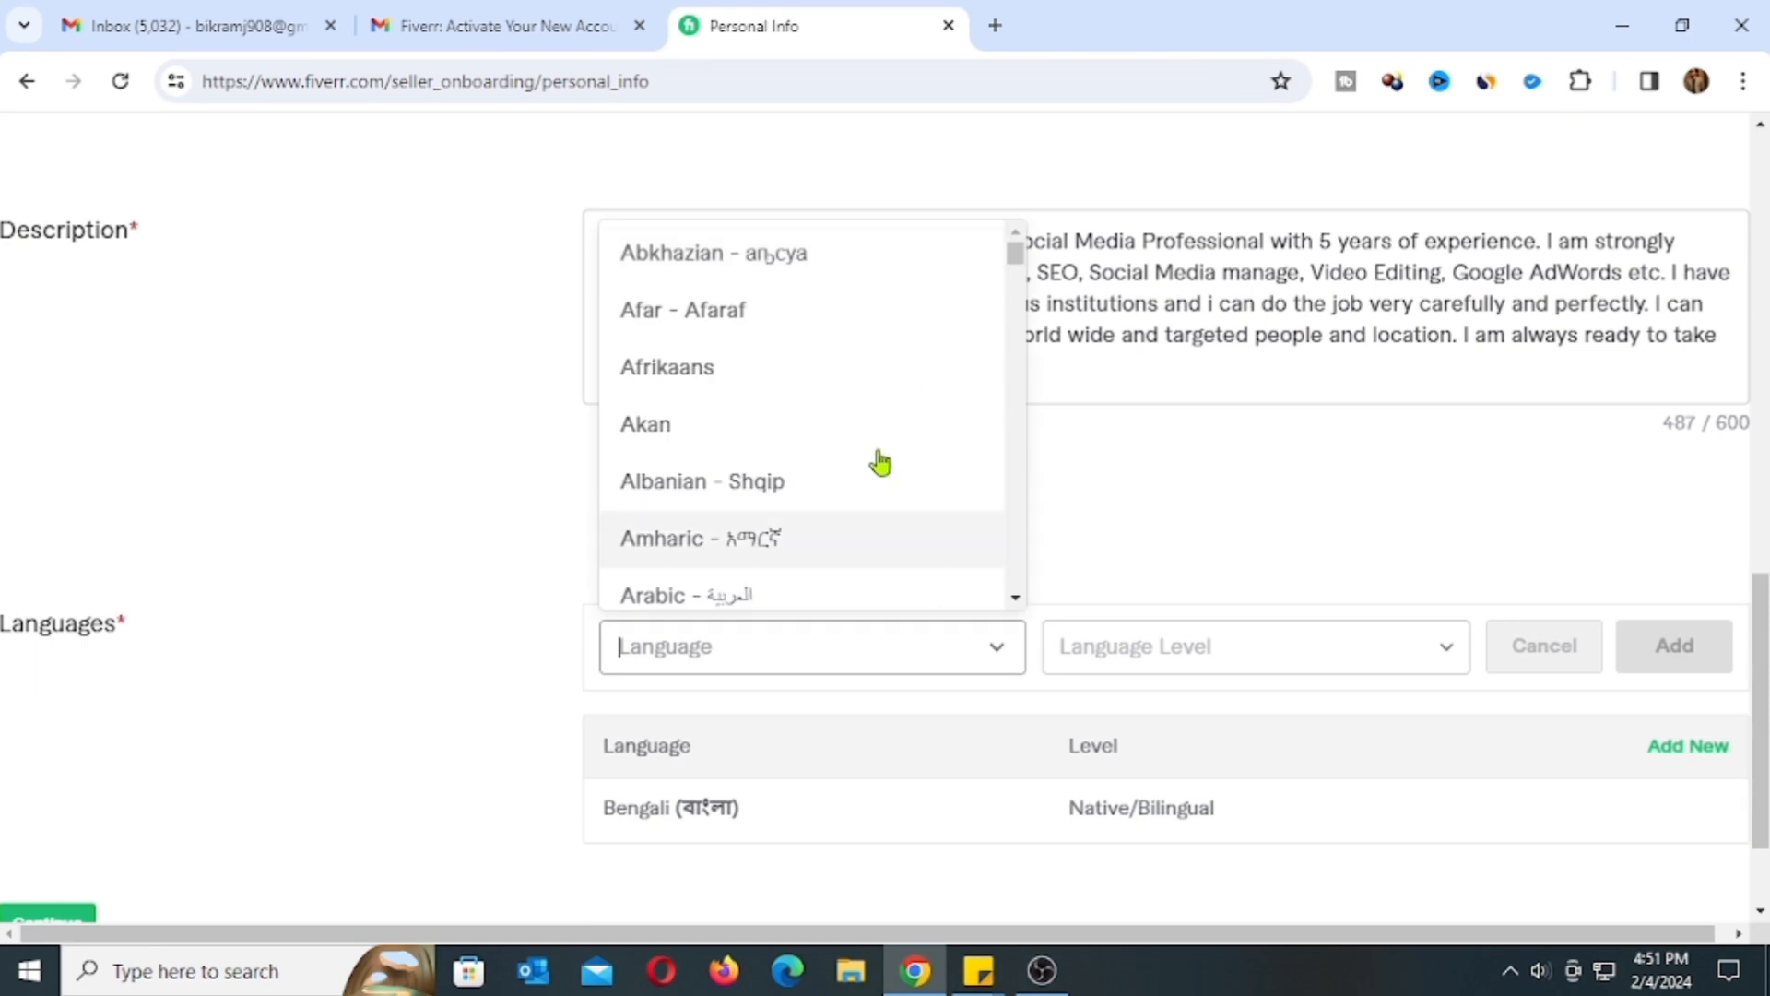
text(eng)
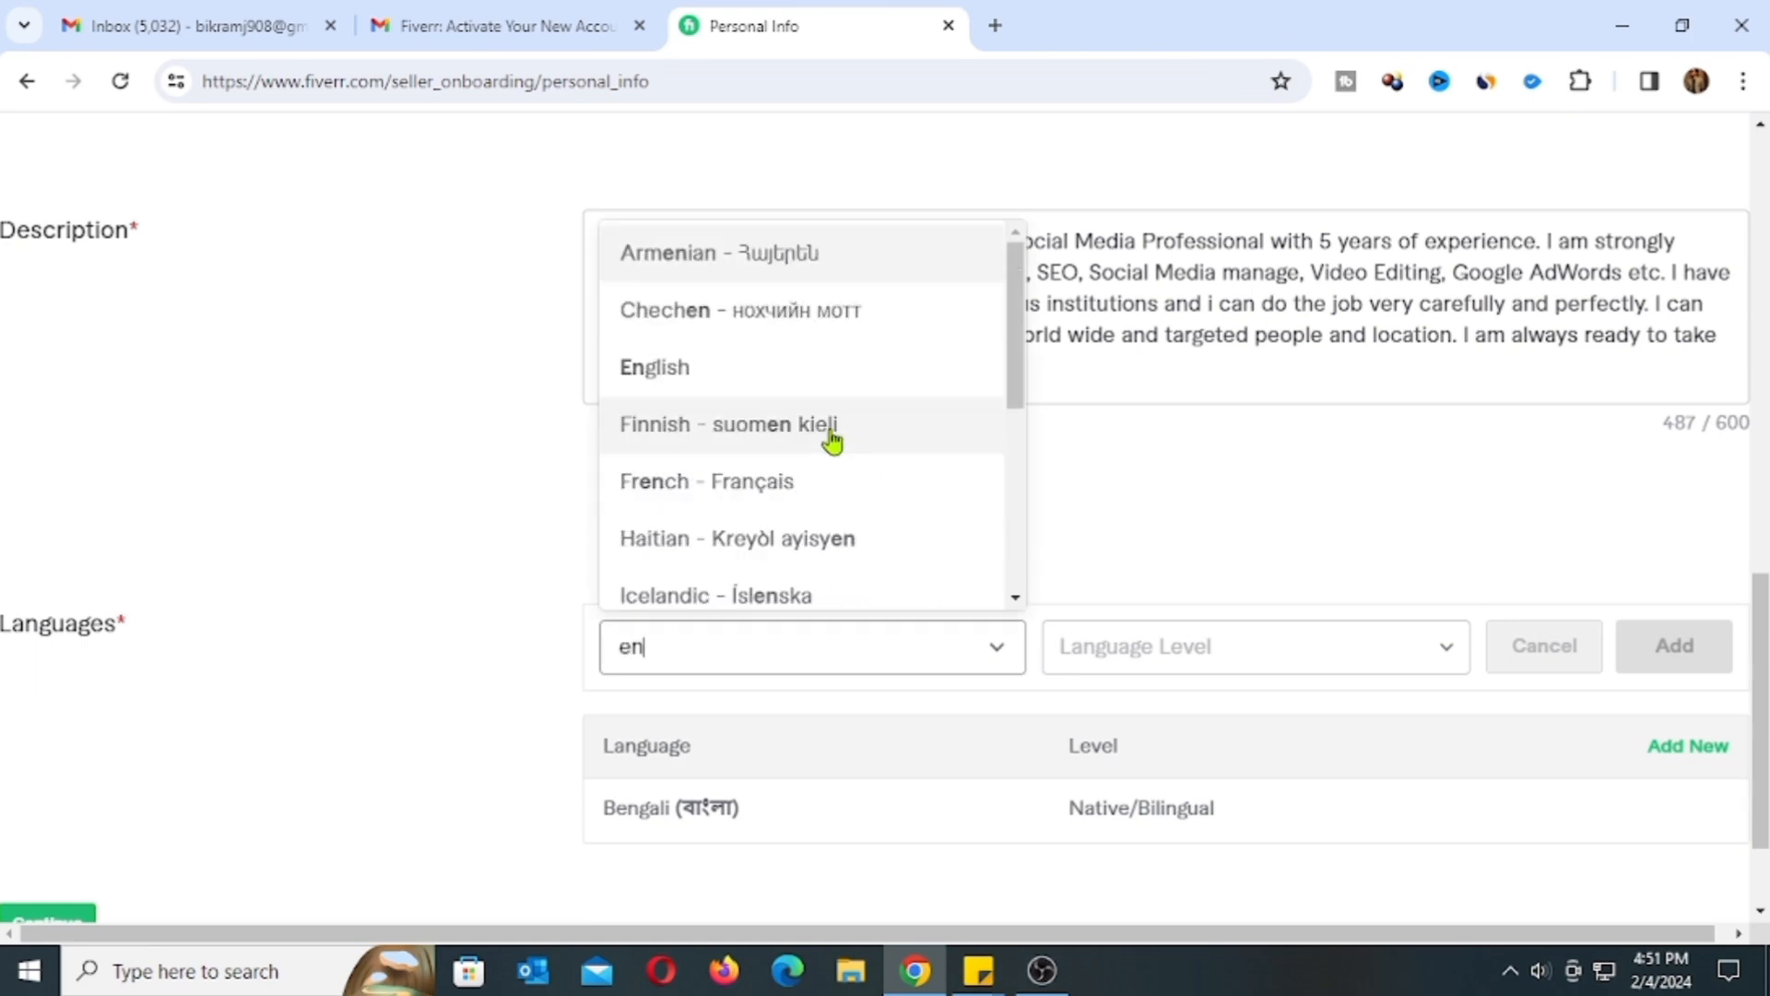
click(716, 524)
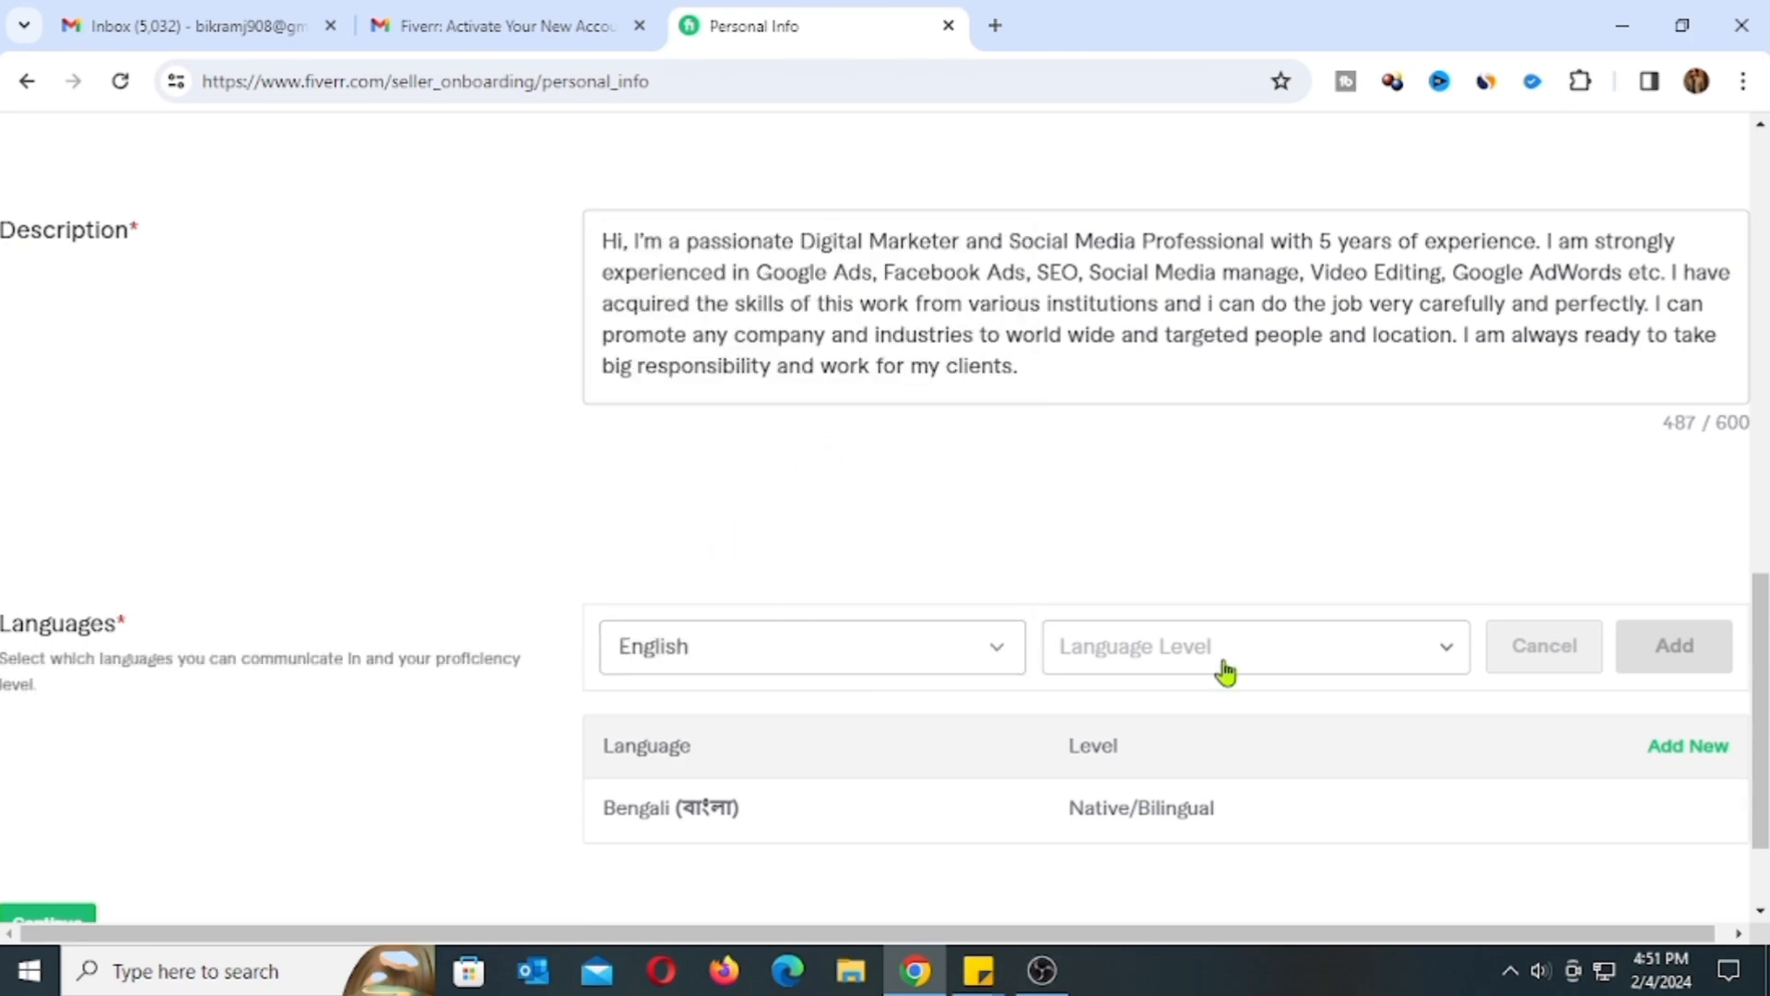
click(1300, 657)
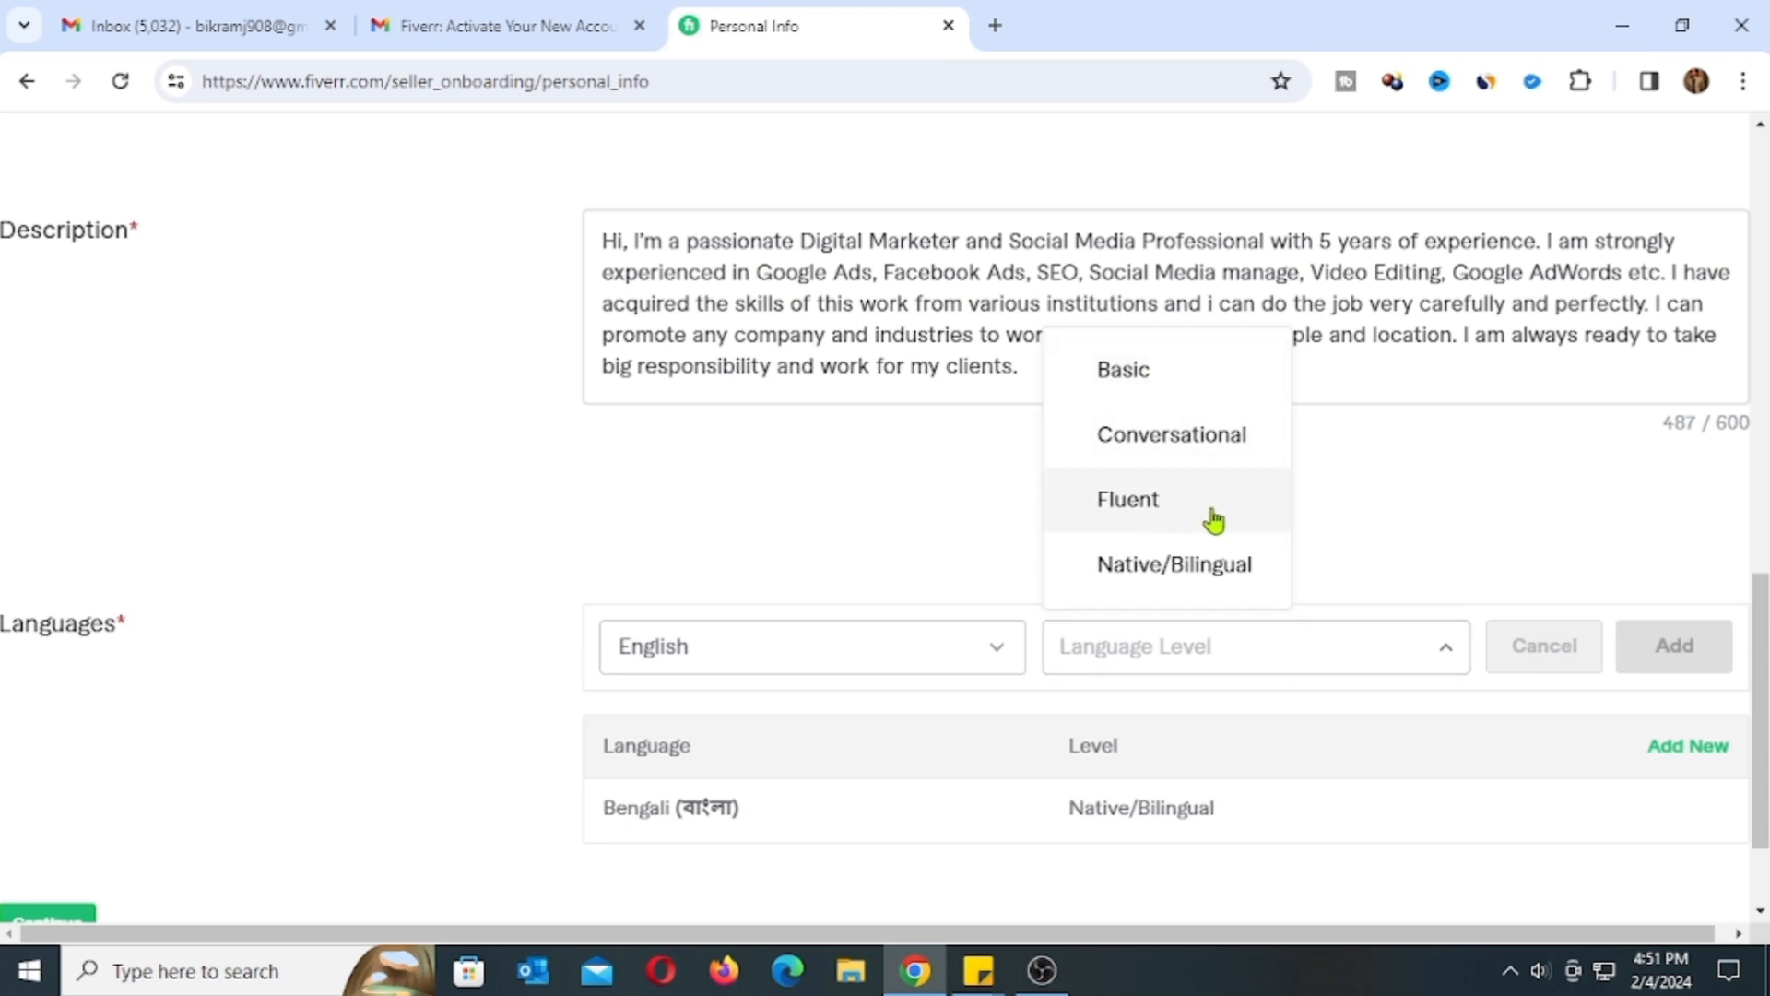
click(1182, 514)
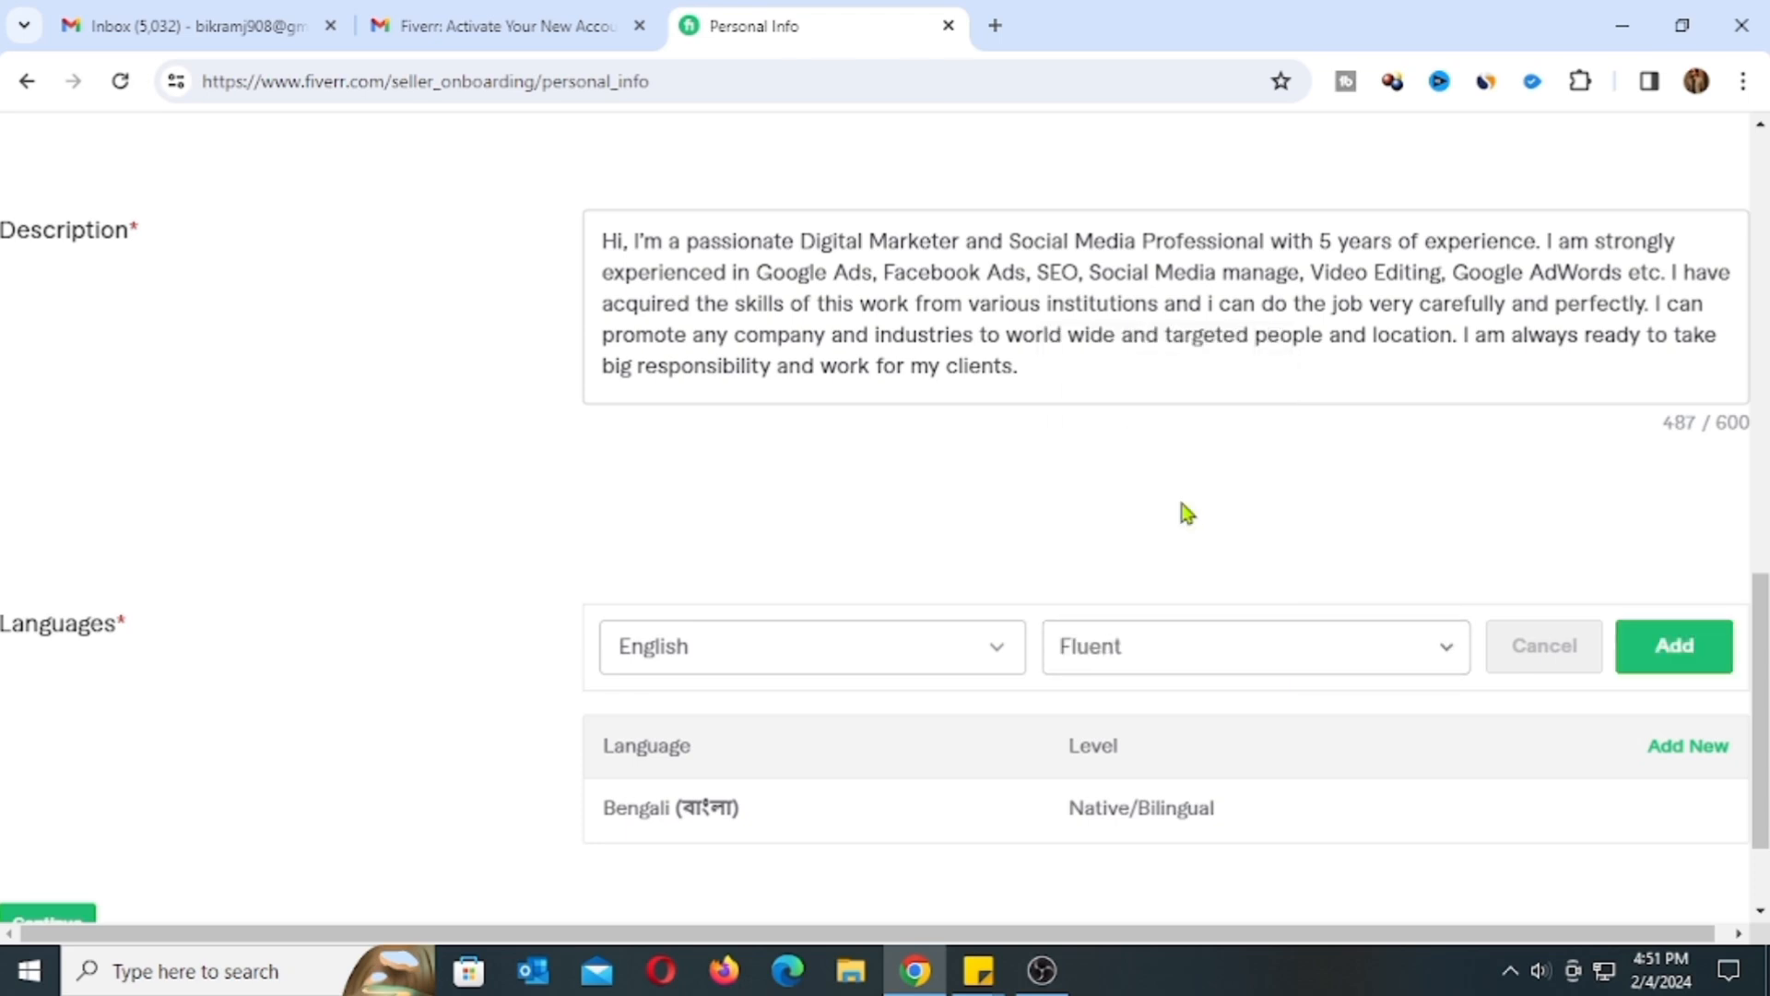
click(1676, 644)
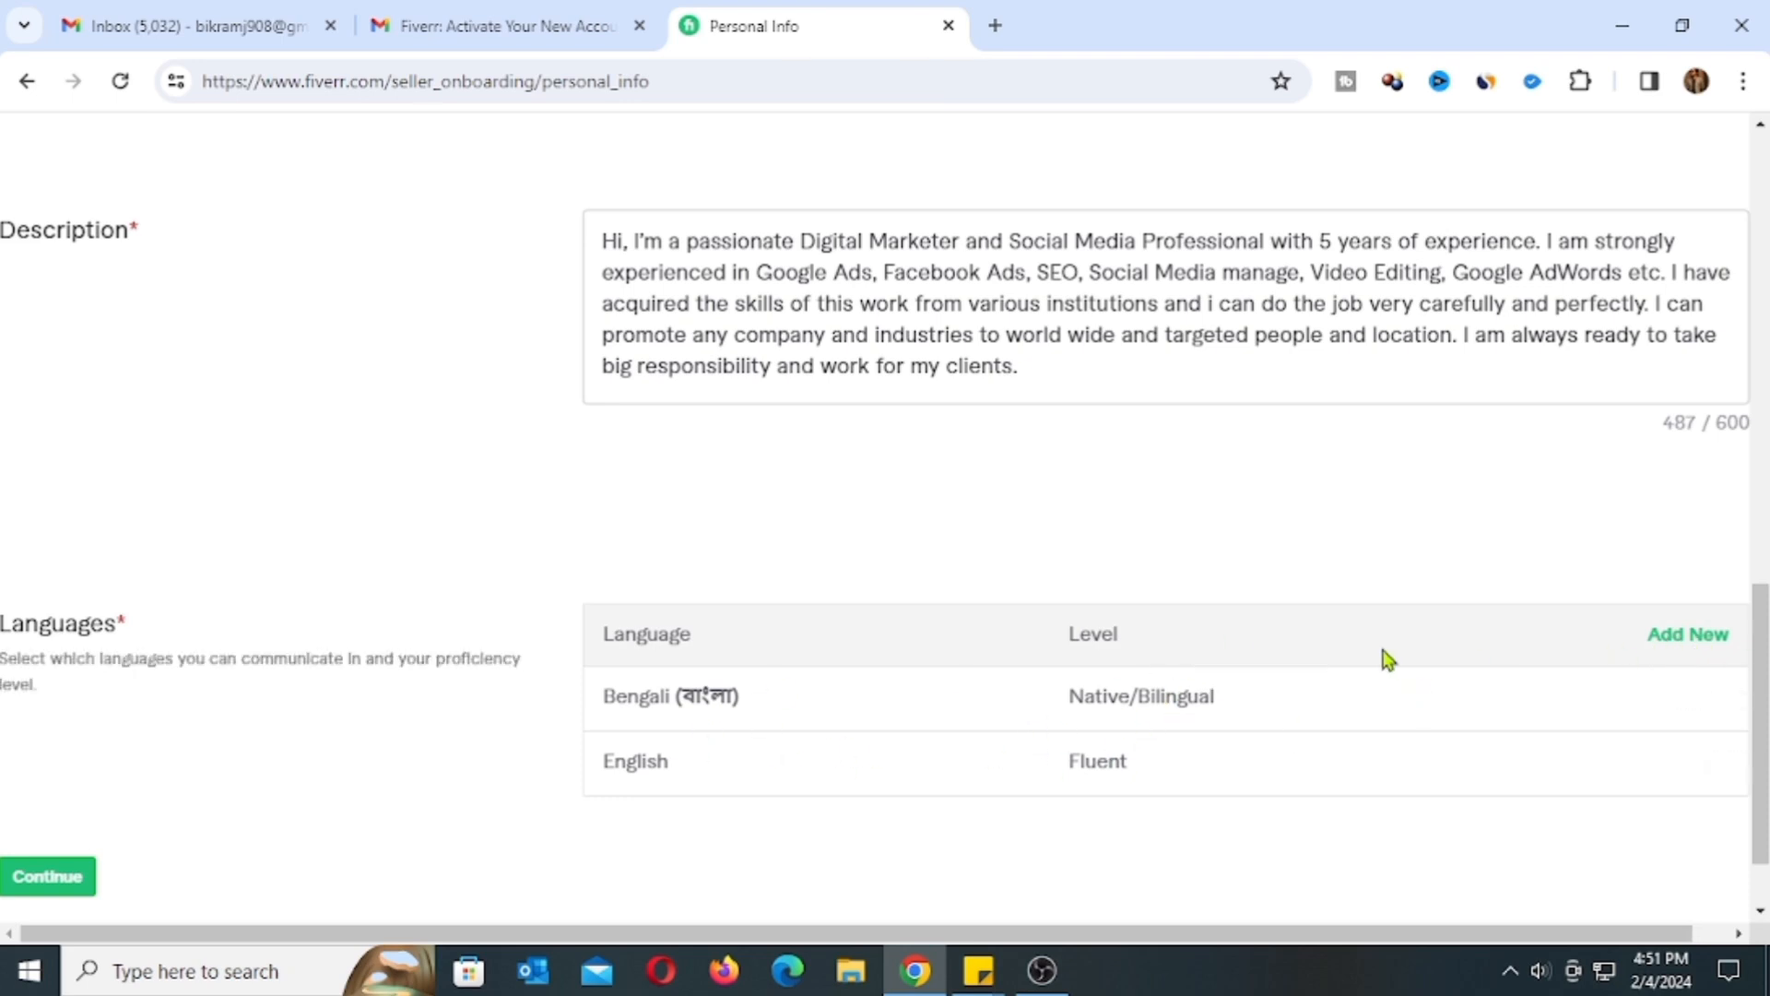
scroll(1364, 662, down, 1)
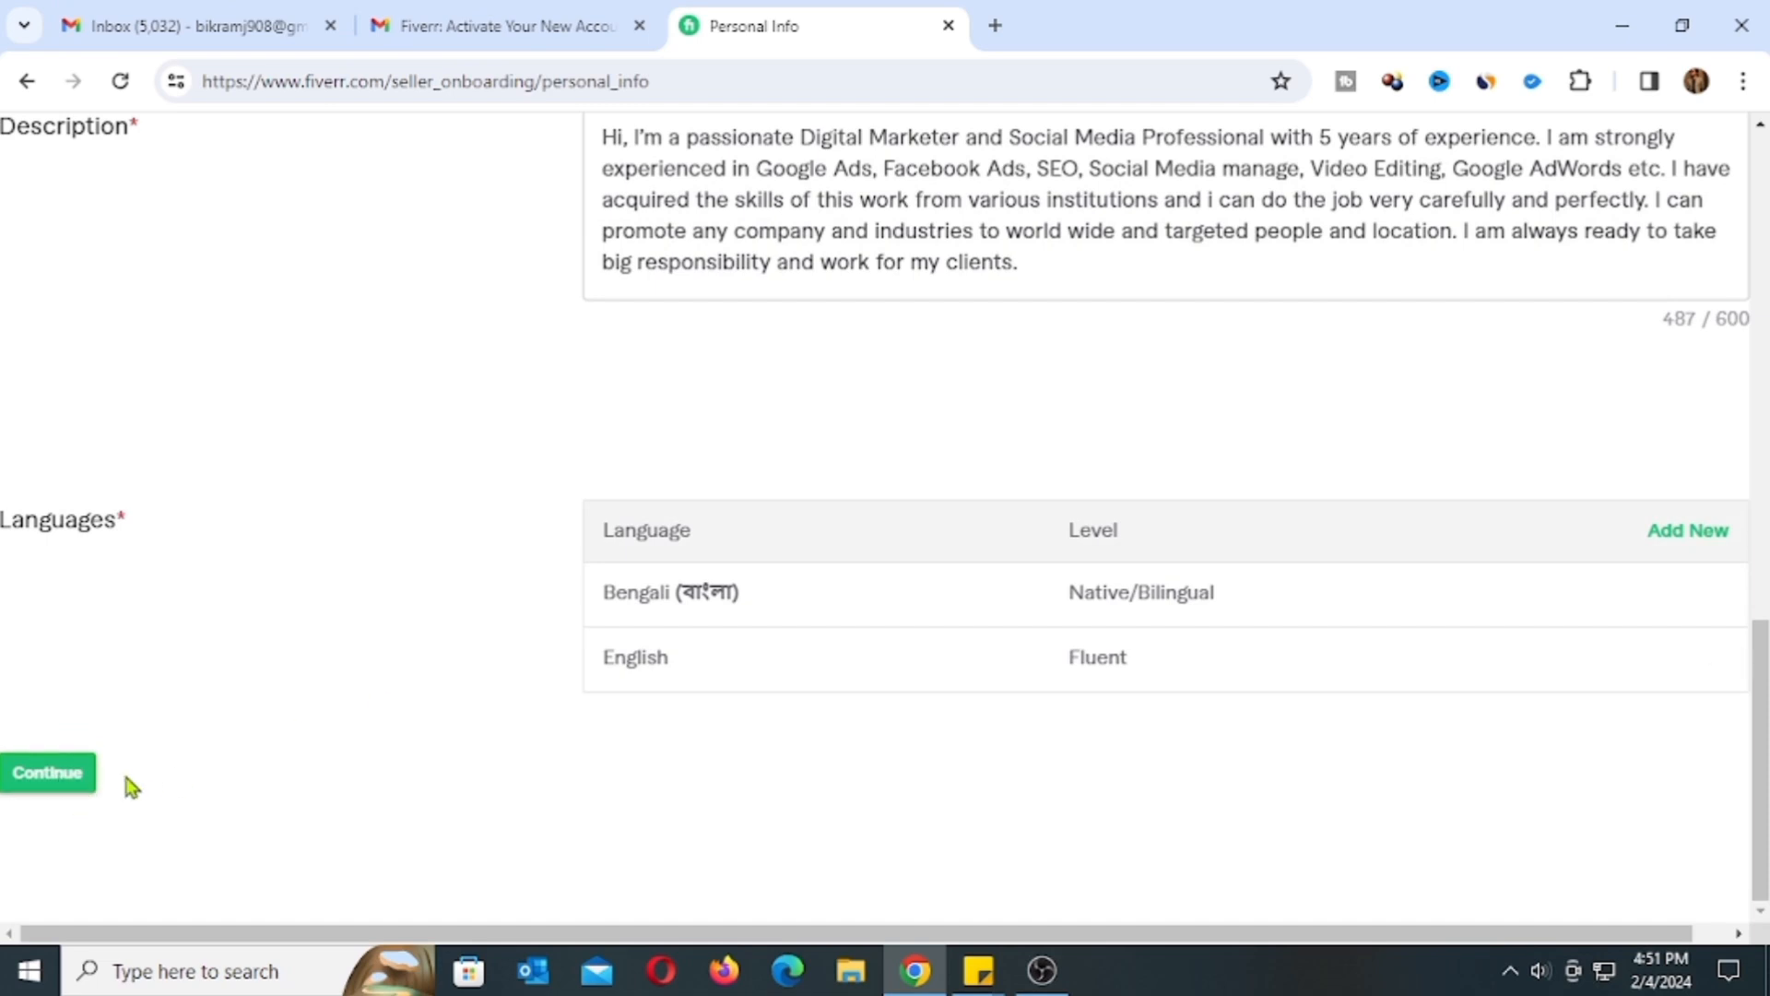
click(80, 786)
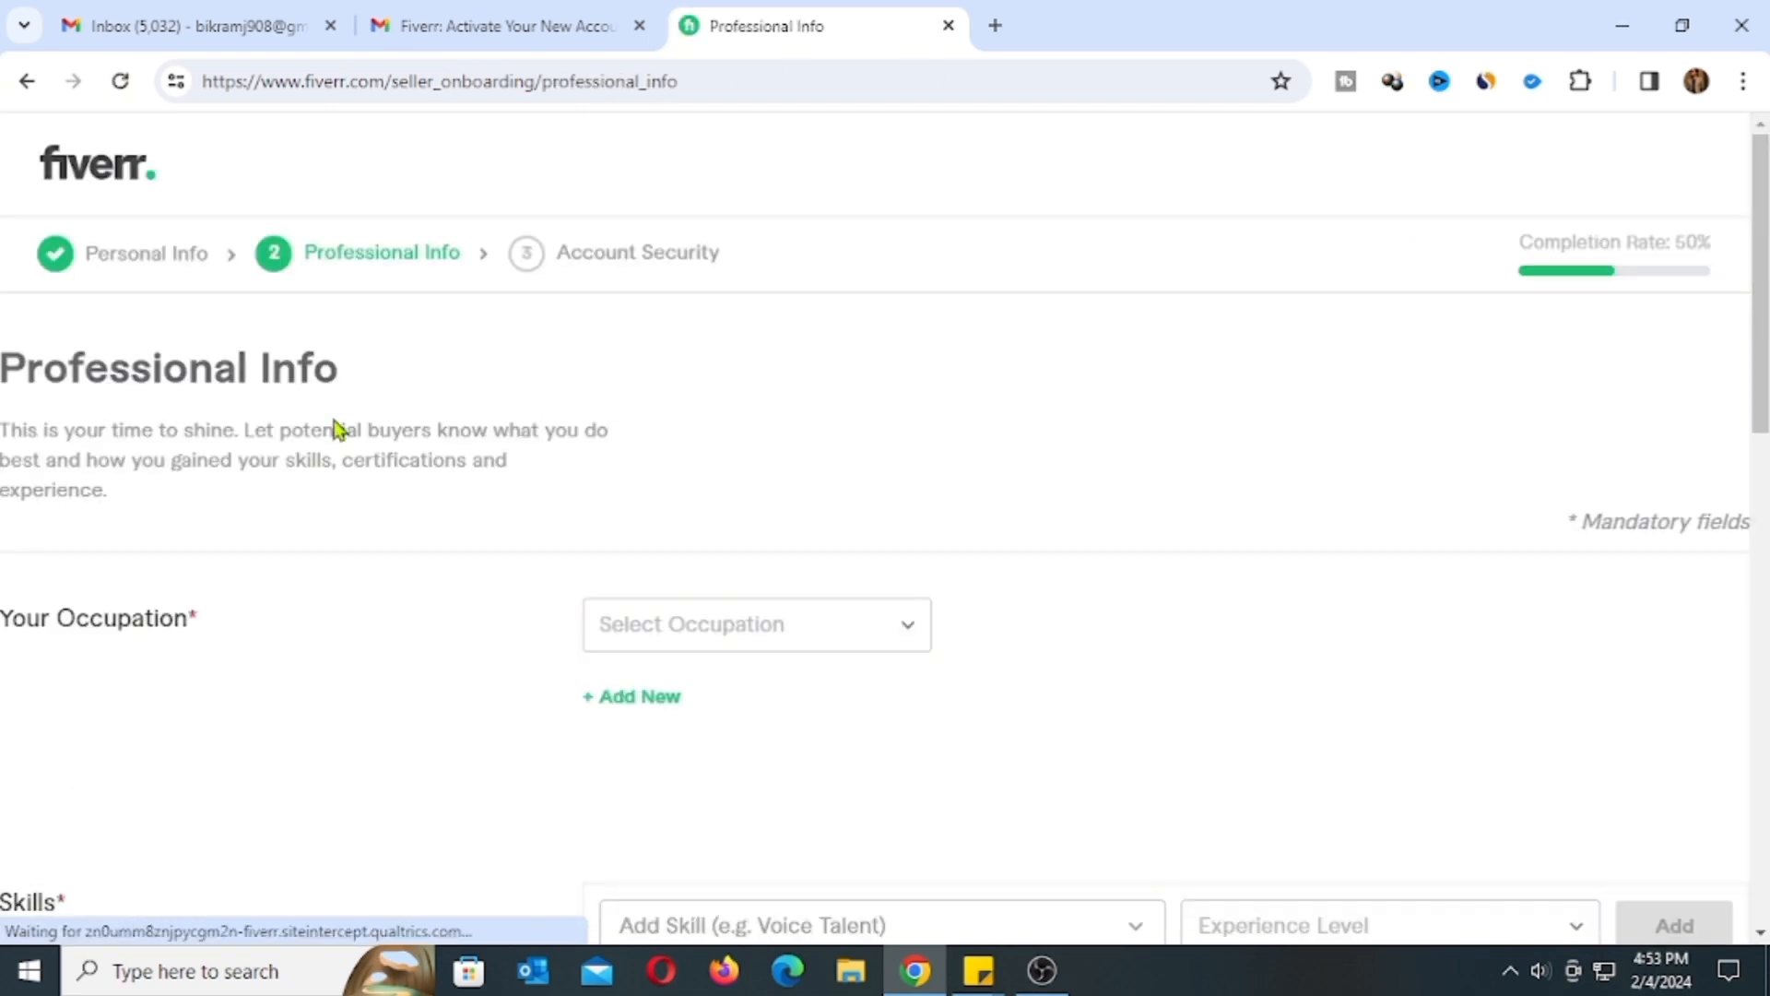
Choose Digital Marketing from the Select Occupation dropdown
drag(337, 370, 3, 371)
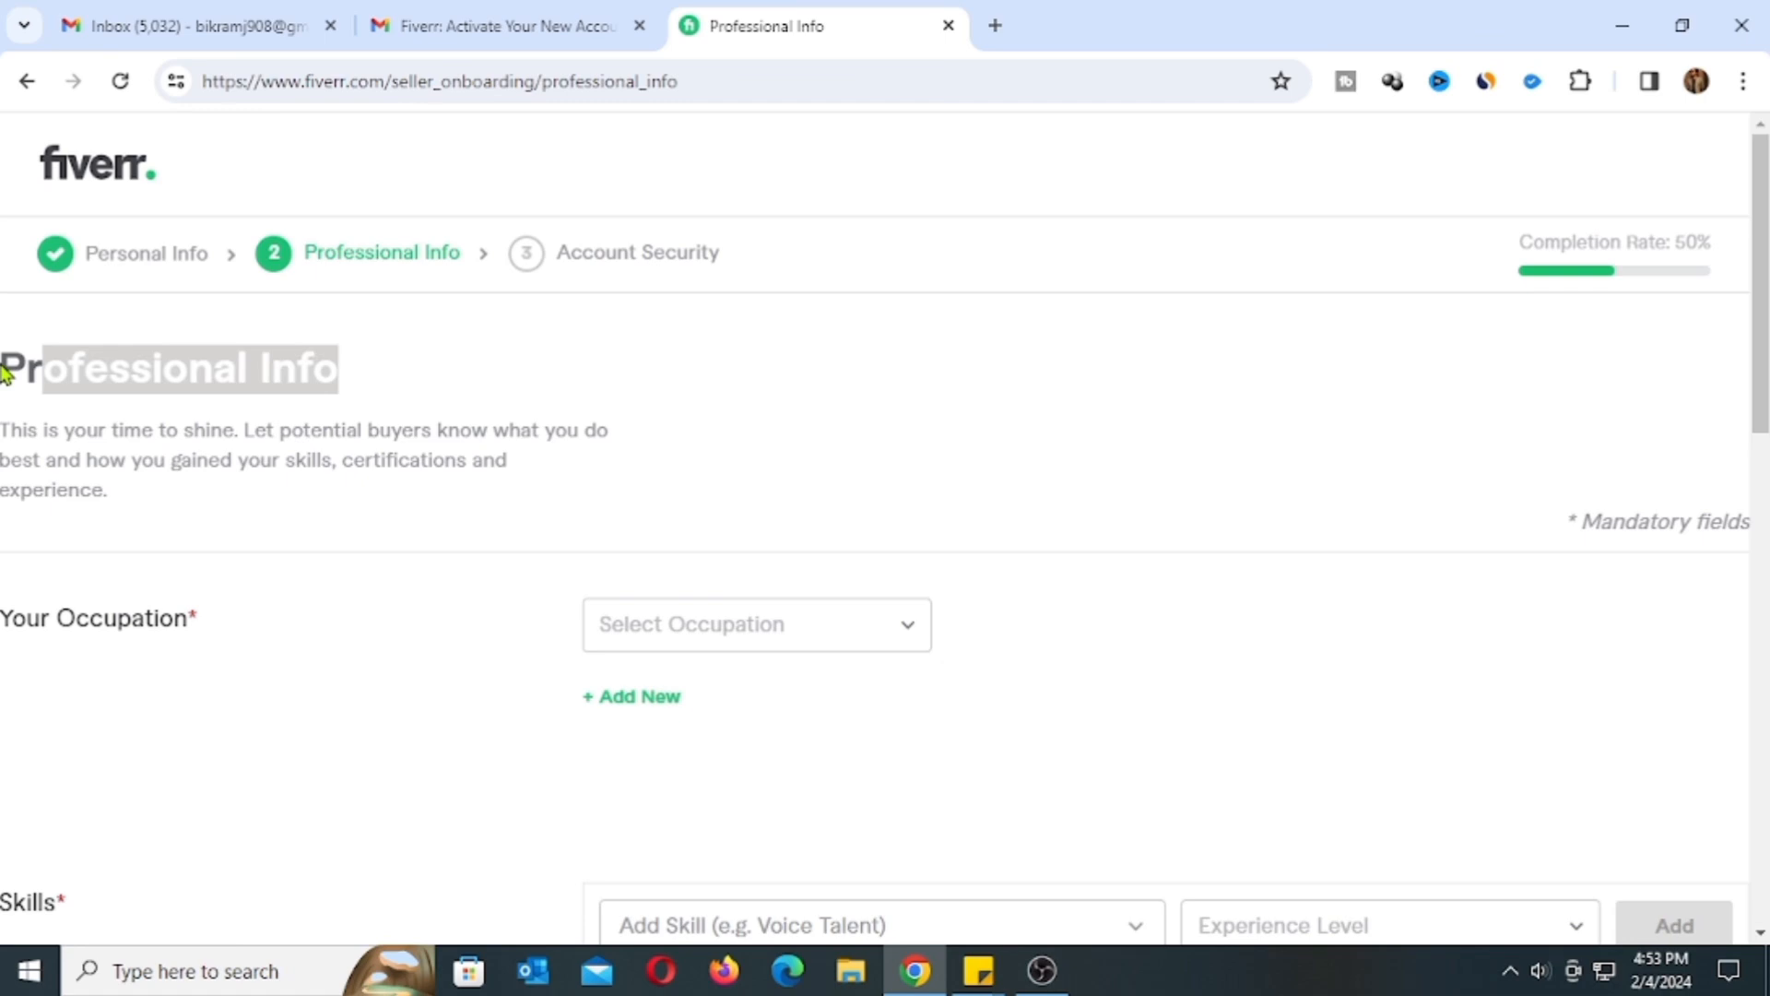
click(458, 373)
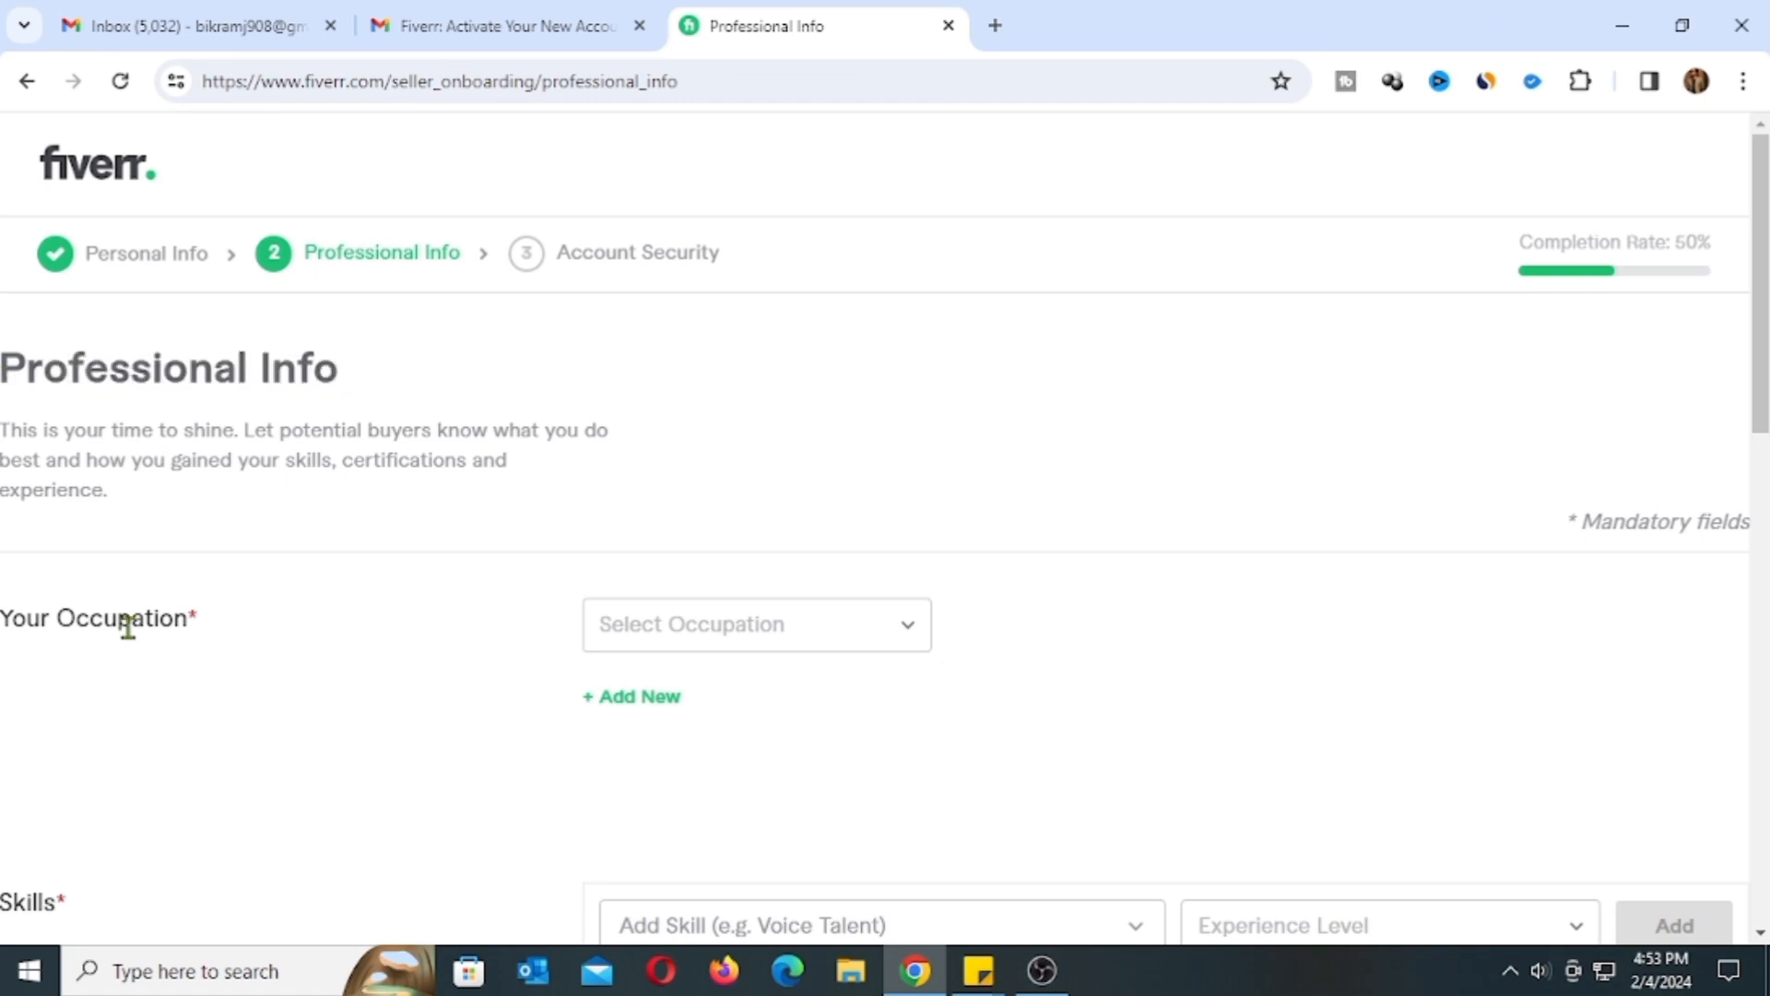
scroll(818, 643, down, 1)
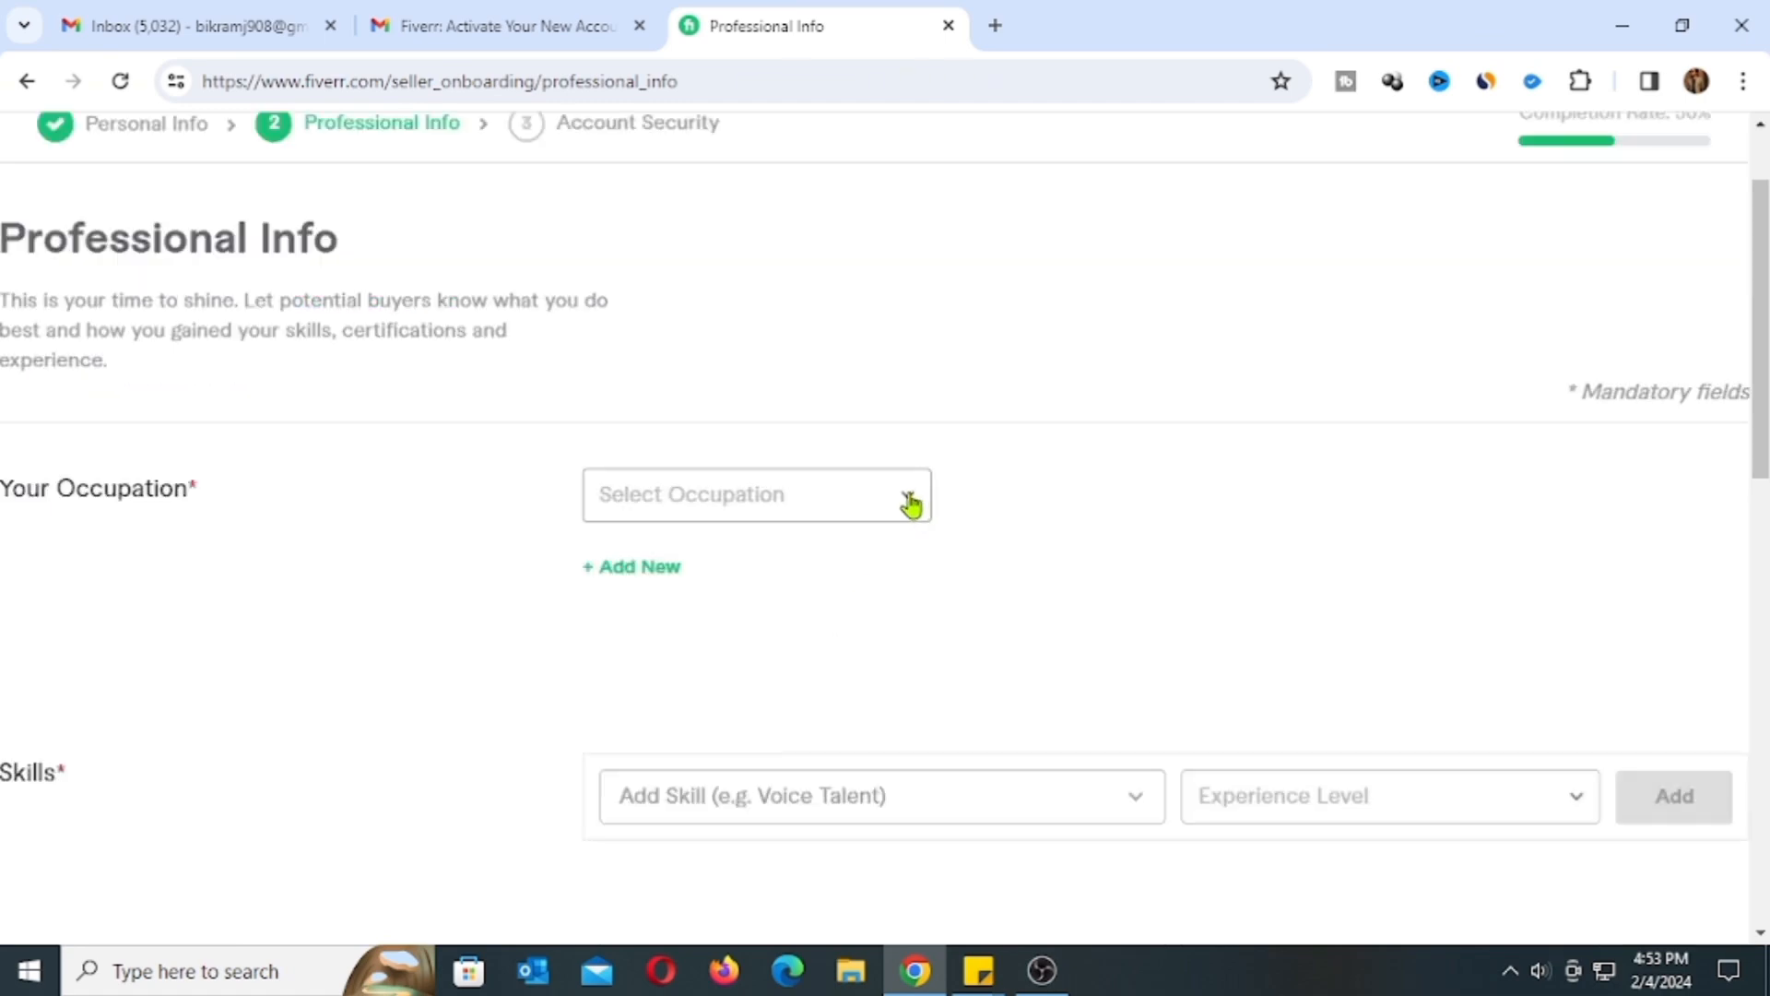
click(911, 504)
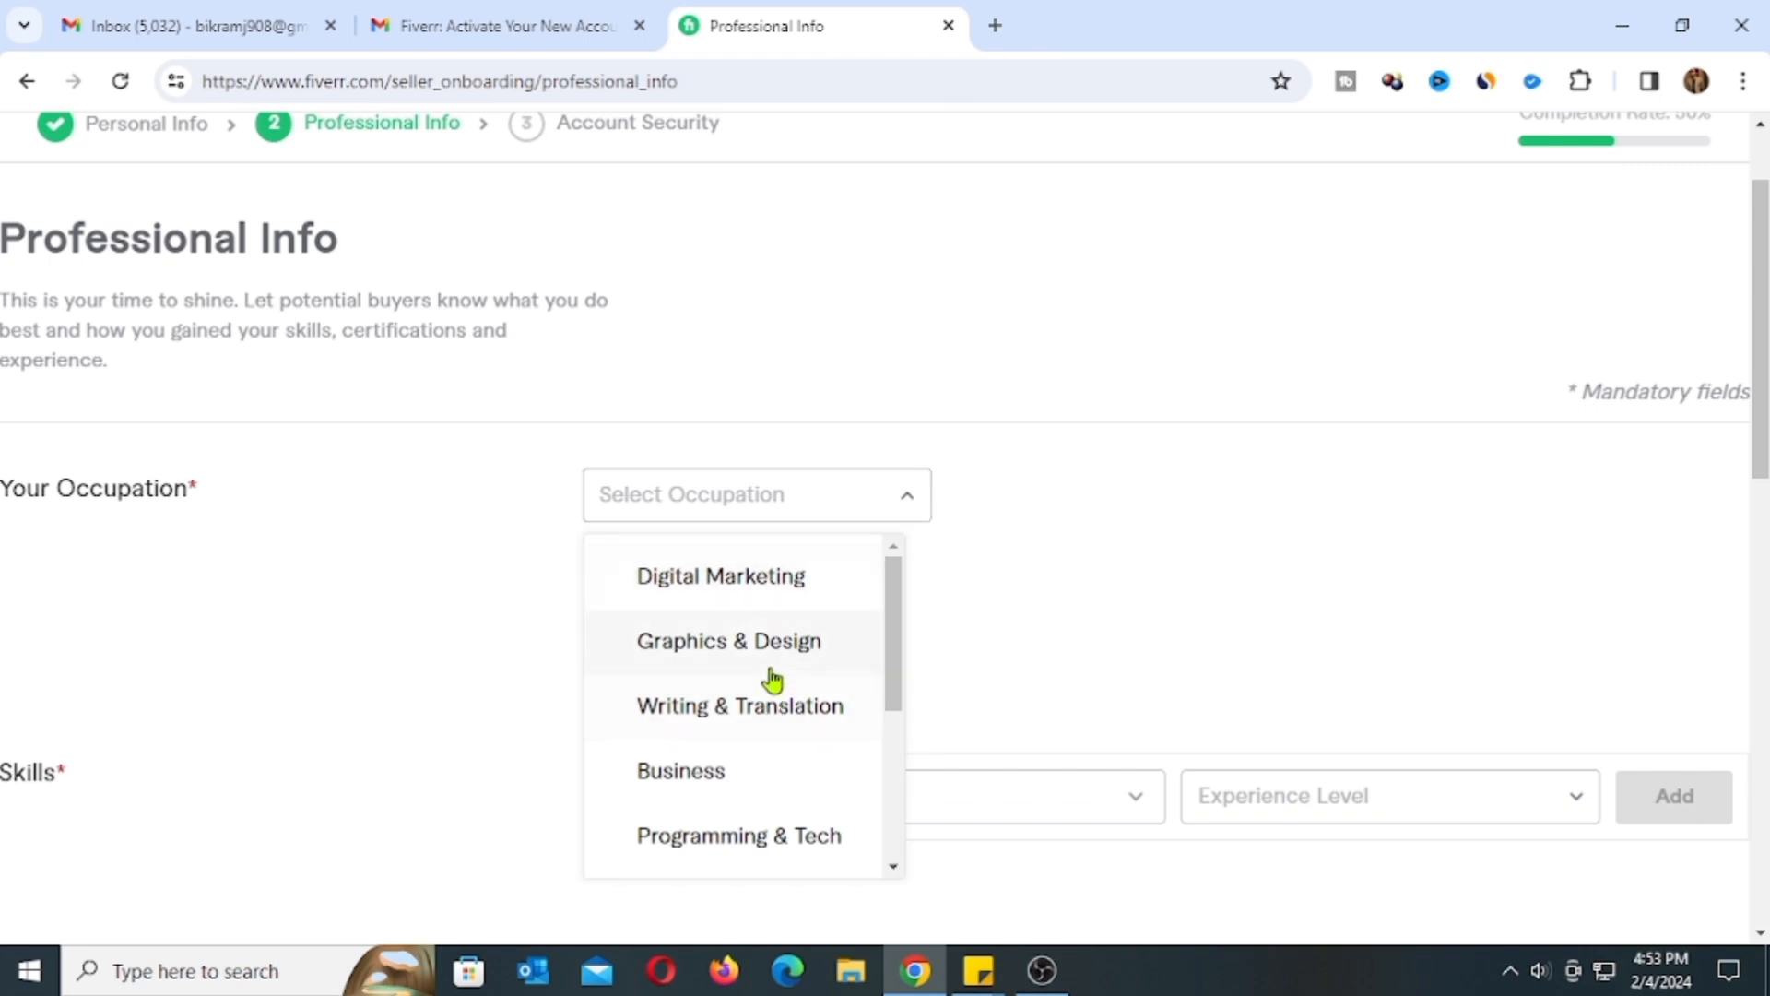
scroll(802, 723, down, 1)
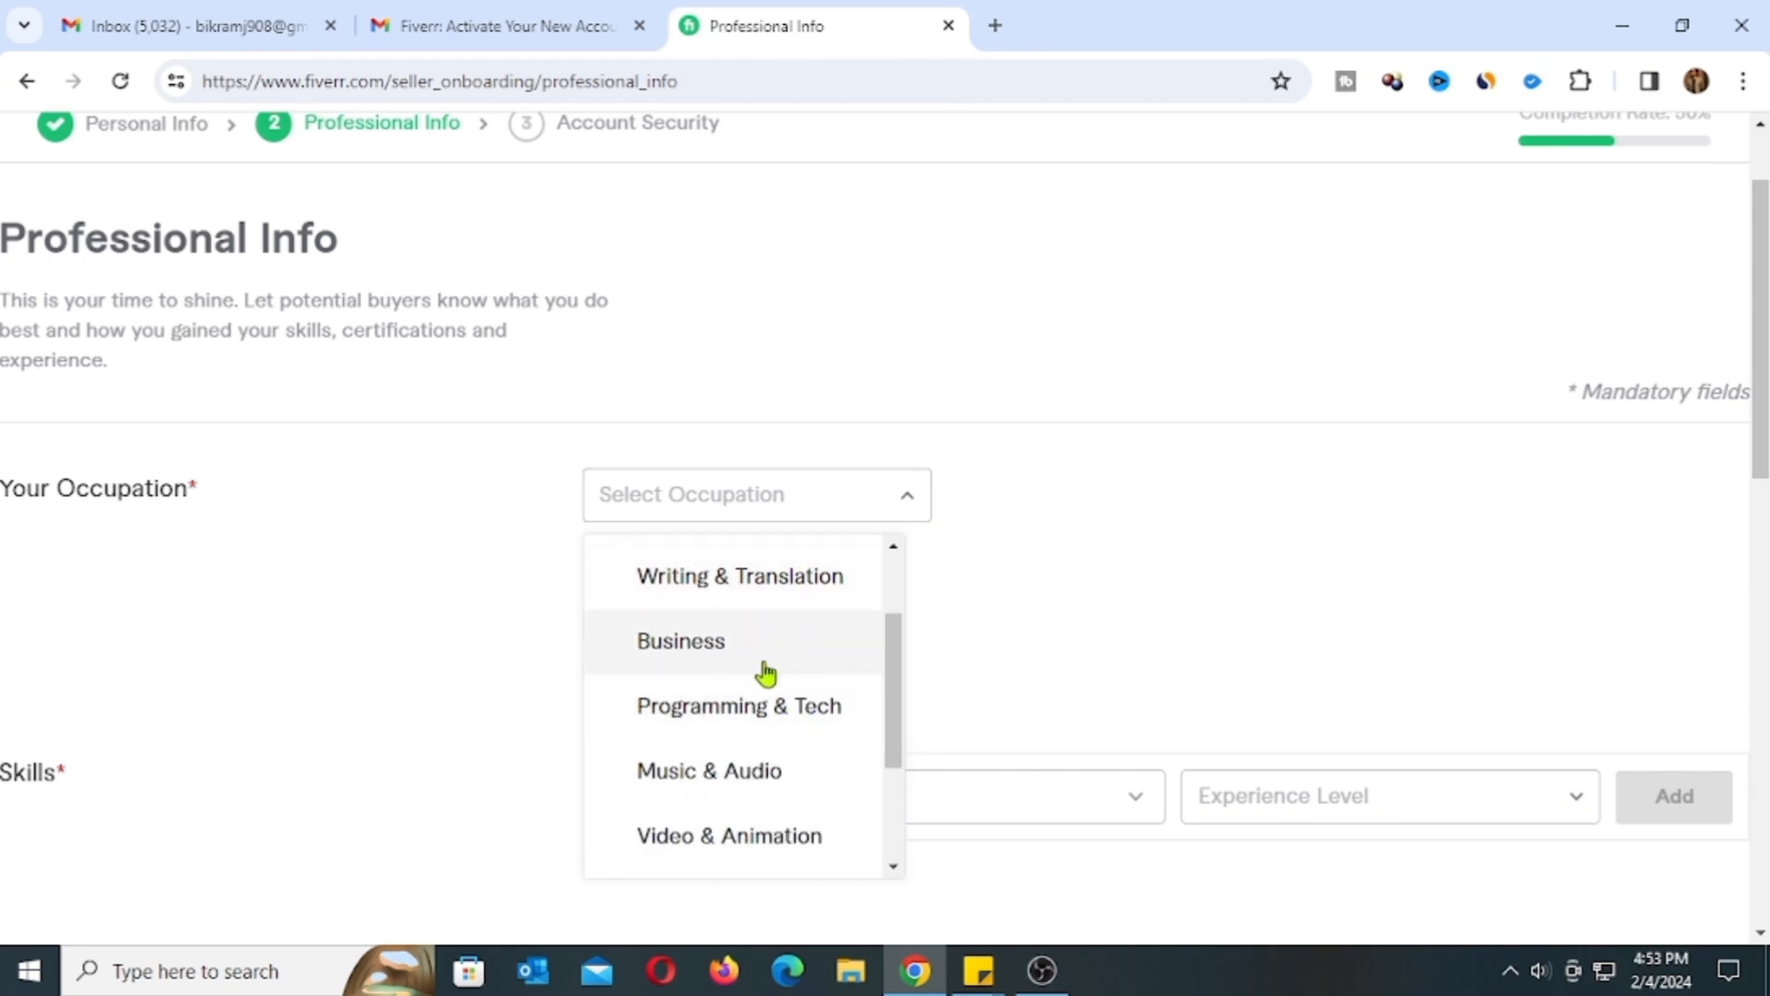
scroll(768, 747, down, 1)
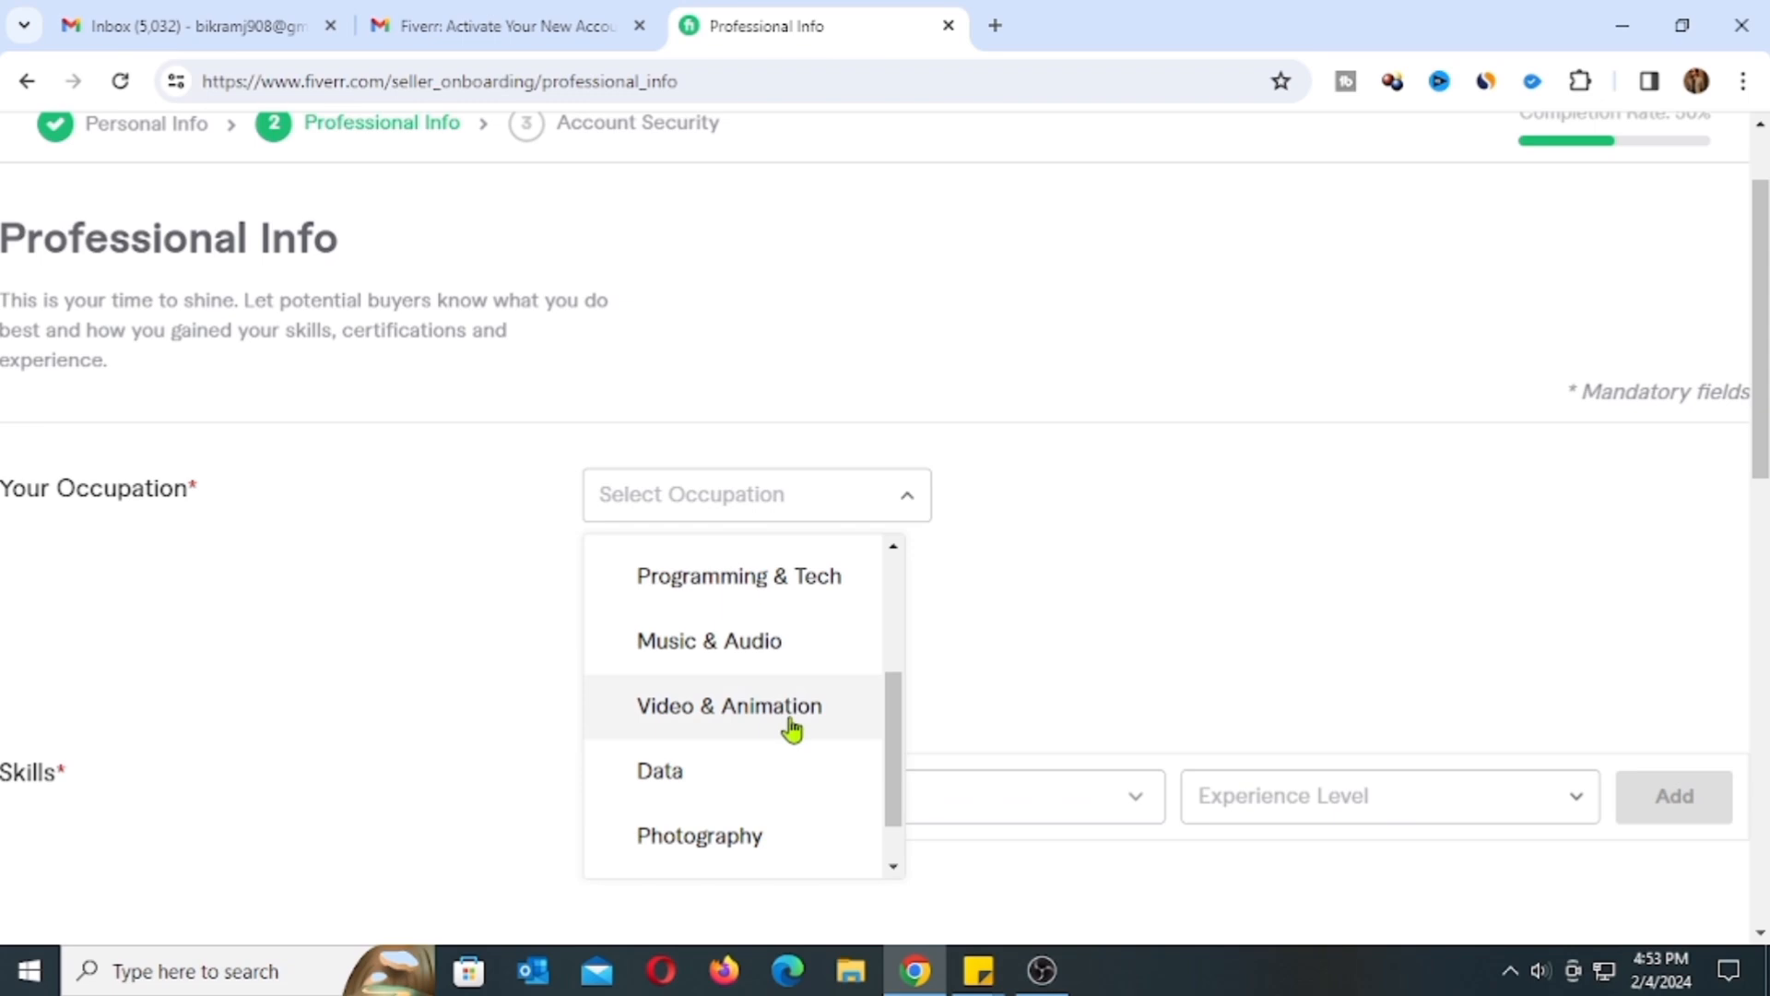
scroll(719, 784, down, 1)
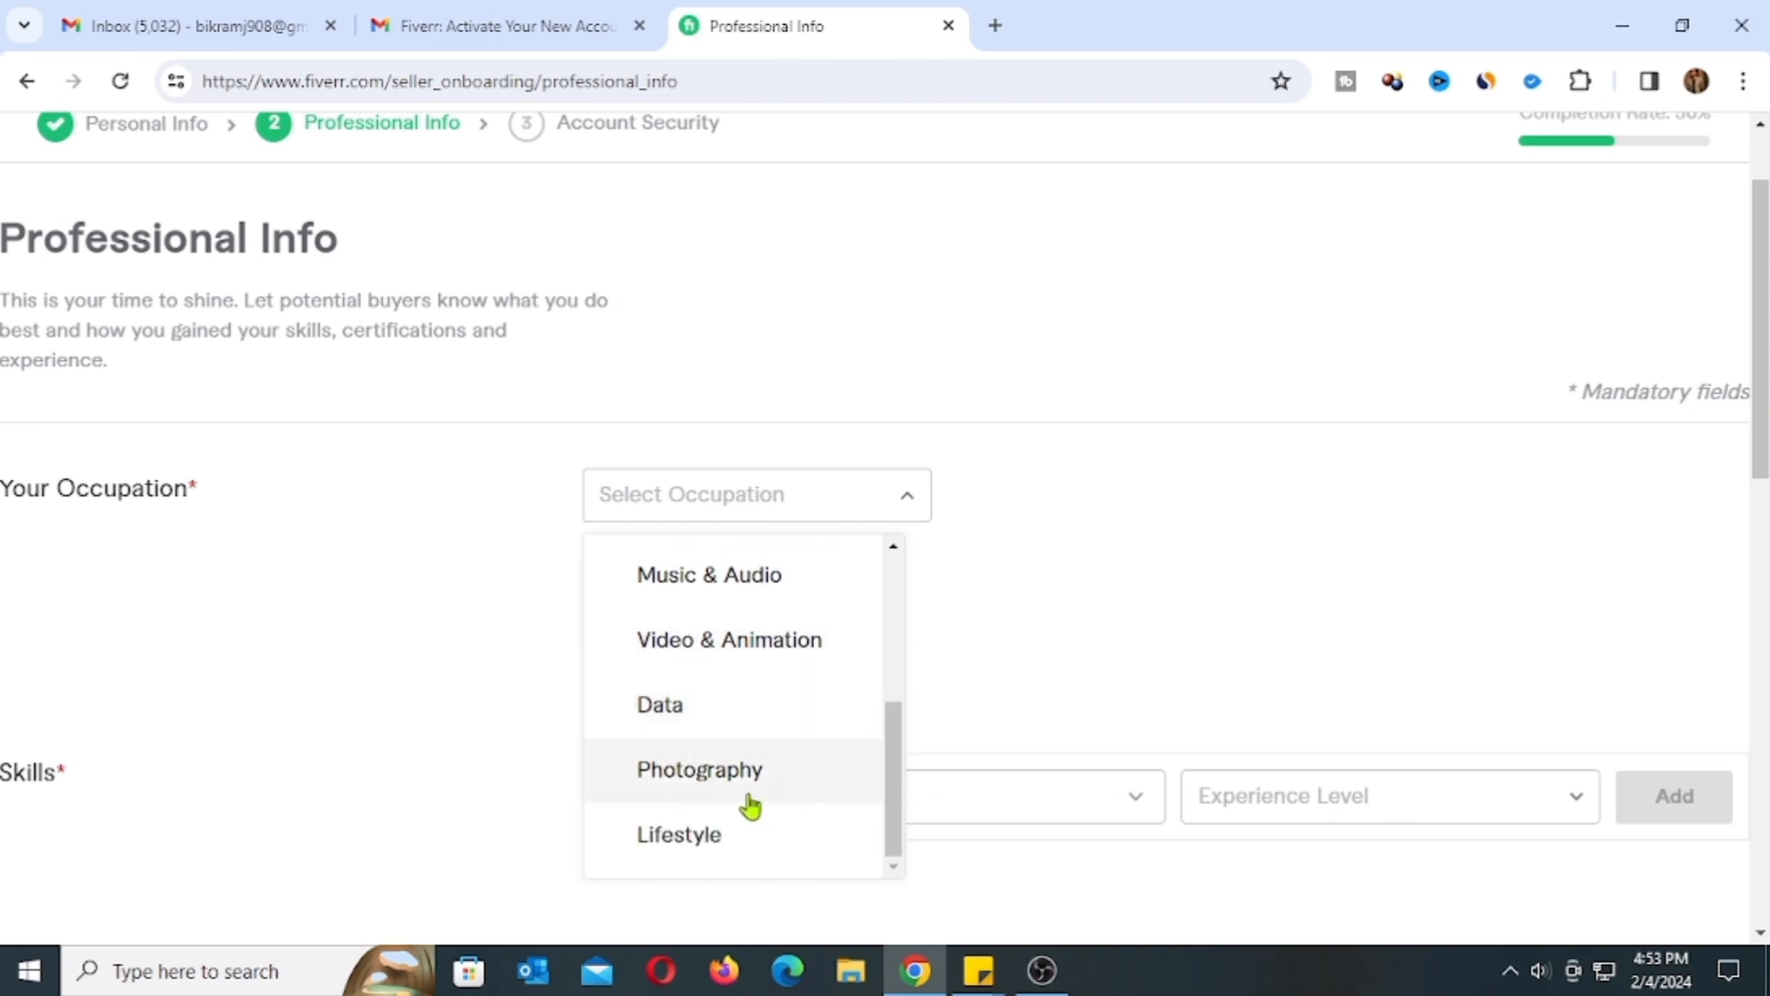
scroll(747, 802, down, 1)
scroll(750, 683, up, 3)
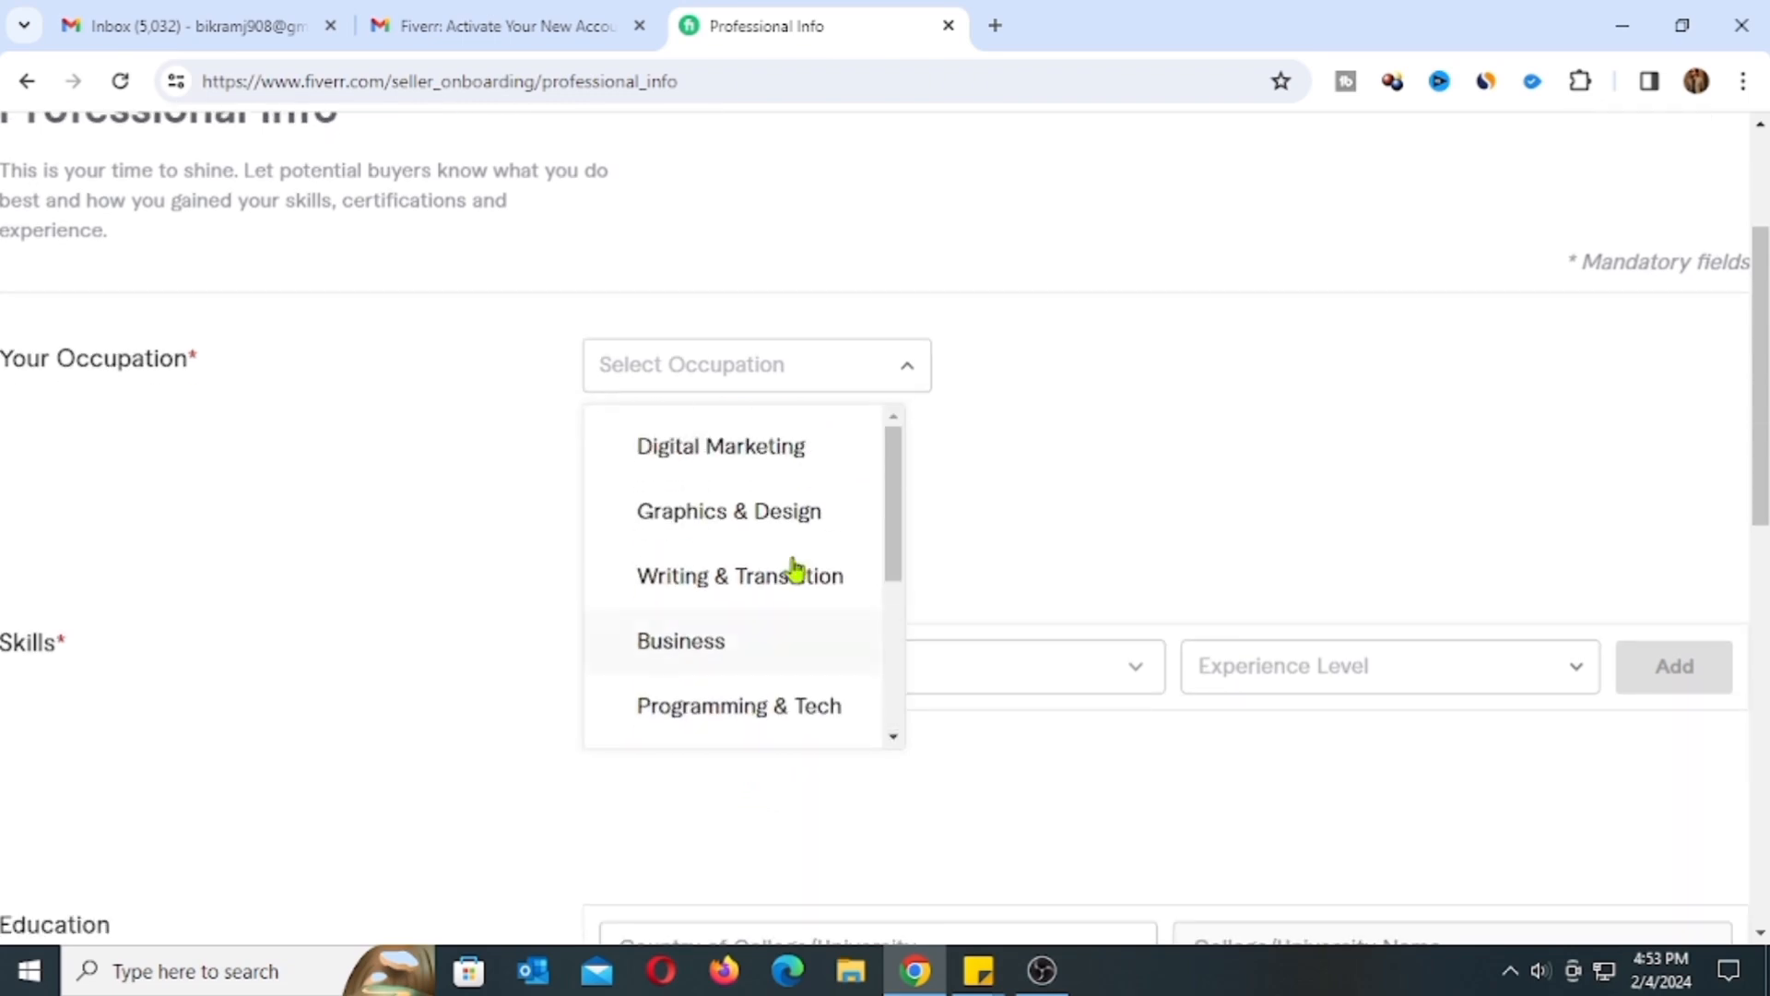
click(747, 455)
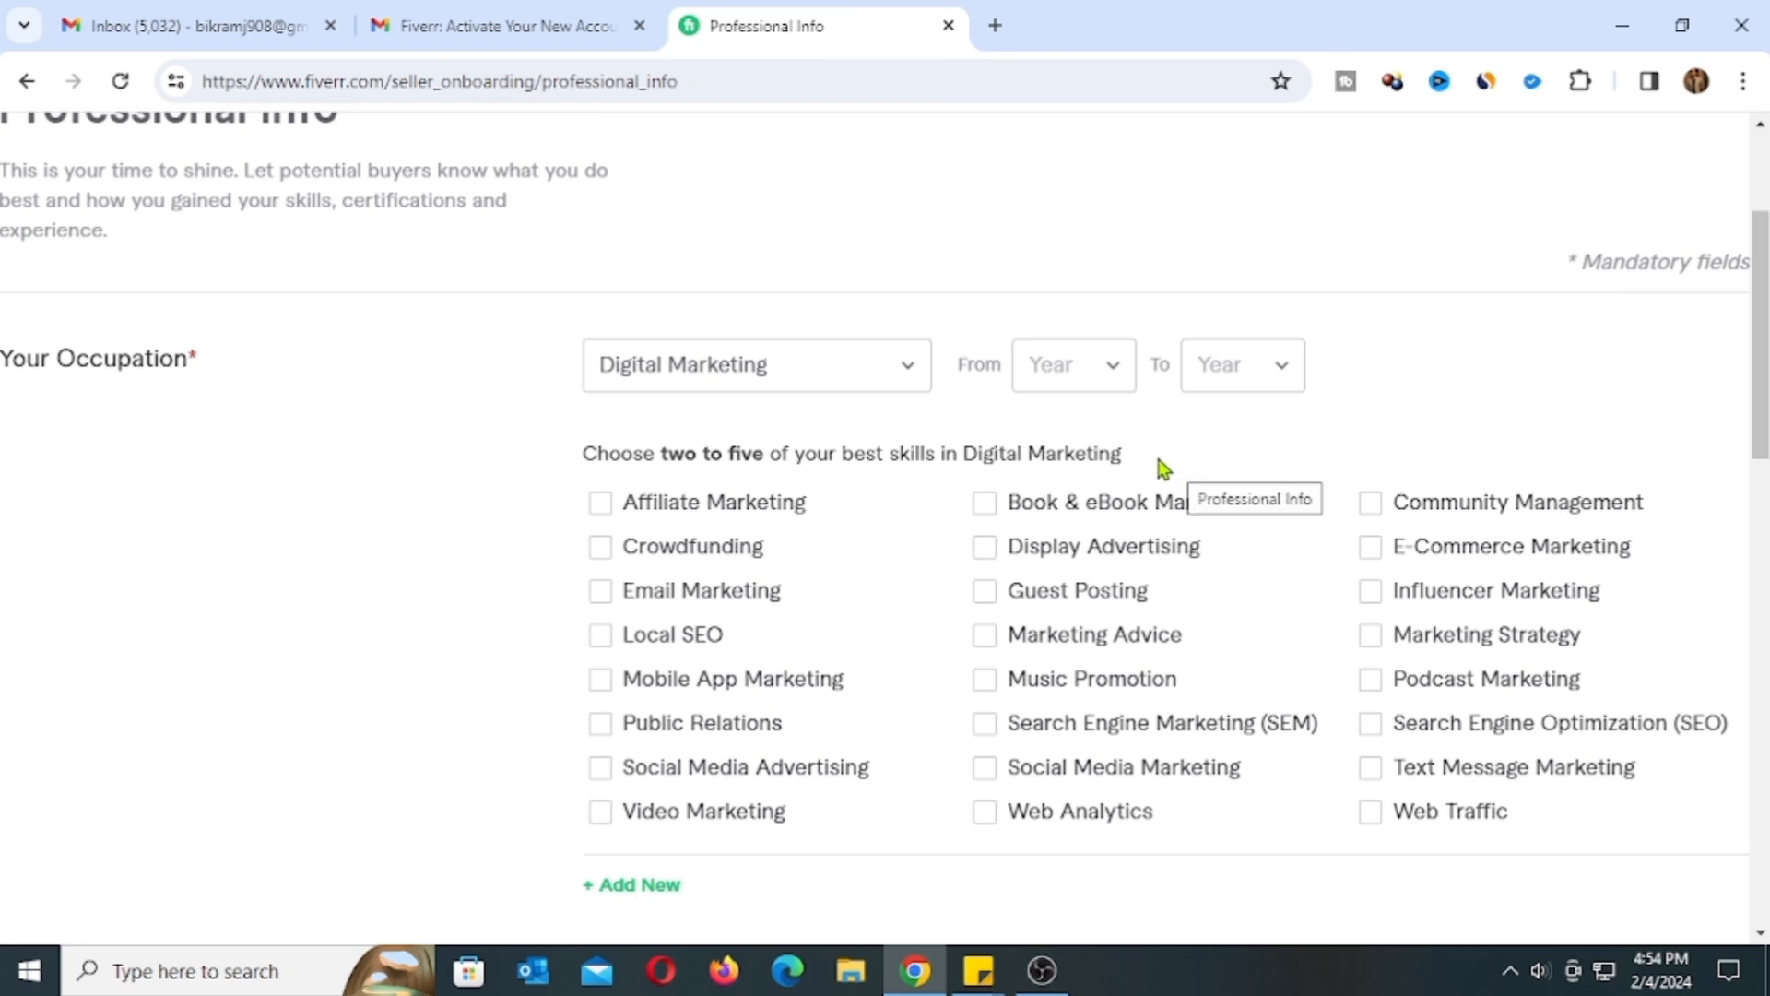
Tick Social Media Advertising, Video Marketing and Search Engine Optimization (SEO) under Digital Marketing
drag(582, 461, 1181, 462)
click(1187, 452)
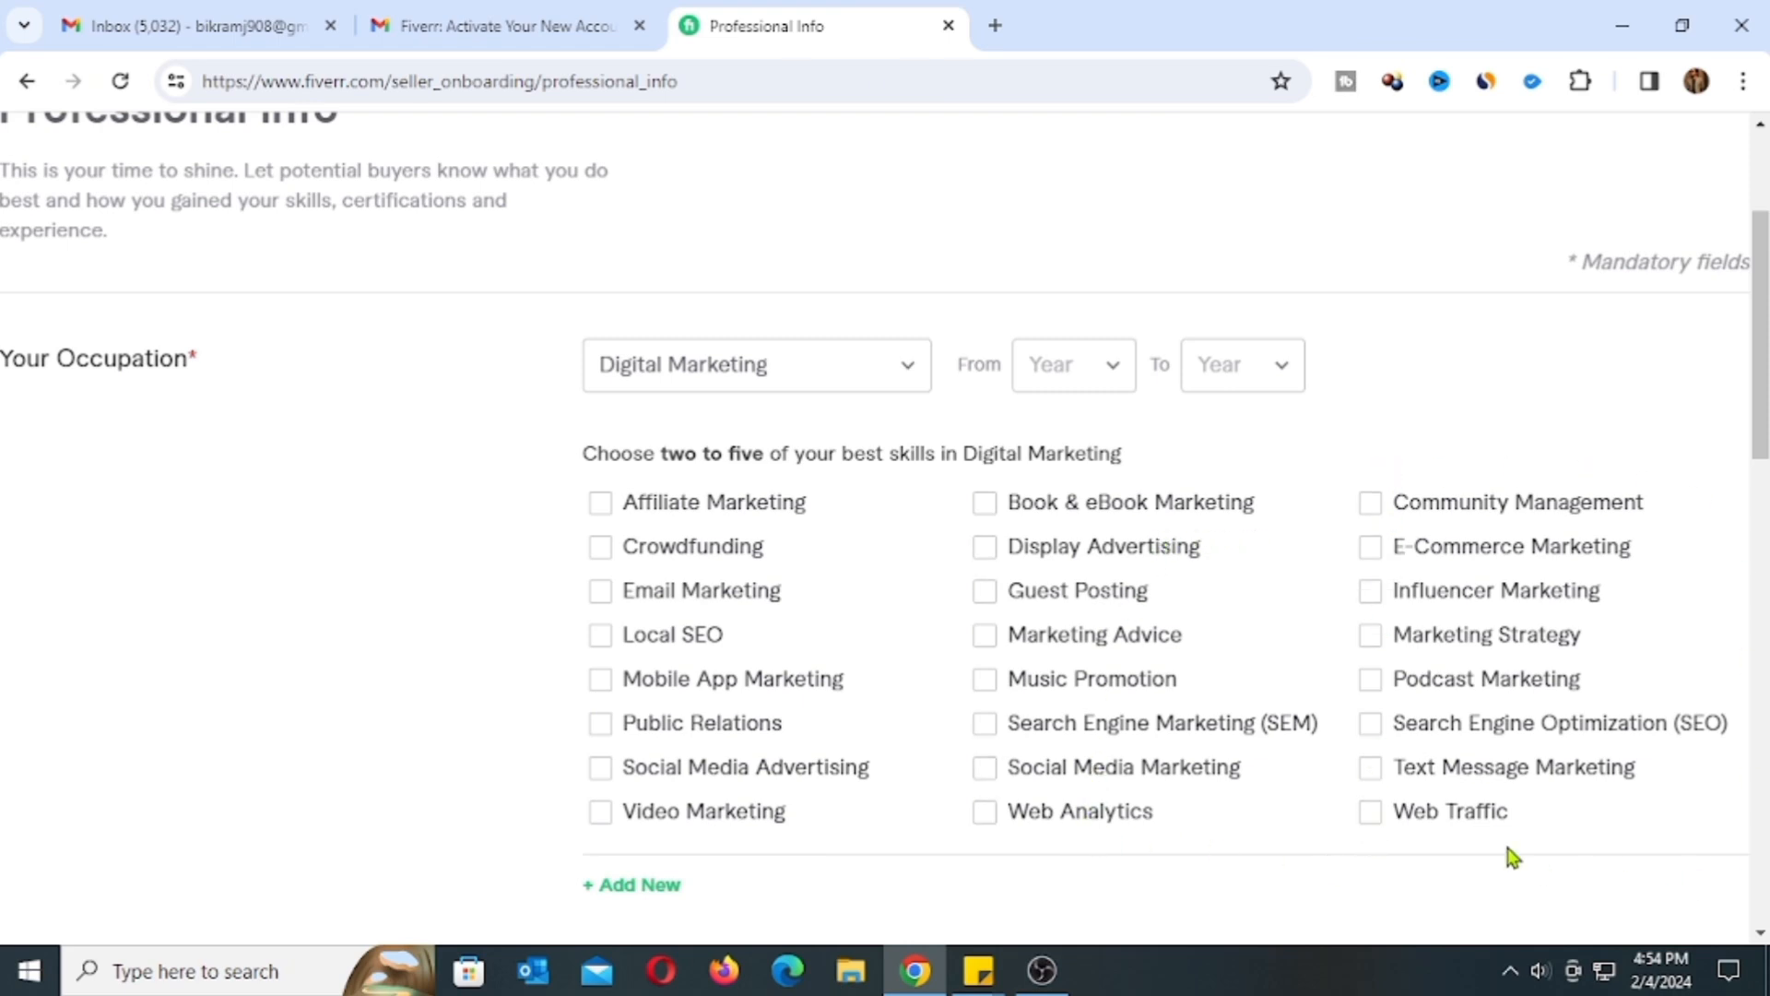
click(600, 503)
click(602, 814)
click(985, 551)
scroll(1318, 599, down, 3)
scroll(1295, 597, down, 3)
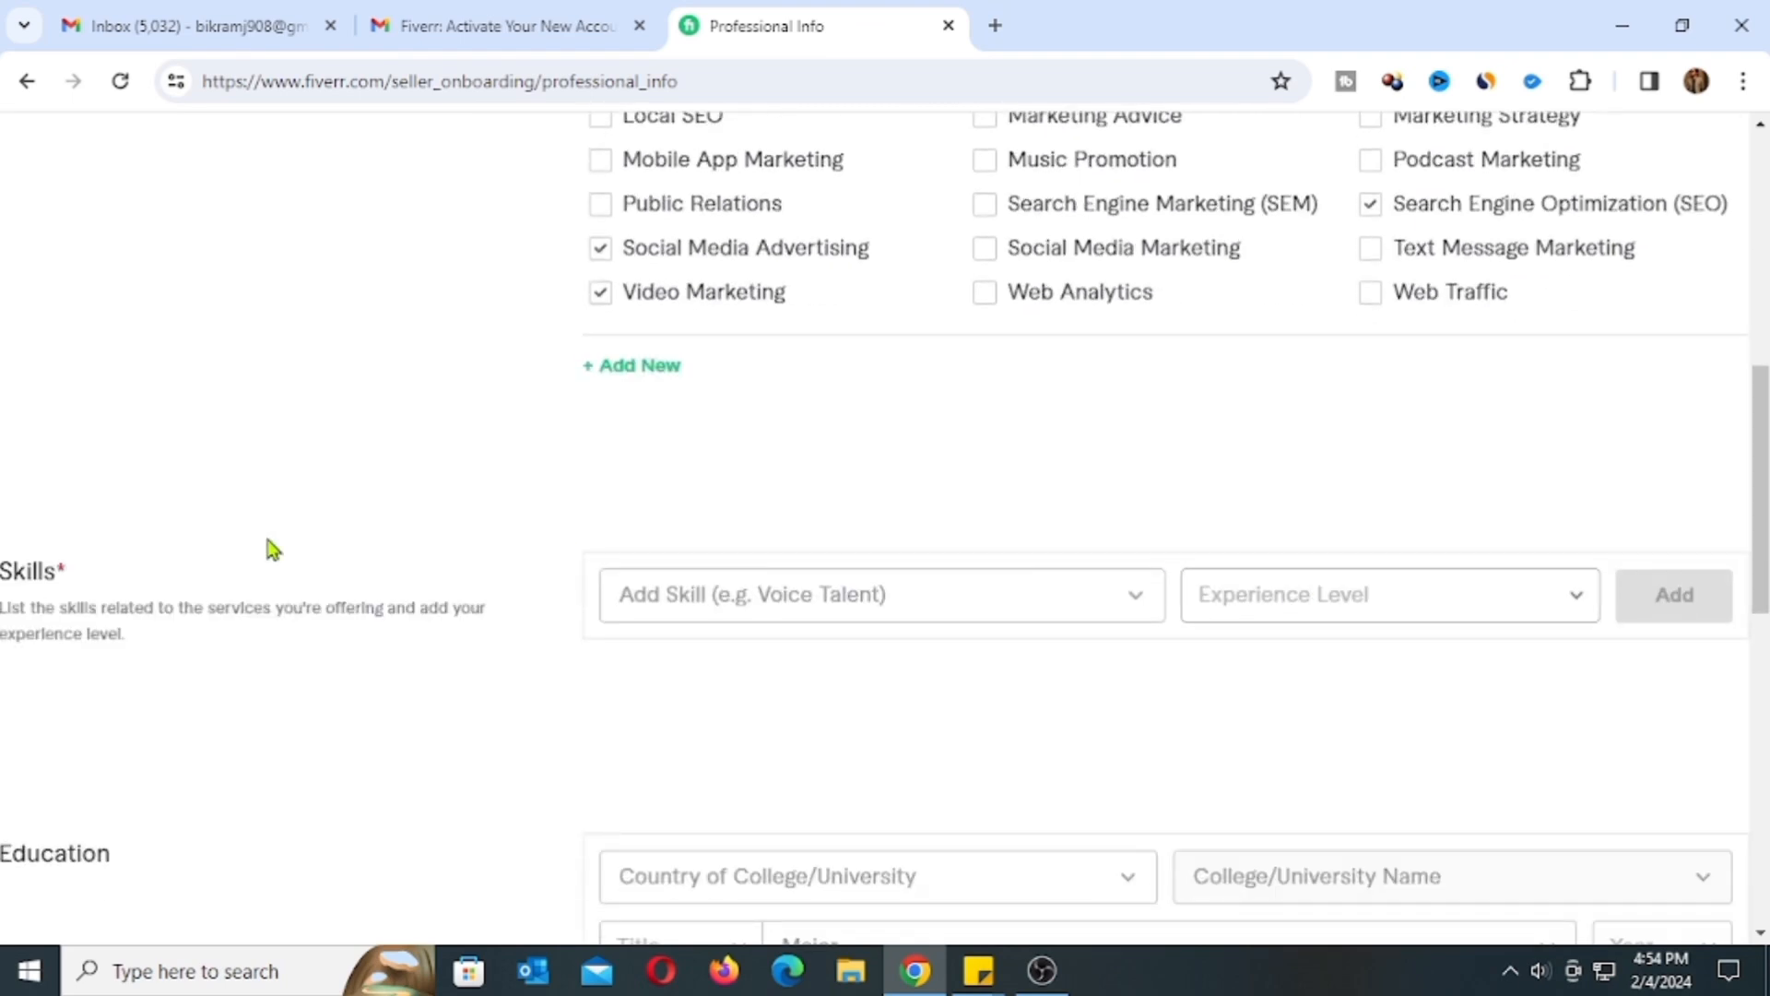
Add 'Digital marketing' as a skill at Expert level
click(1130, 608)
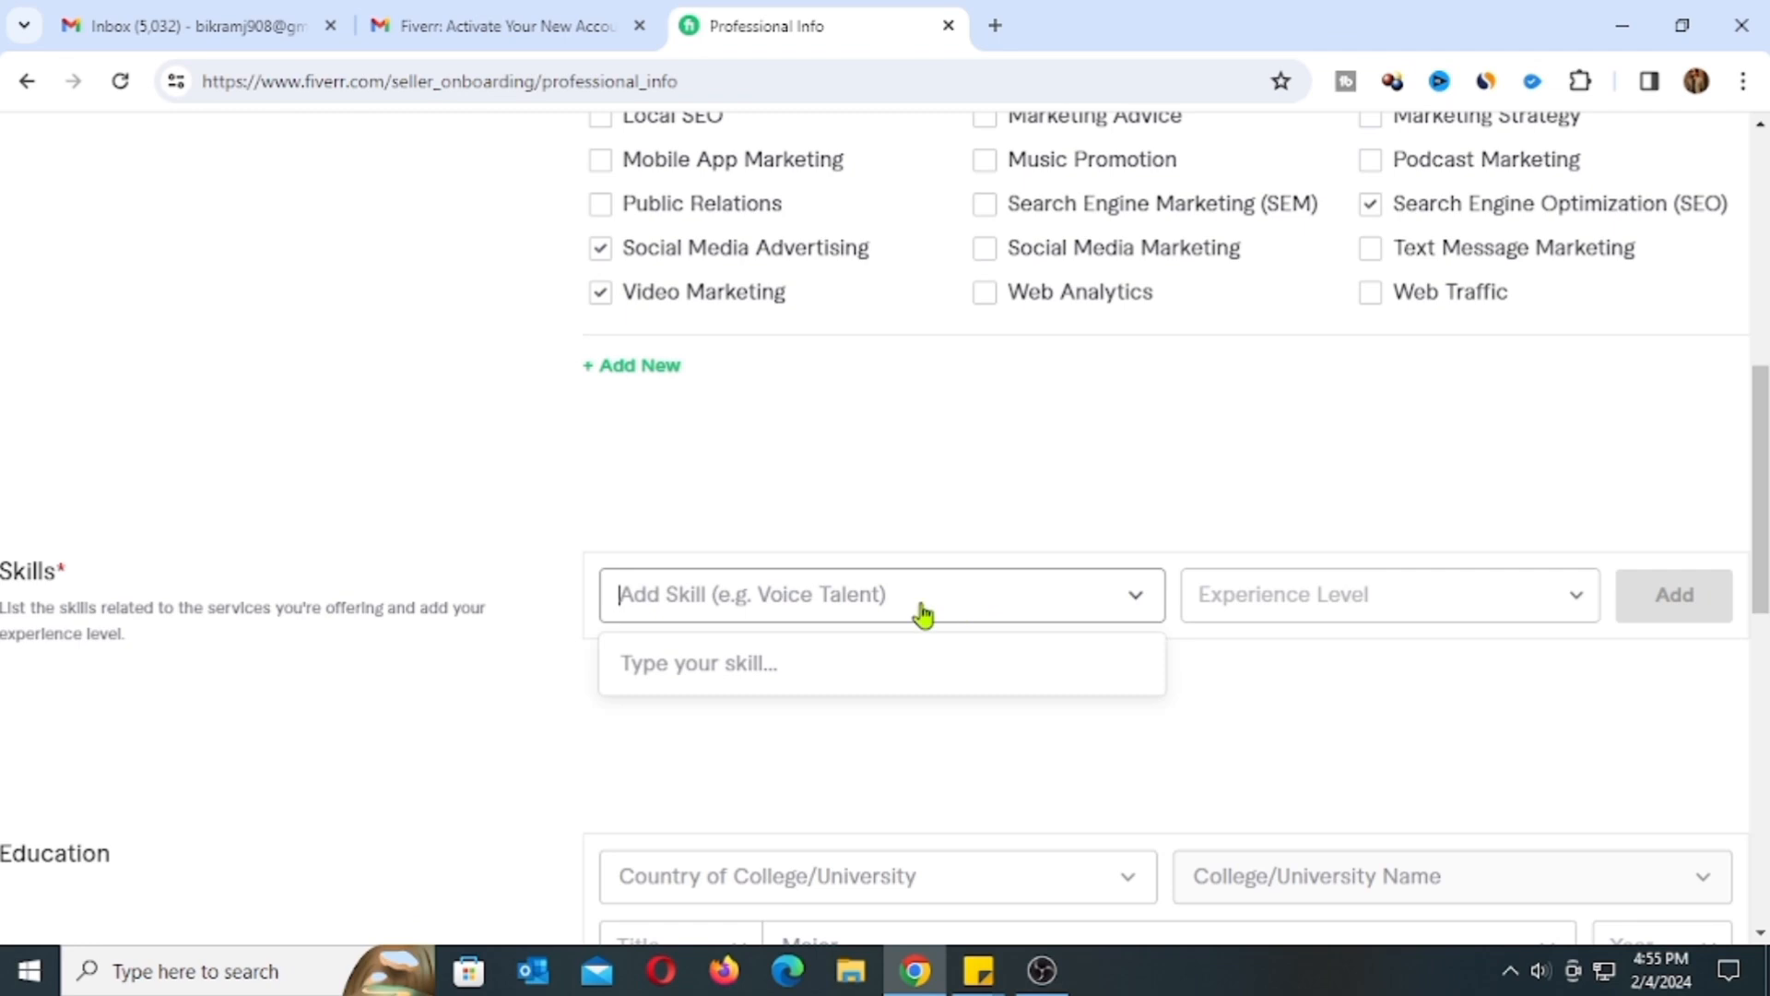
scroll(794, 480, down, 2)
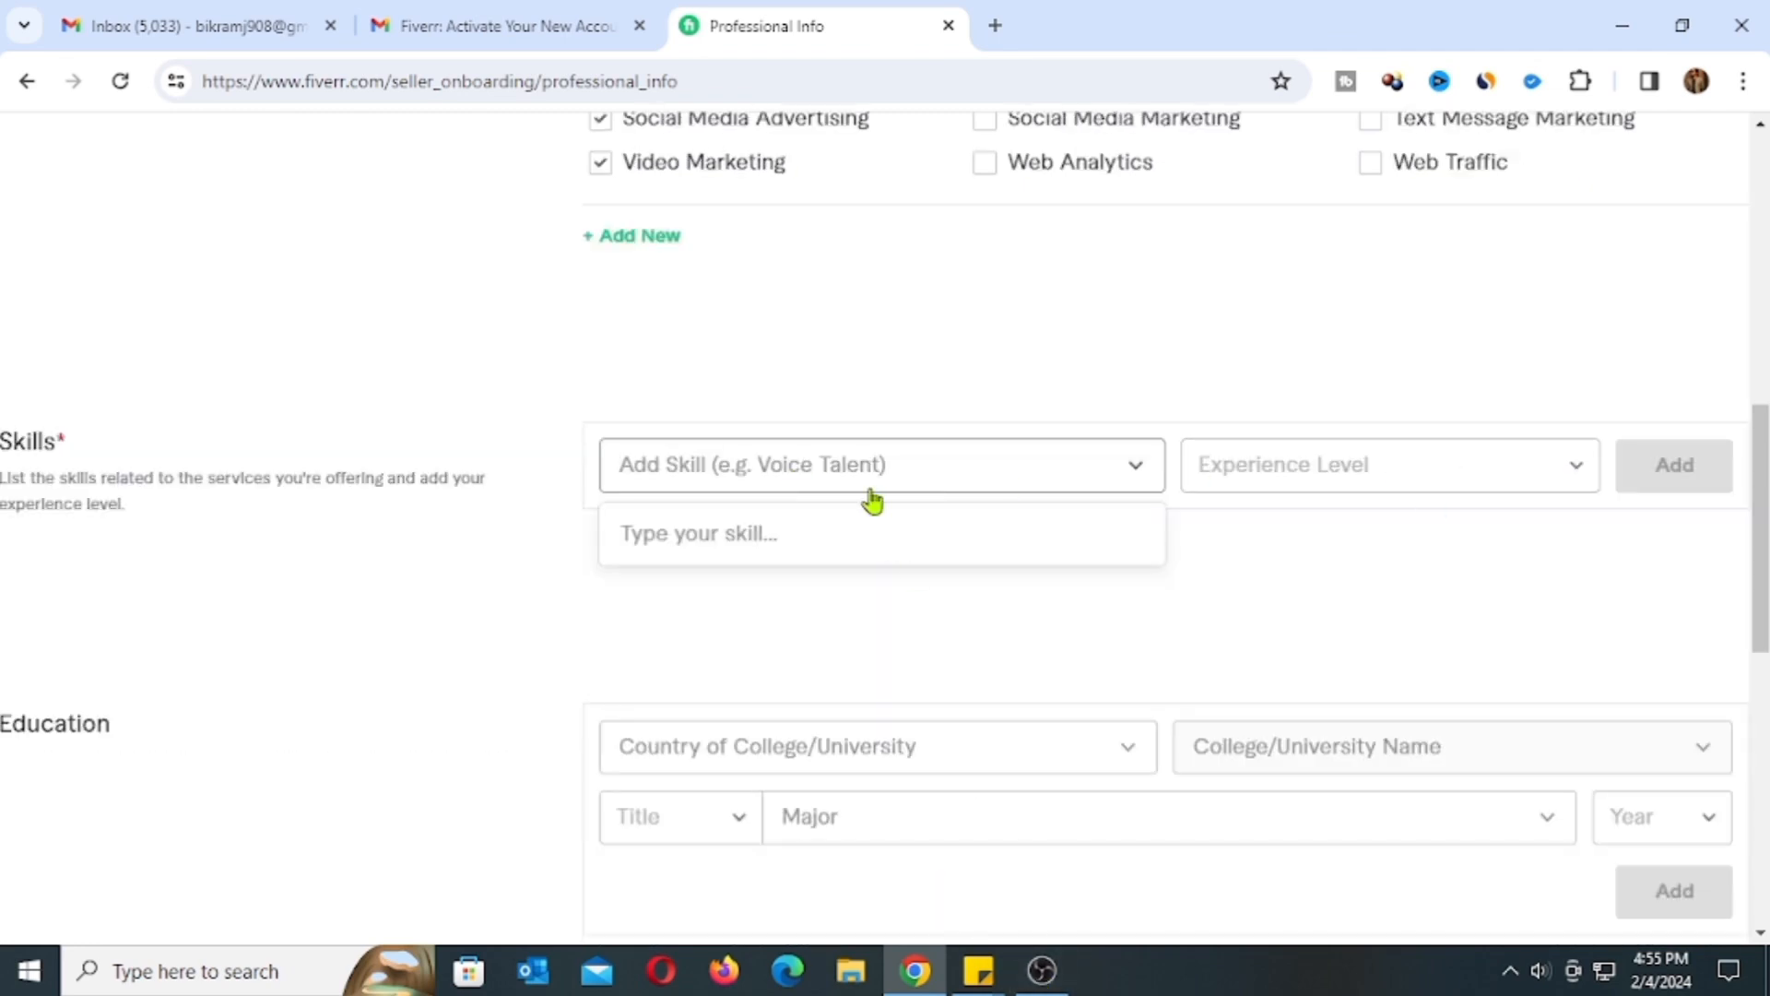
text(digital ma)
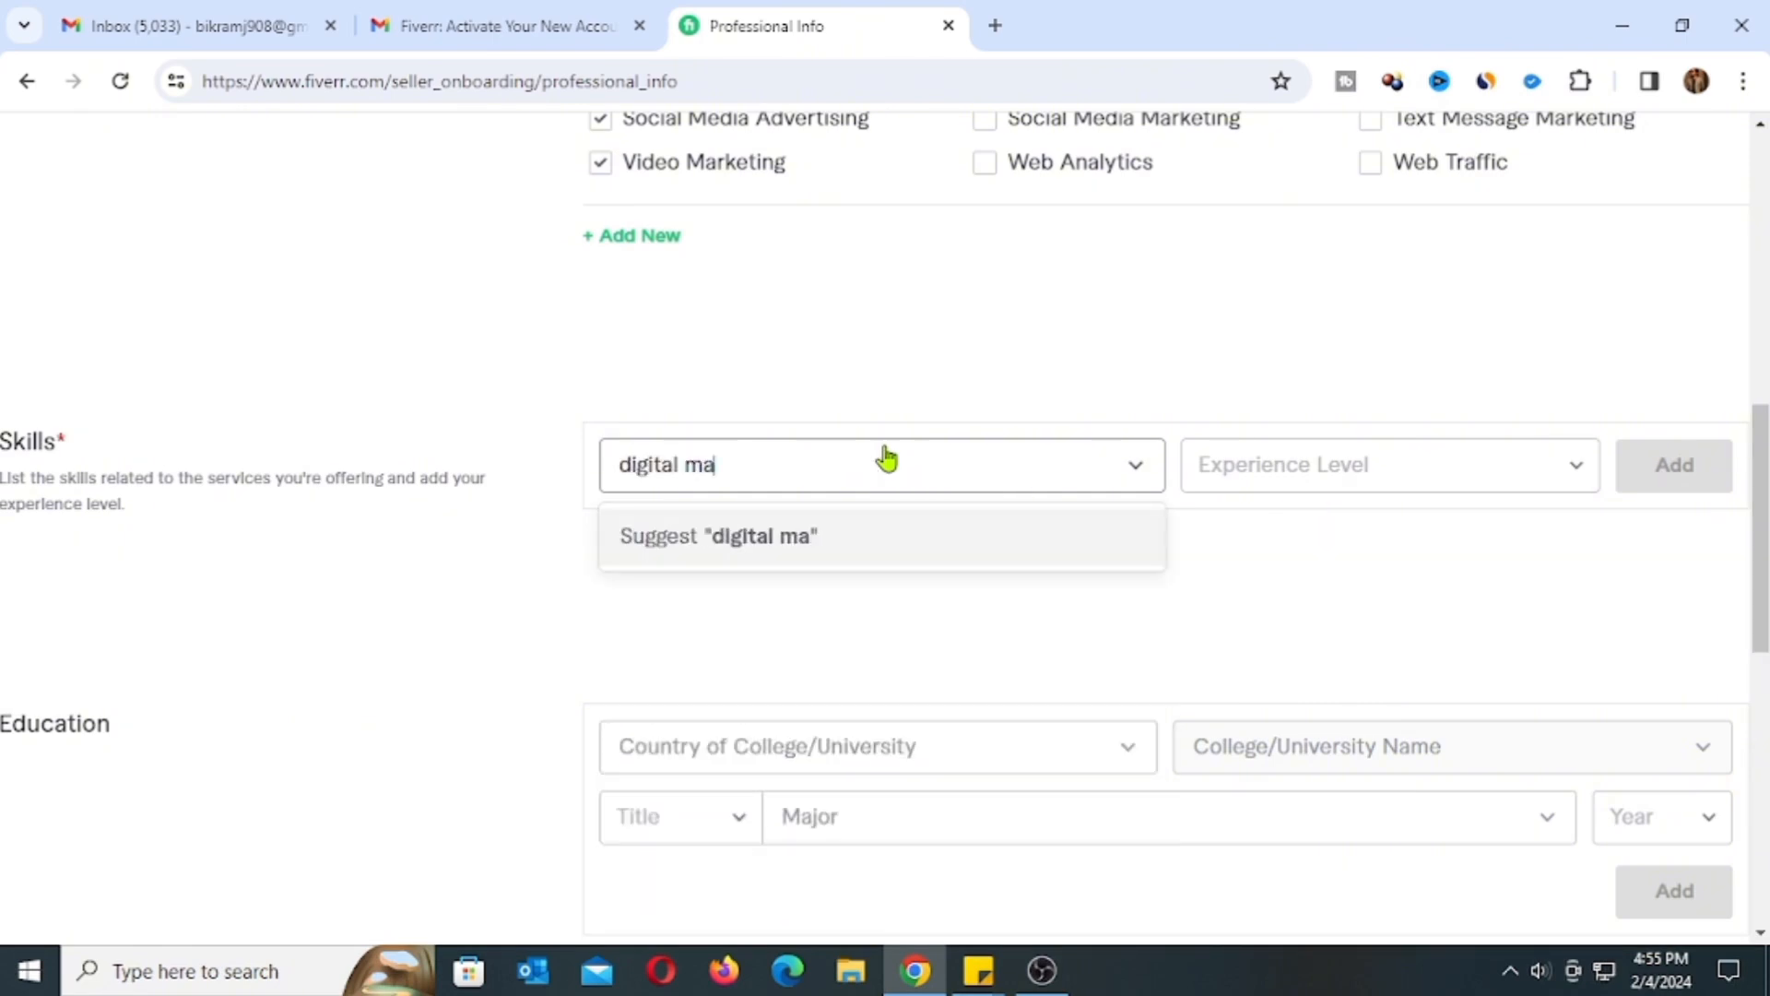
text(rketing)
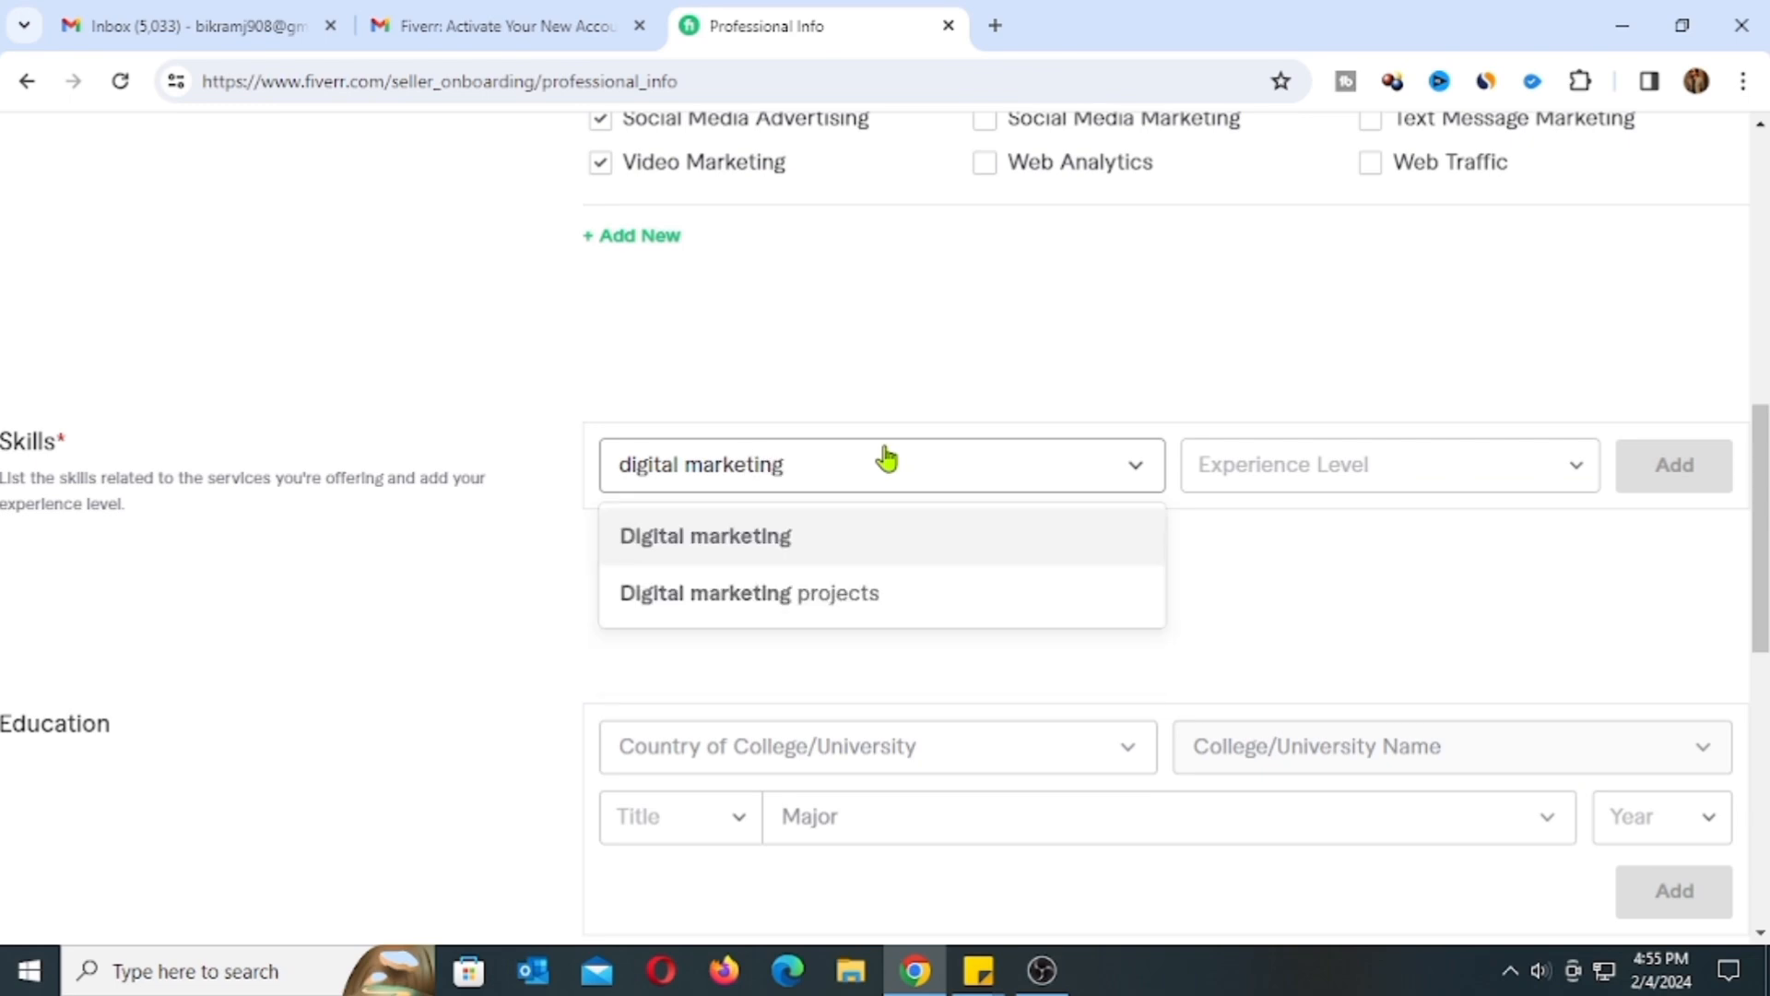
click(769, 542)
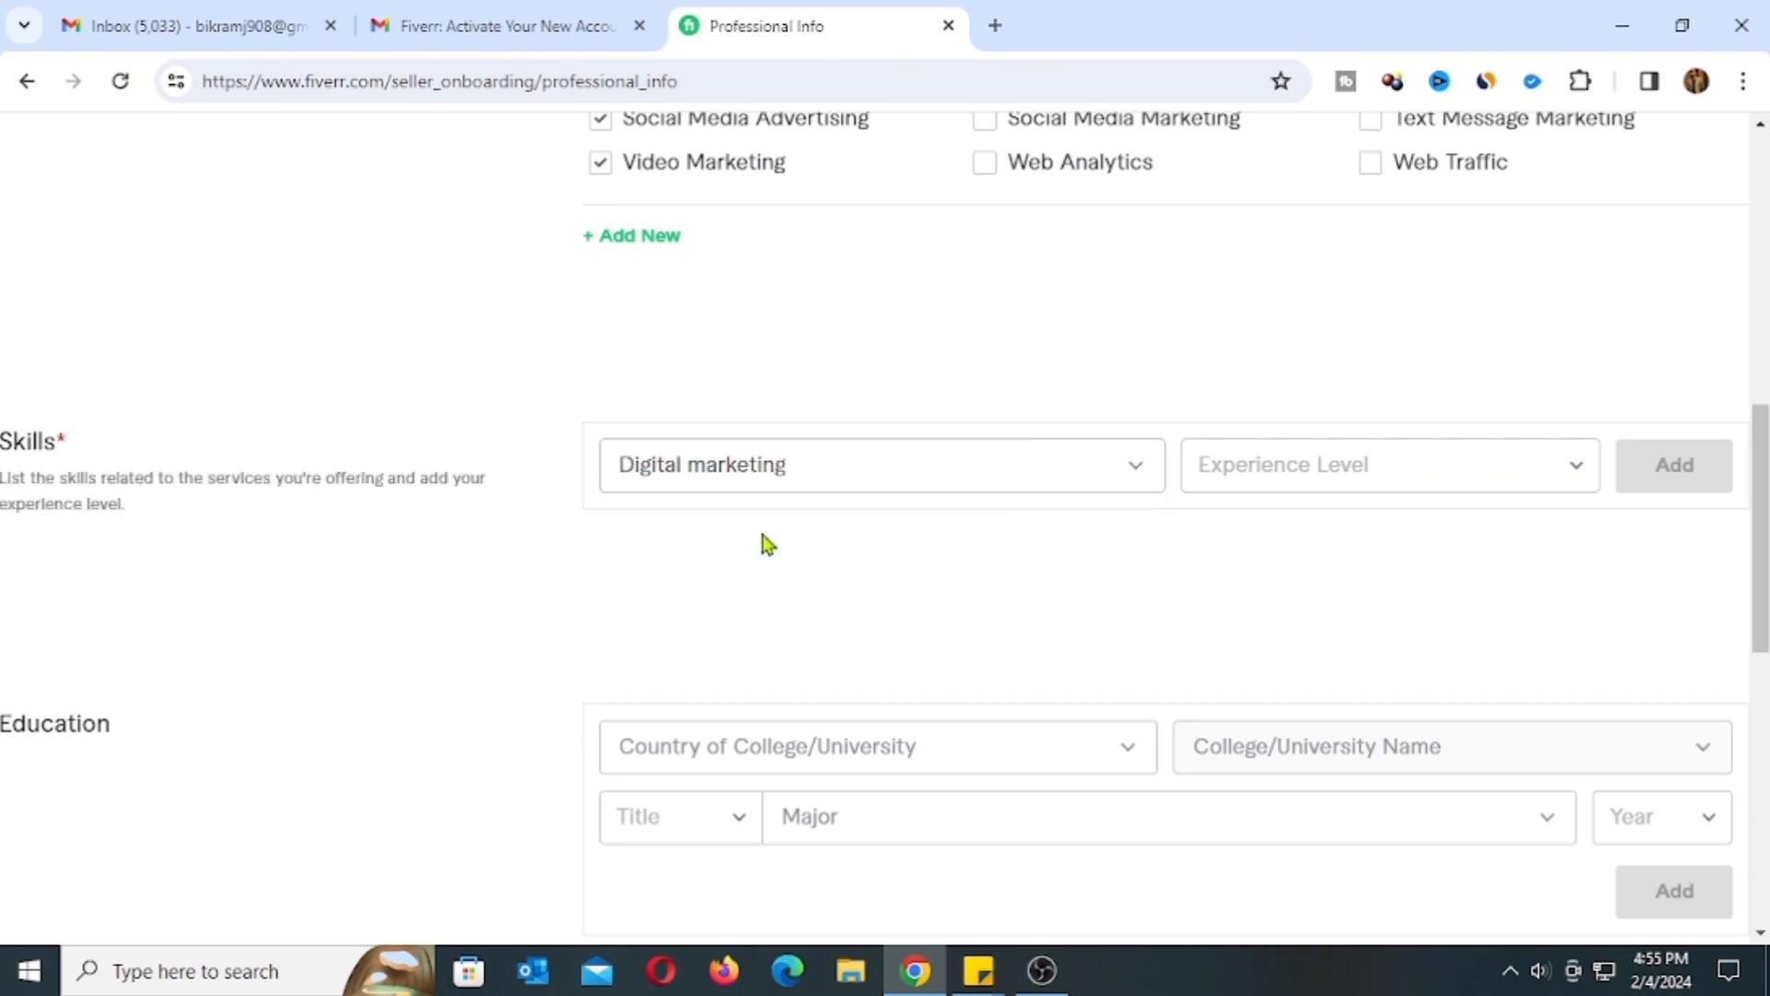
click(1500, 478)
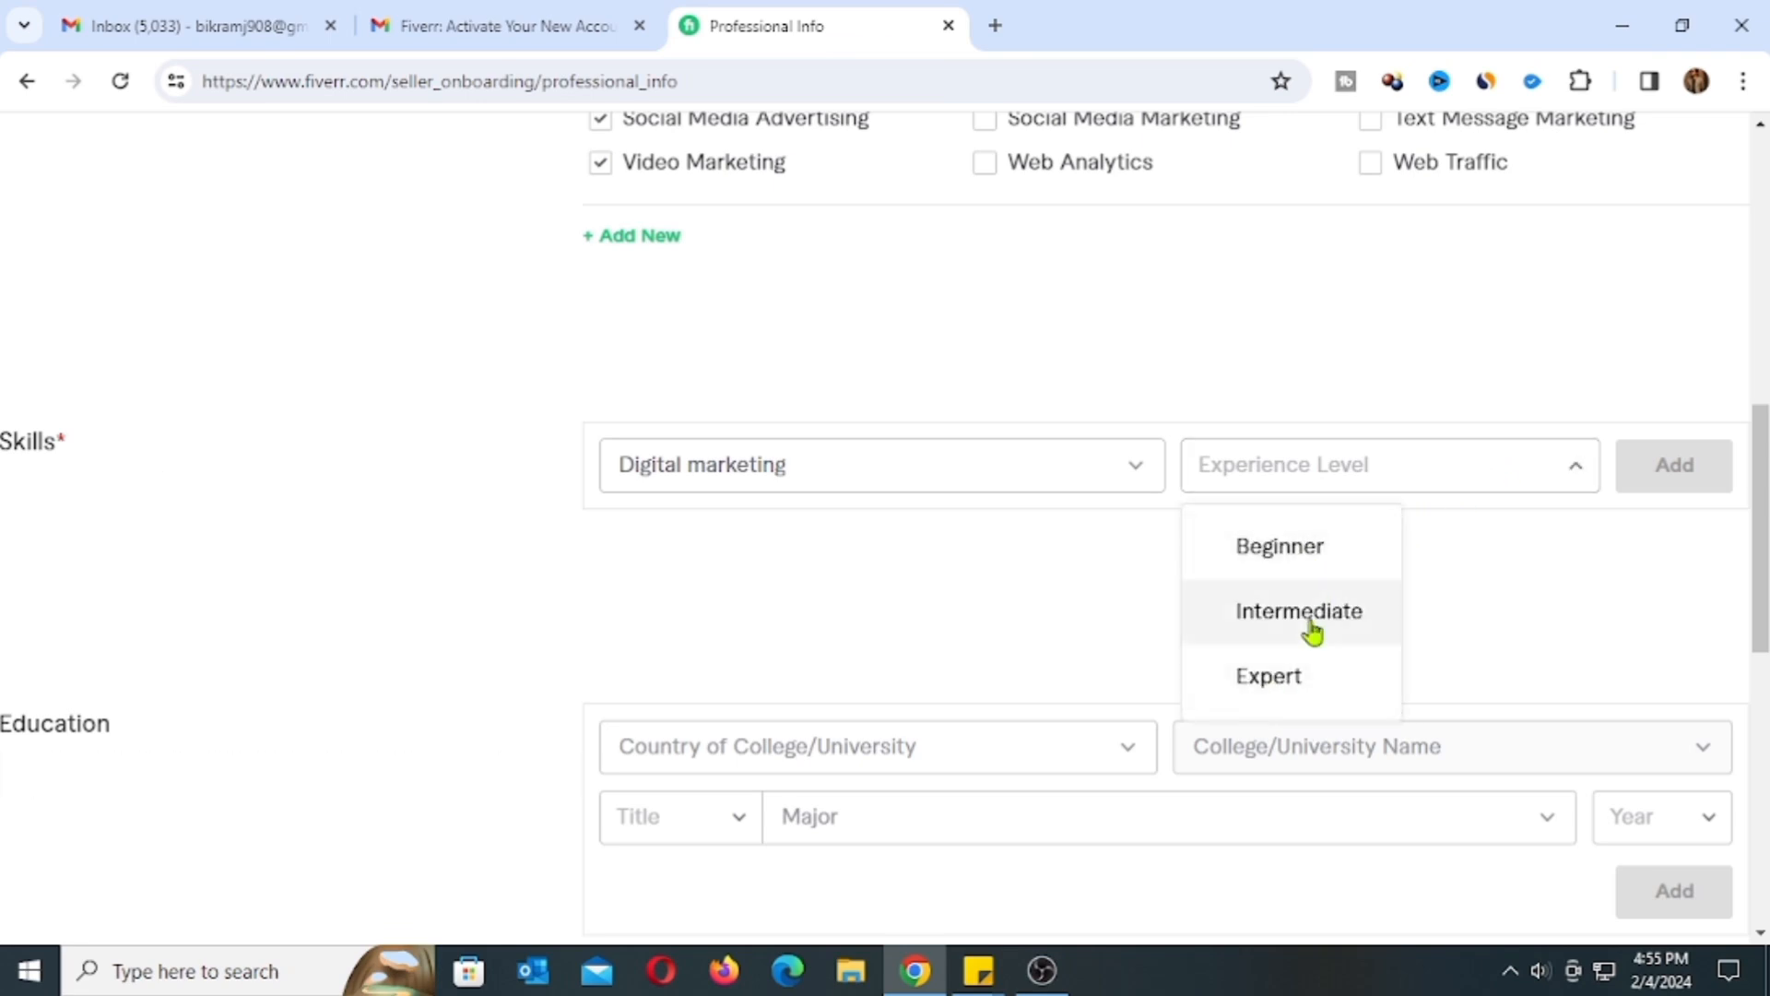
click(1297, 691)
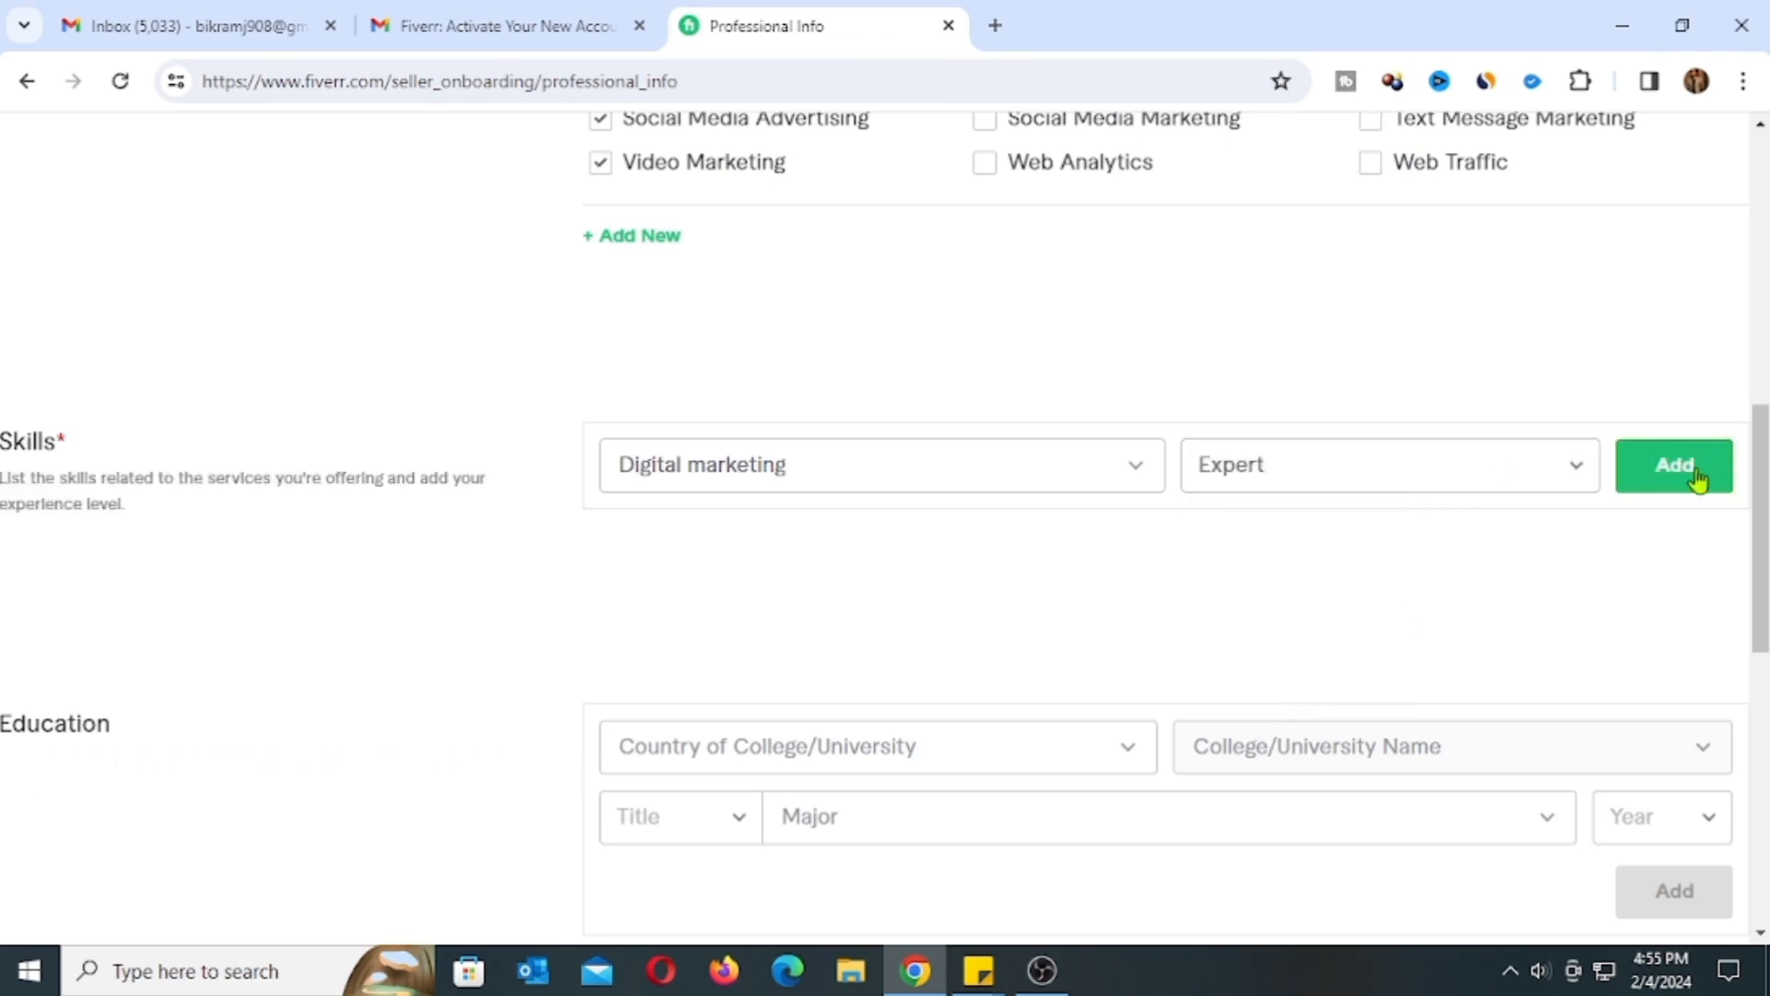
click(1697, 478)
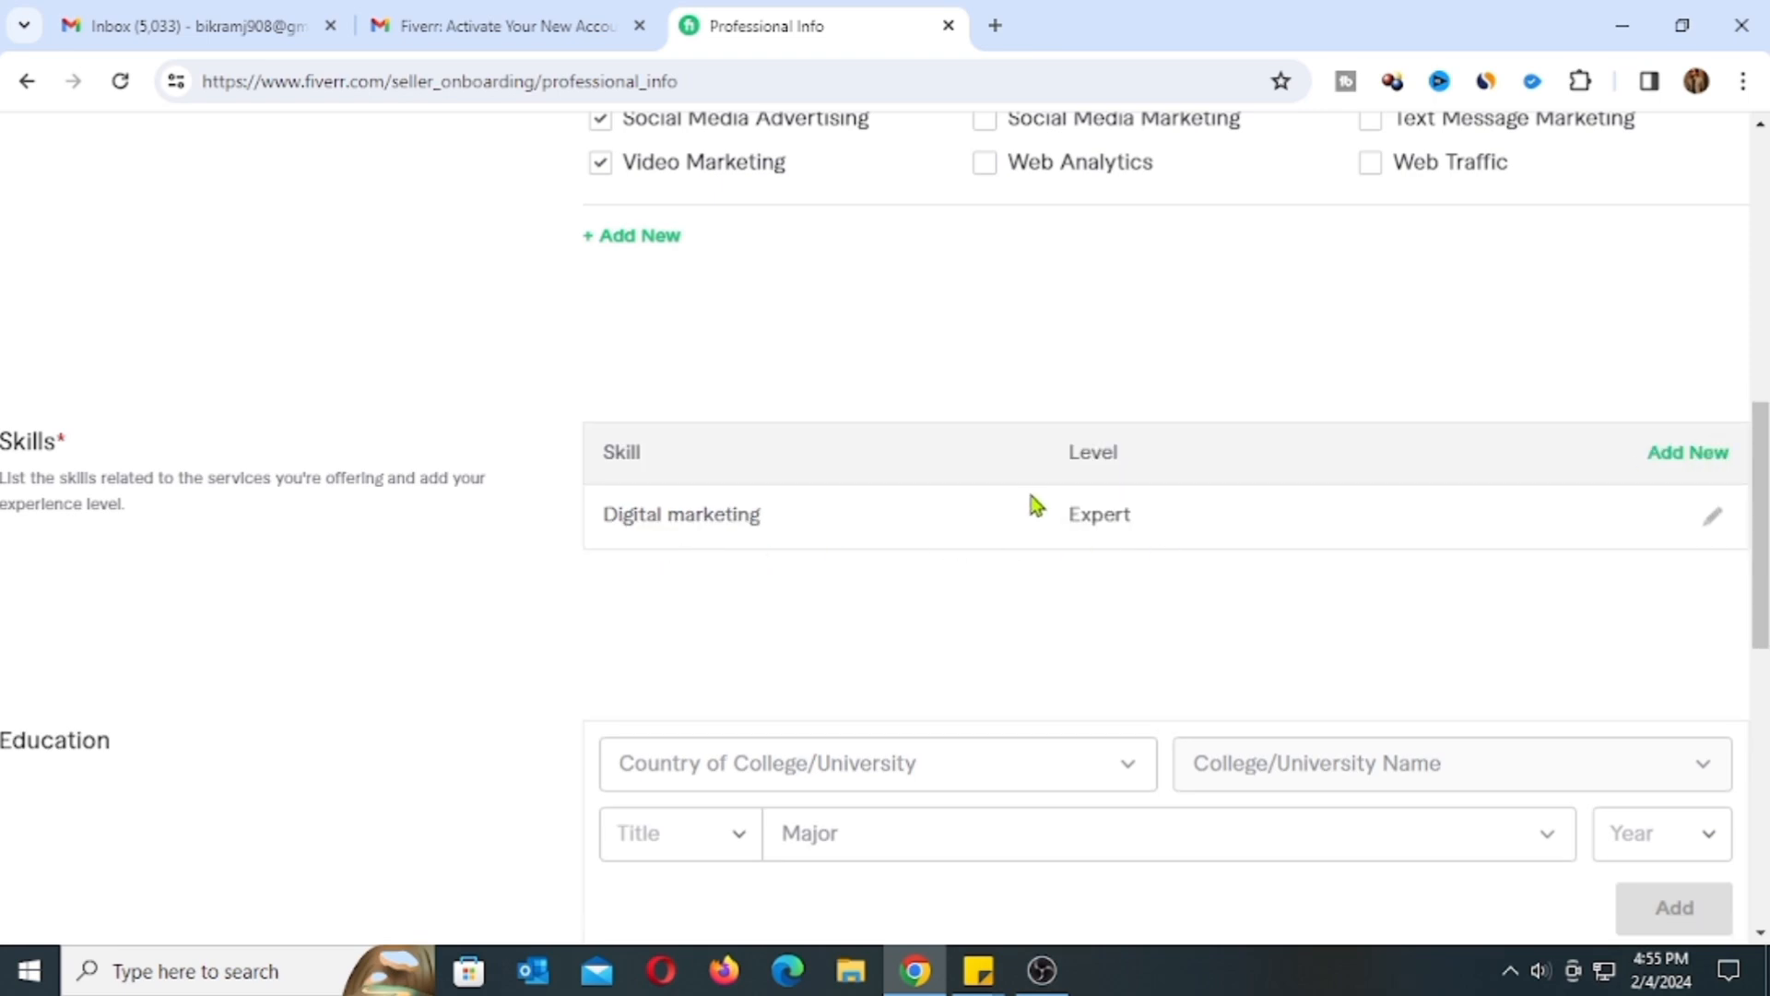
Add 'Social media management' as a second skill at Expert level
click(1682, 456)
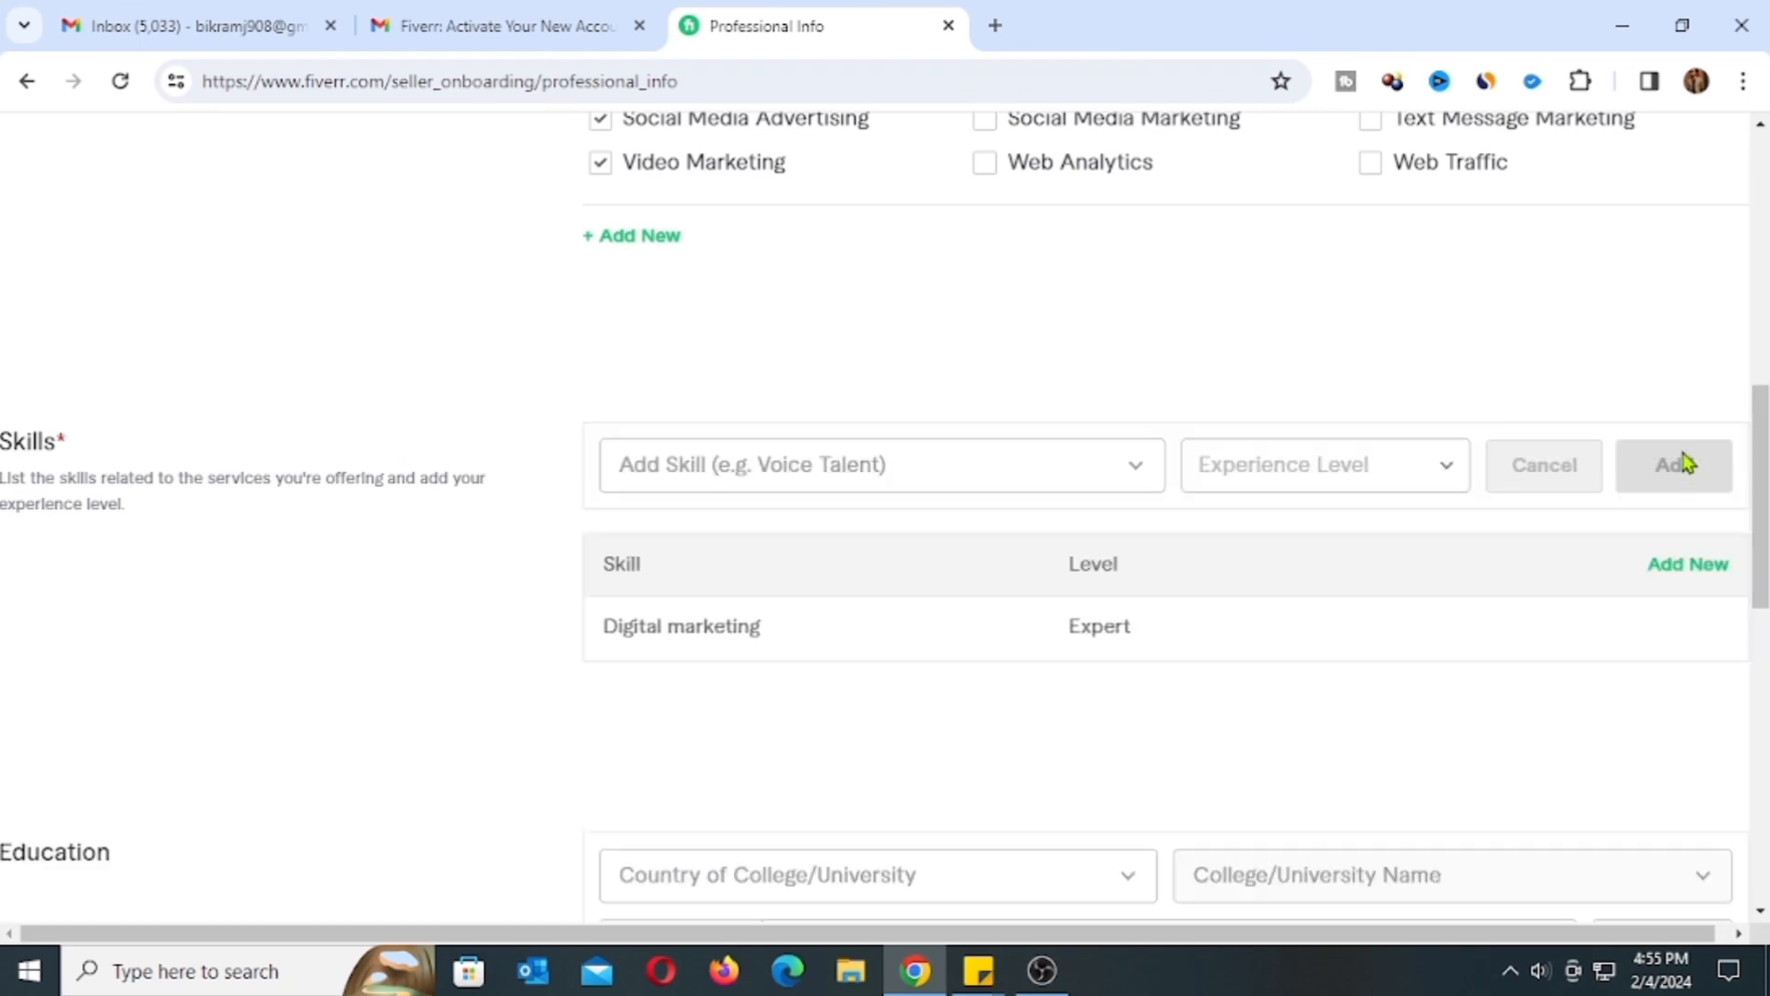
click(919, 473)
text(Social media management)
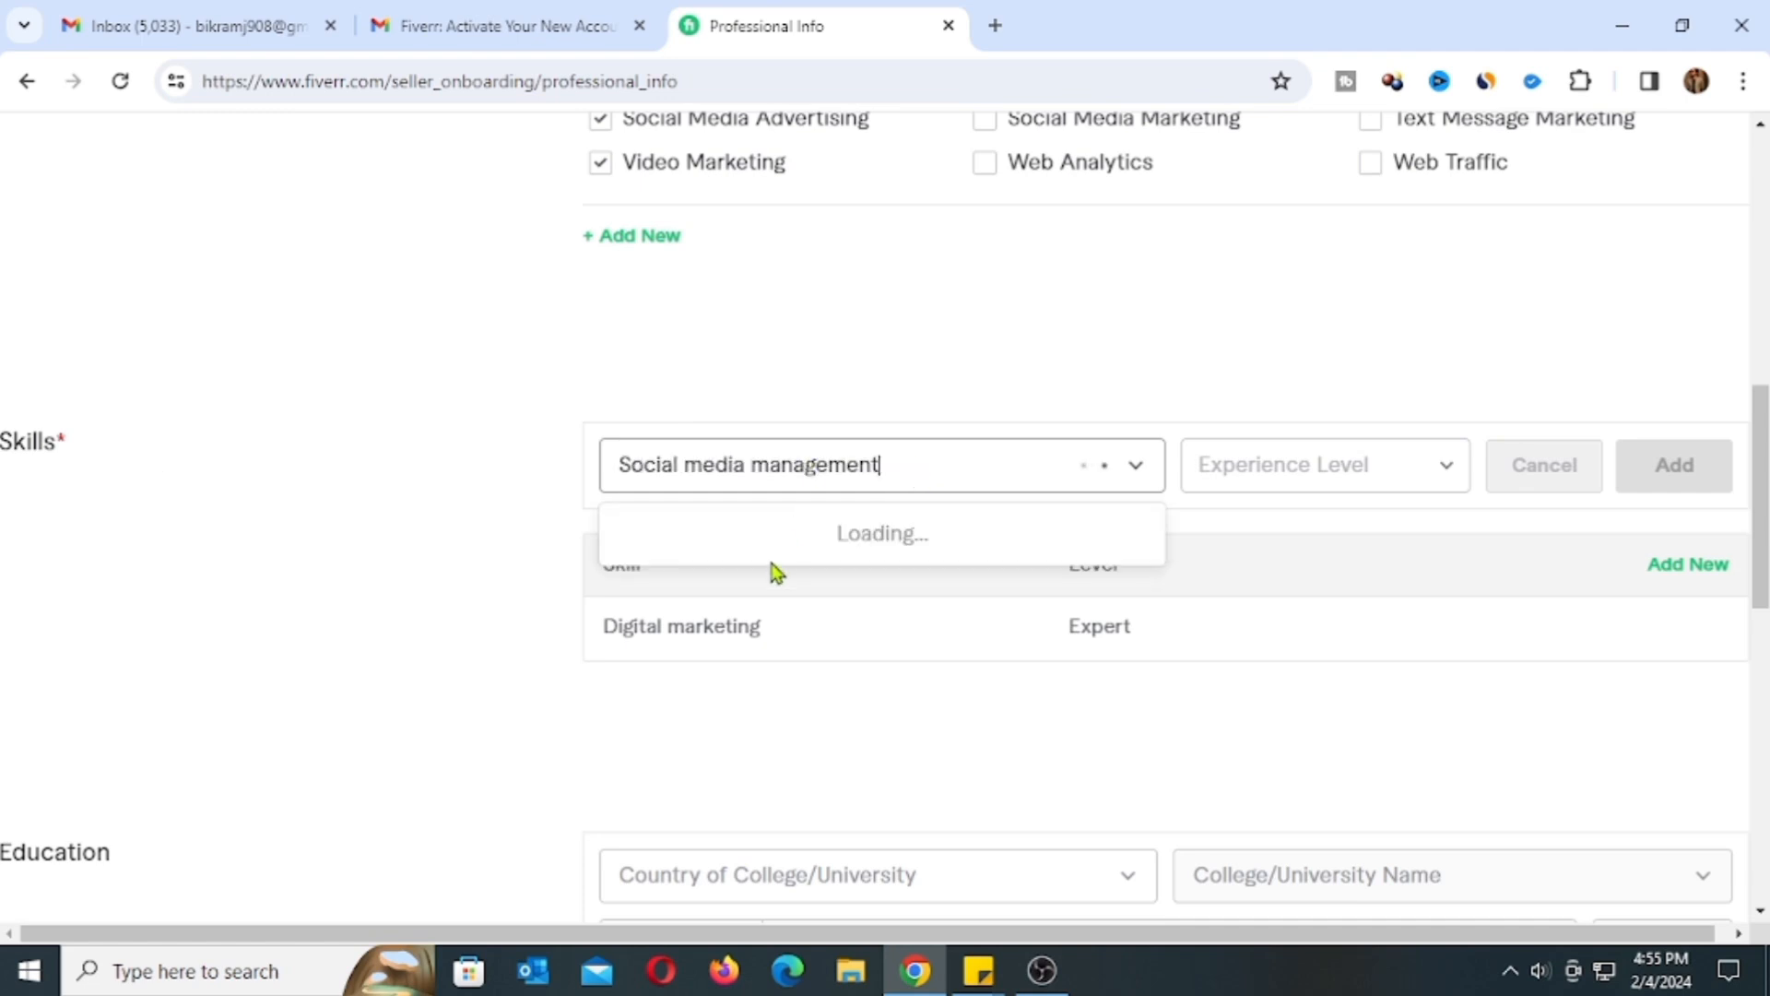
click(822, 552)
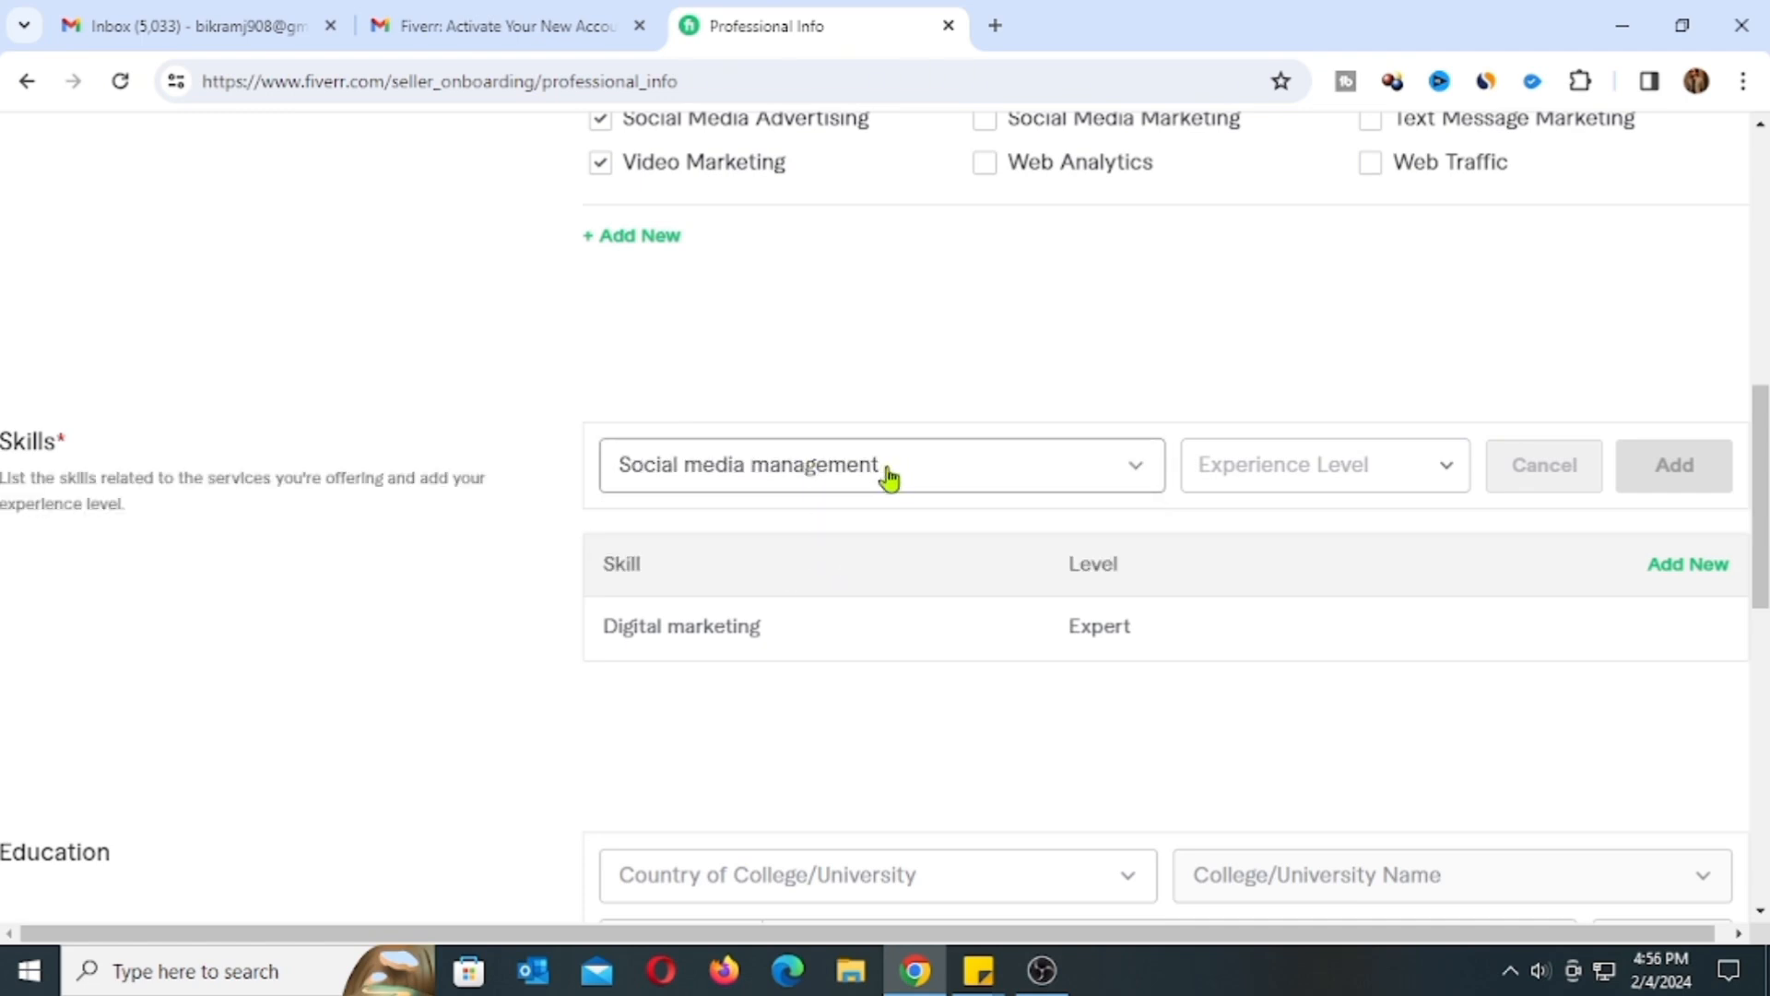
click(1407, 490)
click(1268, 677)
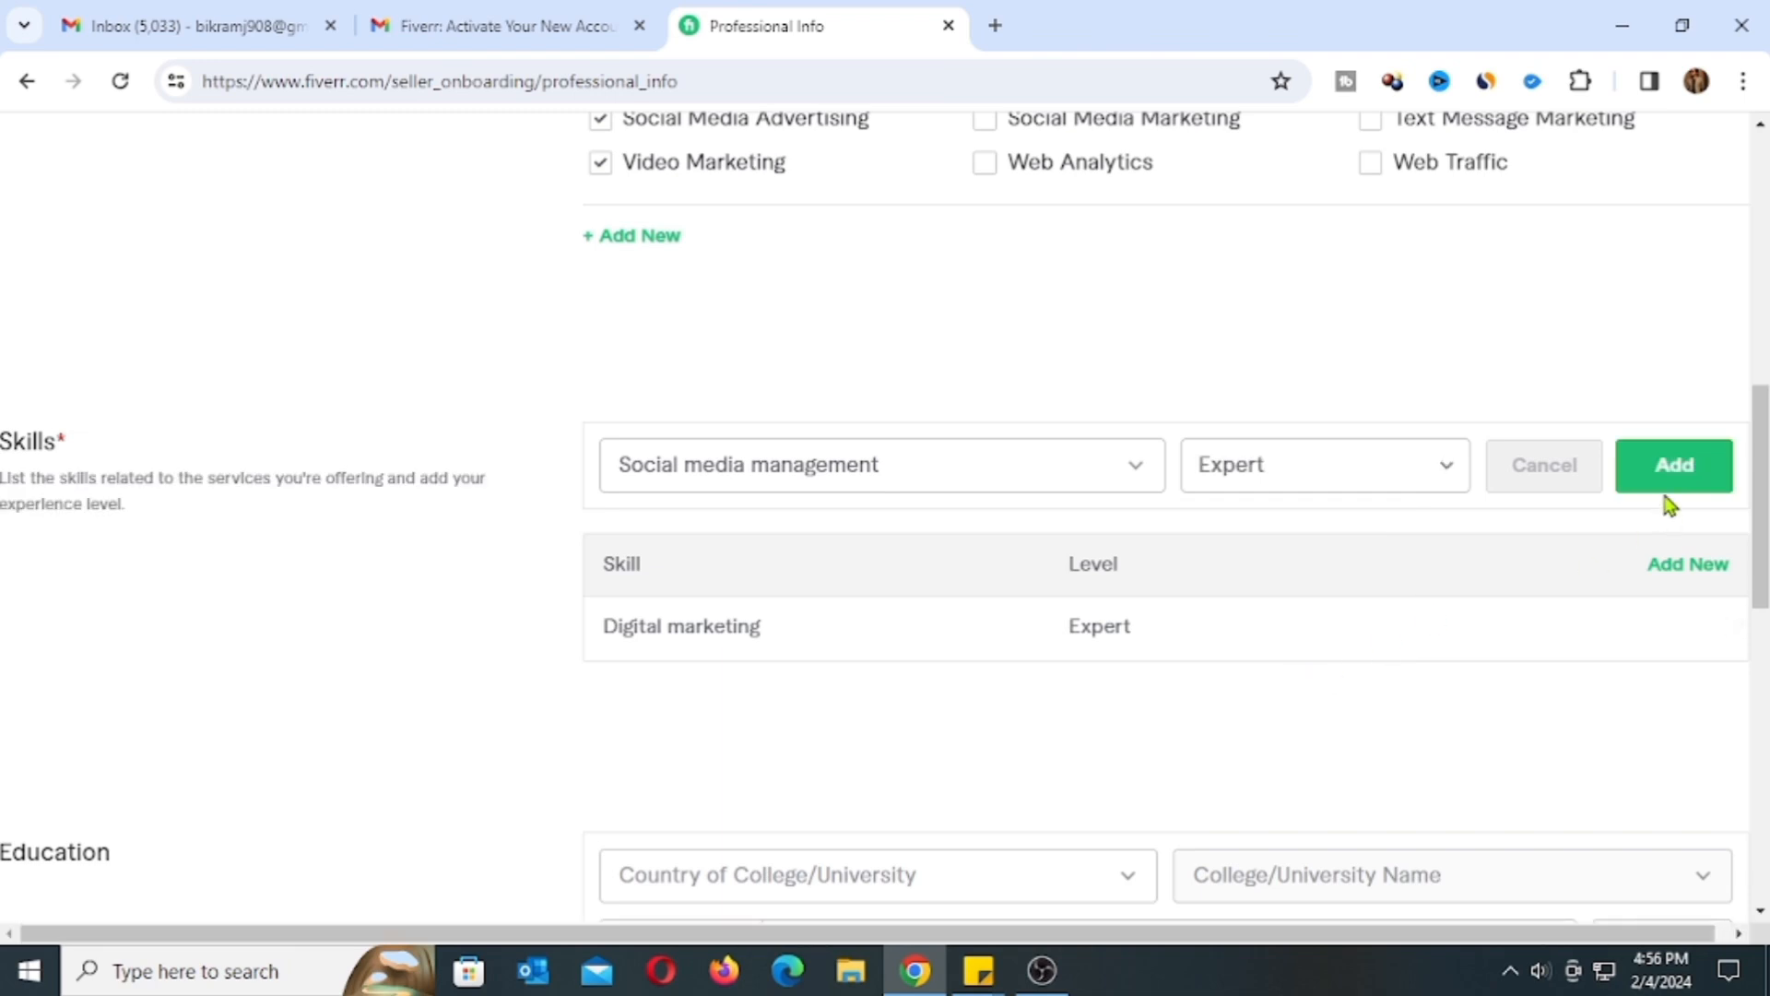
click(1674, 479)
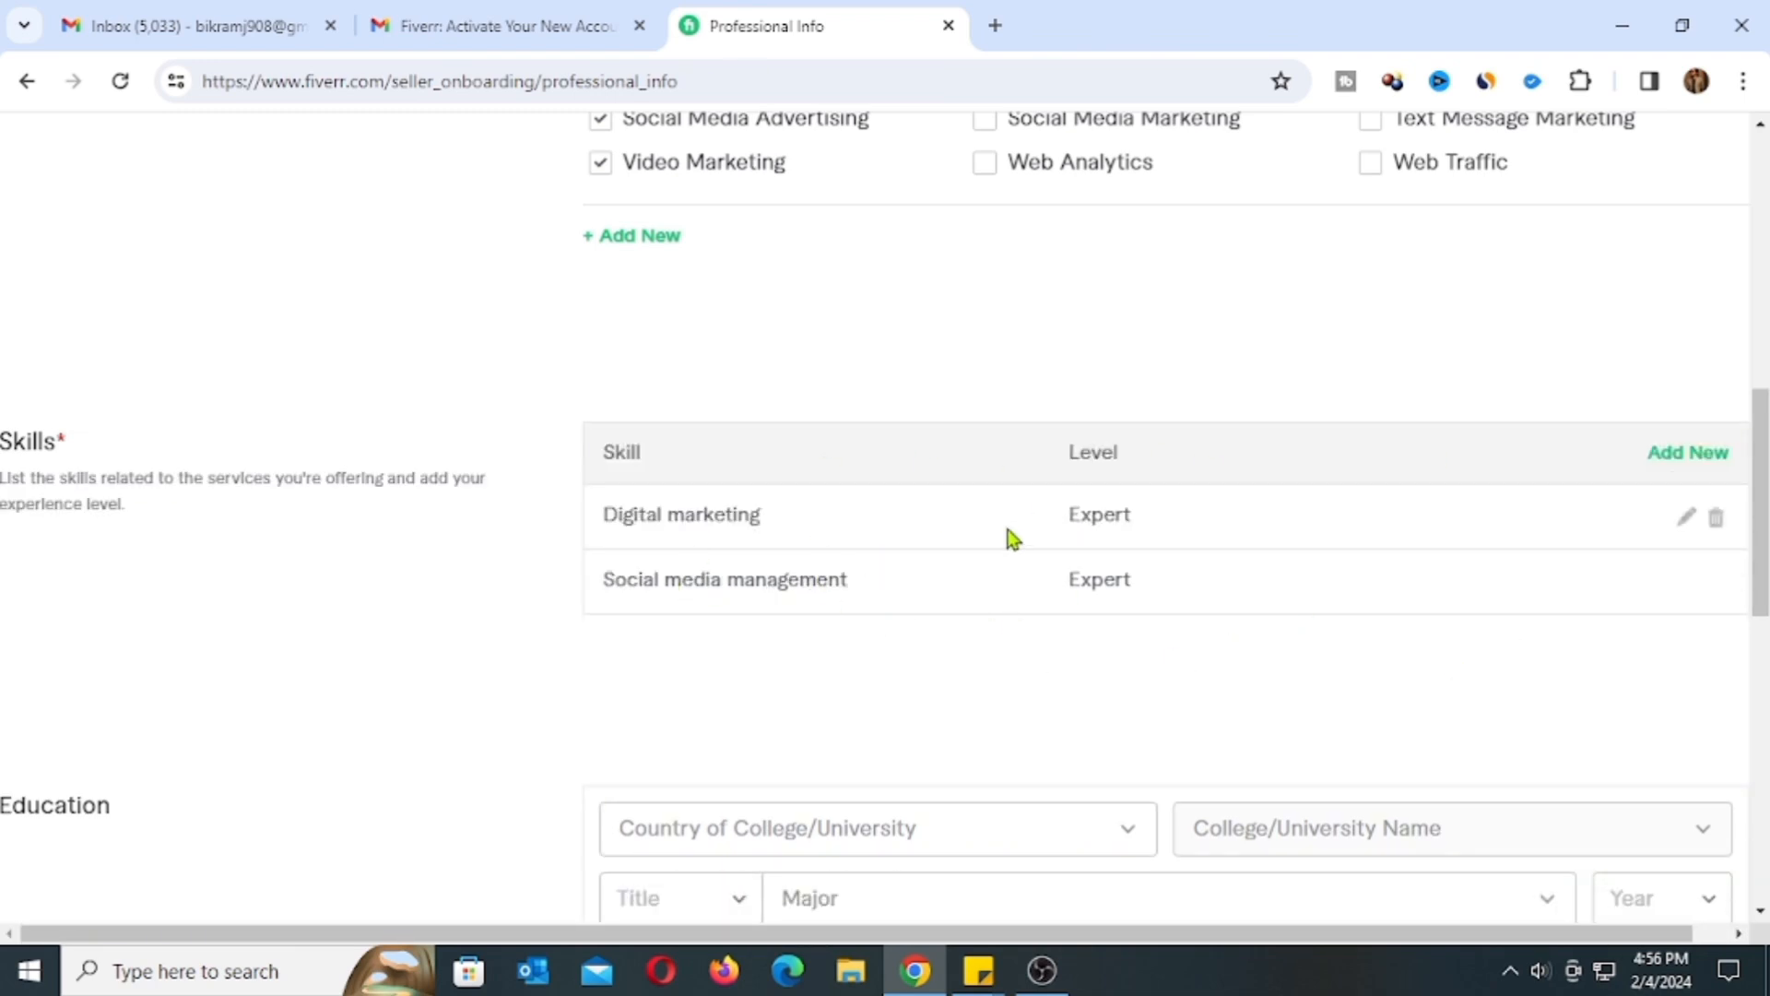
Set the college's country to Bangladesh in the Education section
scroll(1330, 523, down, 3)
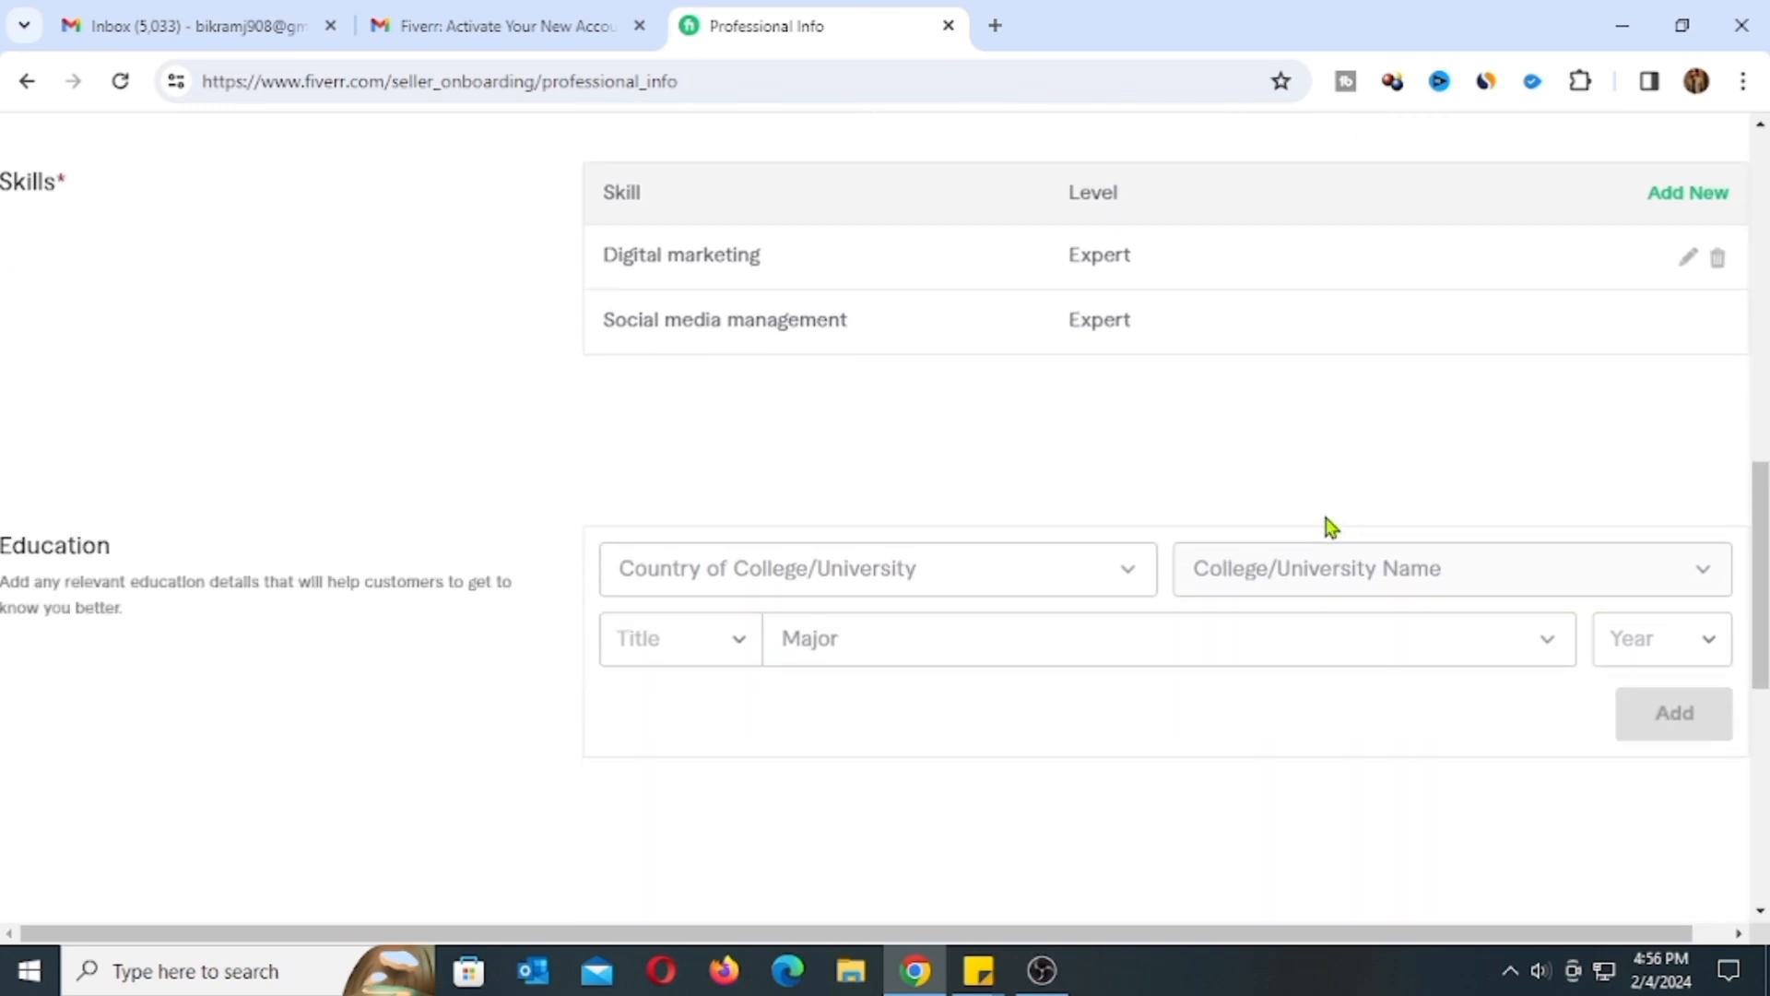
drag(136, 553, 12, 544)
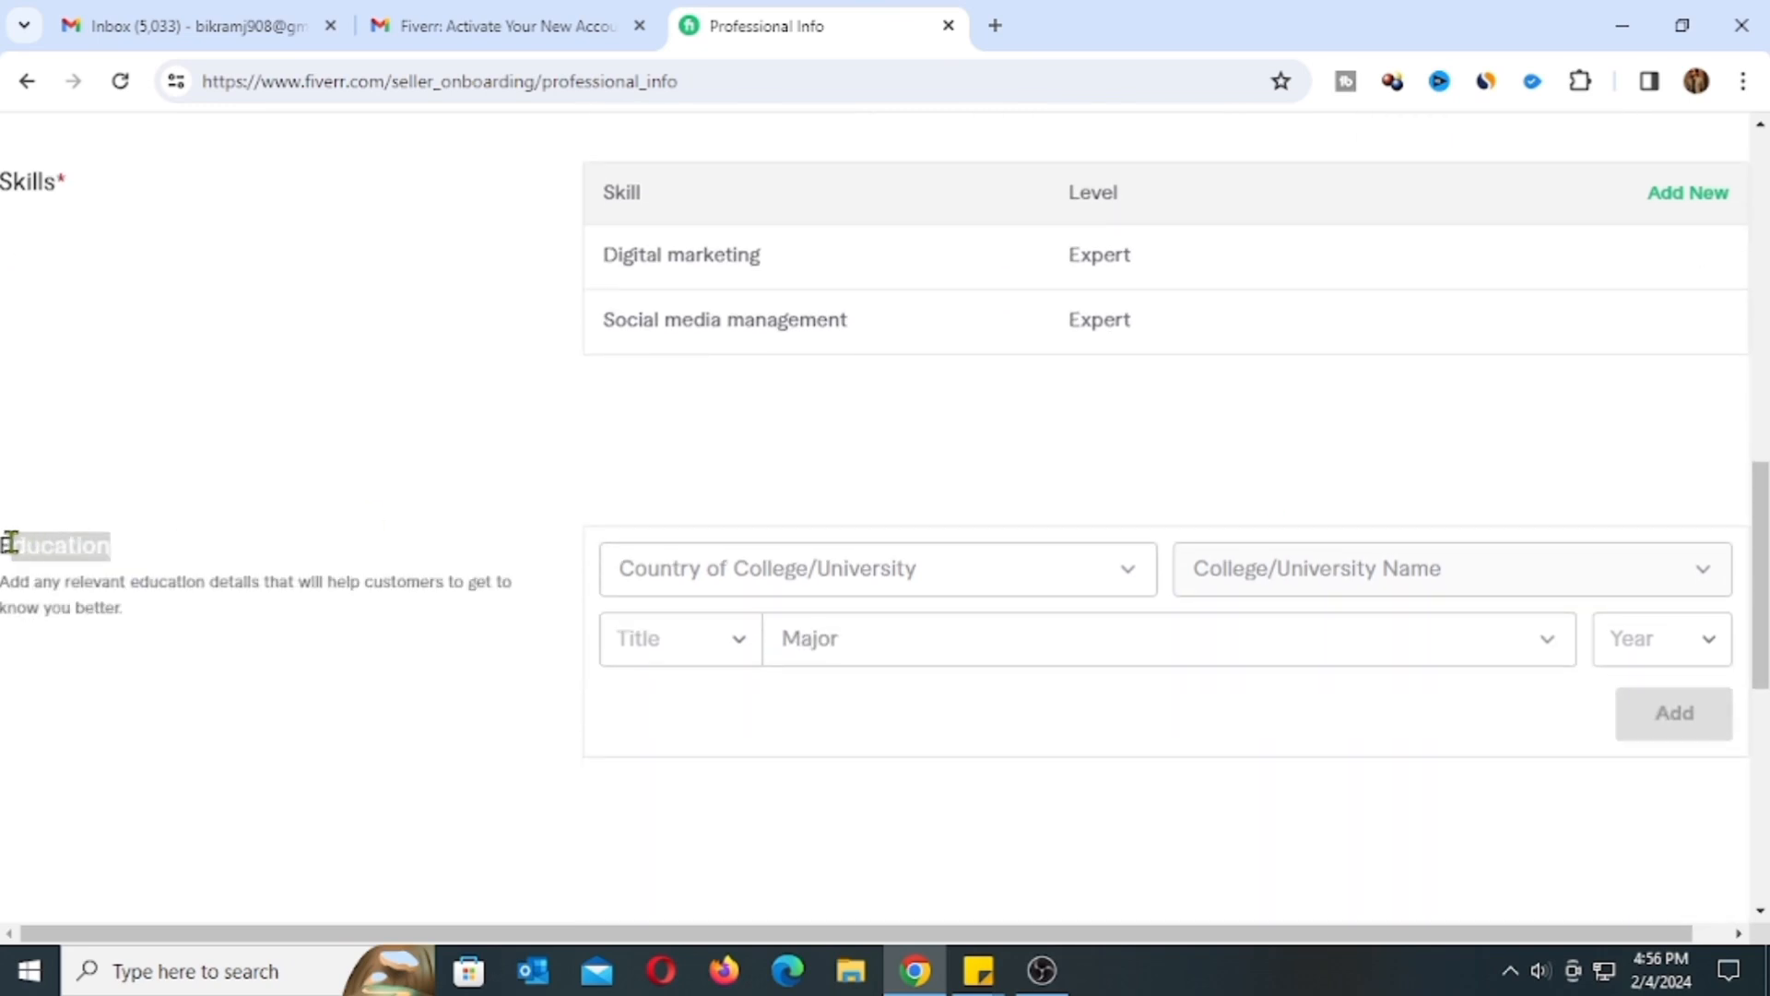
click(214, 535)
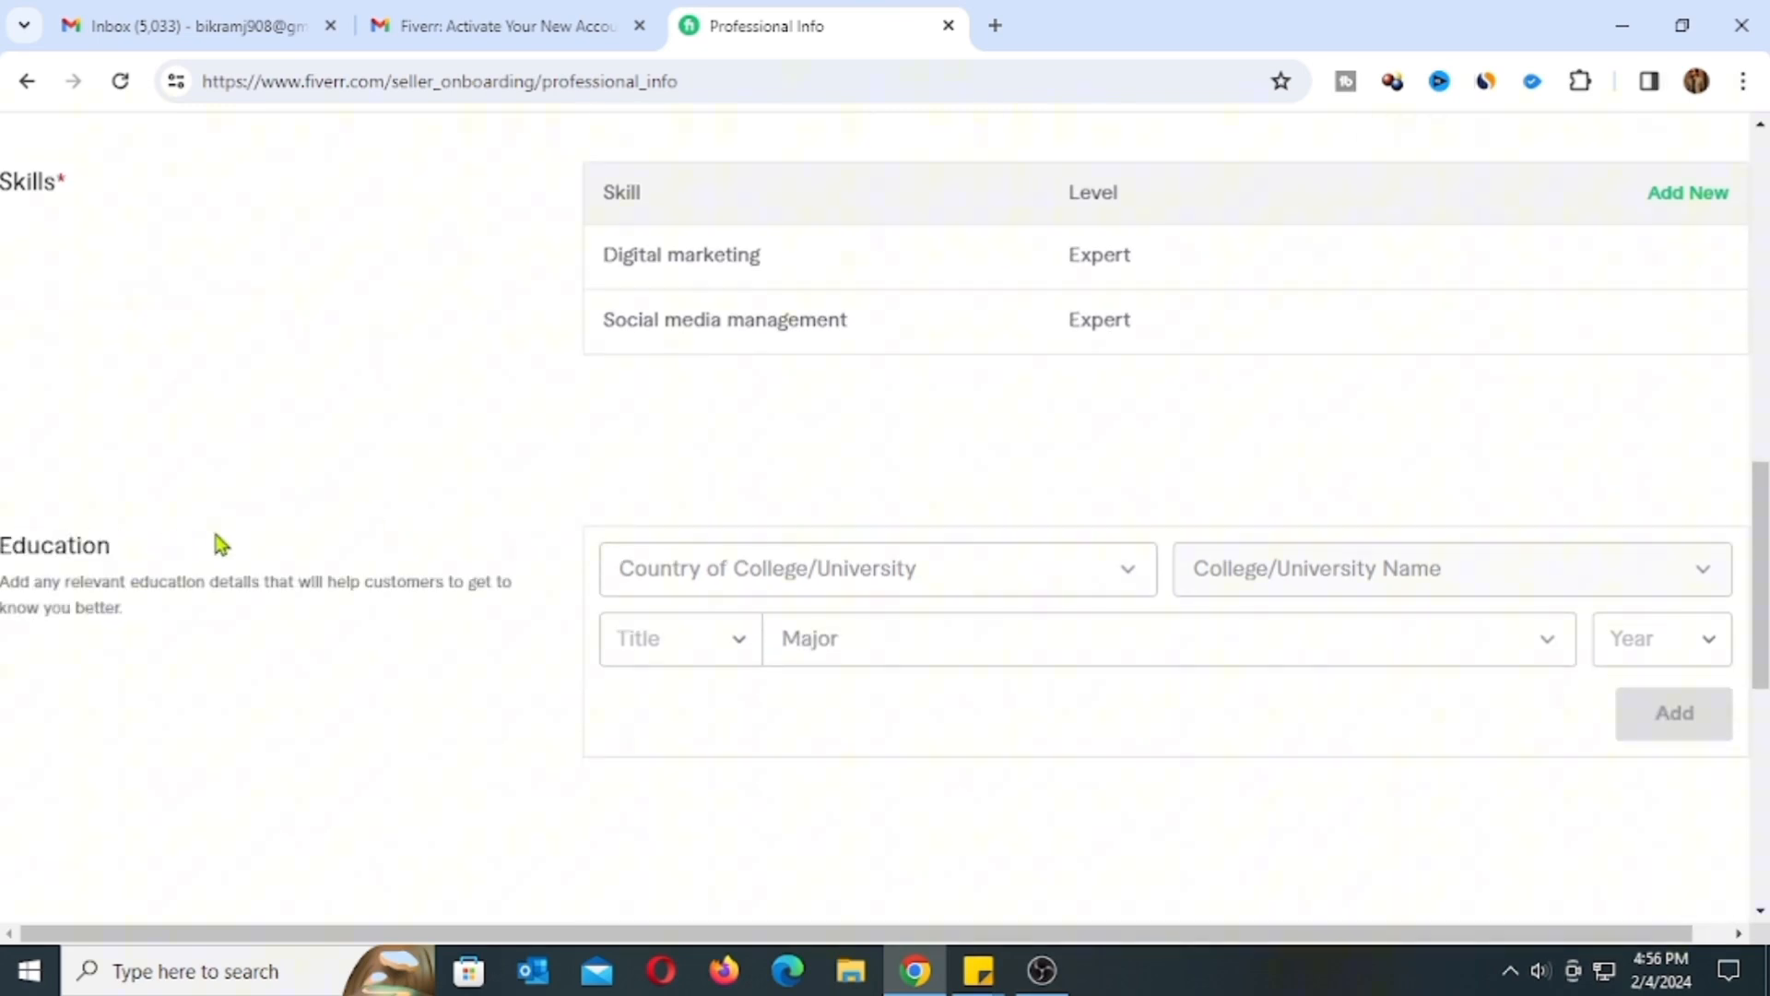
click(1139, 578)
click(921, 581)
click(1064, 586)
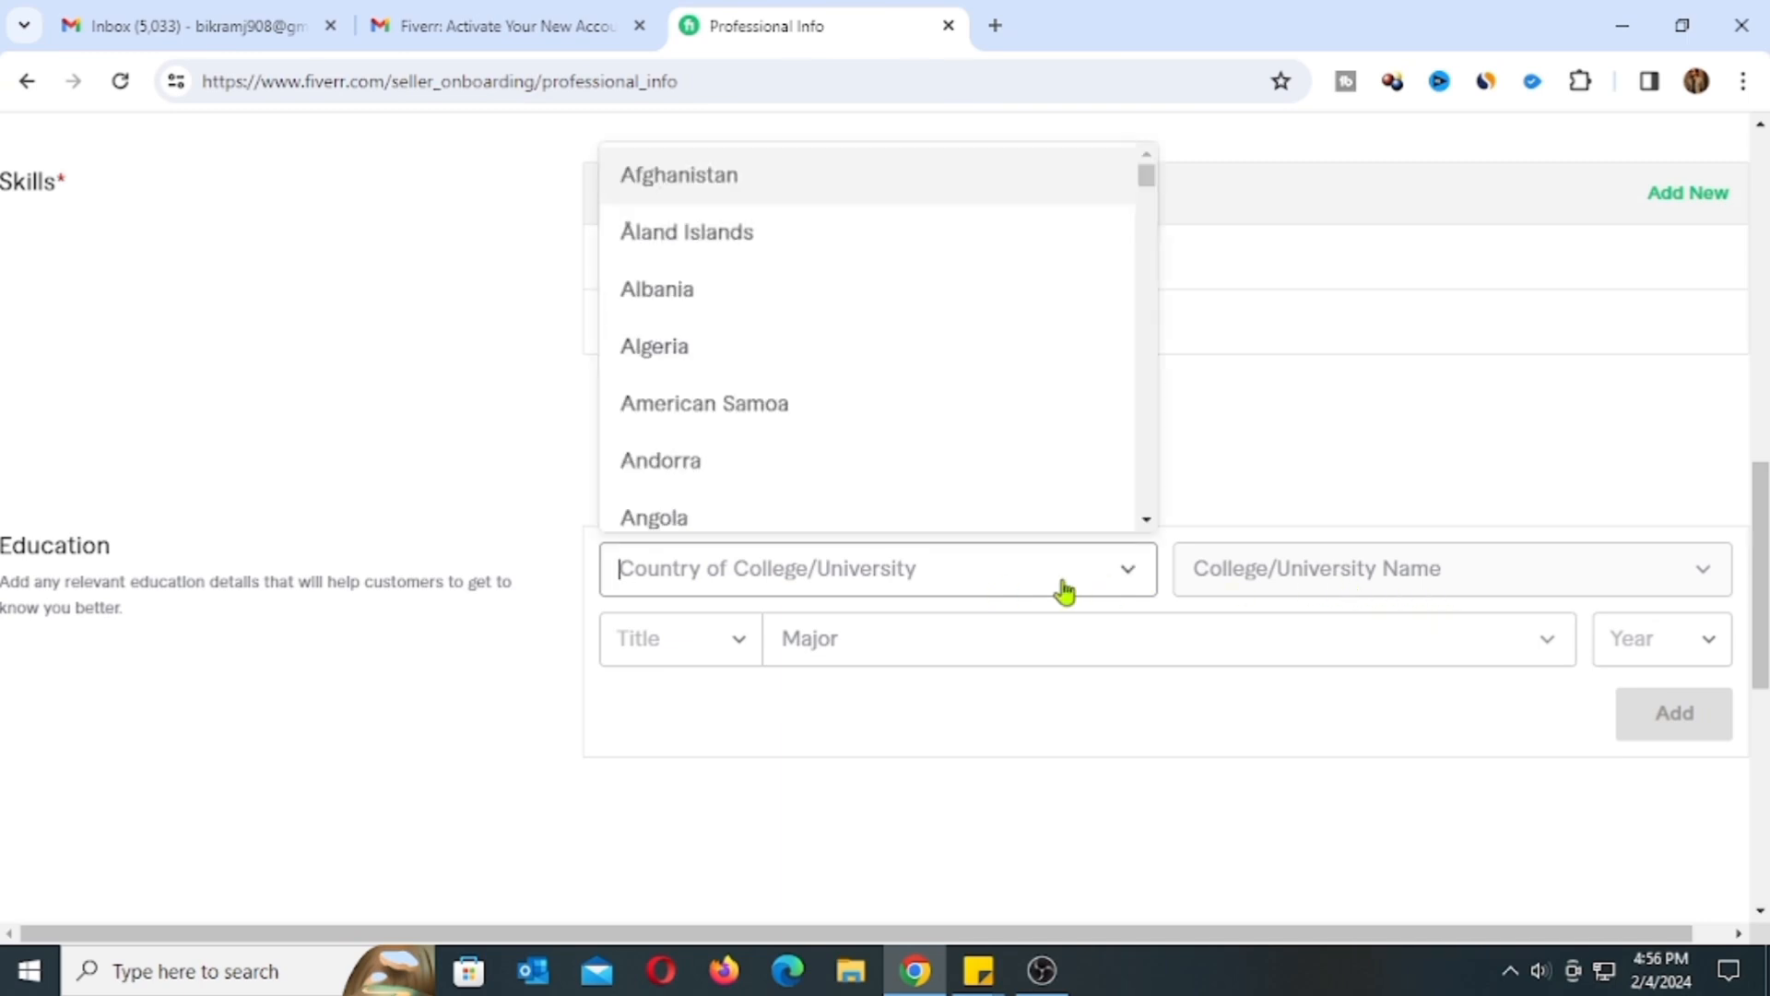
scroll(1036, 382, down, 6)
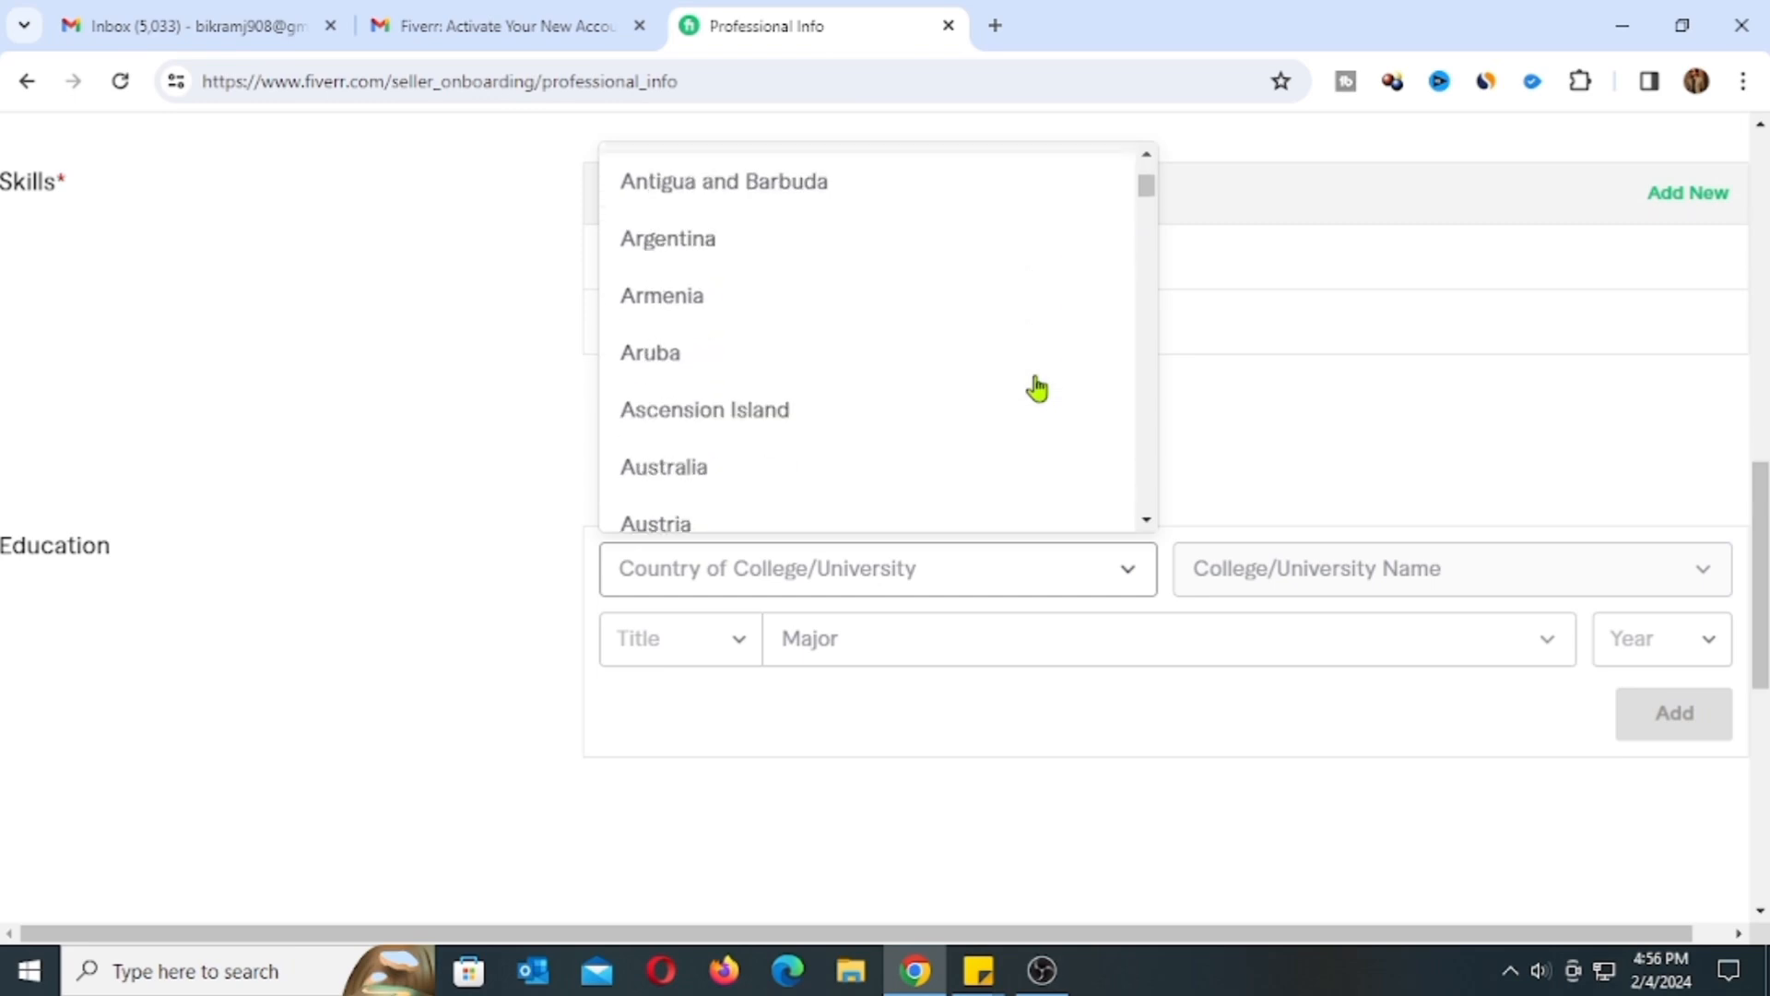
scroll(775, 501, down, 2)
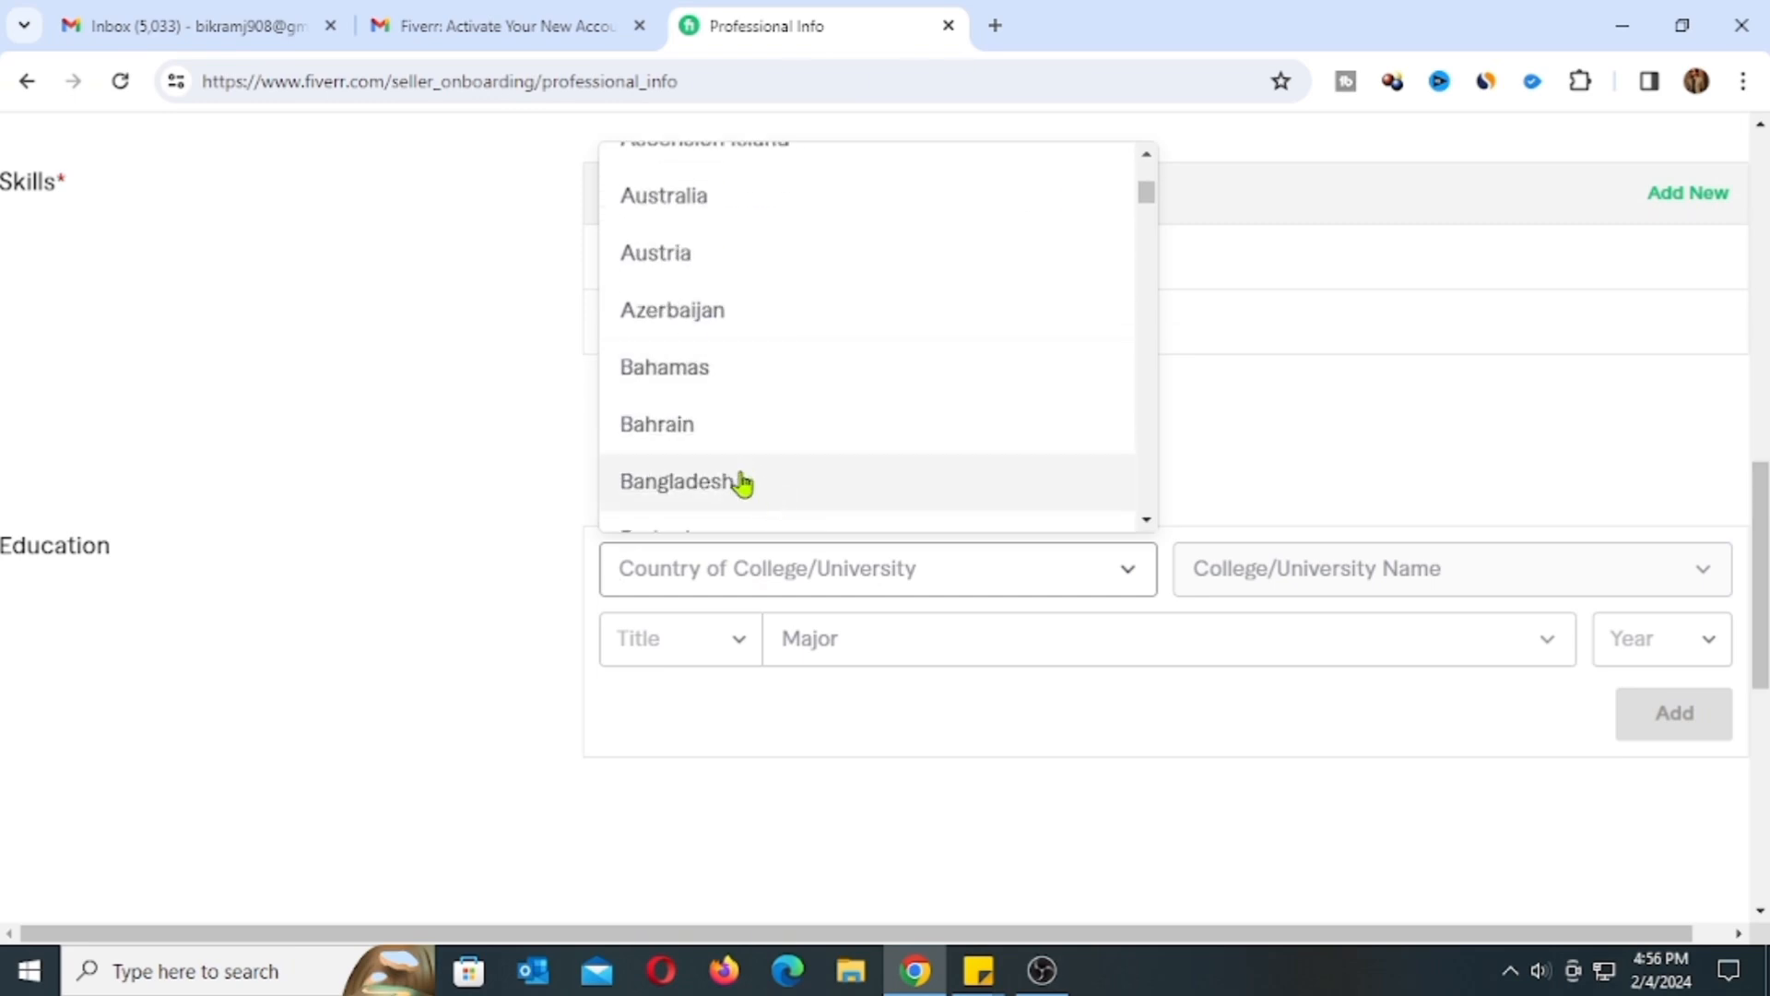
click(738, 478)
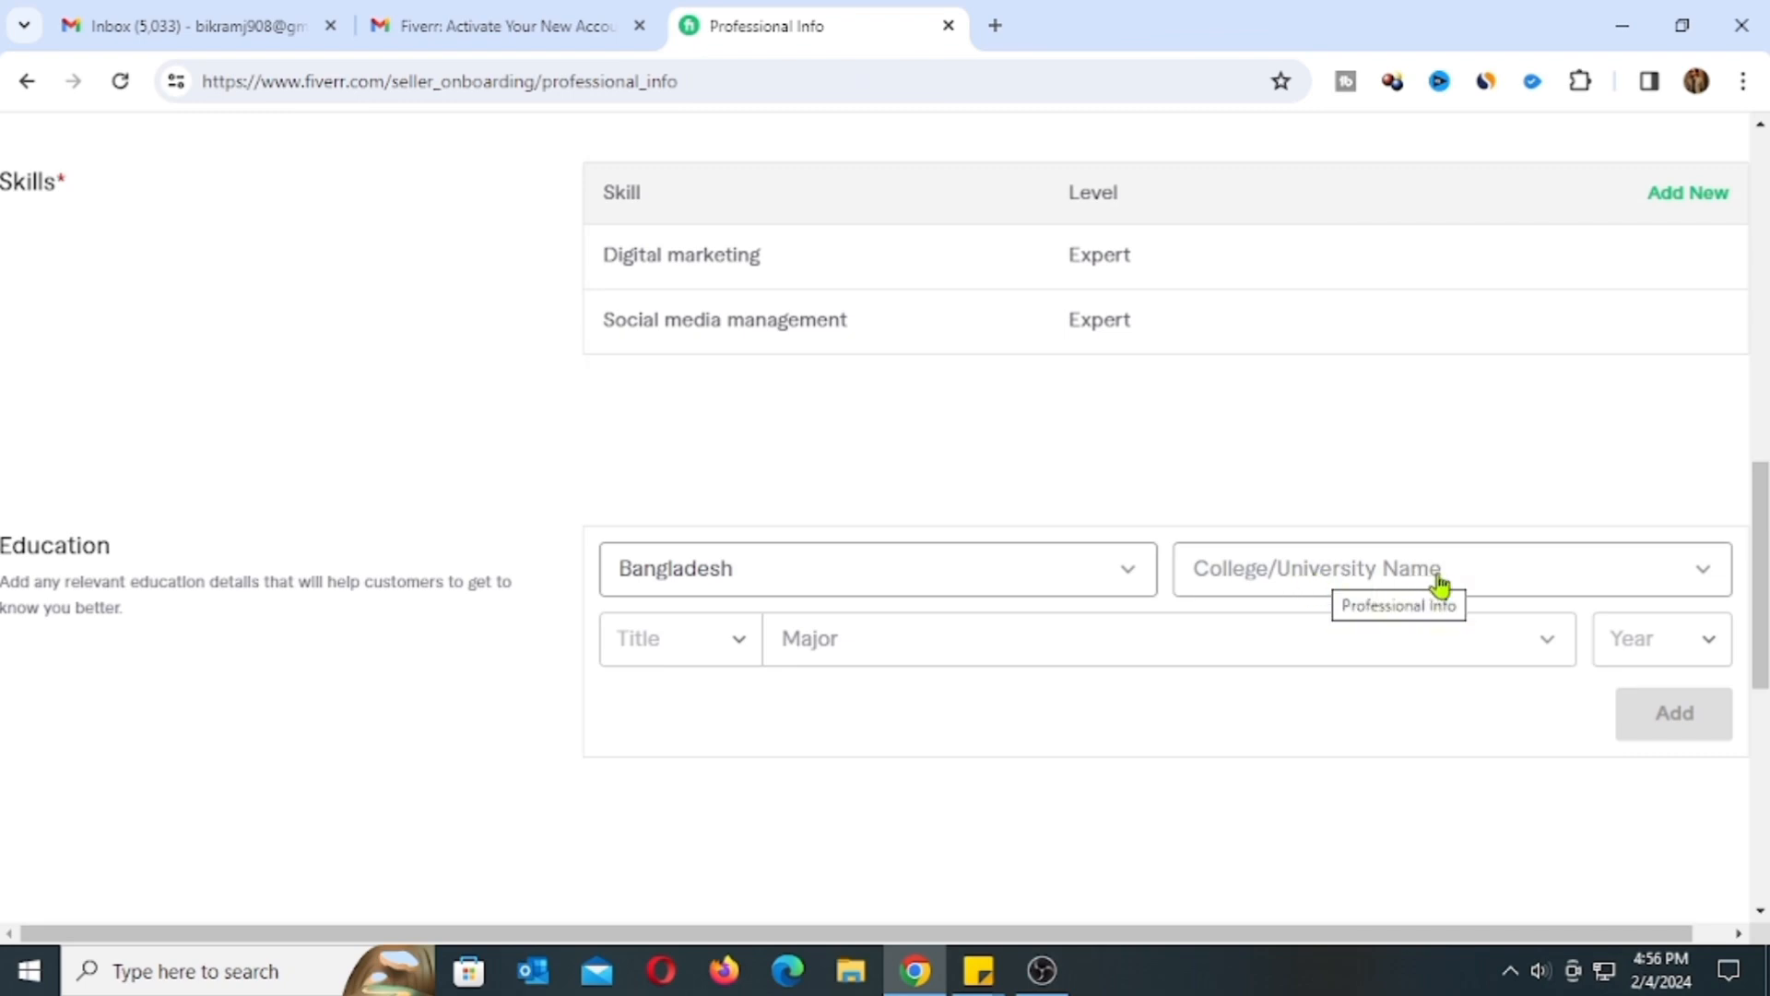
Fill in college MM Collage, the digital marketing diploma major and year 2019
click(1526, 584)
click(1527, 583)
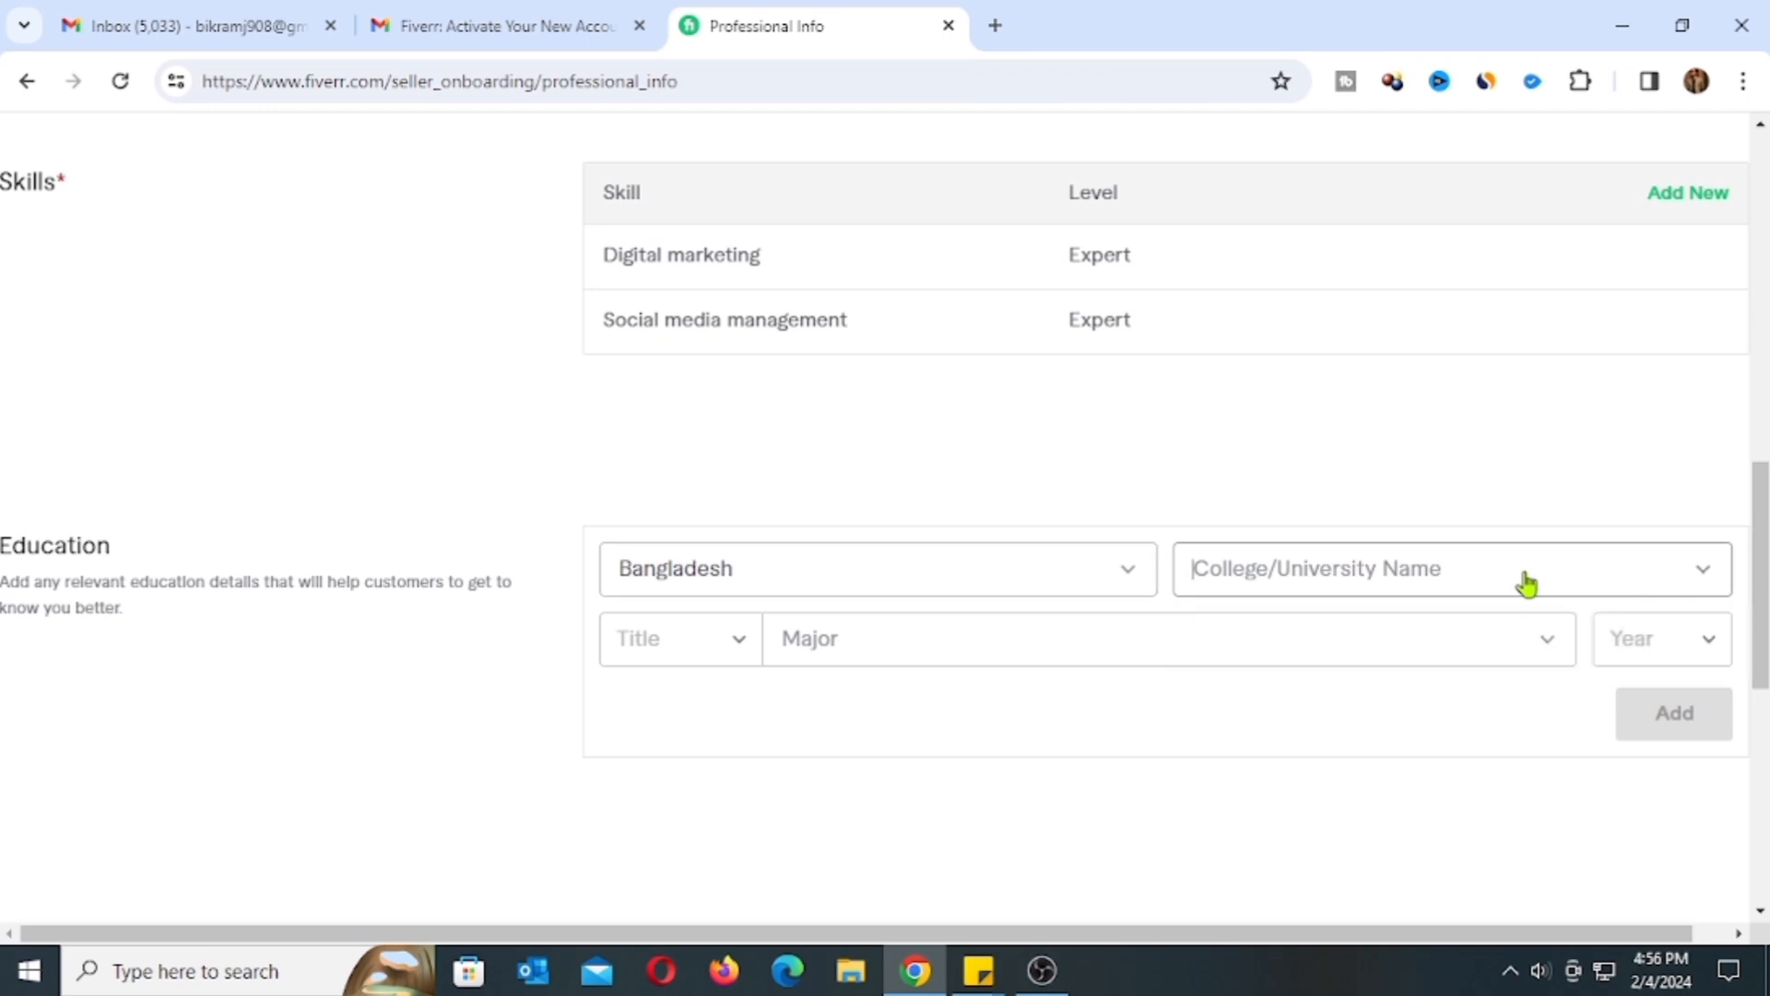
click(1527, 584)
click(1391, 711)
click(1444, 596)
click(1446, 593)
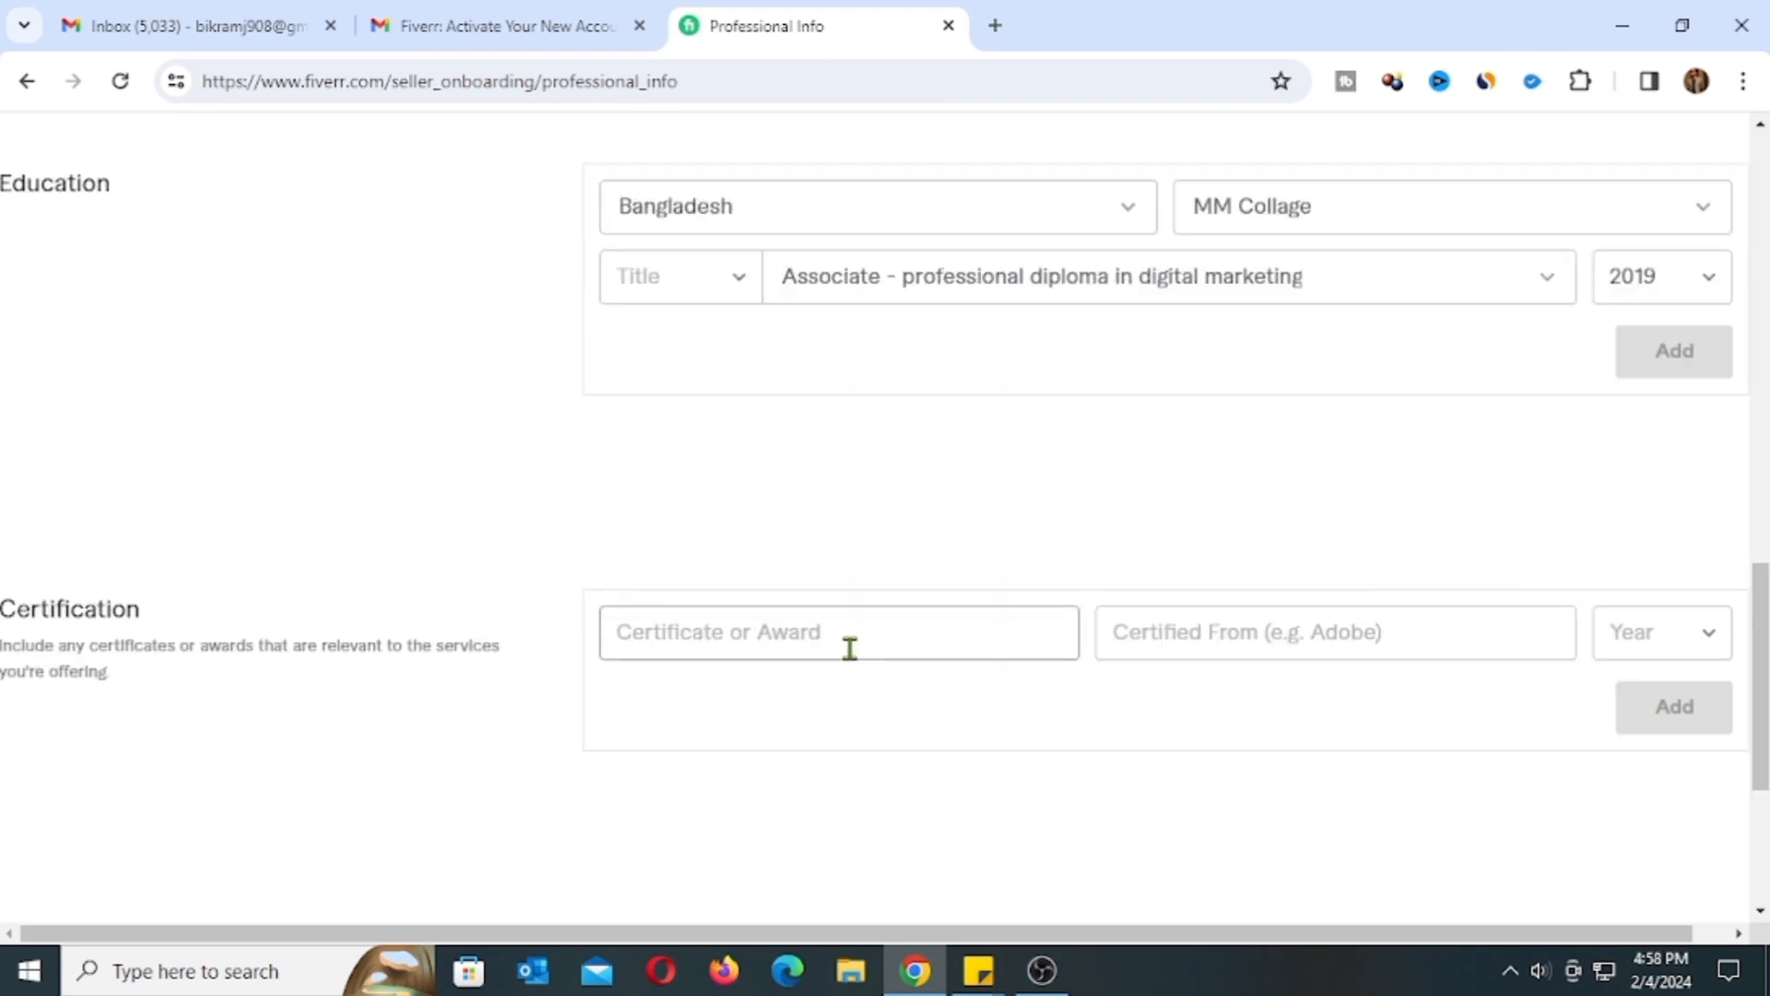
click(865, 636)
Add the Google Ads Search Certification from Google, year 2023, and submit the professional info
text(Google Ads Search Certification)
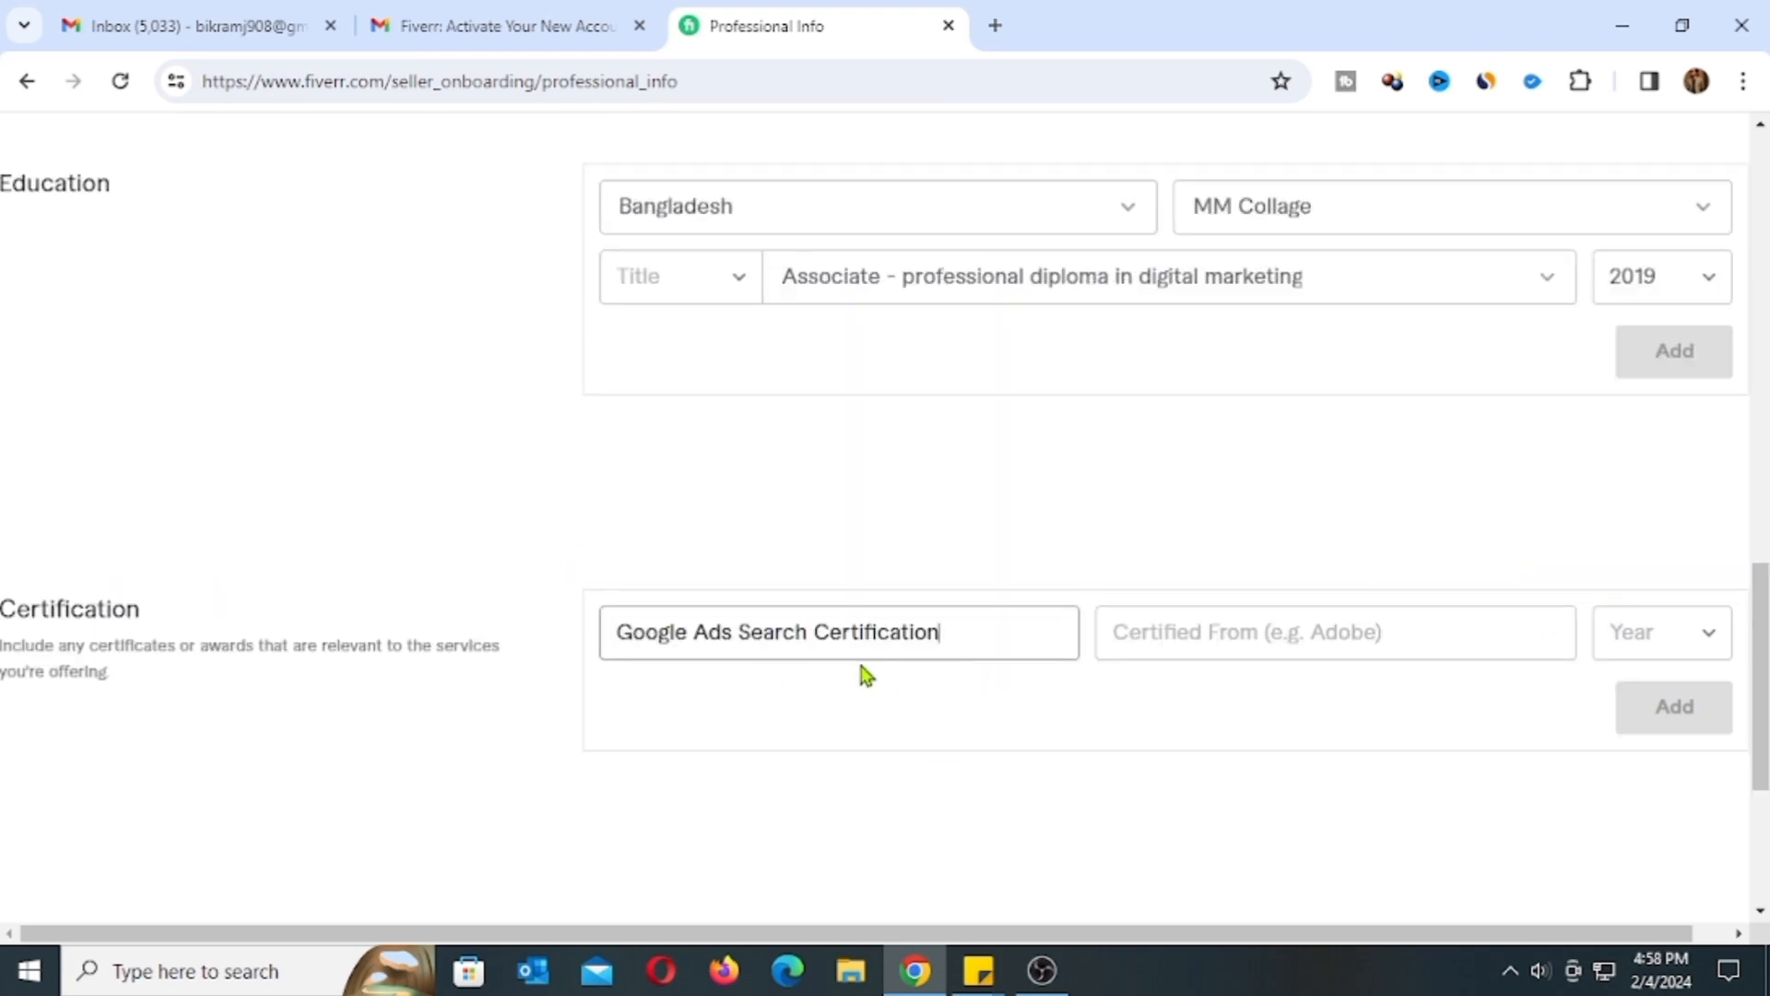
click(1384, 636)
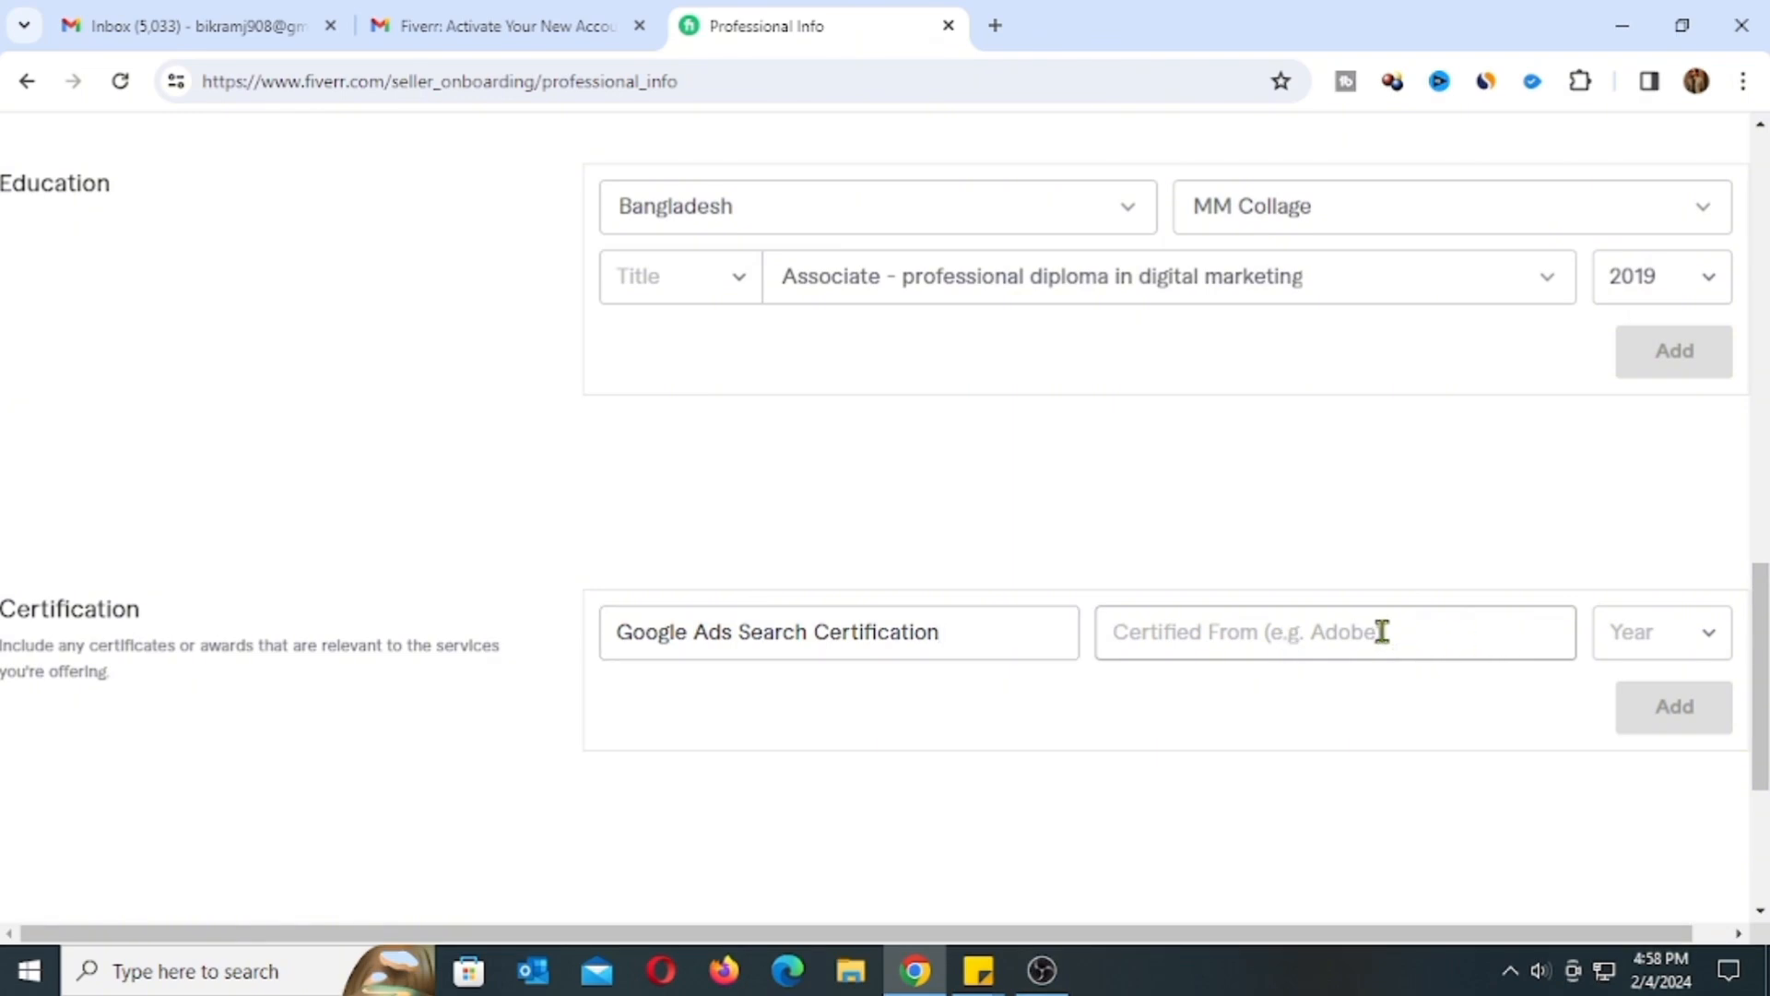
text(Google)
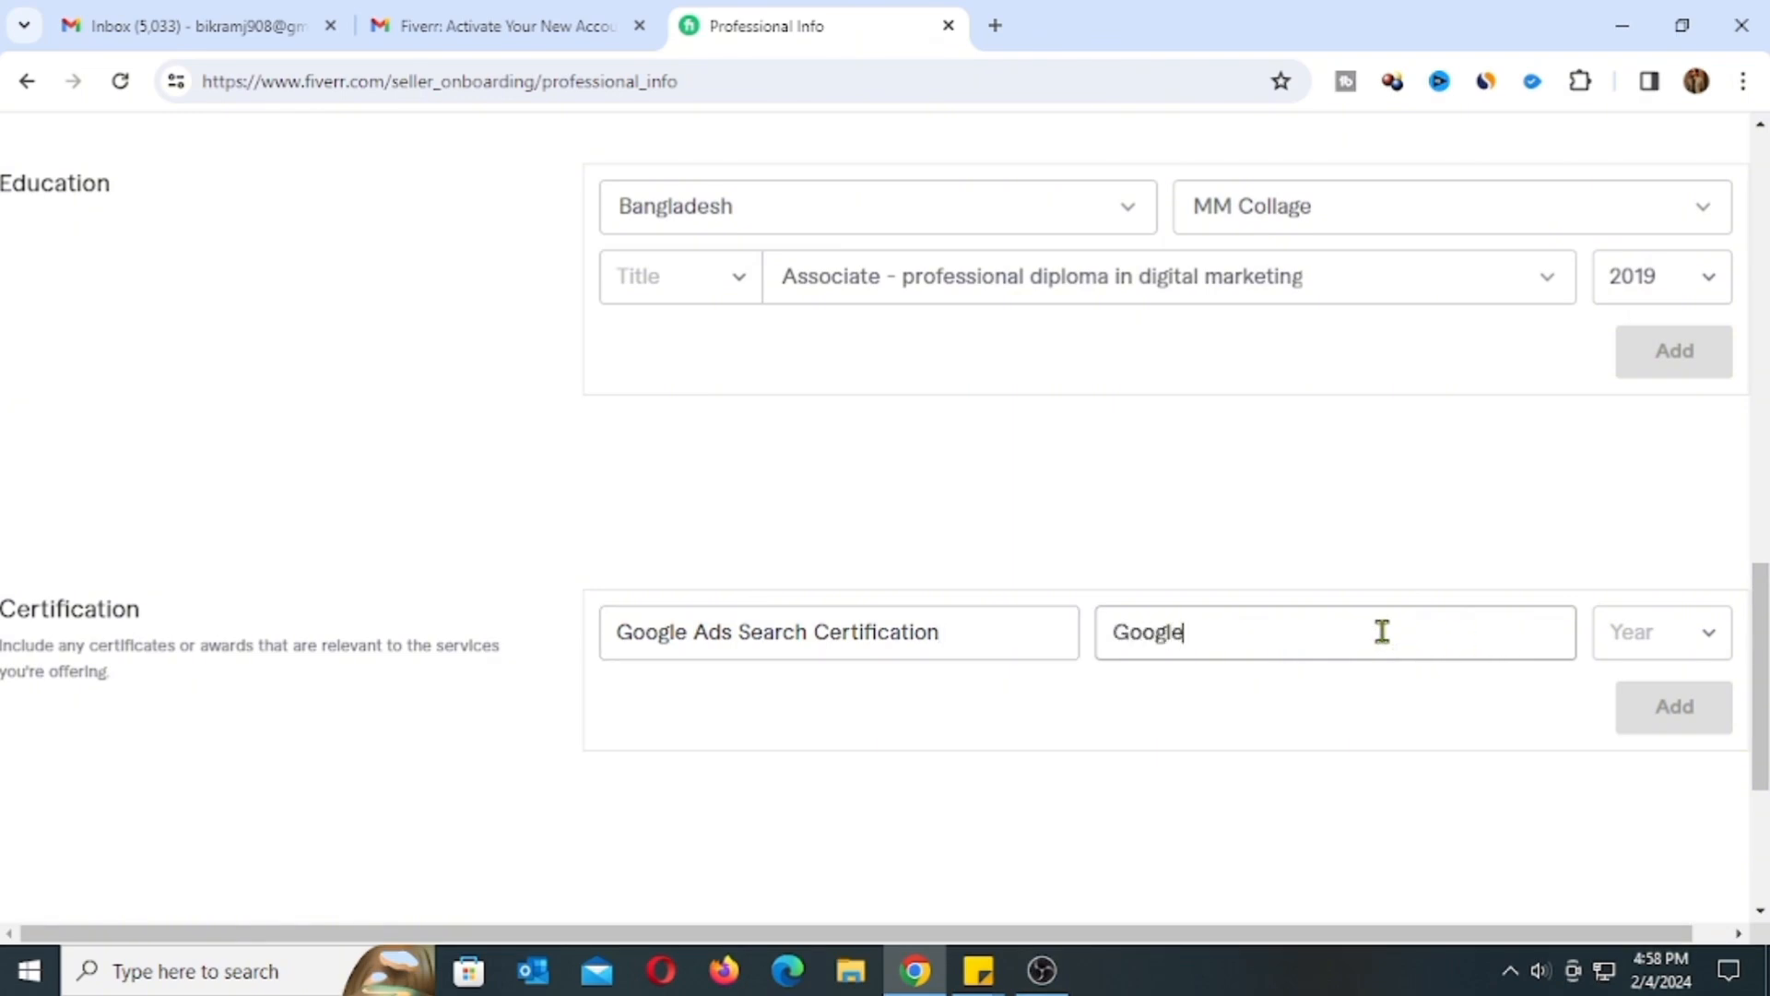
click(1711, 646)
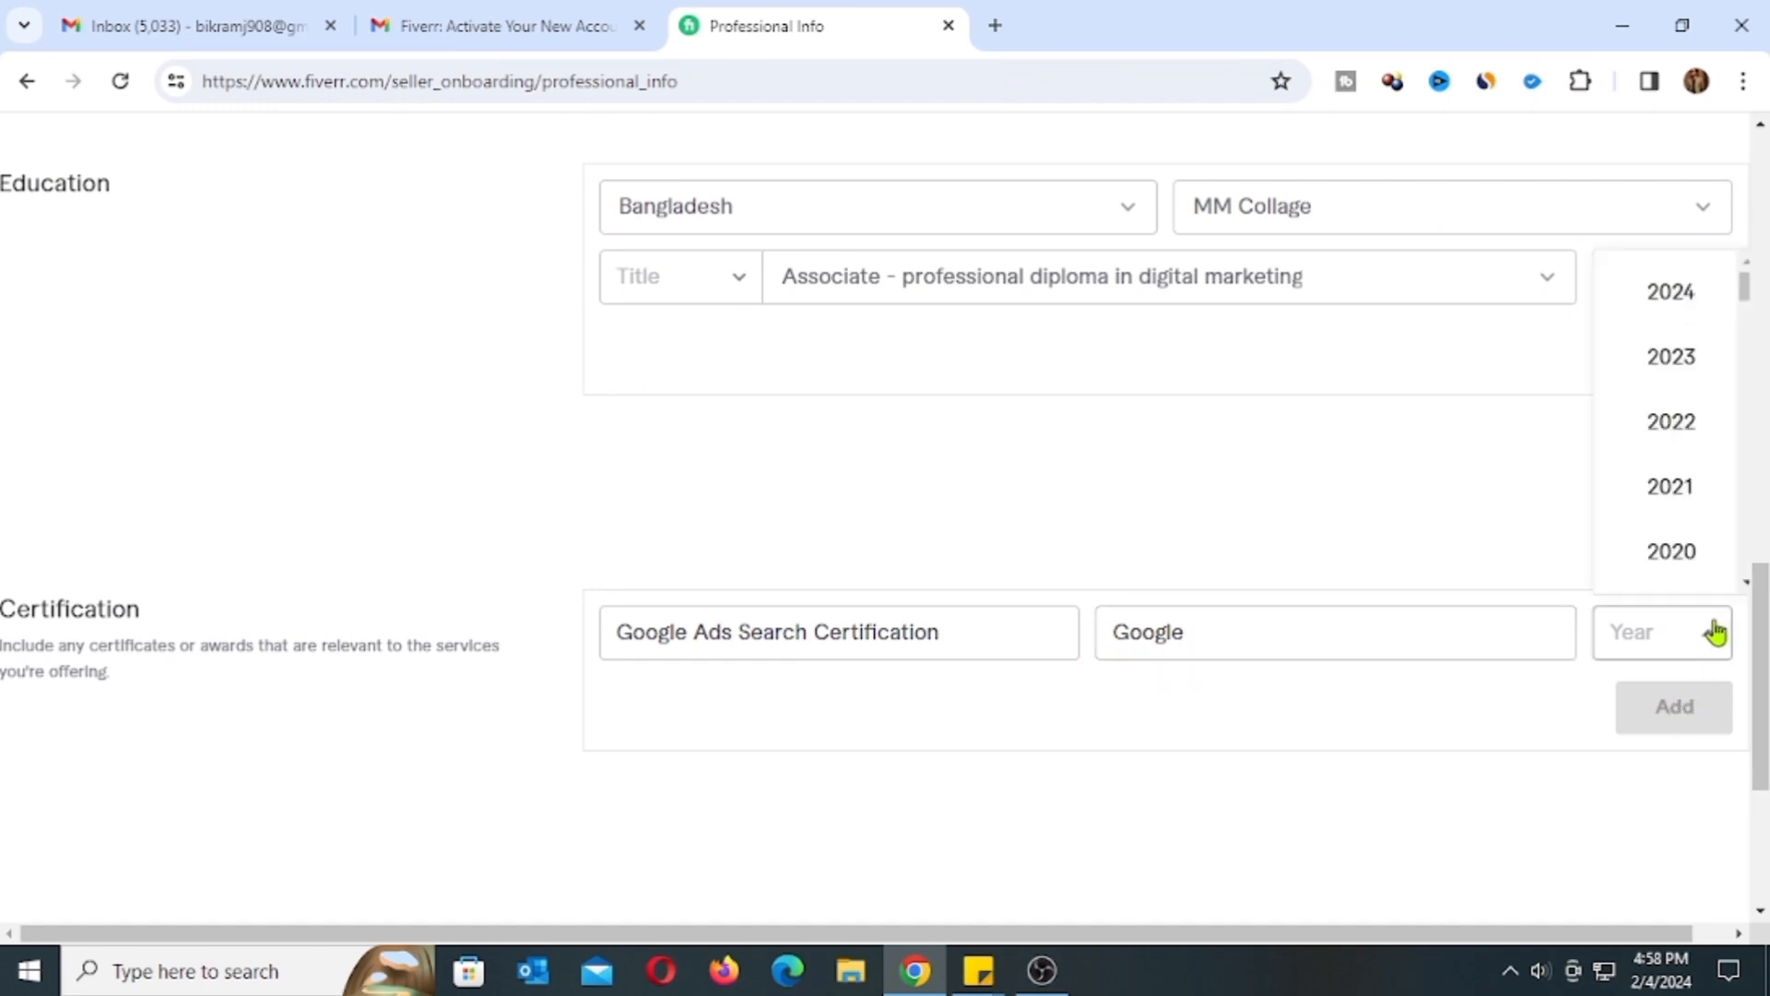
click(1678, 361)
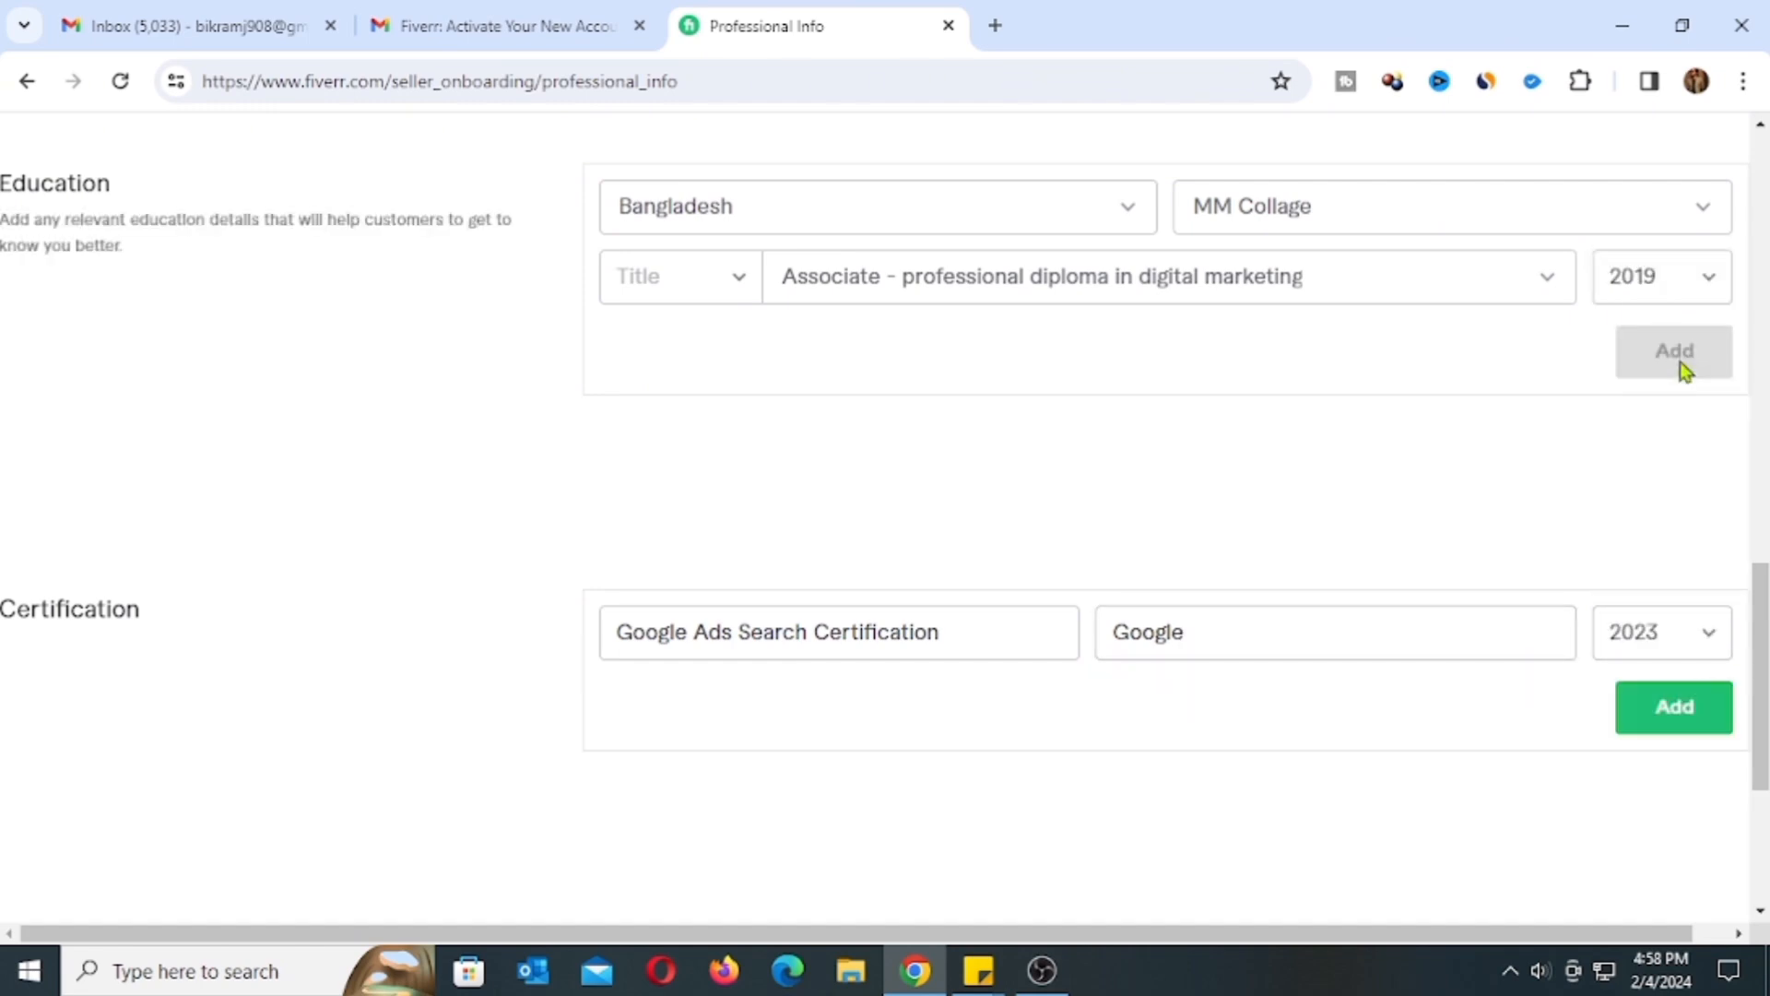
scroll(1272, 731, down, 3)
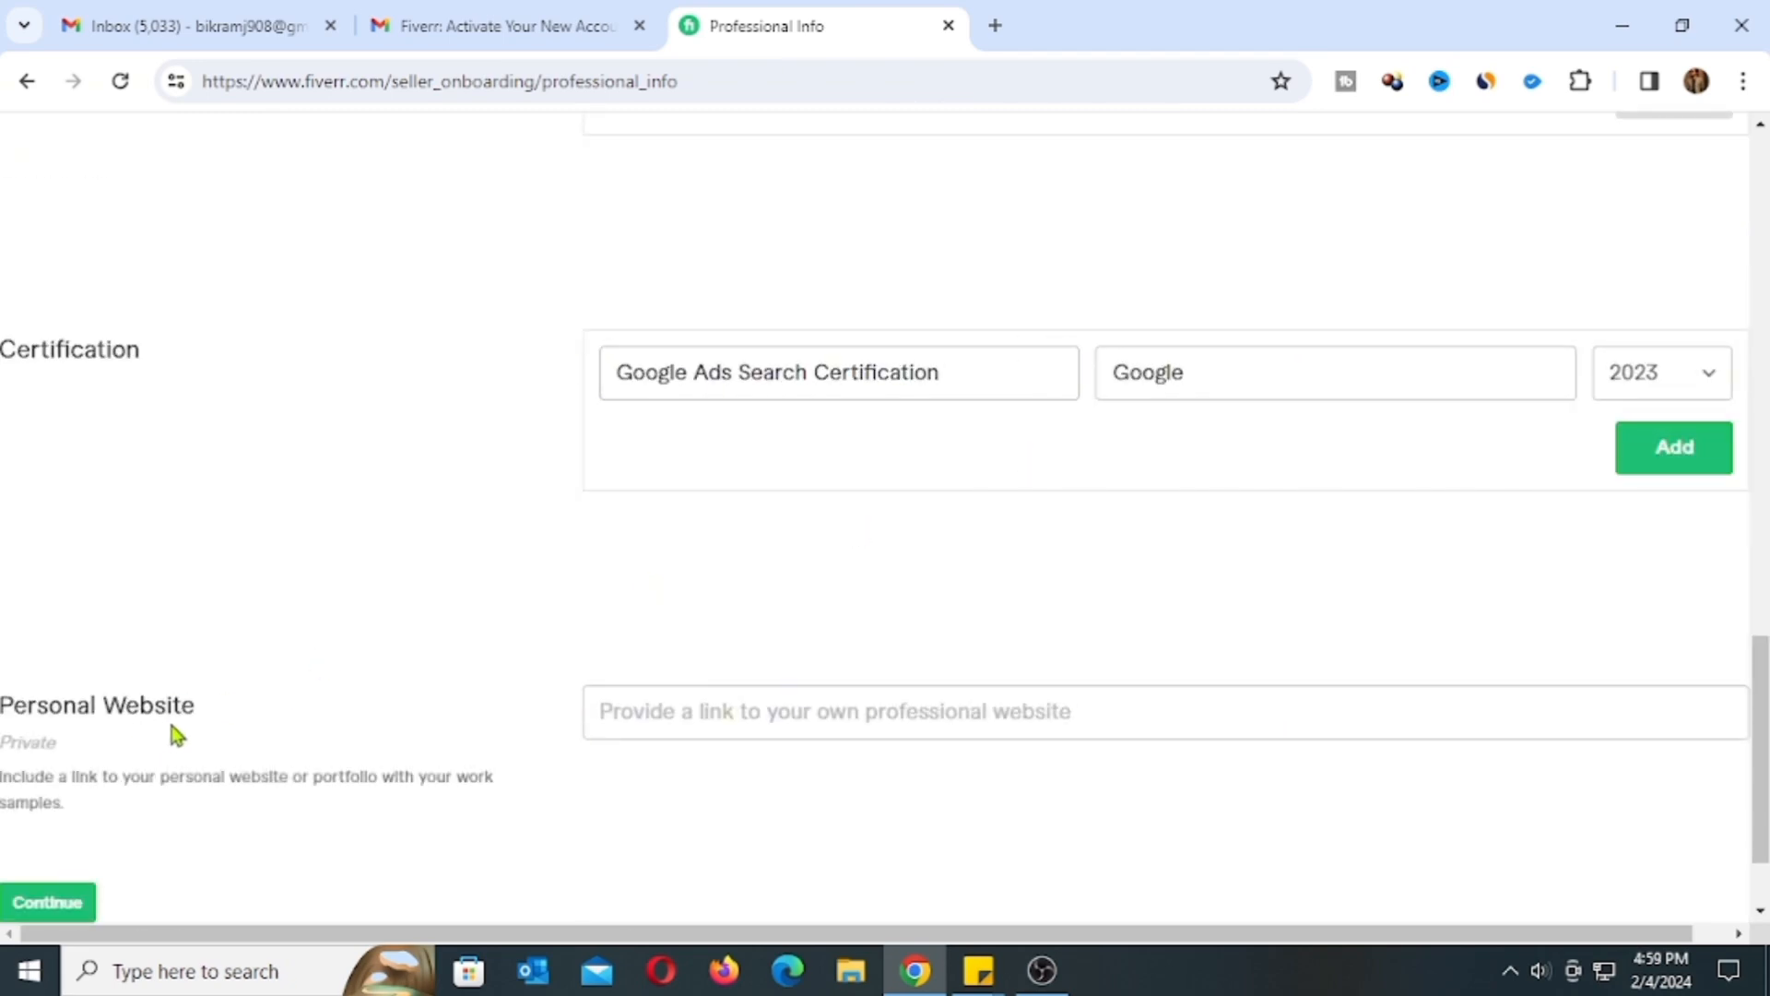
scroll(169, 733, down, 1)
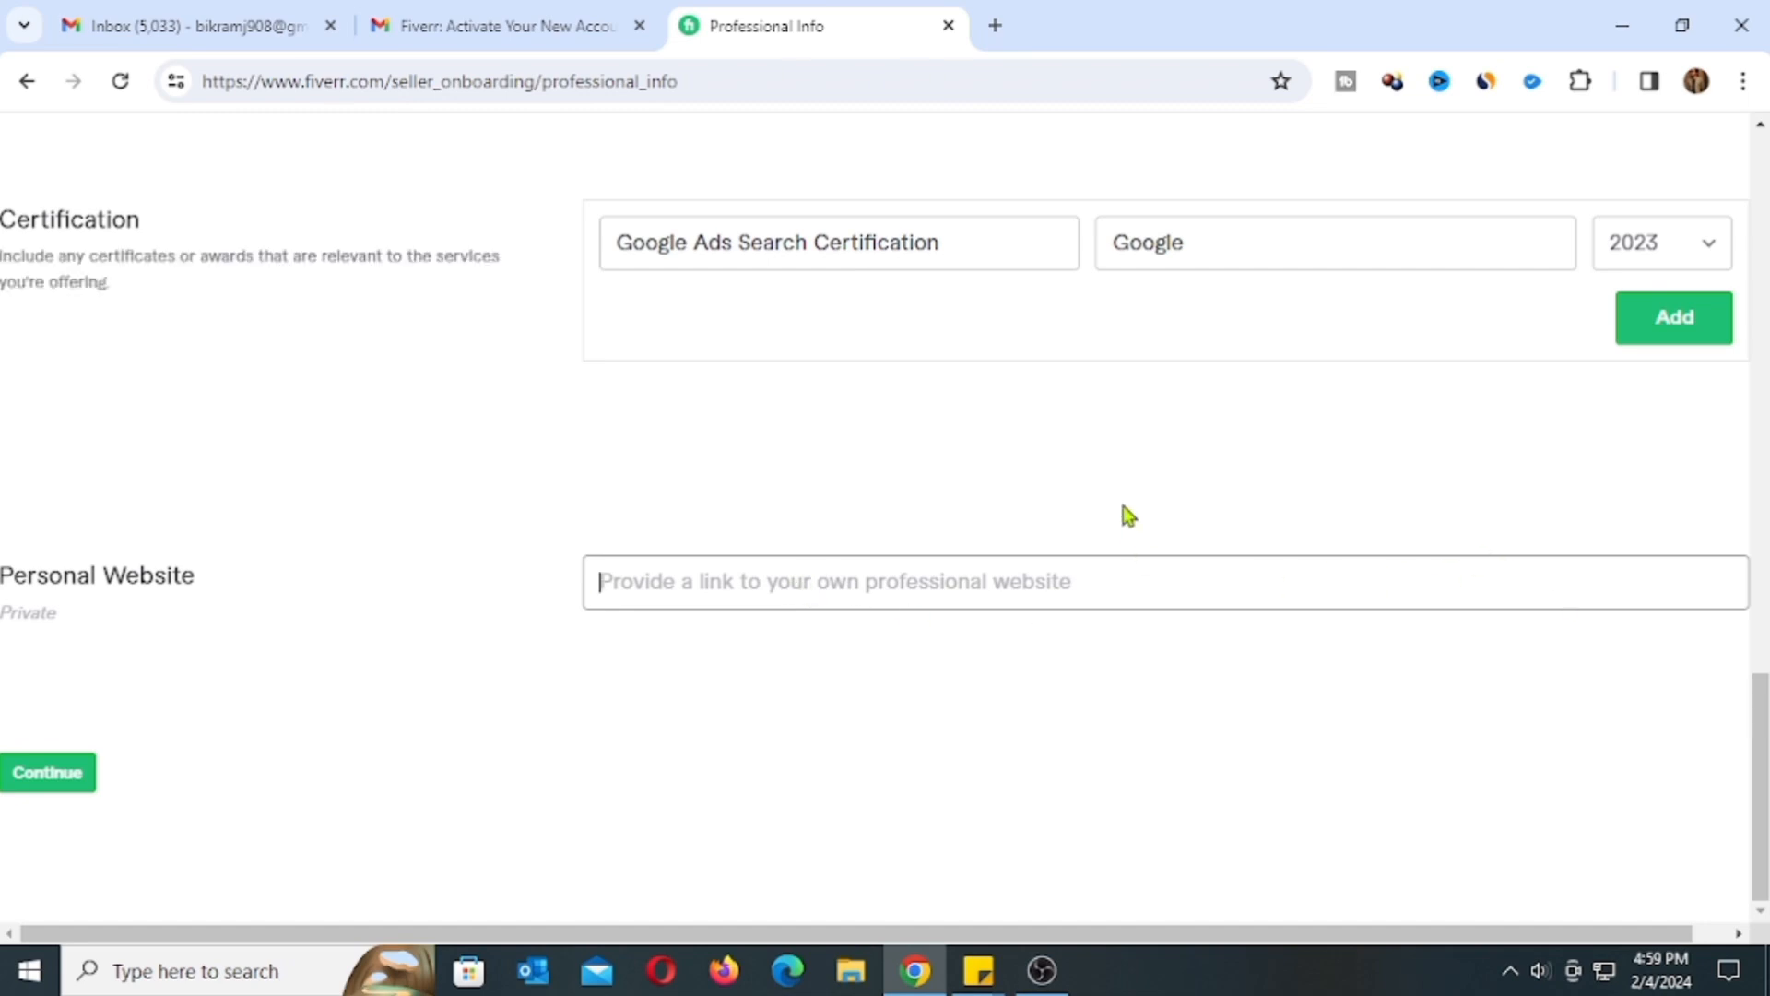
click(55, 772)
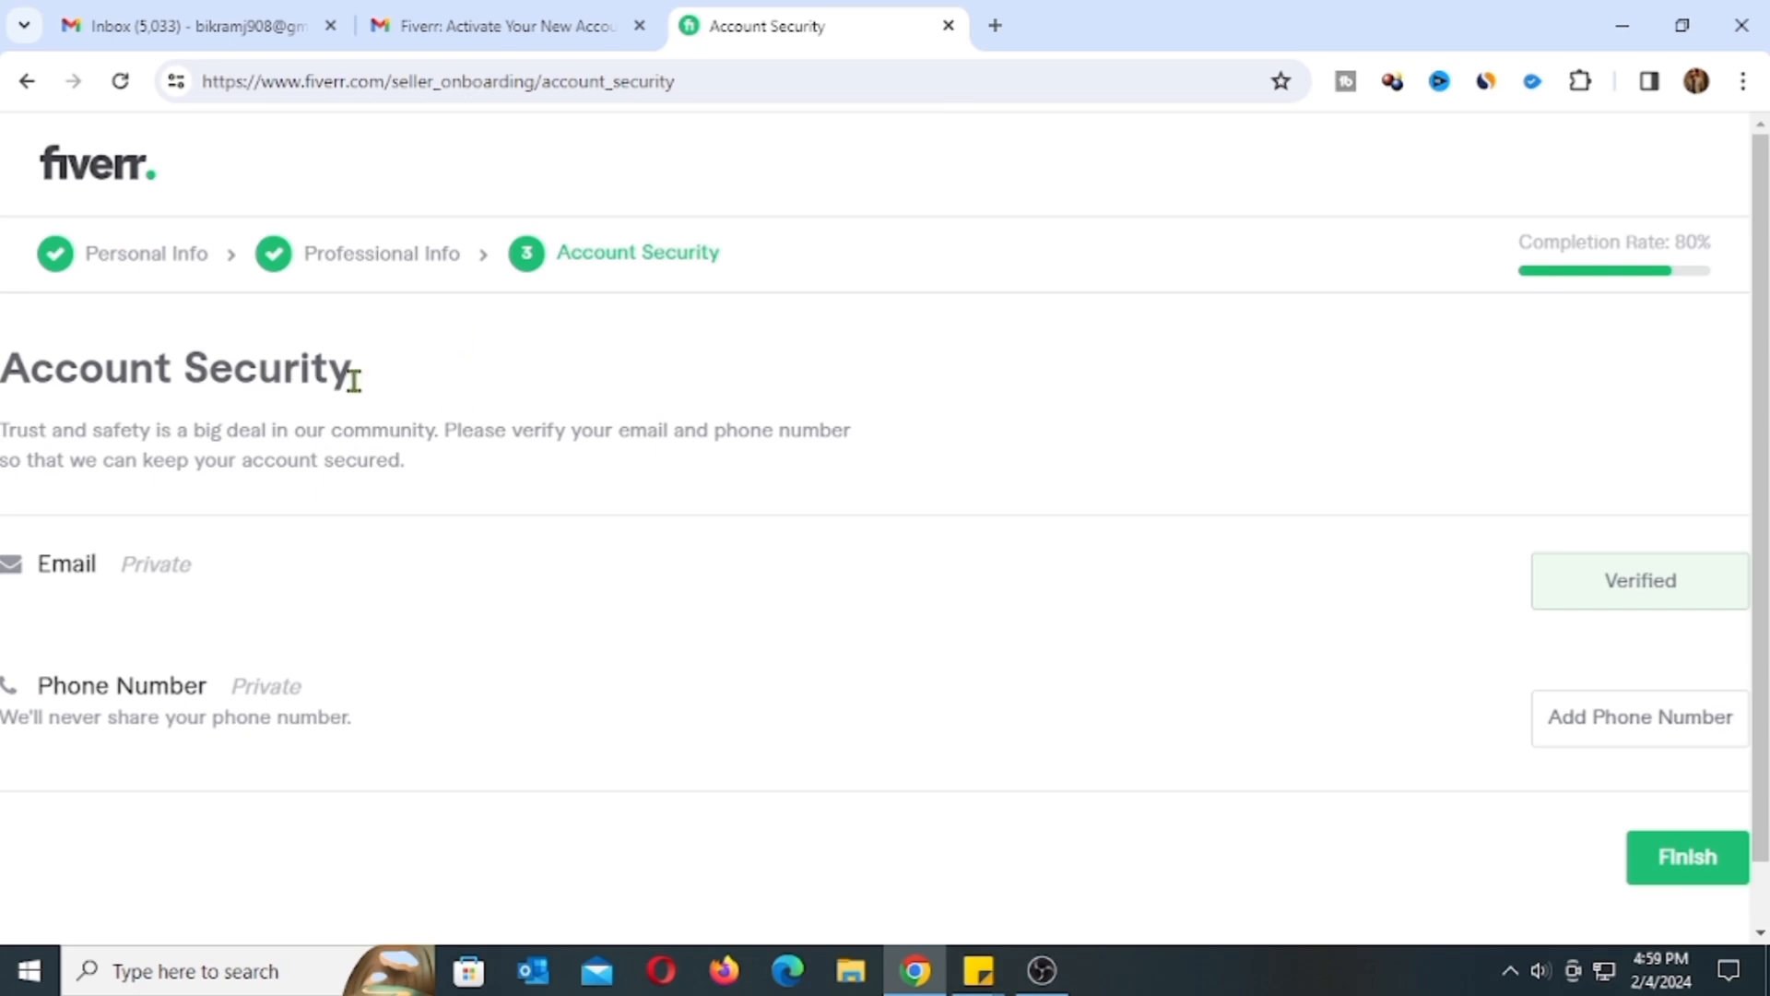
Finish Account Security and confirm the 'Your seller profile is all set!' message with Done
drag(353, 380, 11, 382)
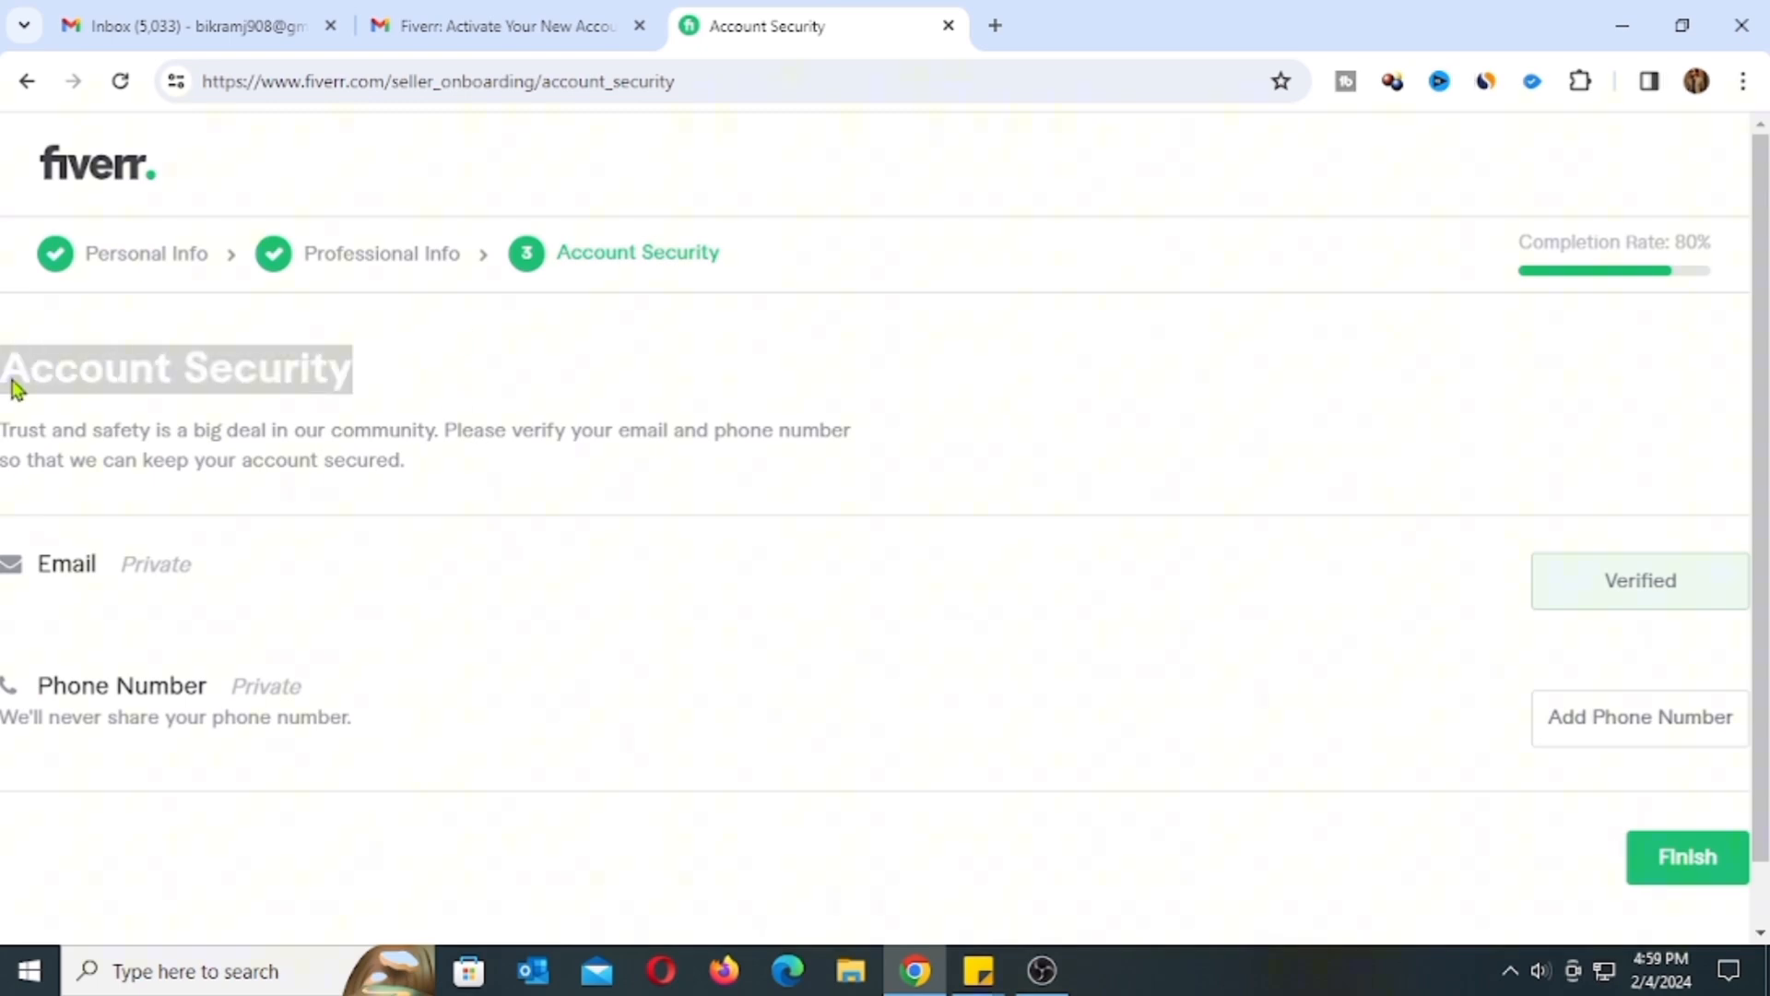
click(392, 382)
scroll(274, 721, down, 1)
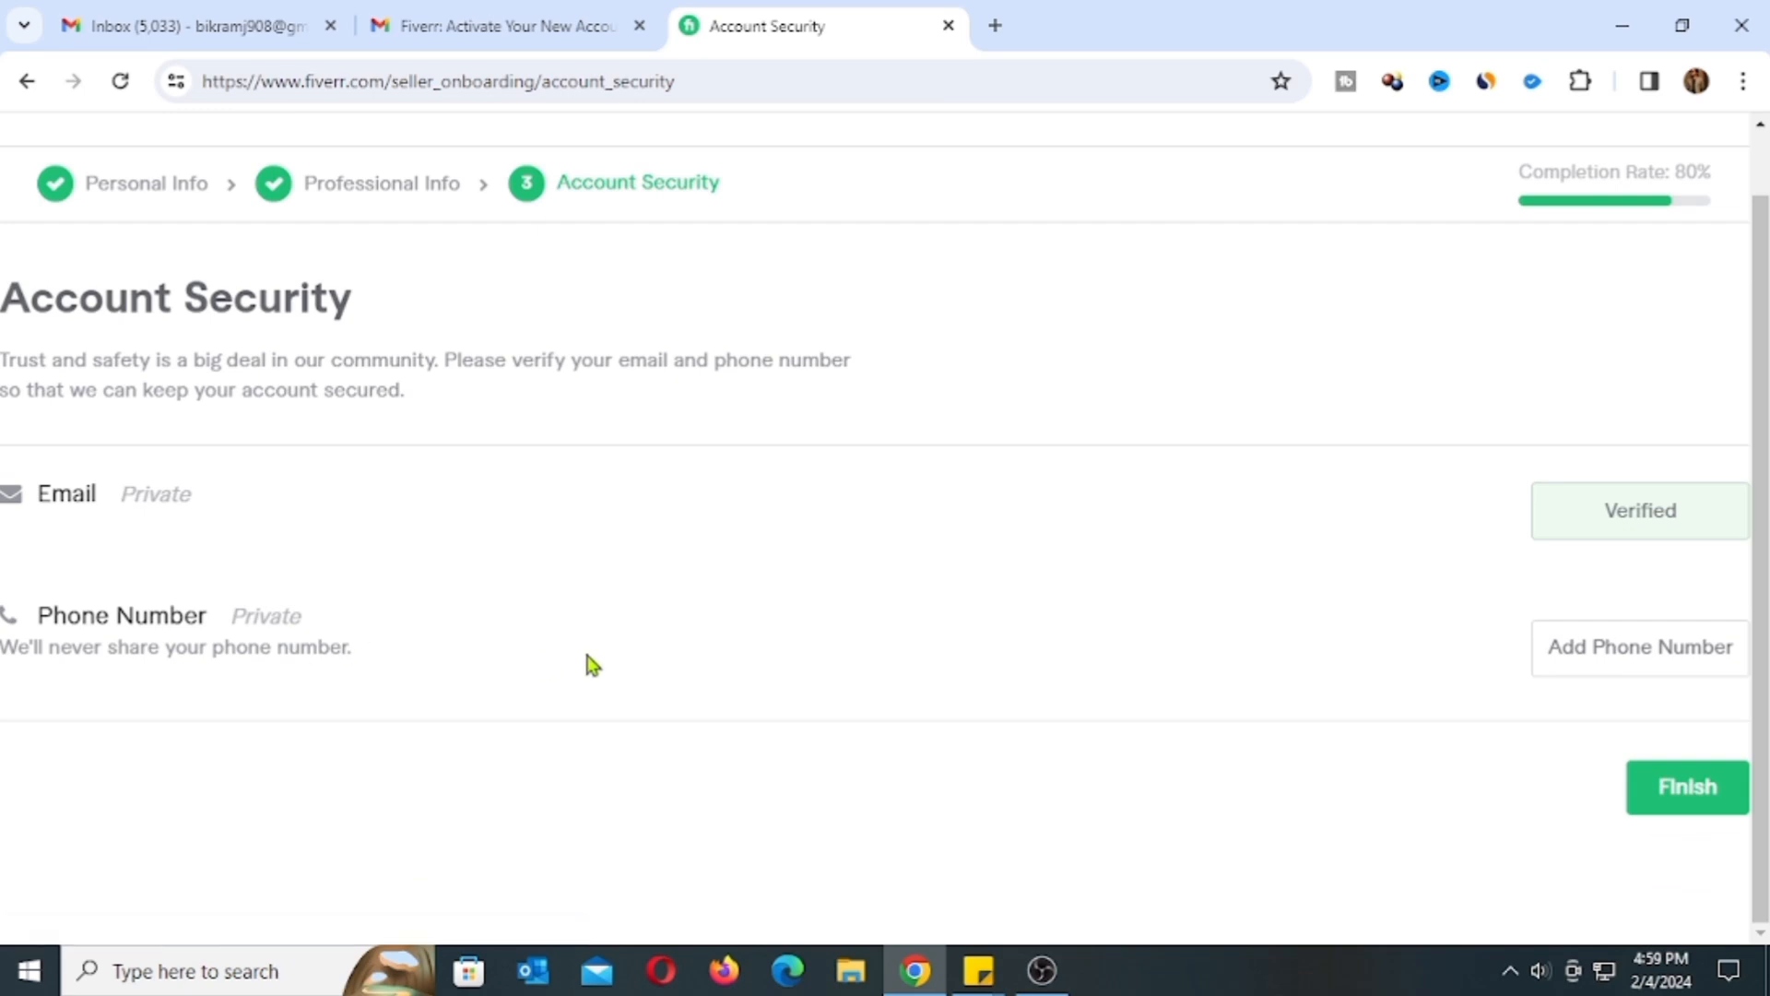
scroll(599, 662, up, 1)
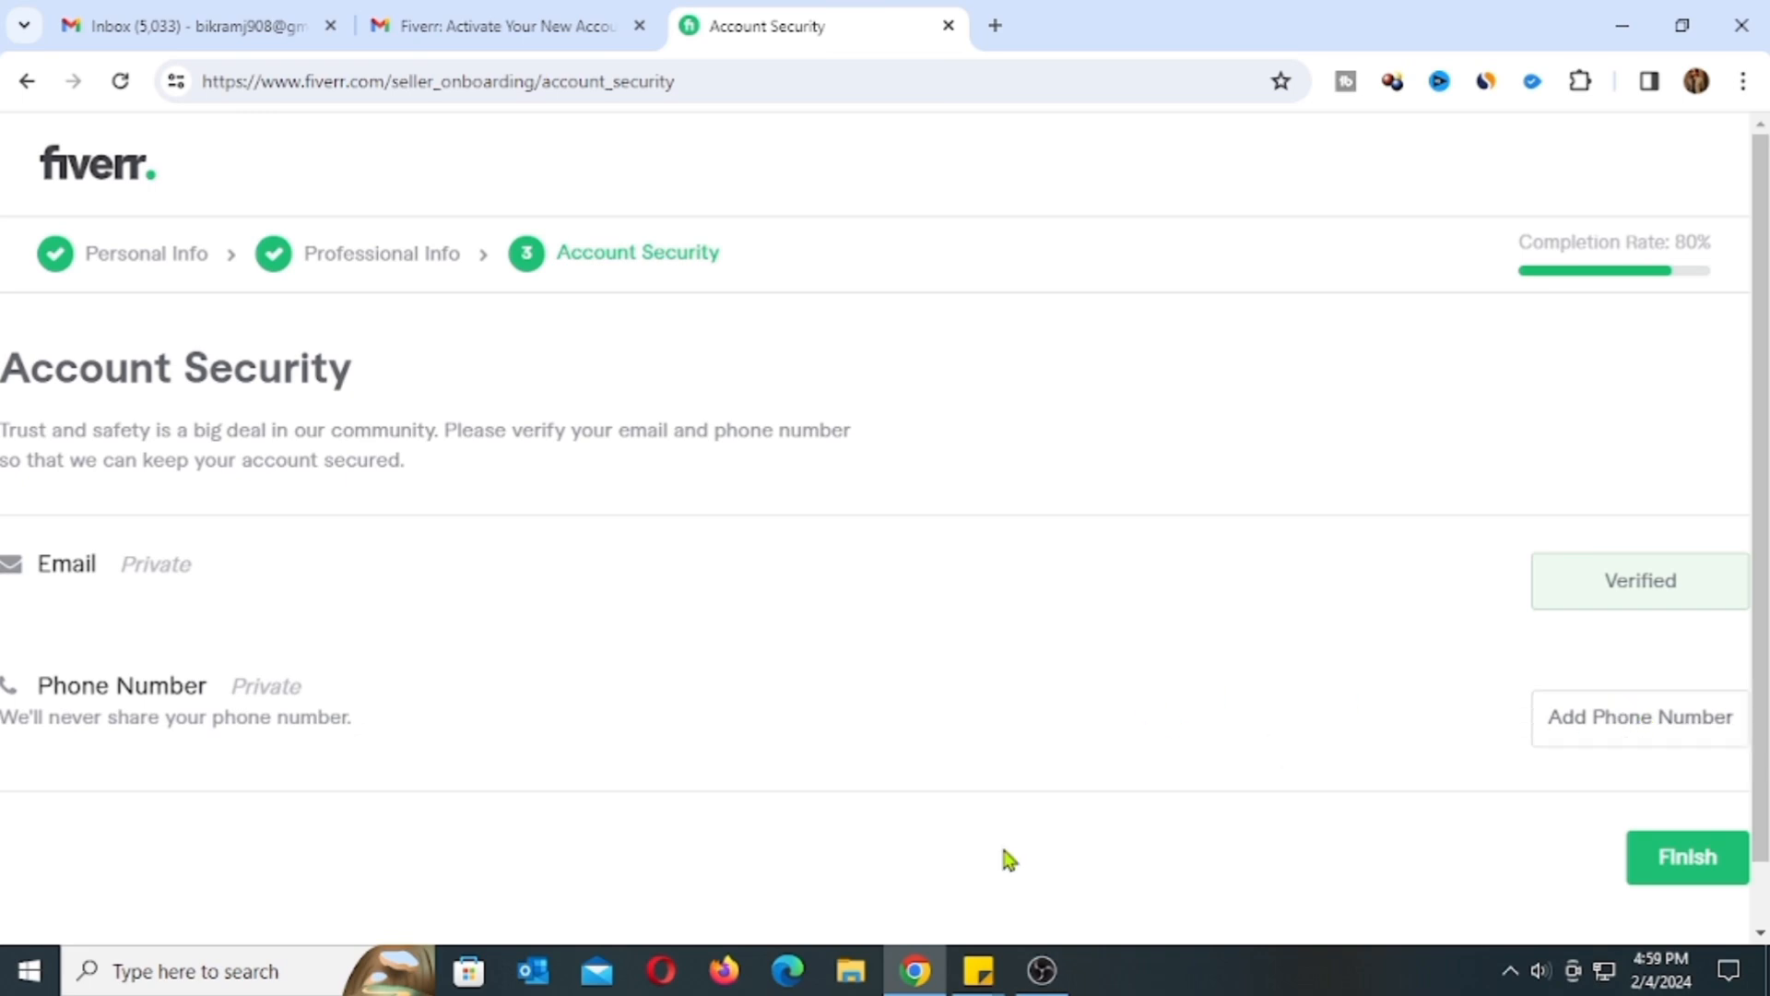
scroll(1715, 811, down, 1)
click(1704, 799)
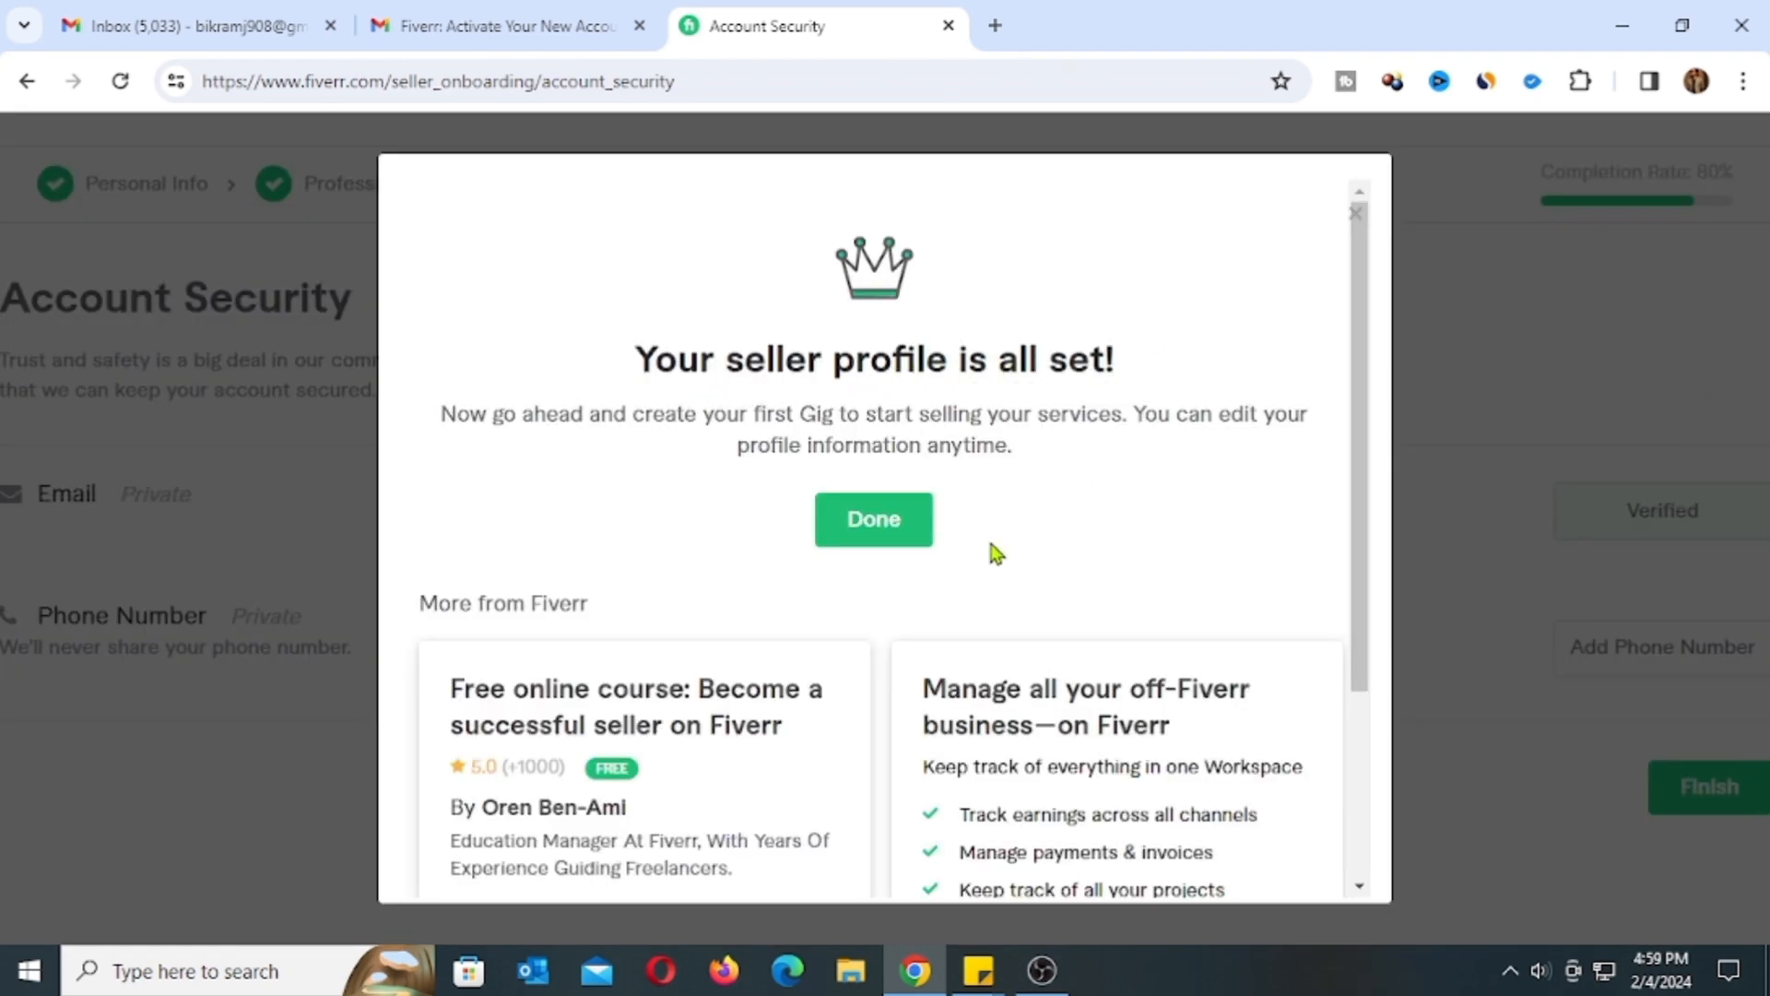
click(887, 544)
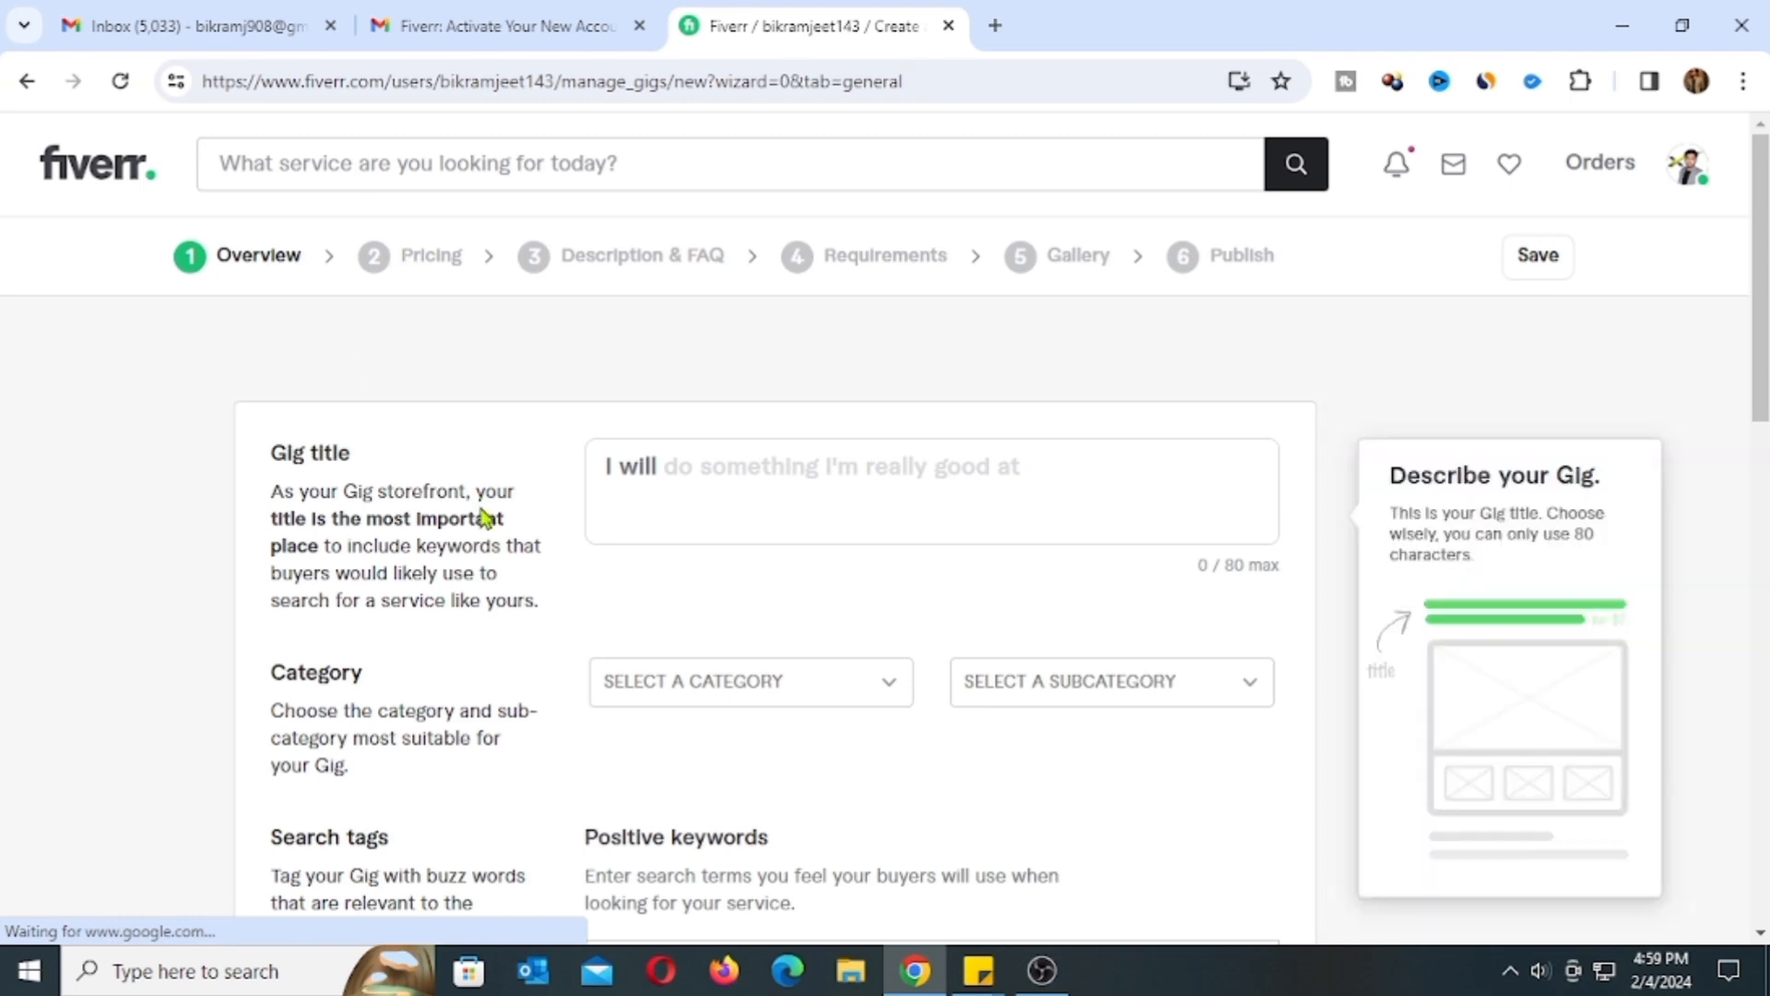
Go to the account's profile page via the avatar menu's Profile option
scroll(731, 553, down, 5)
scroll(734, 562, up, 5)
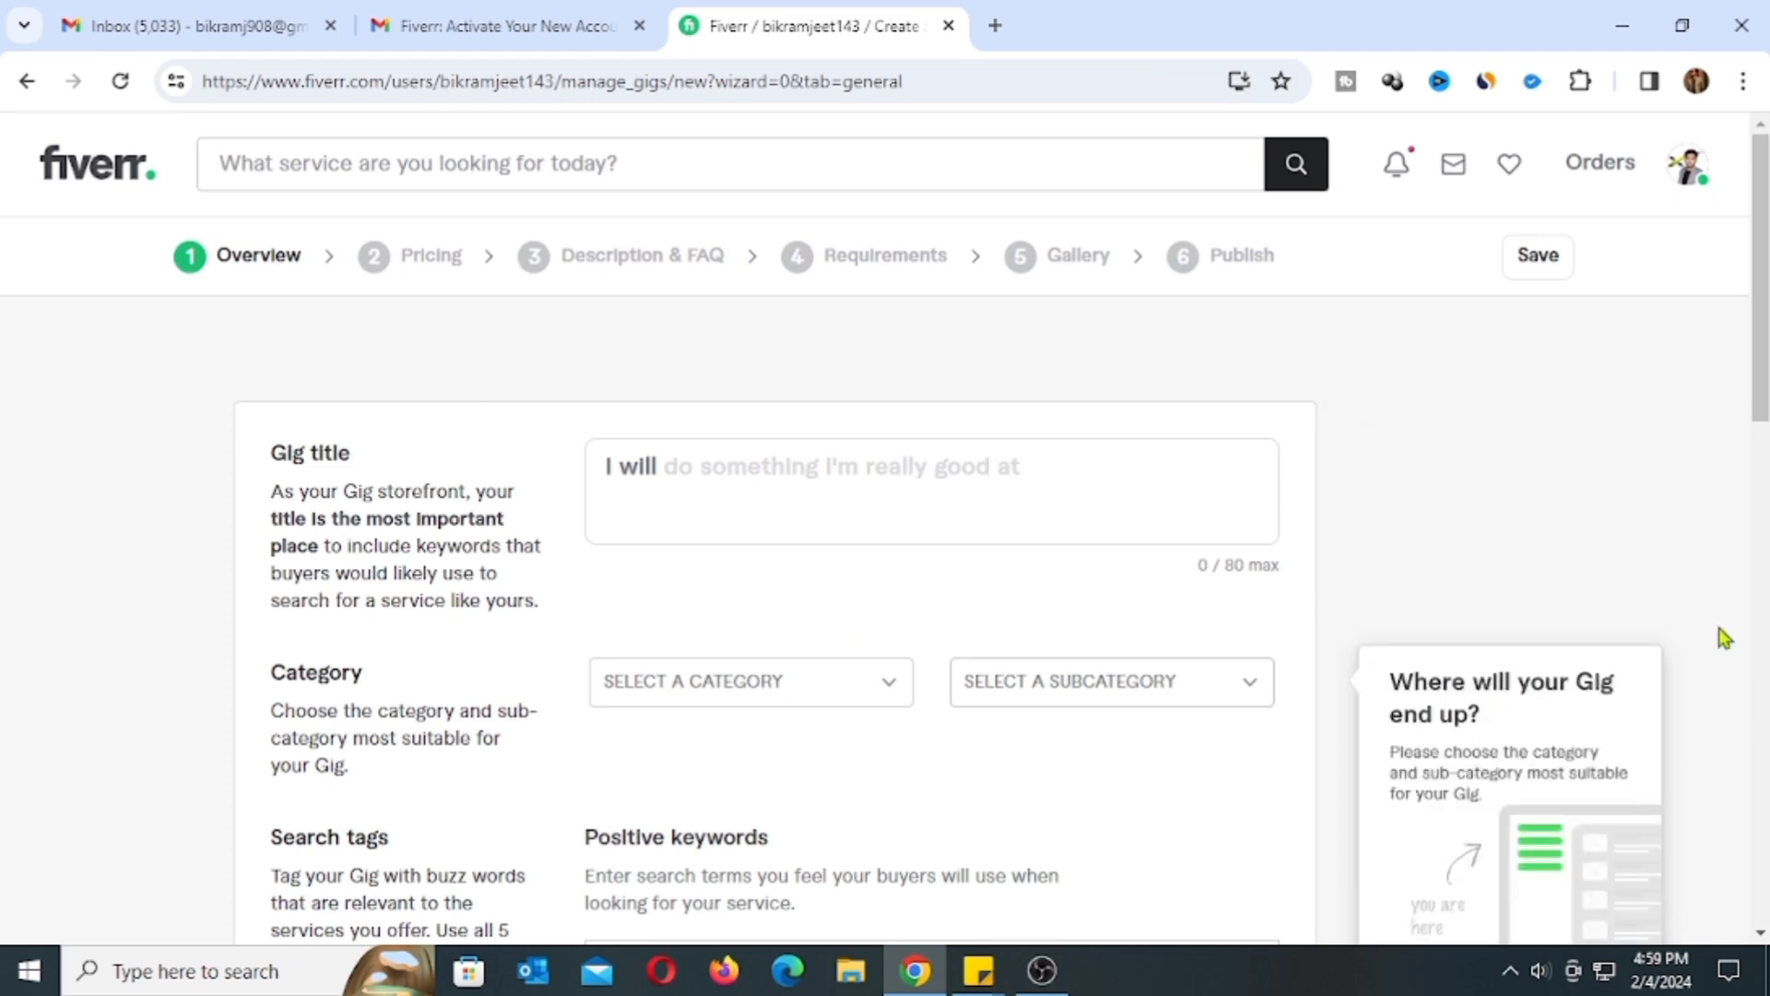
click(1686, 175)
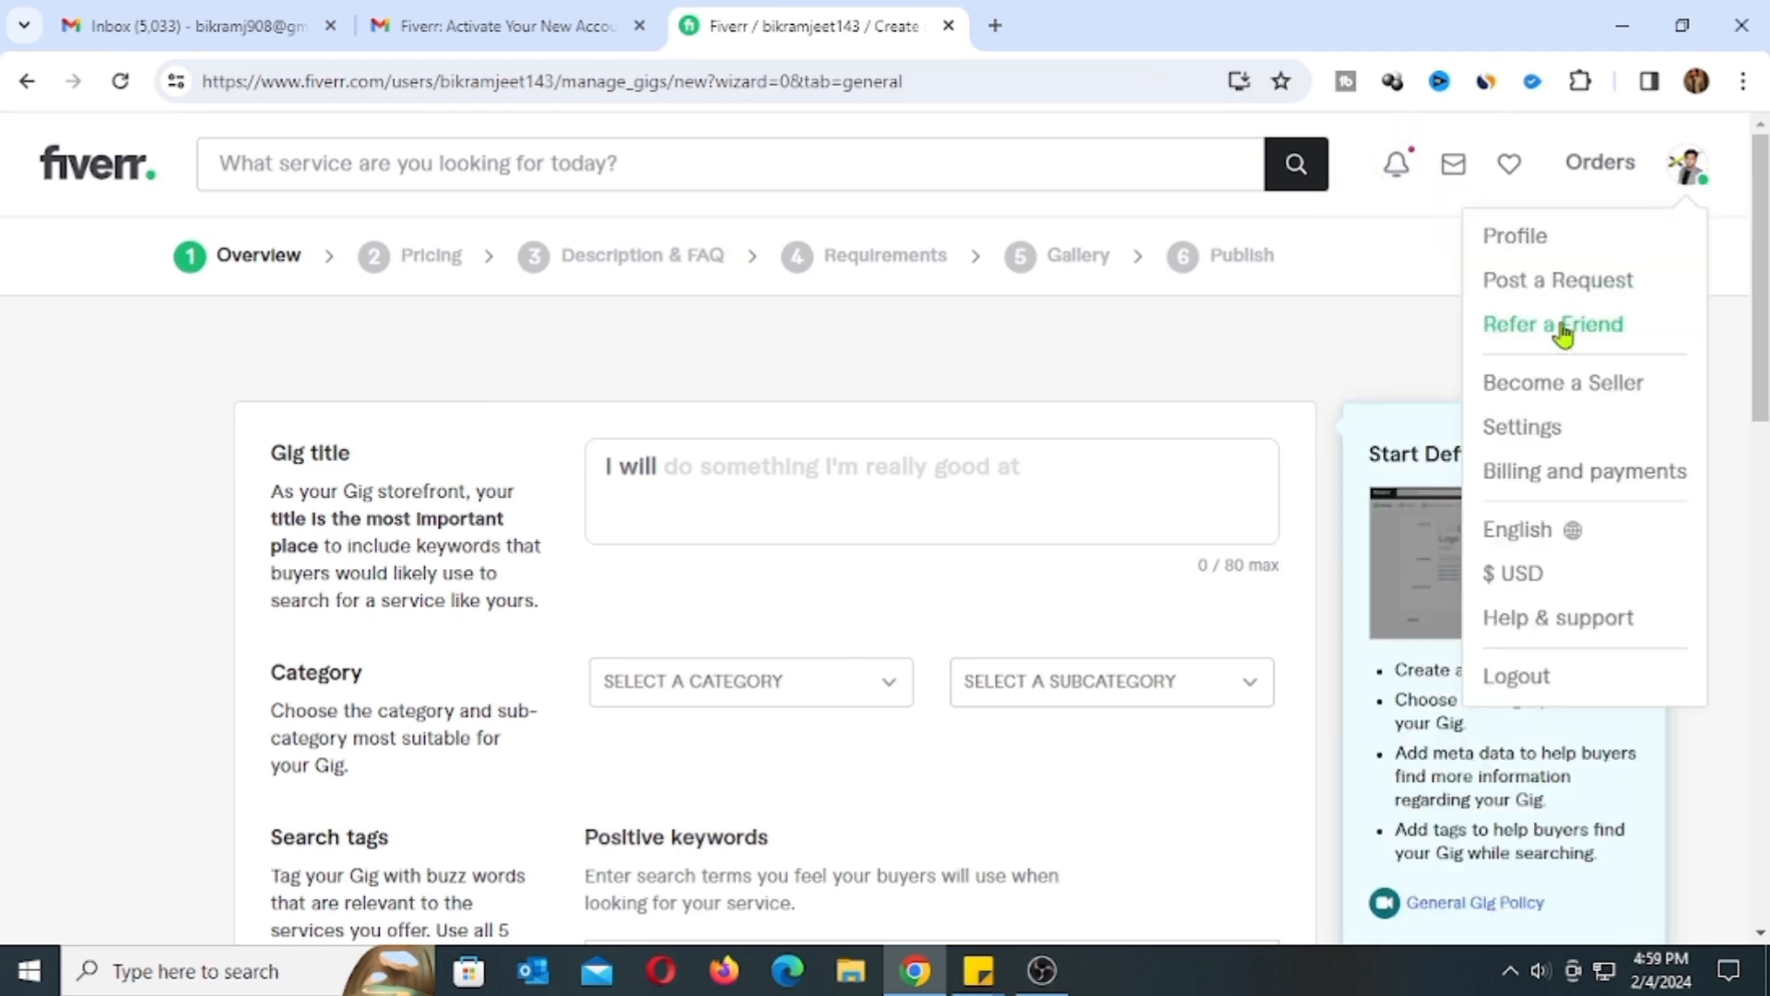
click(1524, 235)
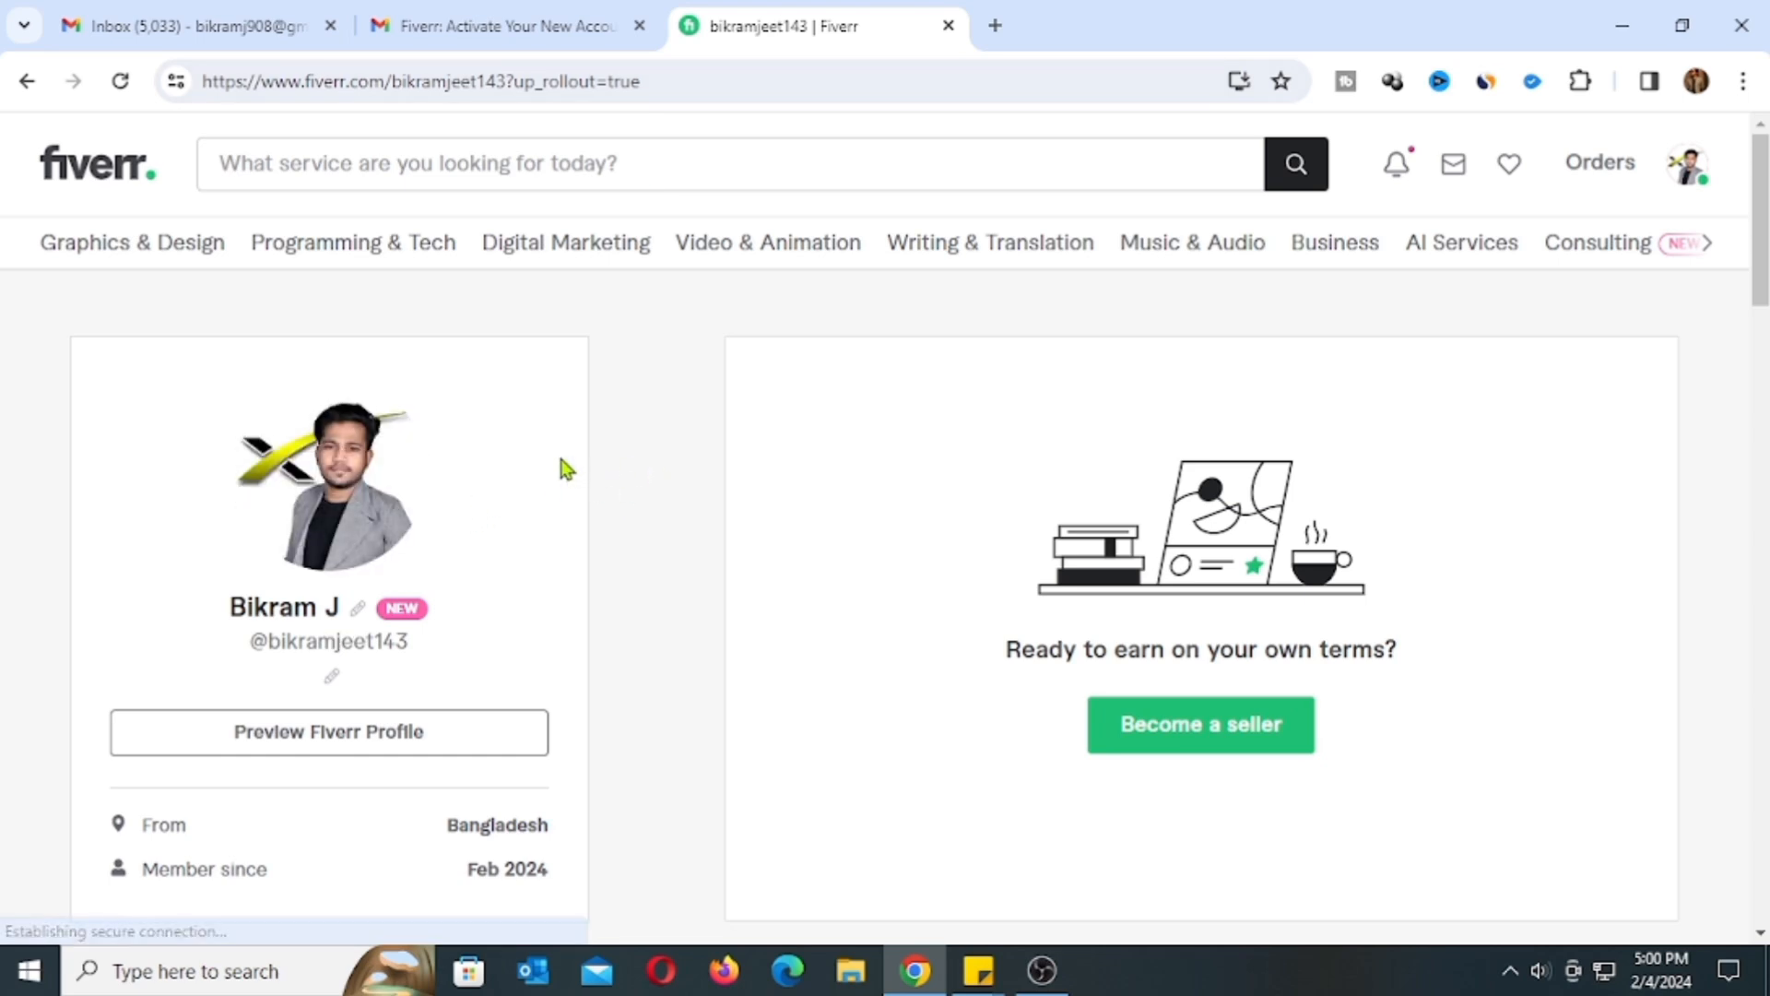
scroll(564, 466, down, 1)
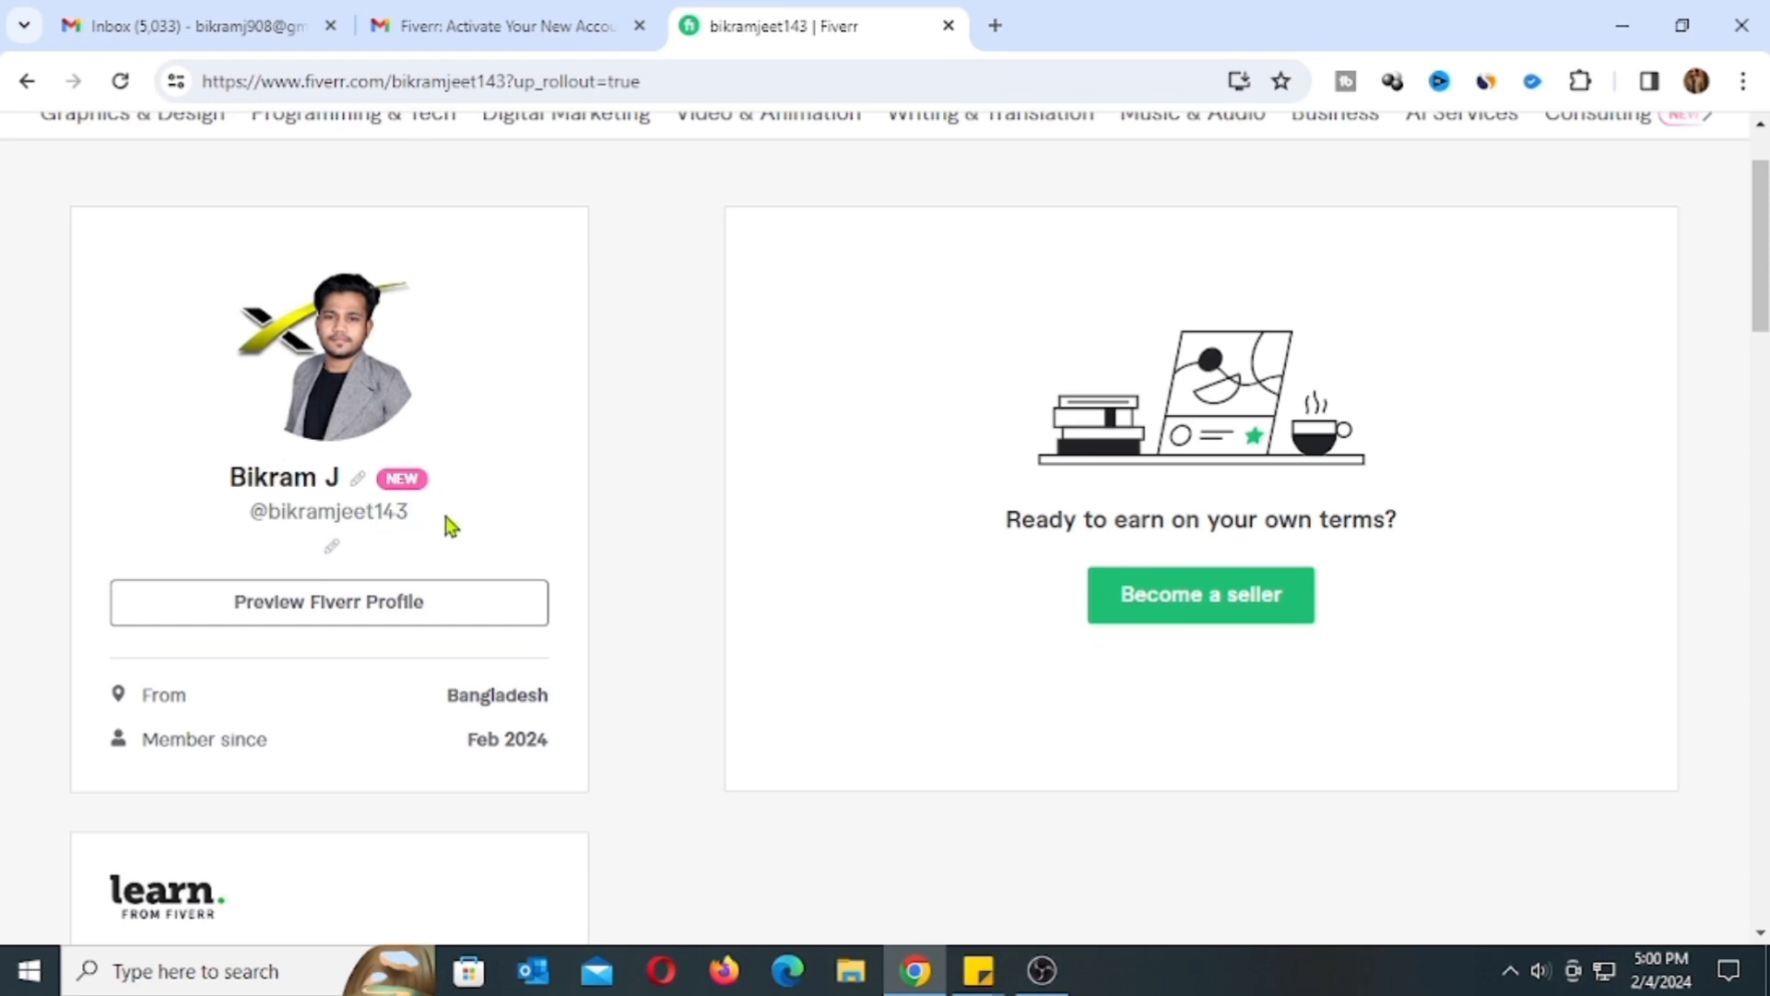
scroll(445, 515, down, 1)
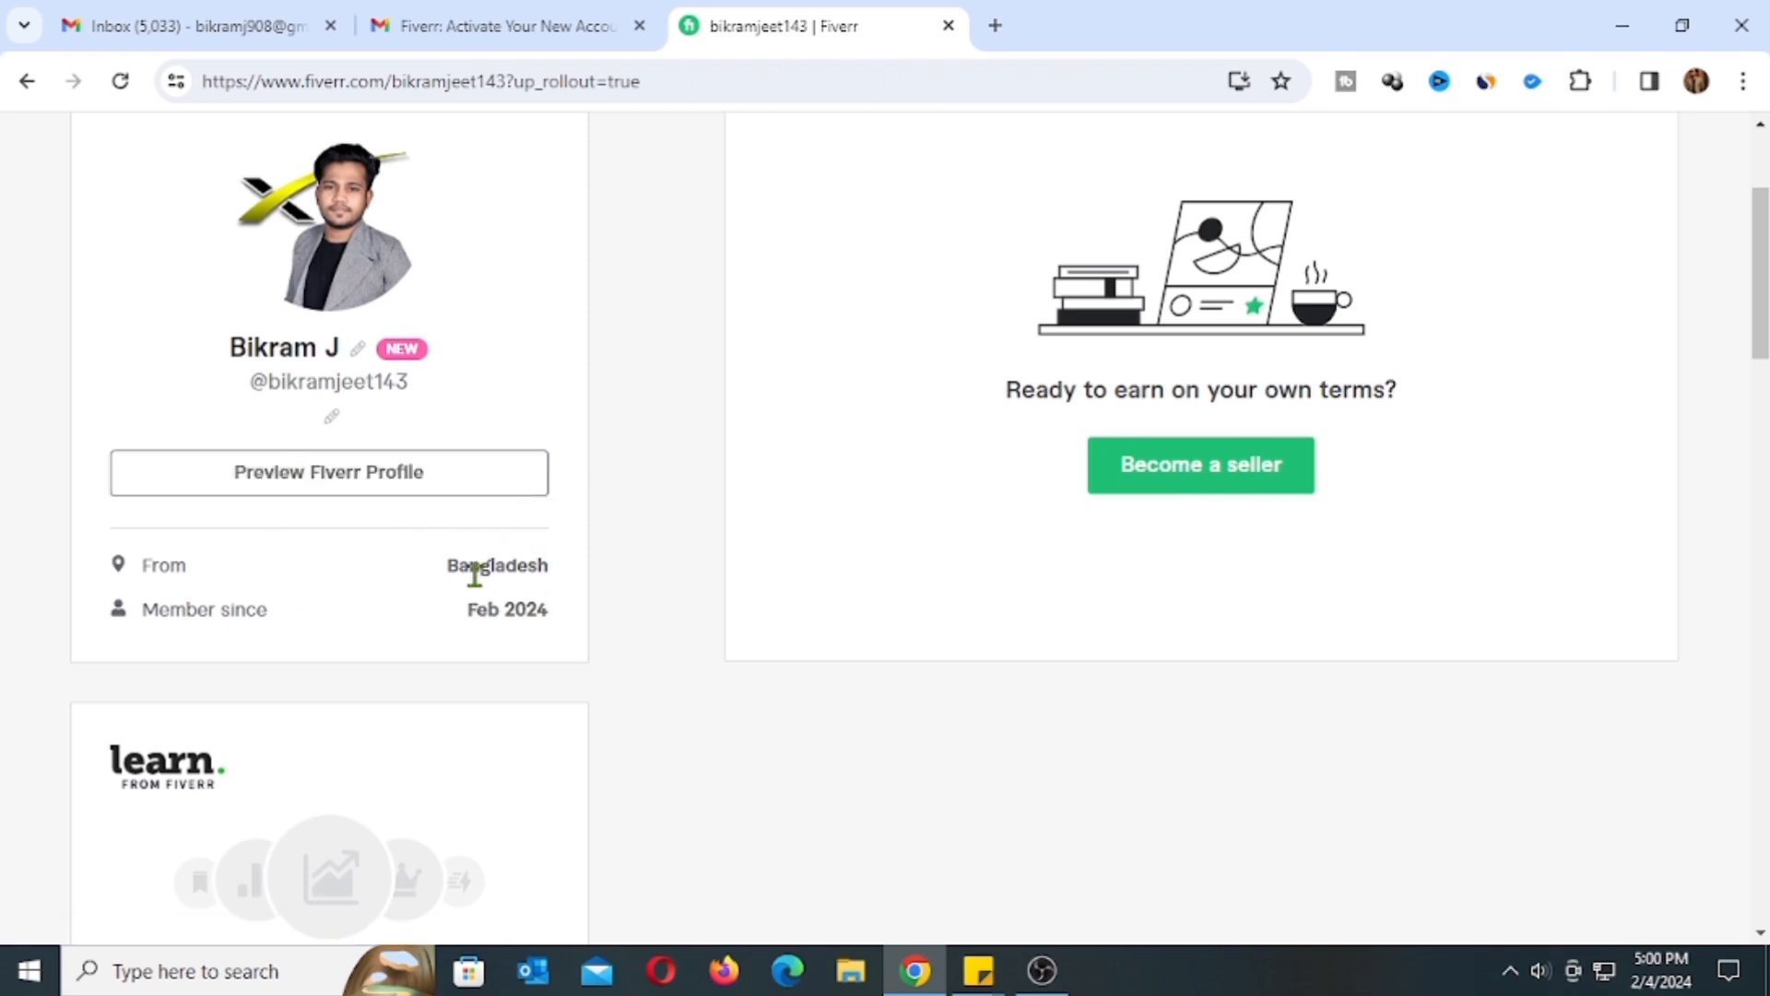
scroll(540, 627, down, 6)
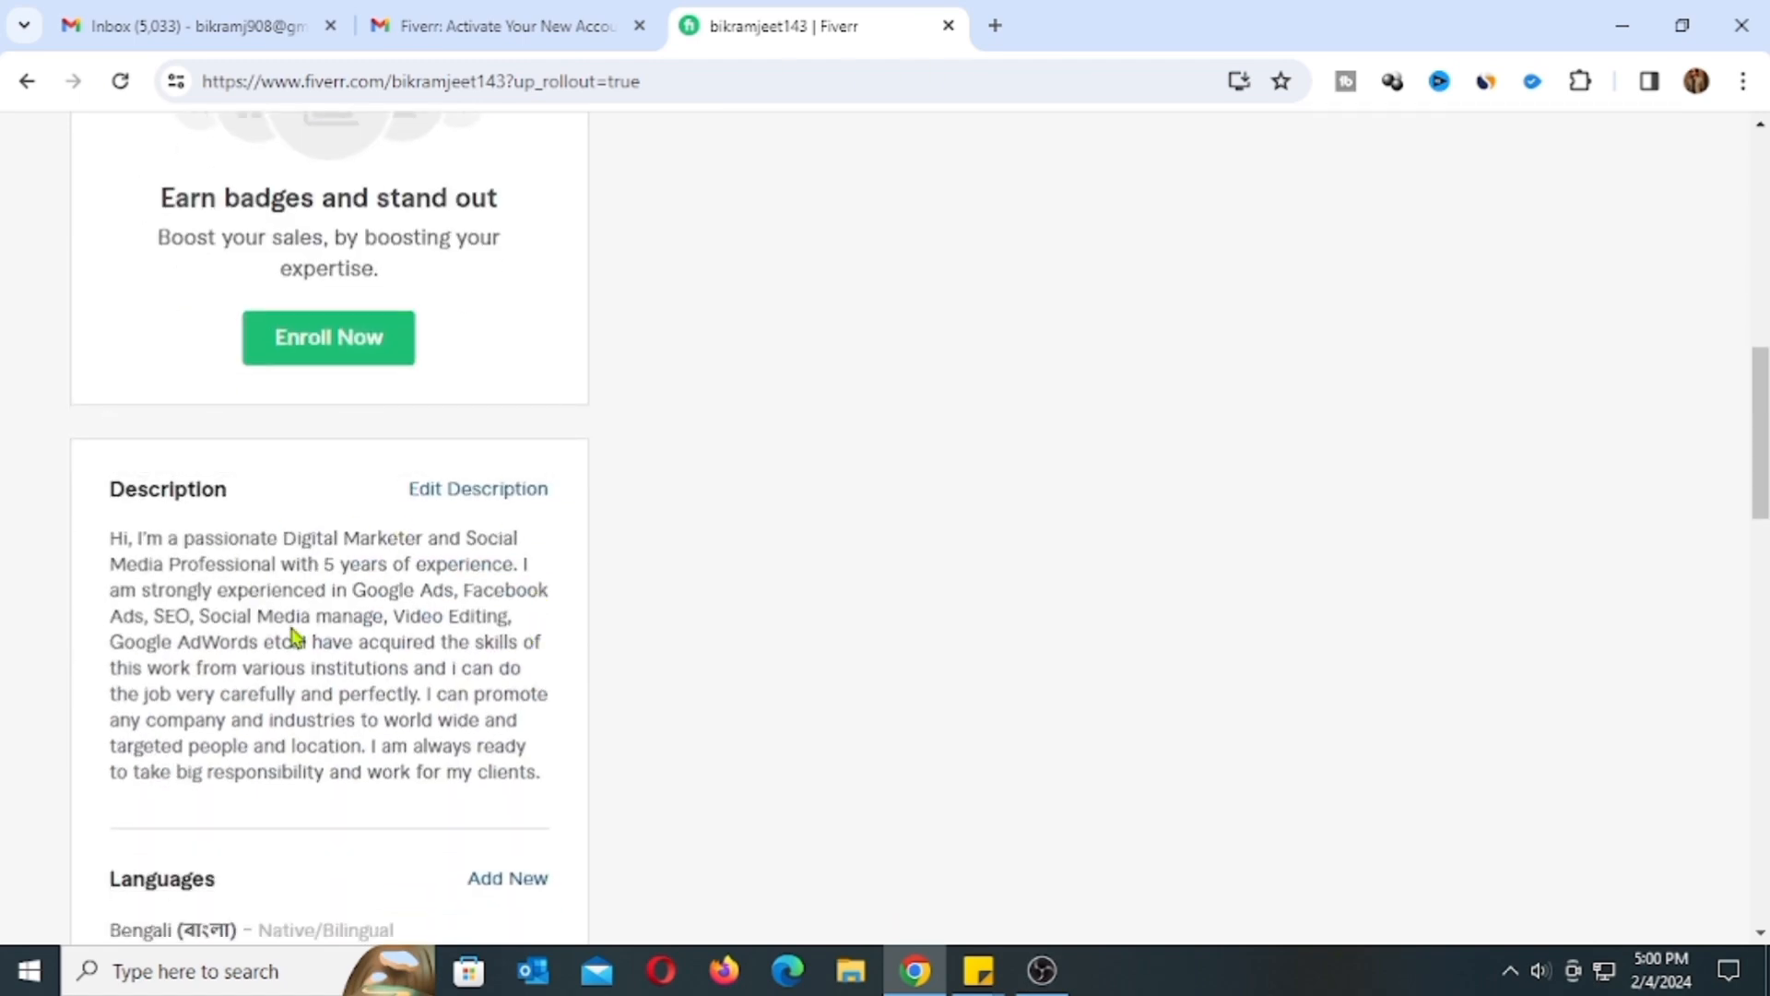
scroll(489, 616, down, 2)
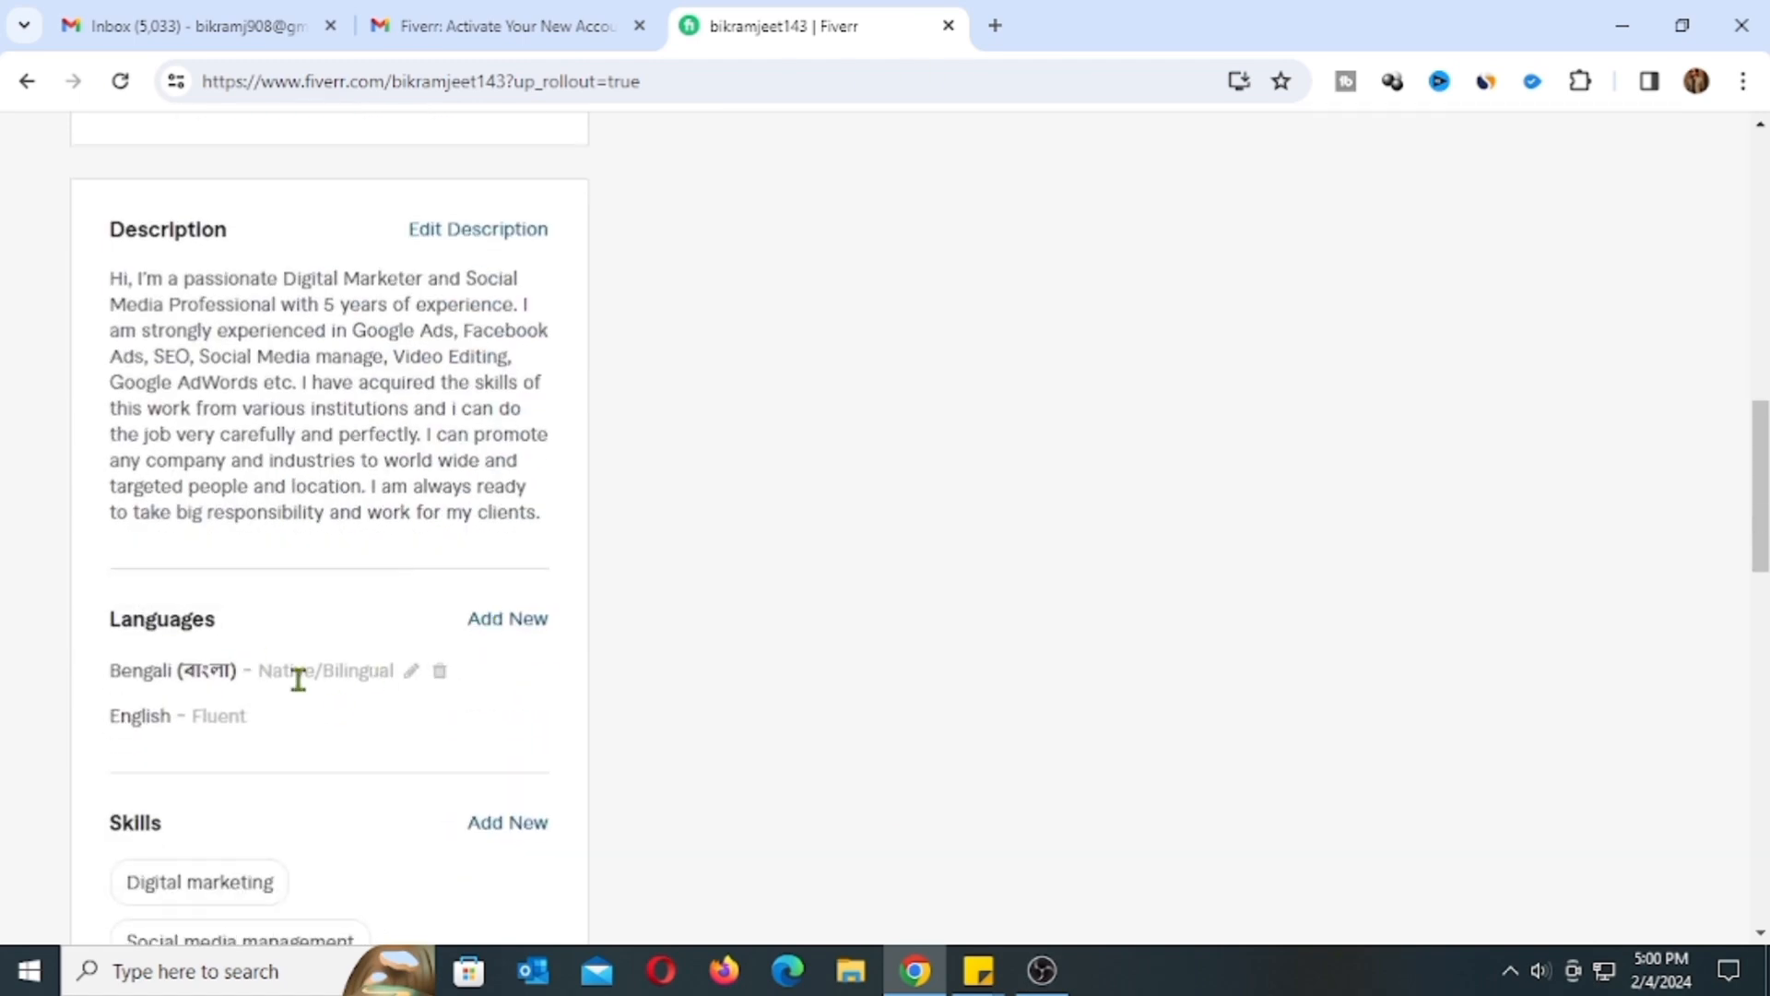
scroll(451, 680, down, 3)
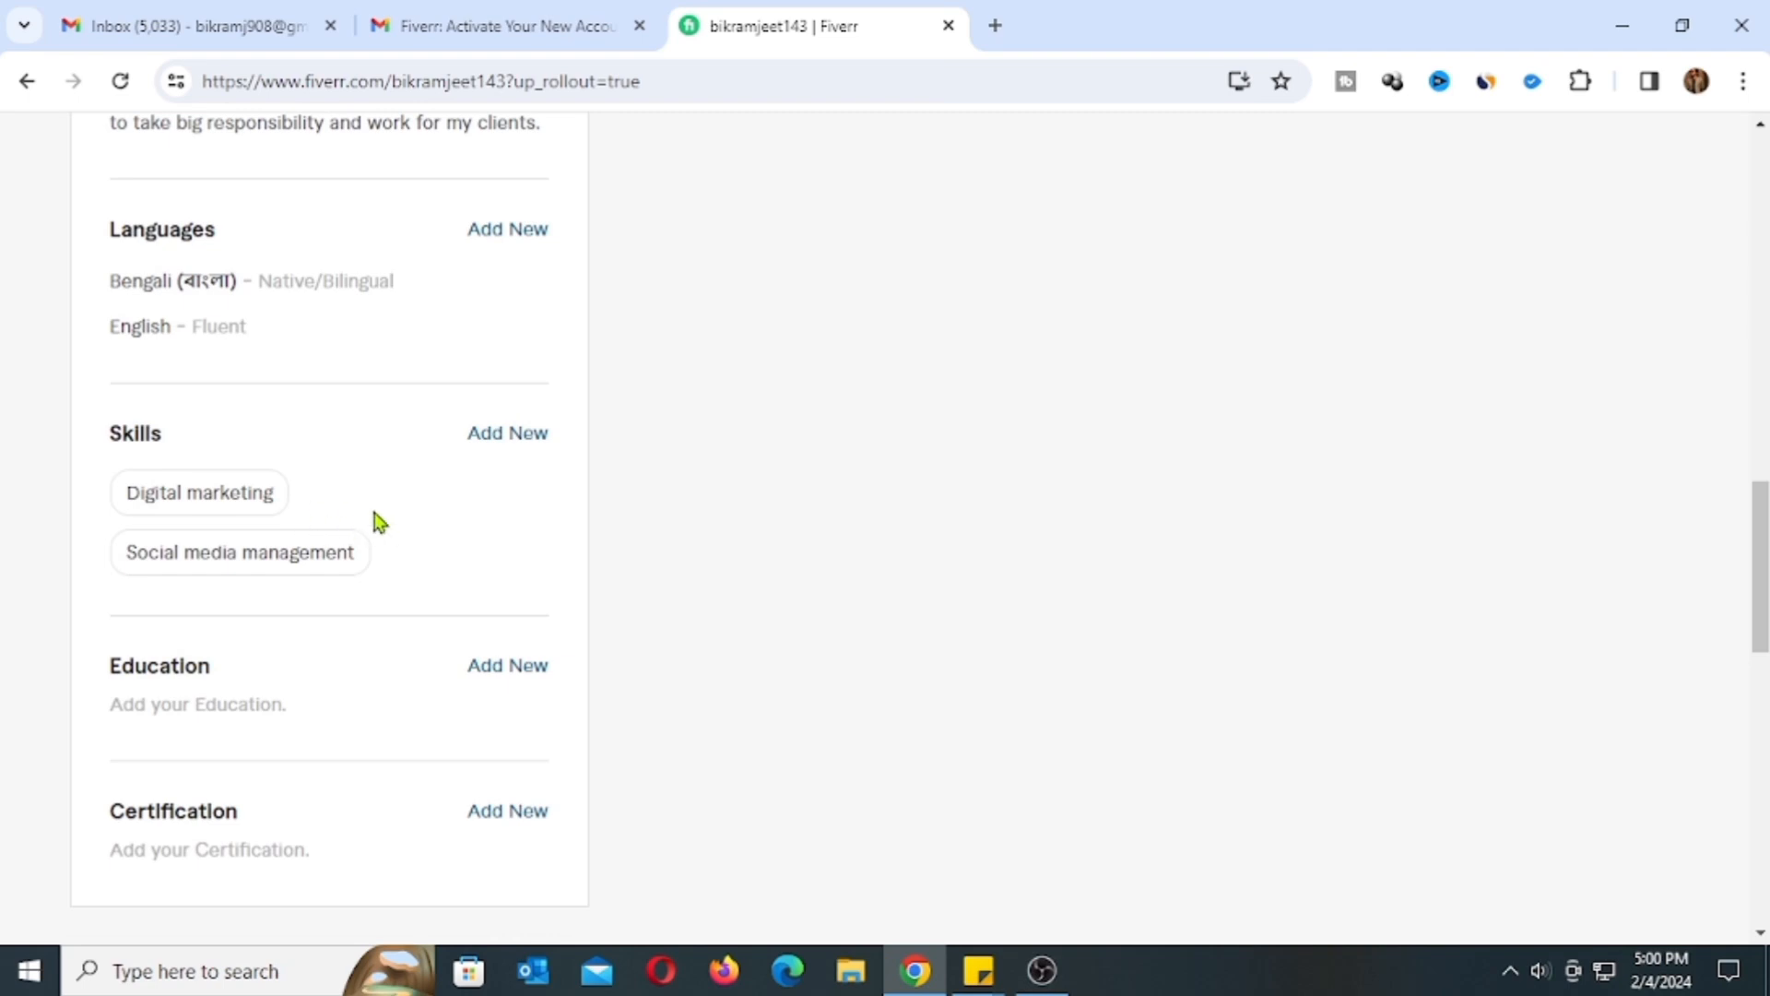
scroll(442, 614, down, 1)
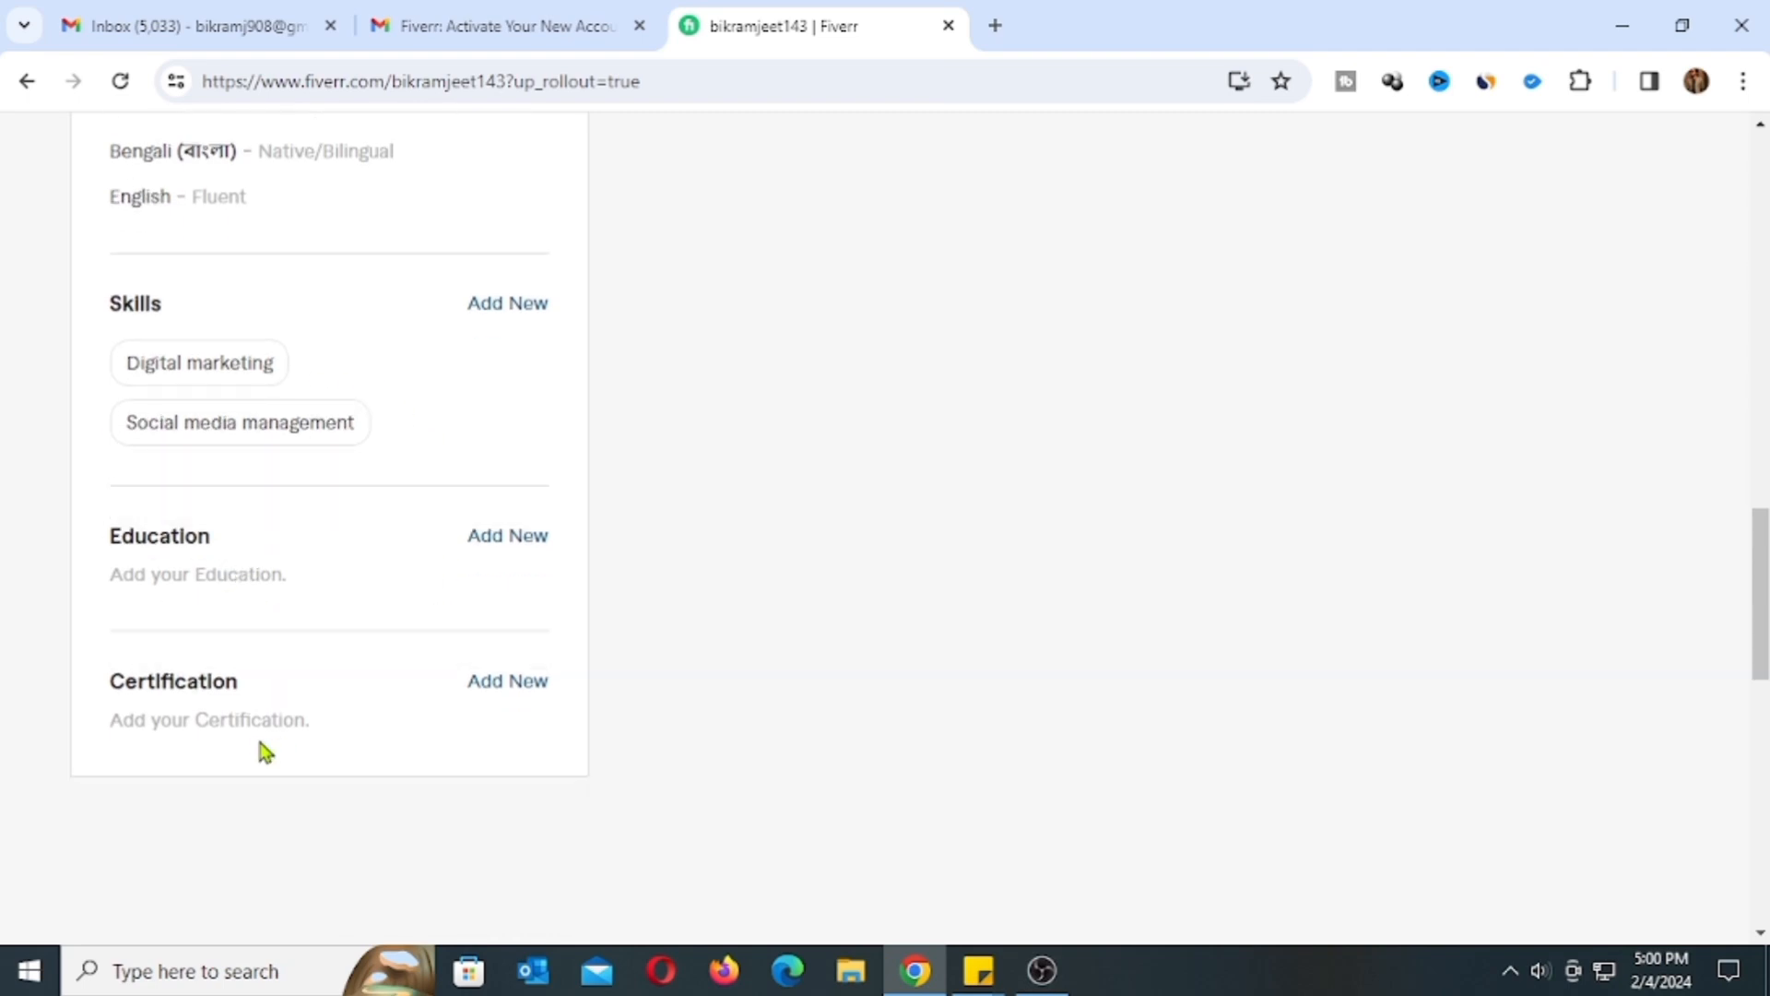
scroll(322, 715, down, 2)
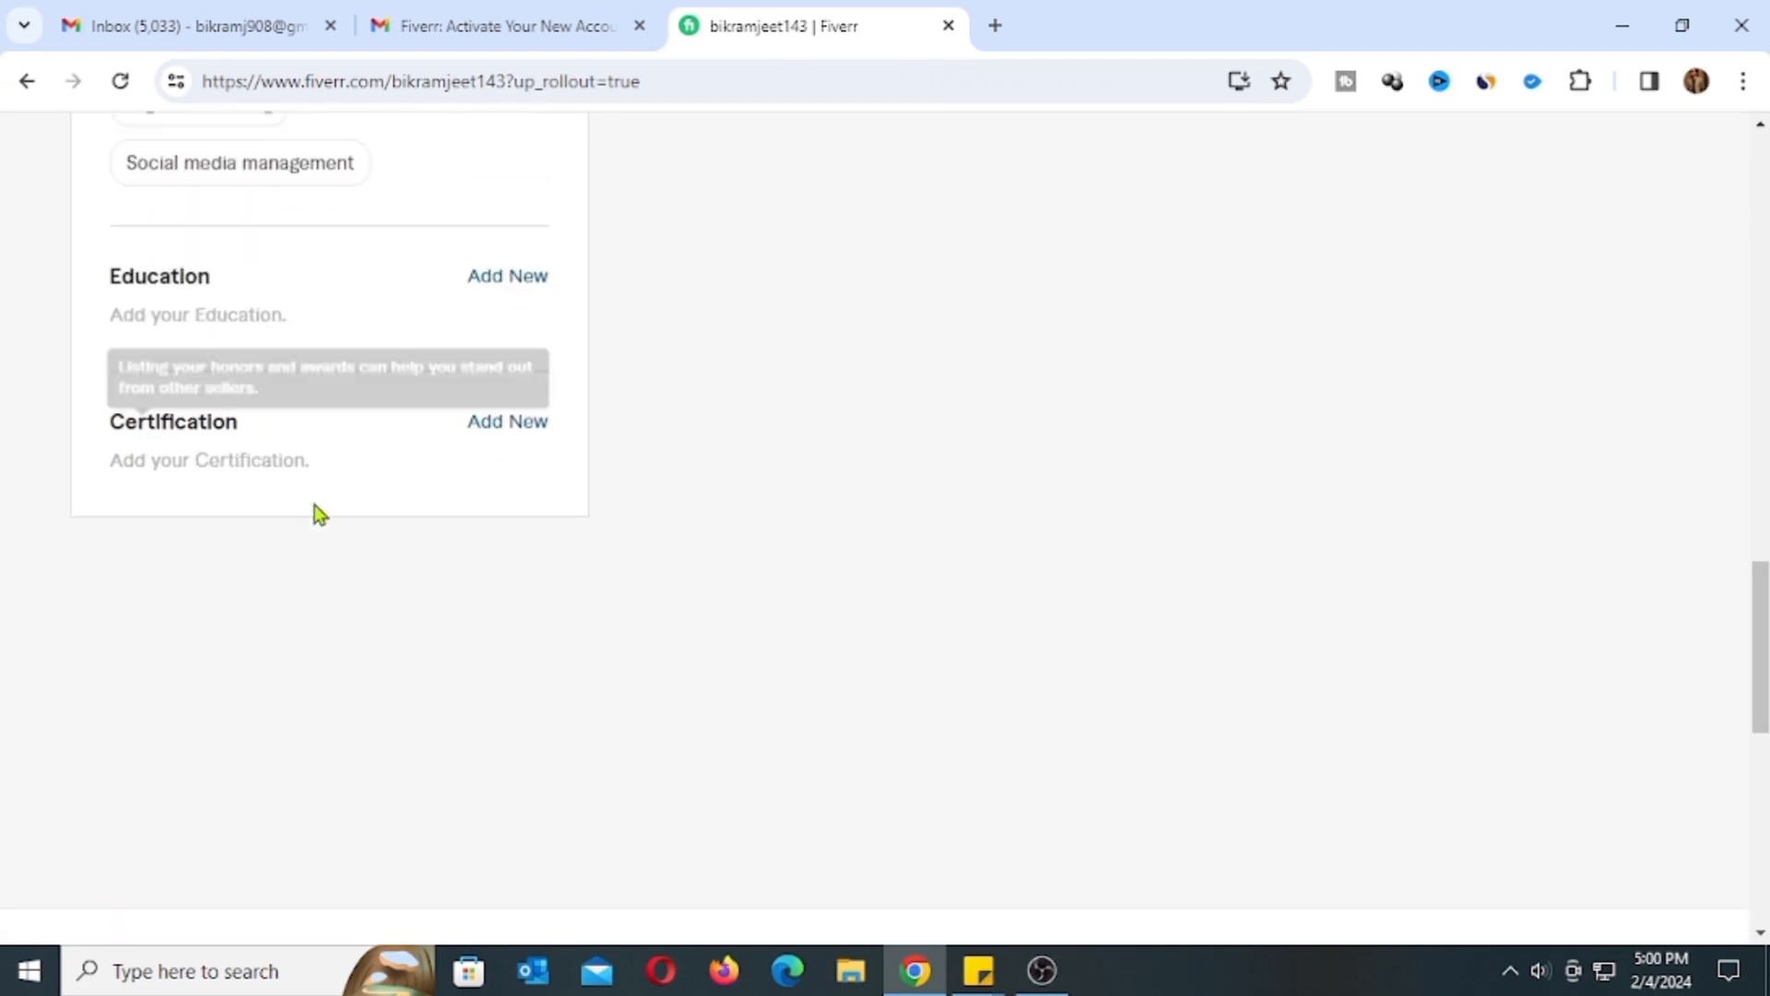
scroll(277, 620, up, 1)
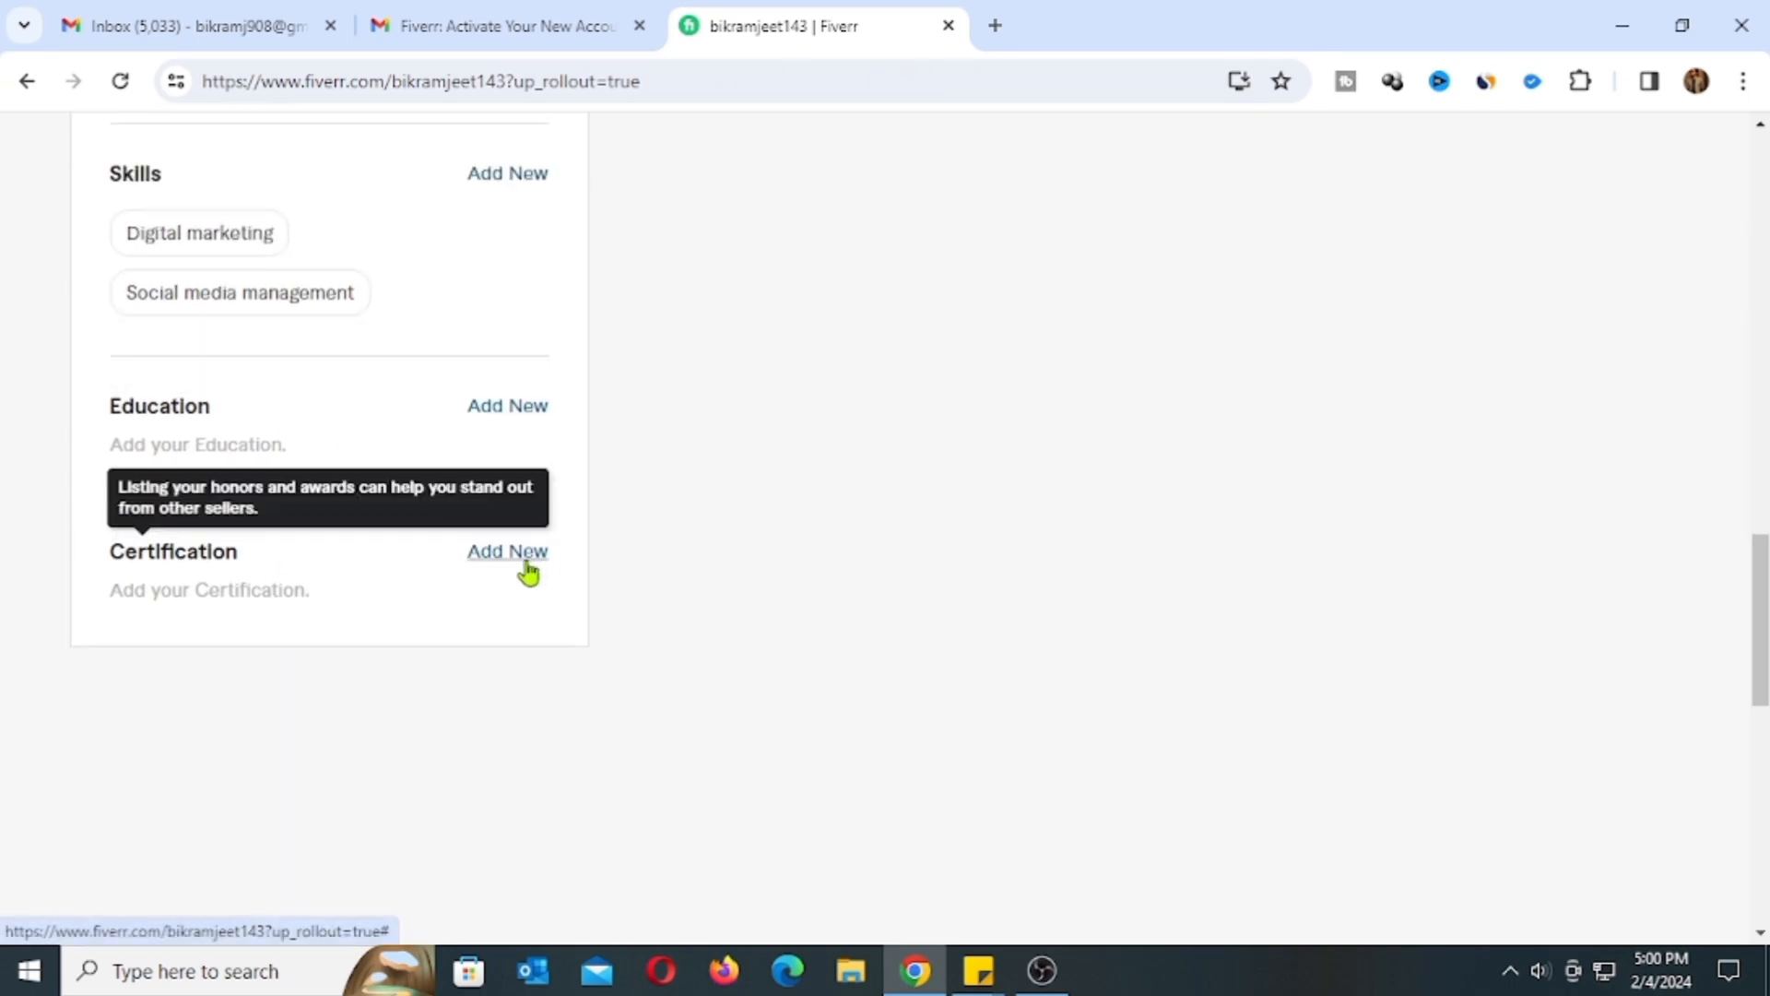
scroll(542, 693, down, 3)
scroll(533, 681, up, 10)
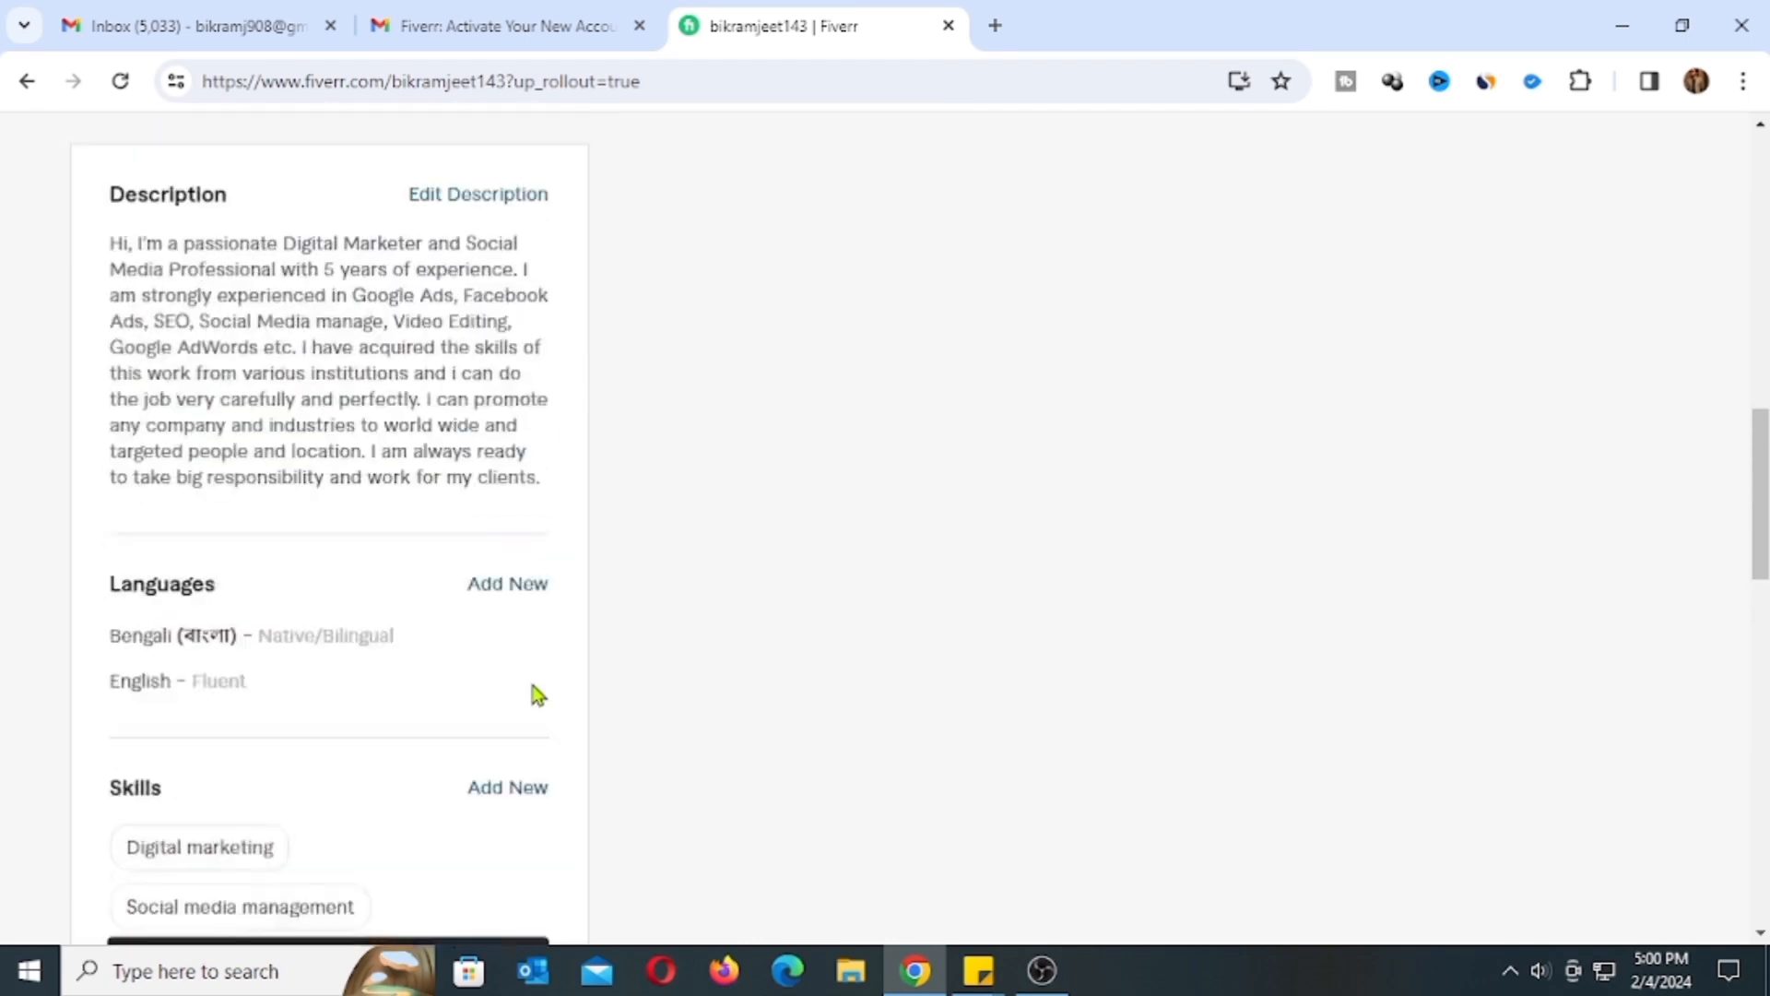
scroll(534, 683, up, 8)
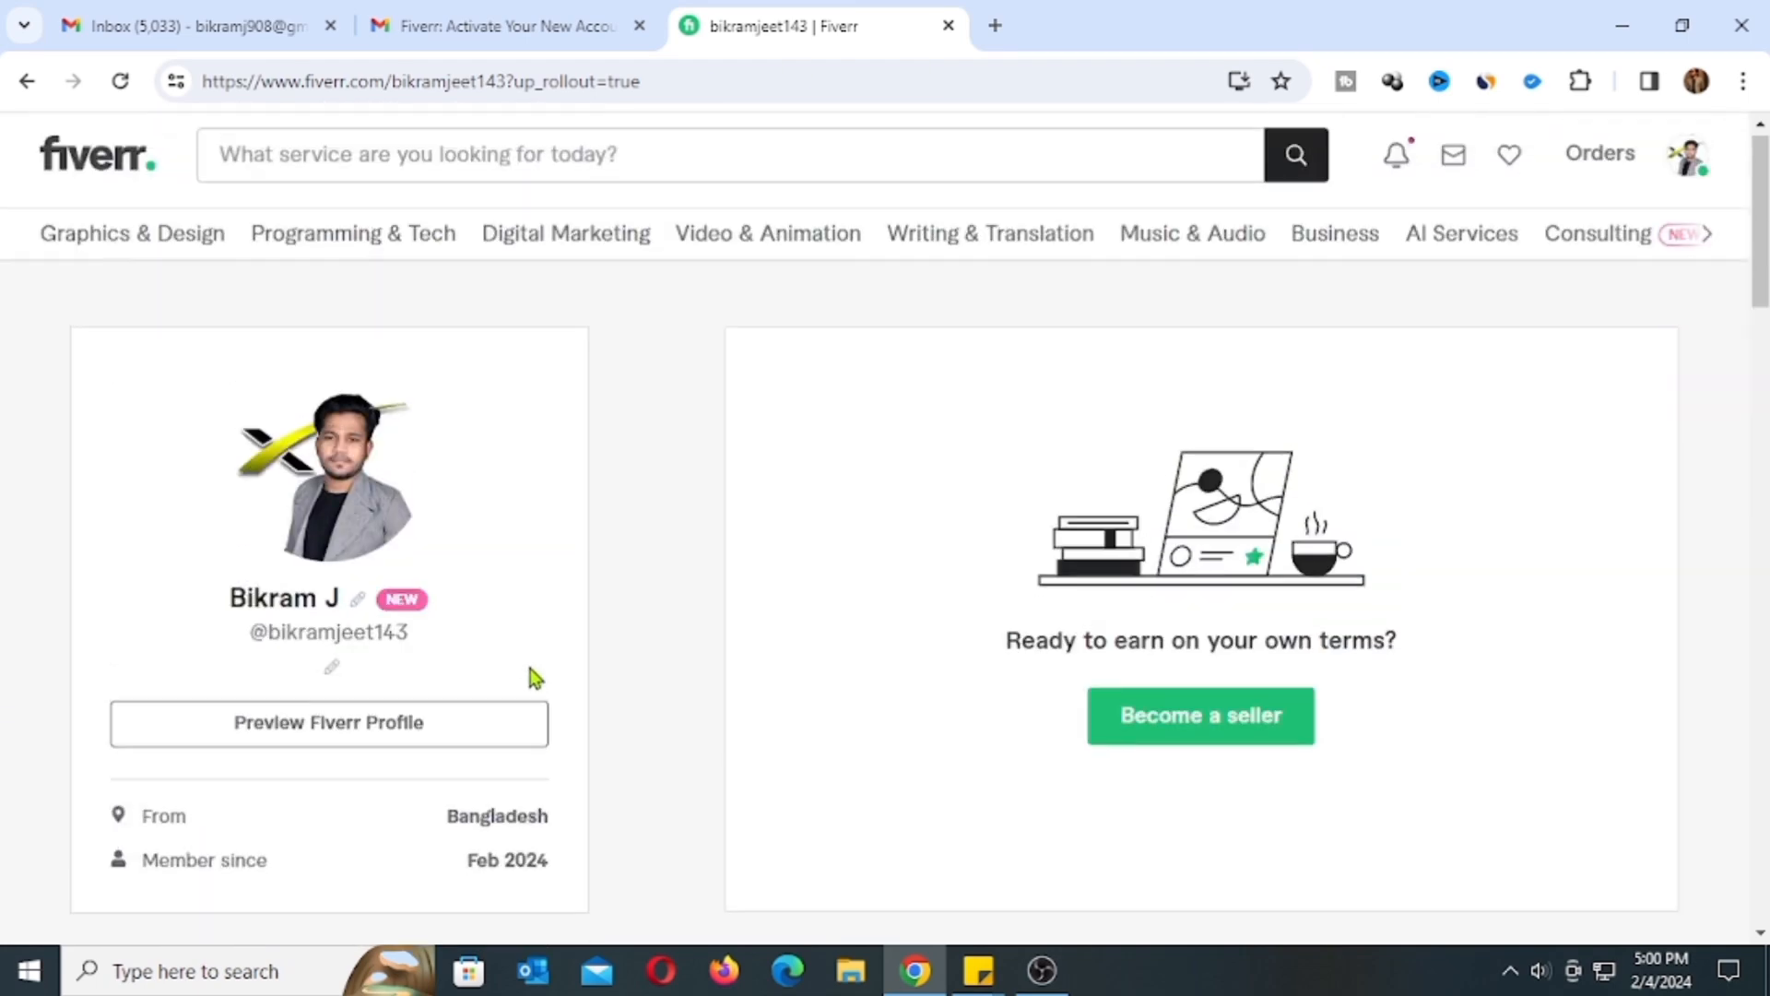
Set the one-line story tagline to 'Digital Marketing, Google Ads, Video Editing' and update it
click(333, 679)
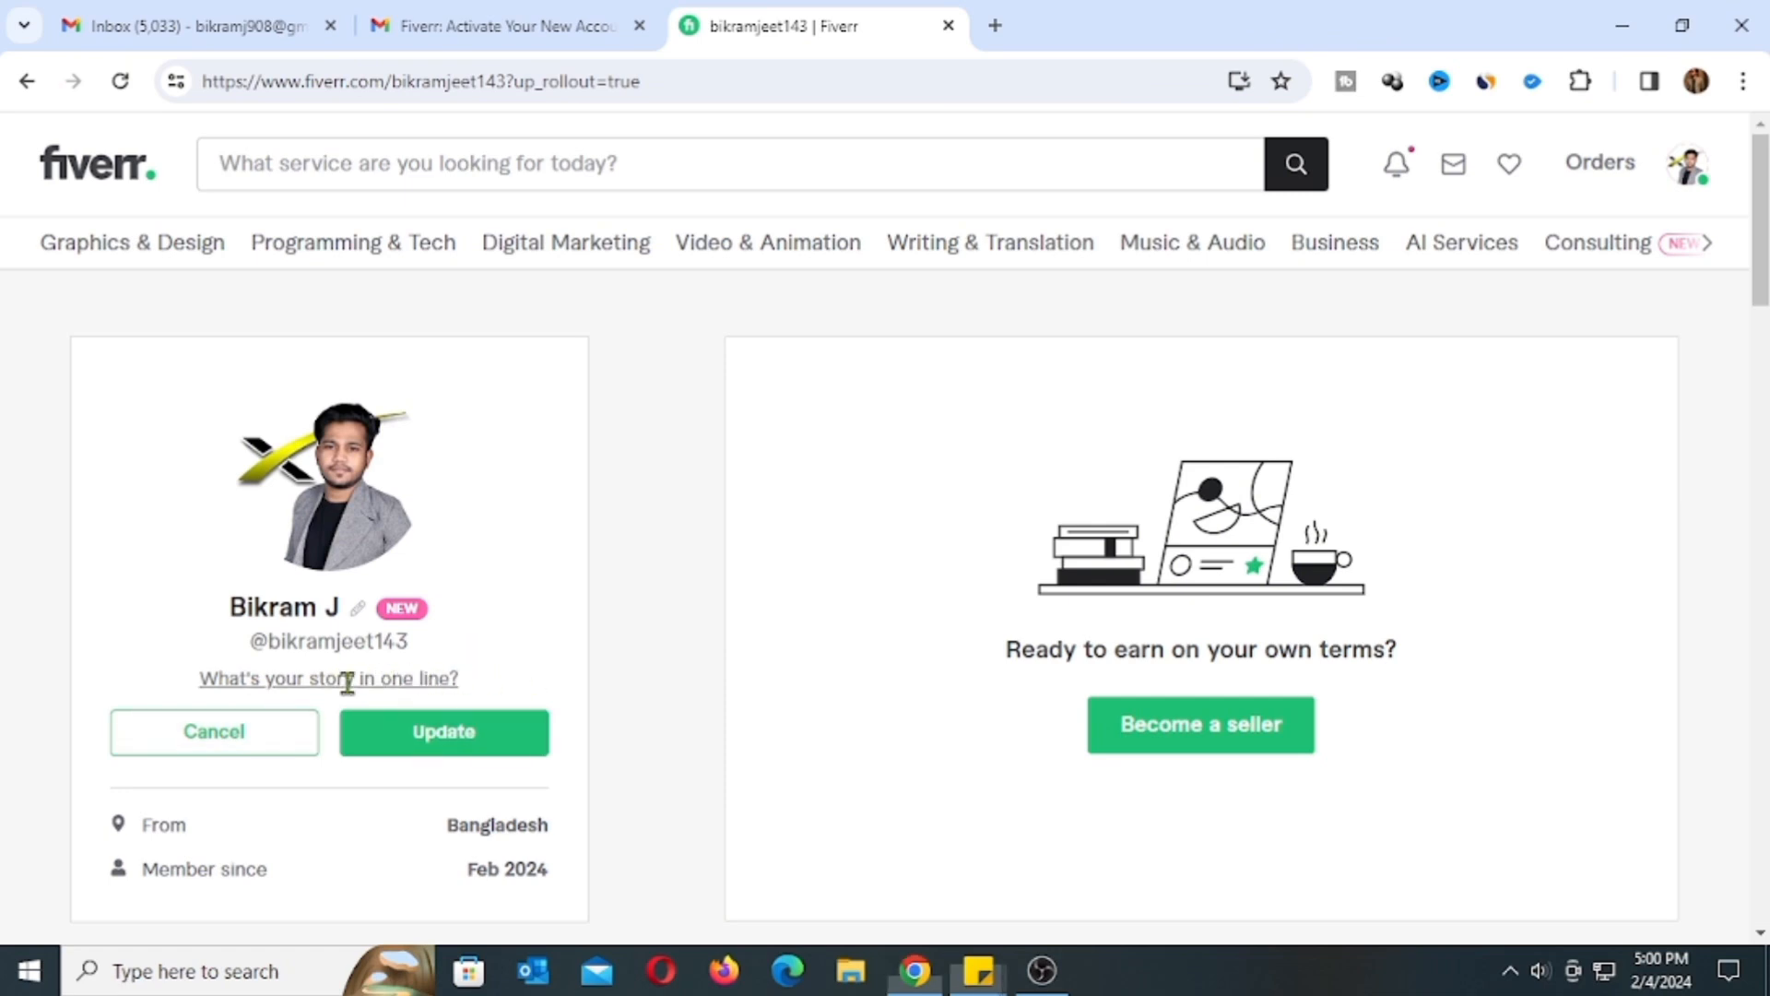
text(Digital Marketing, Google Ads, Video Editing)
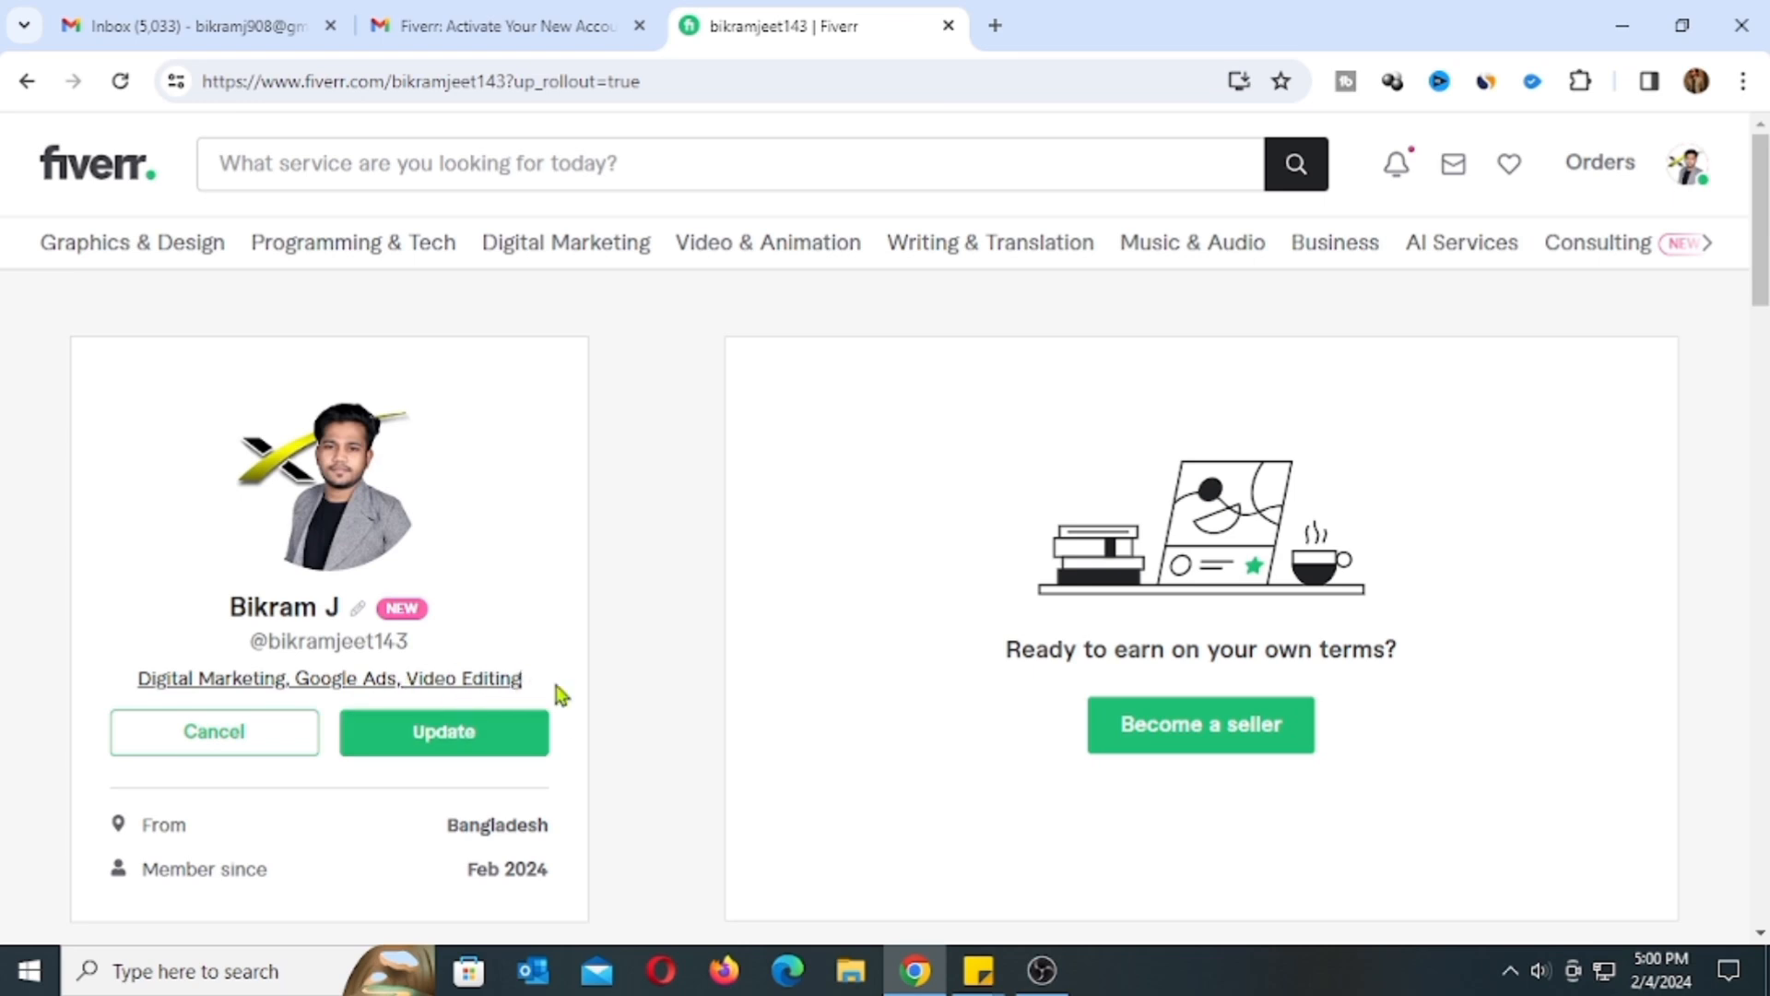
click(455, 751)
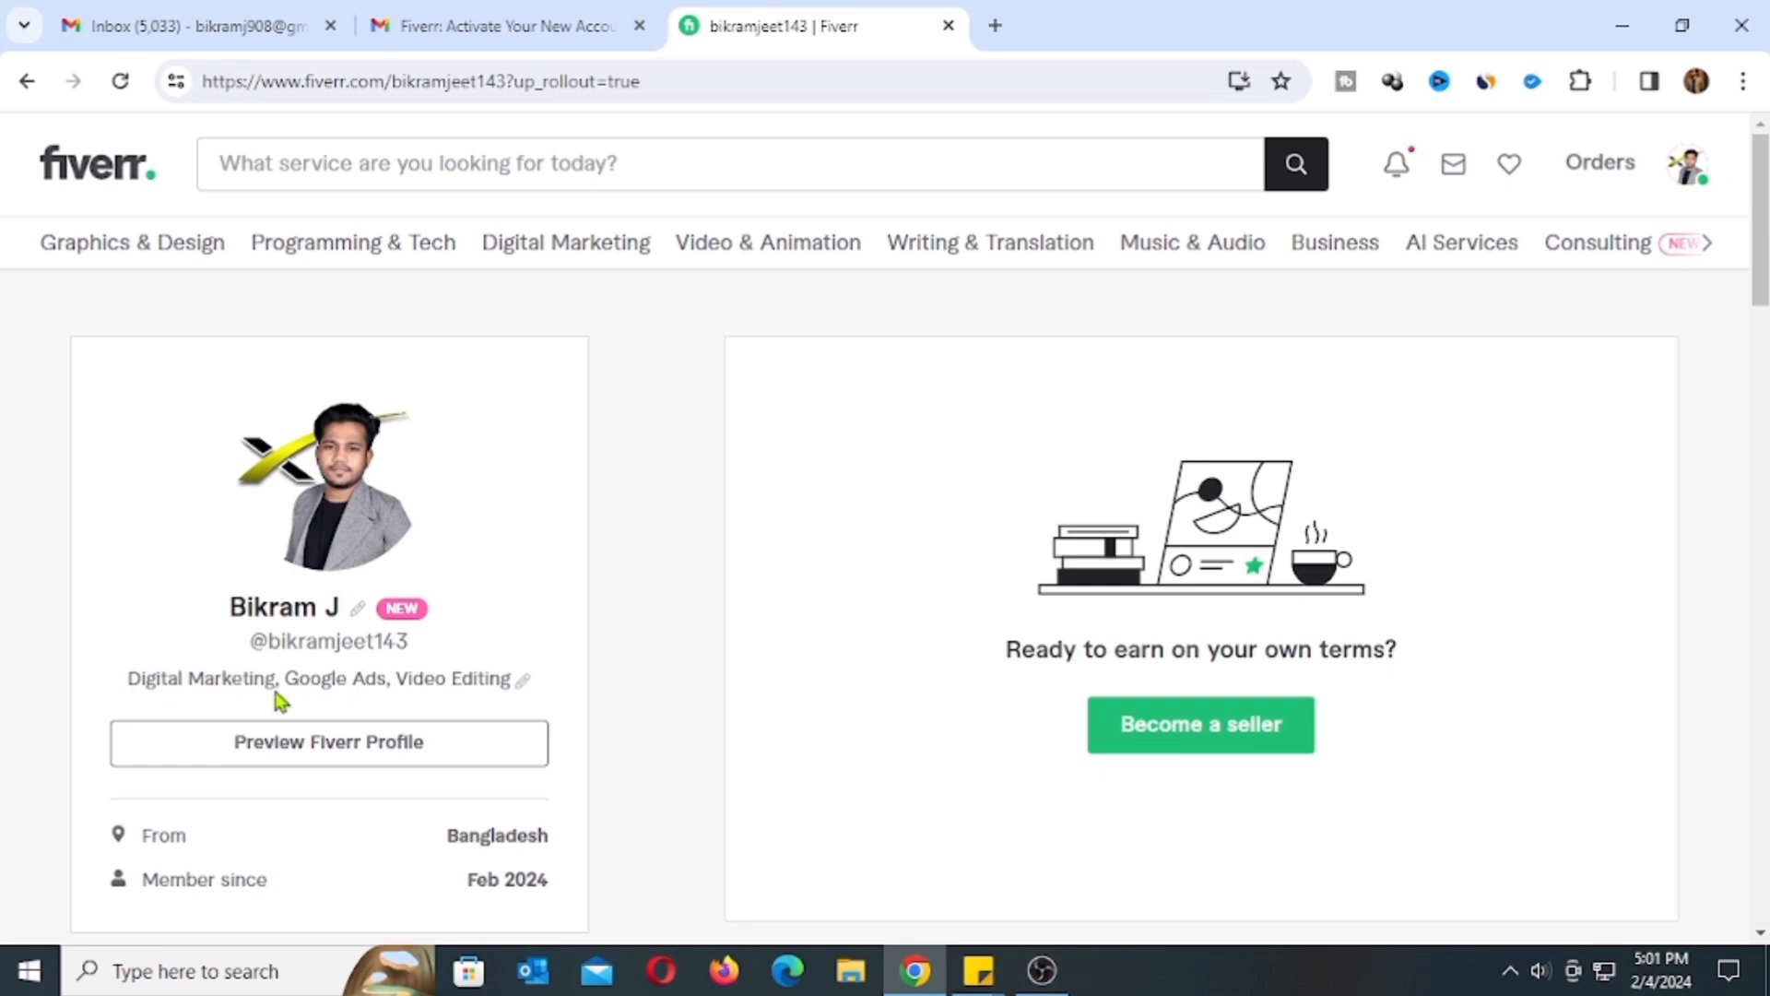
scroll(714, 601, down, 3)
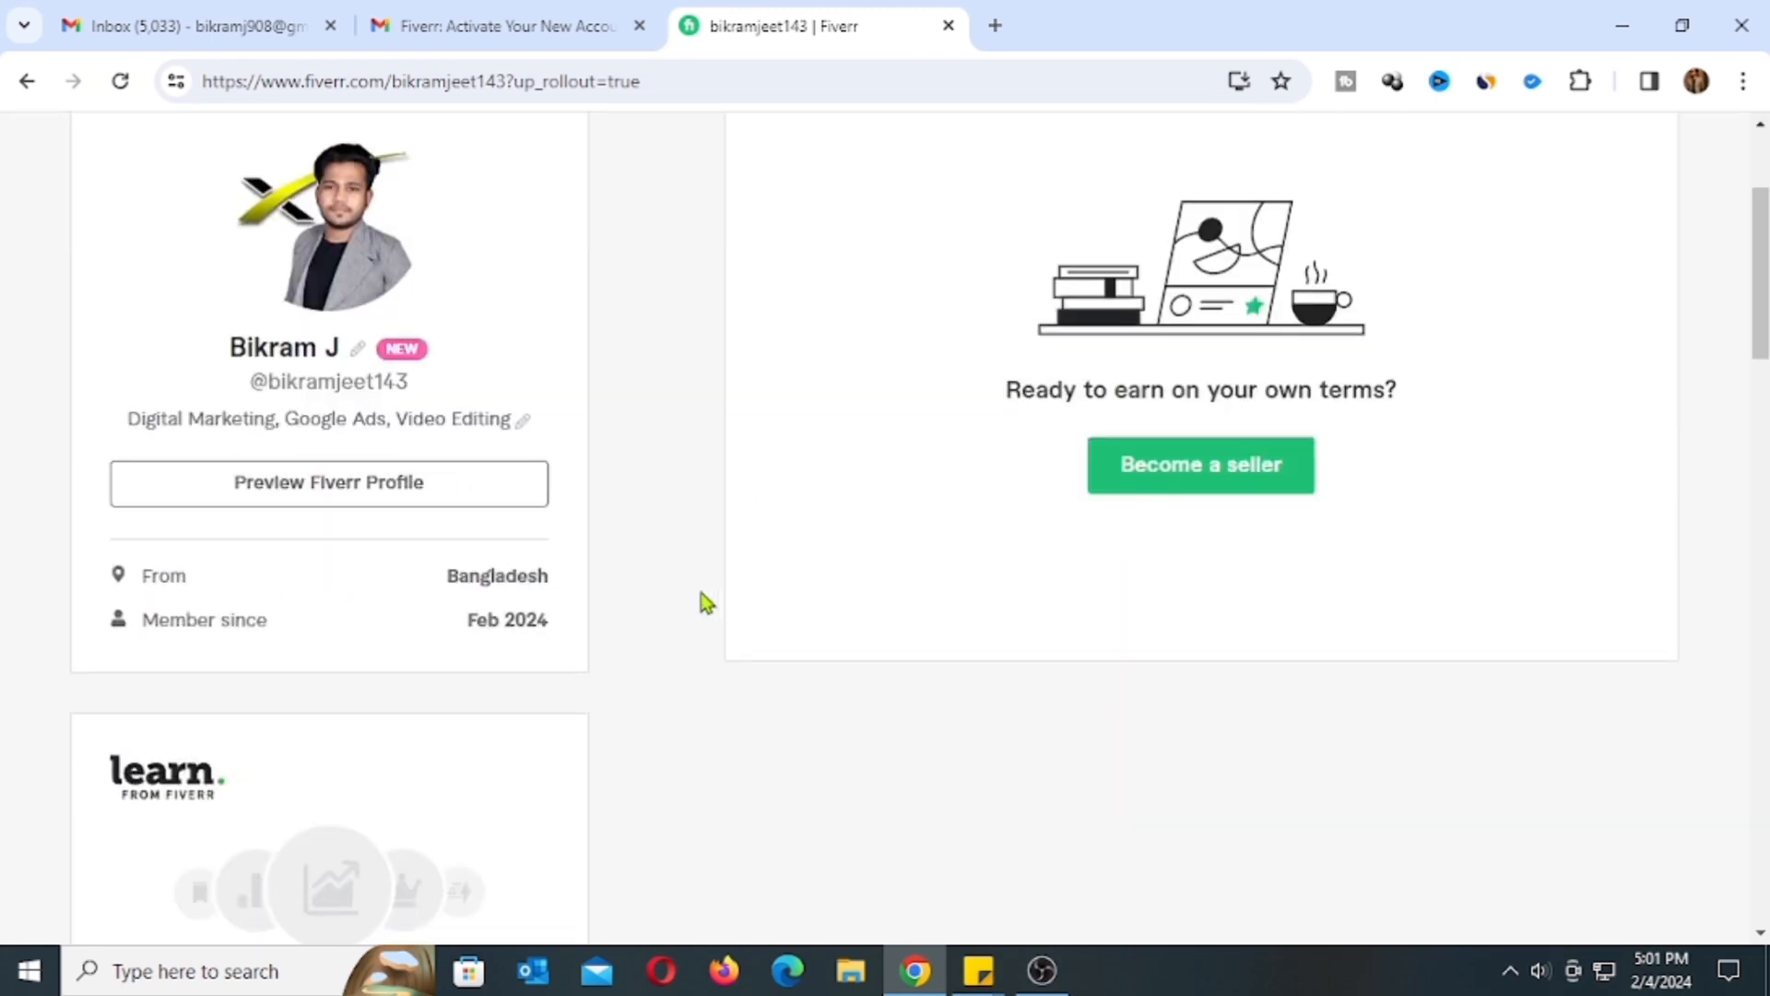
scroll(553, 553, down, 2)
scroll(399, 558, down, 18)
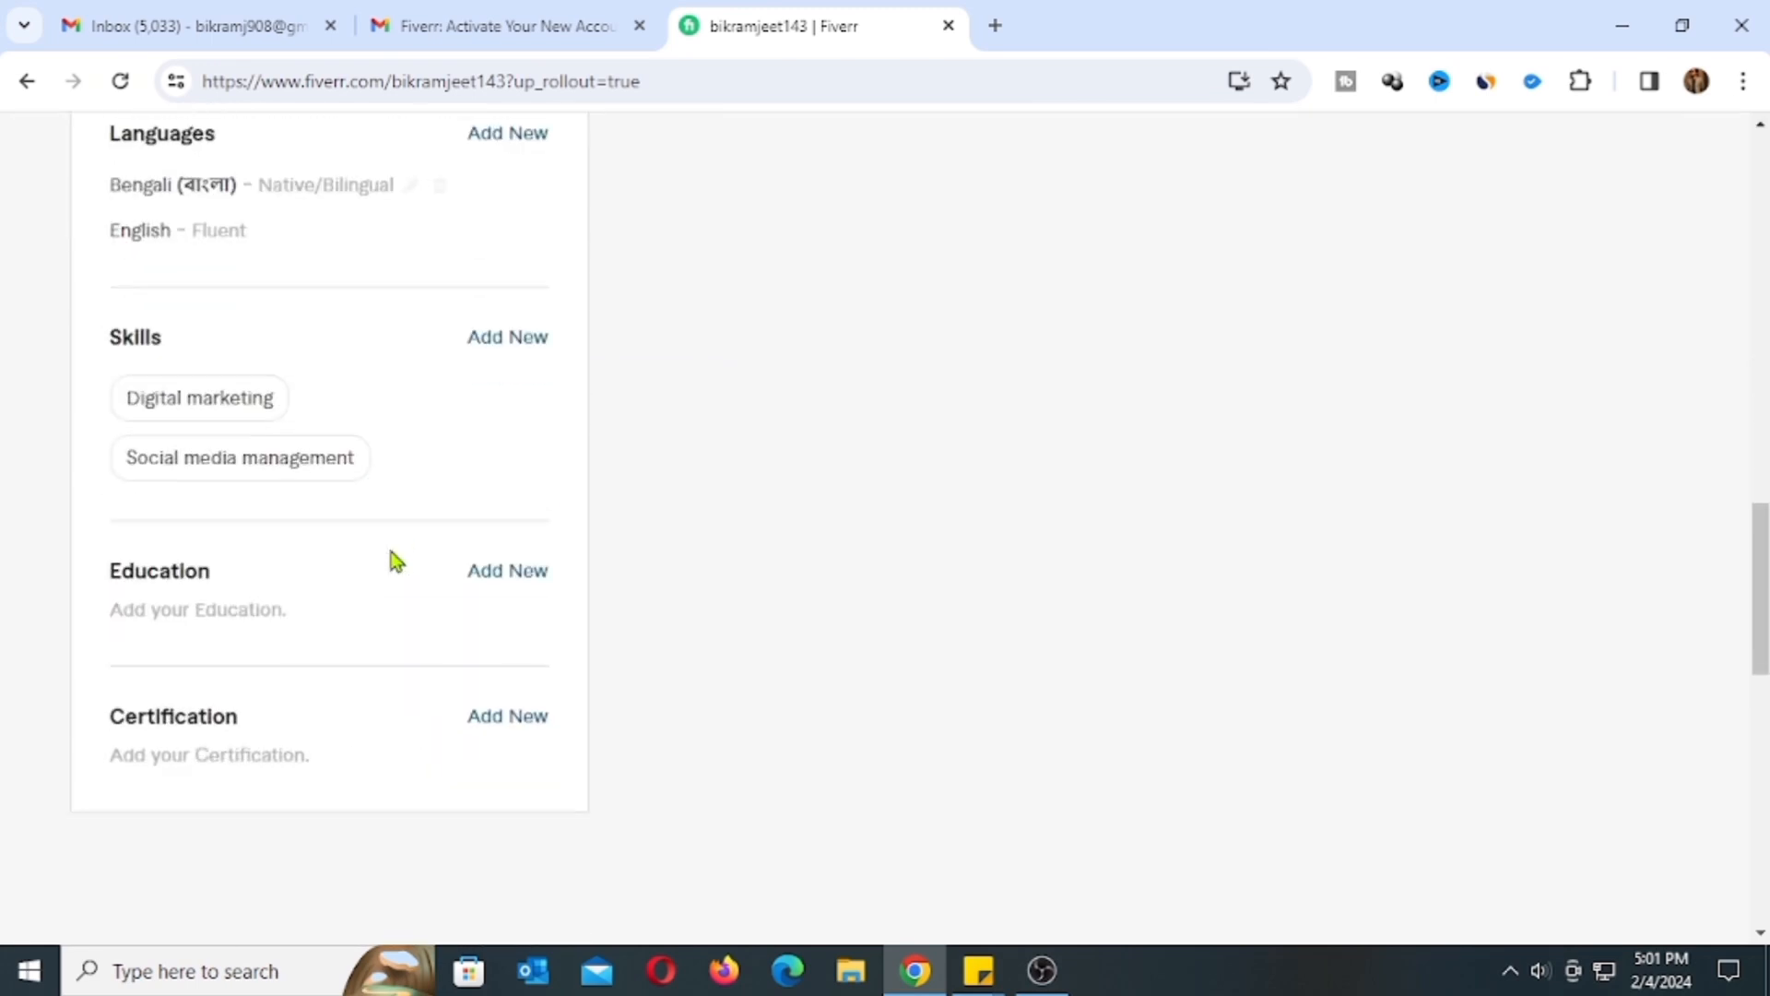
scroll(764, 416, up, 3)
scroll(763, 417, up, 20)
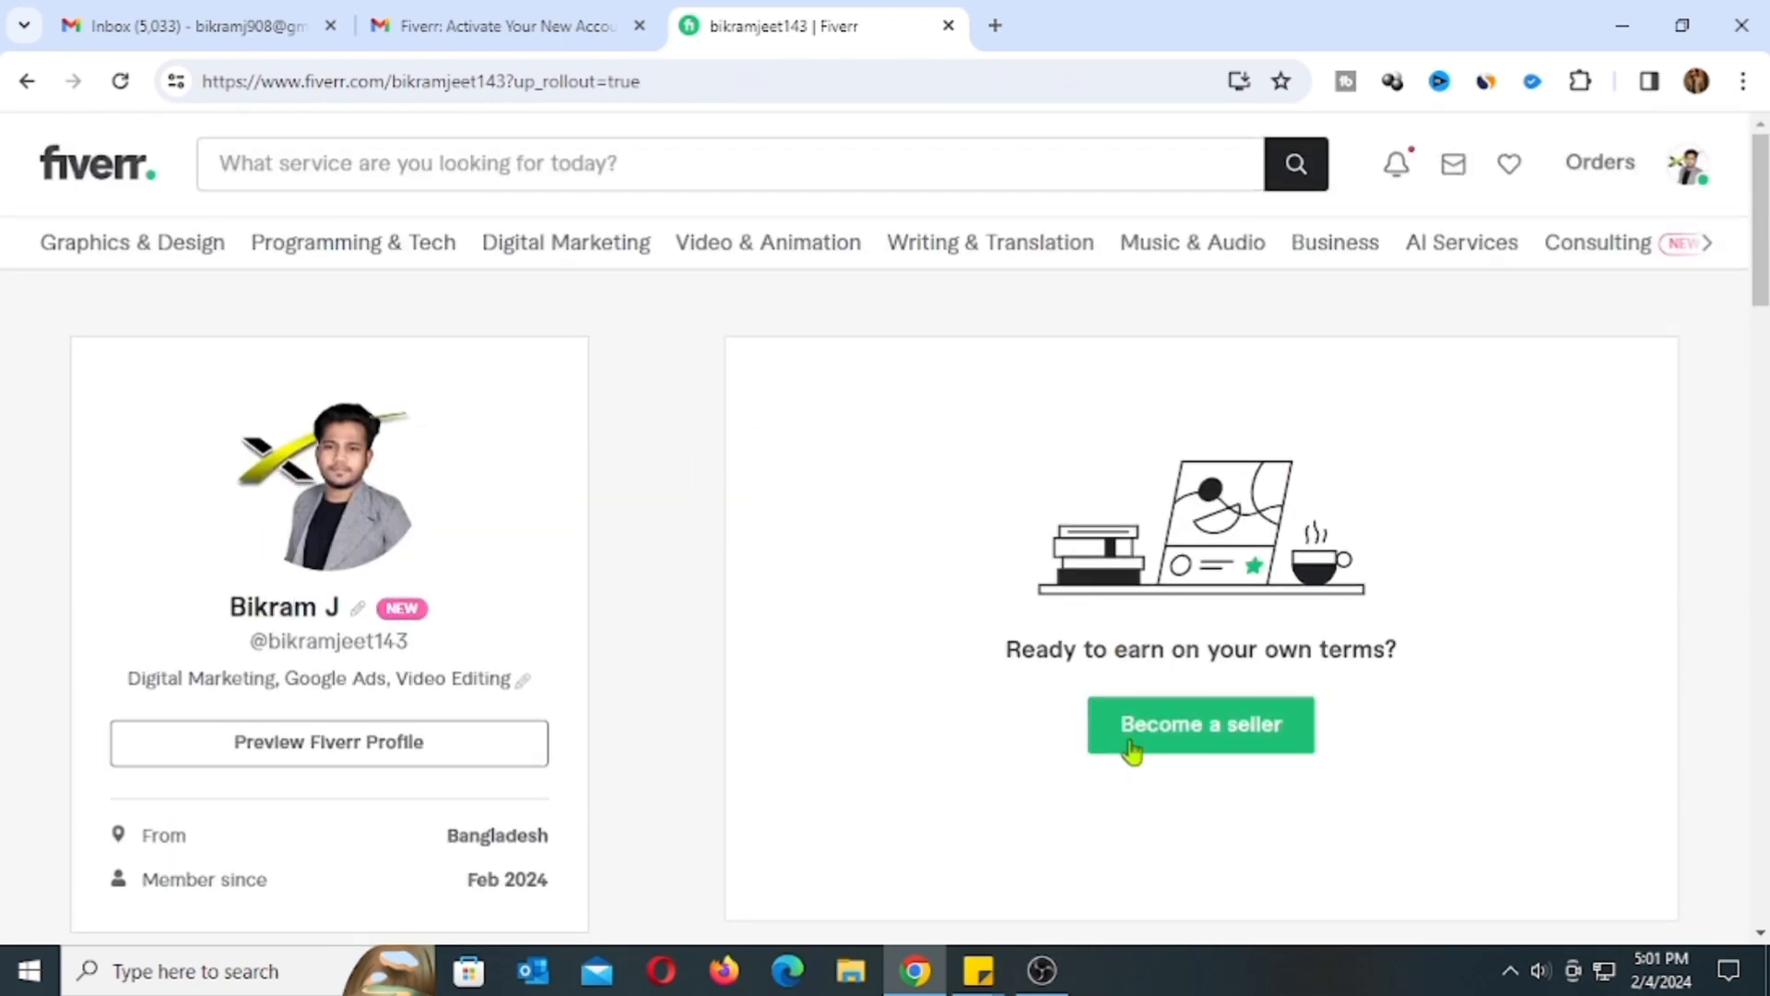
click(1257, 737)
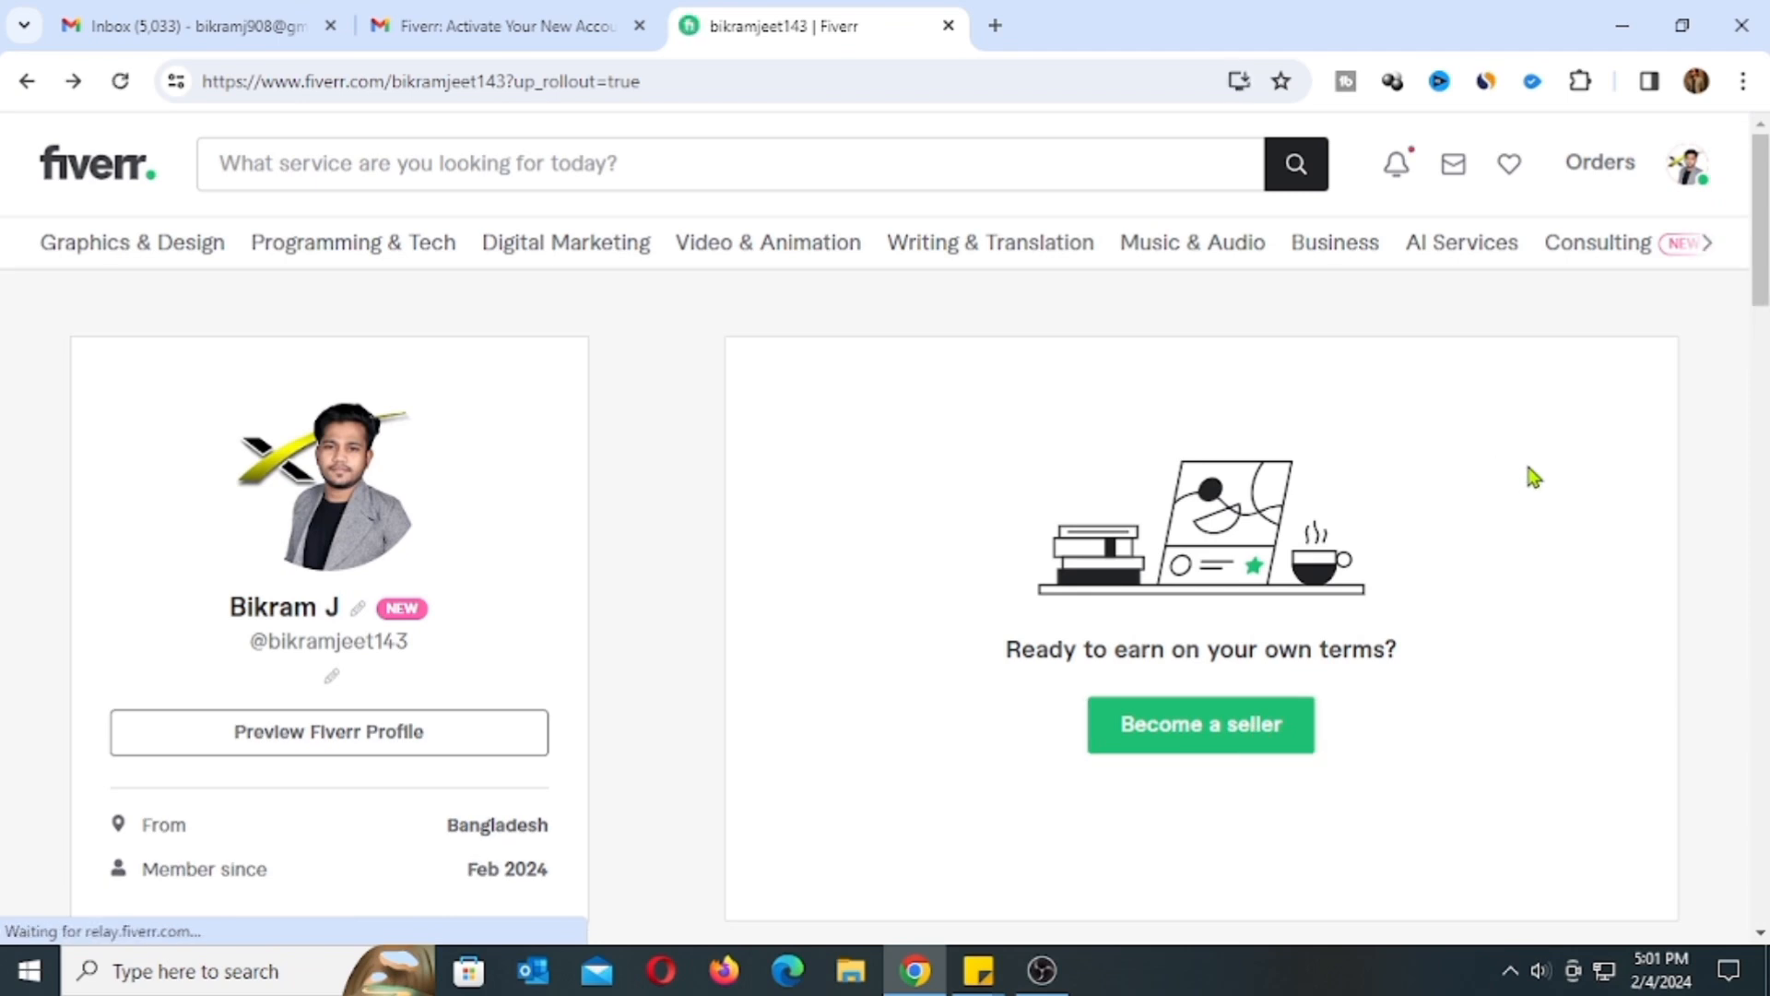
scroll(1530, 473, down, 10)
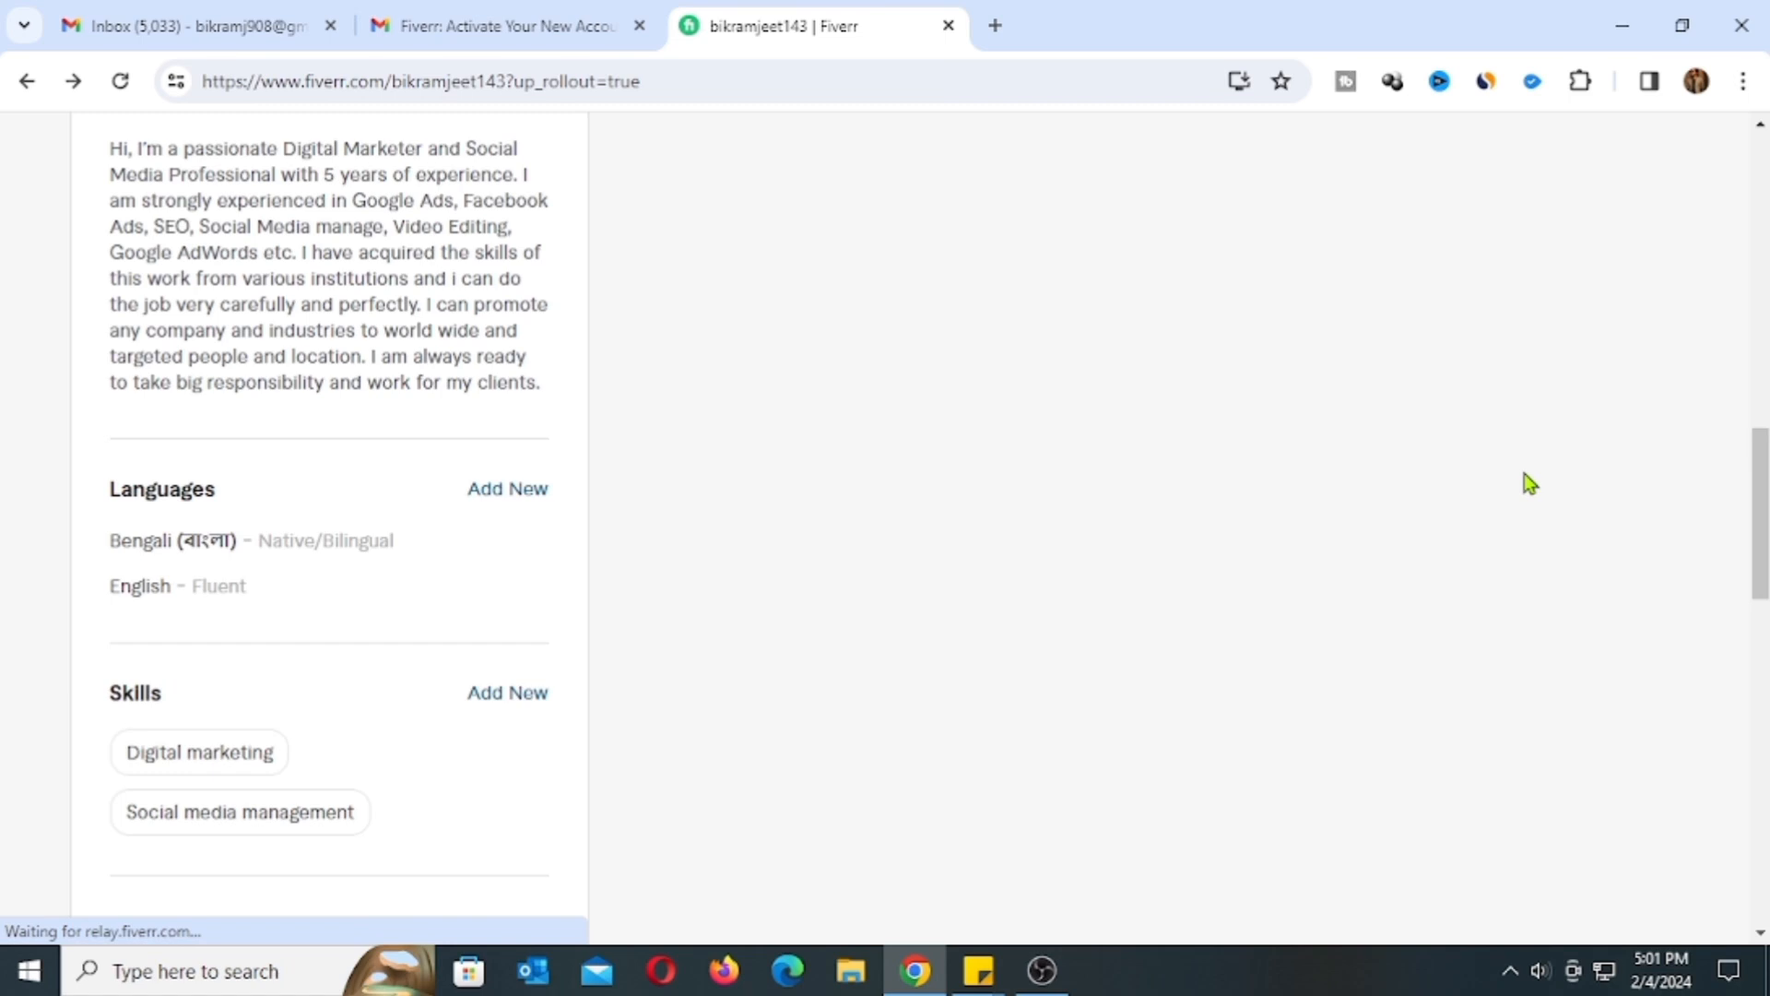
scroll(1524, 473, up, 10)
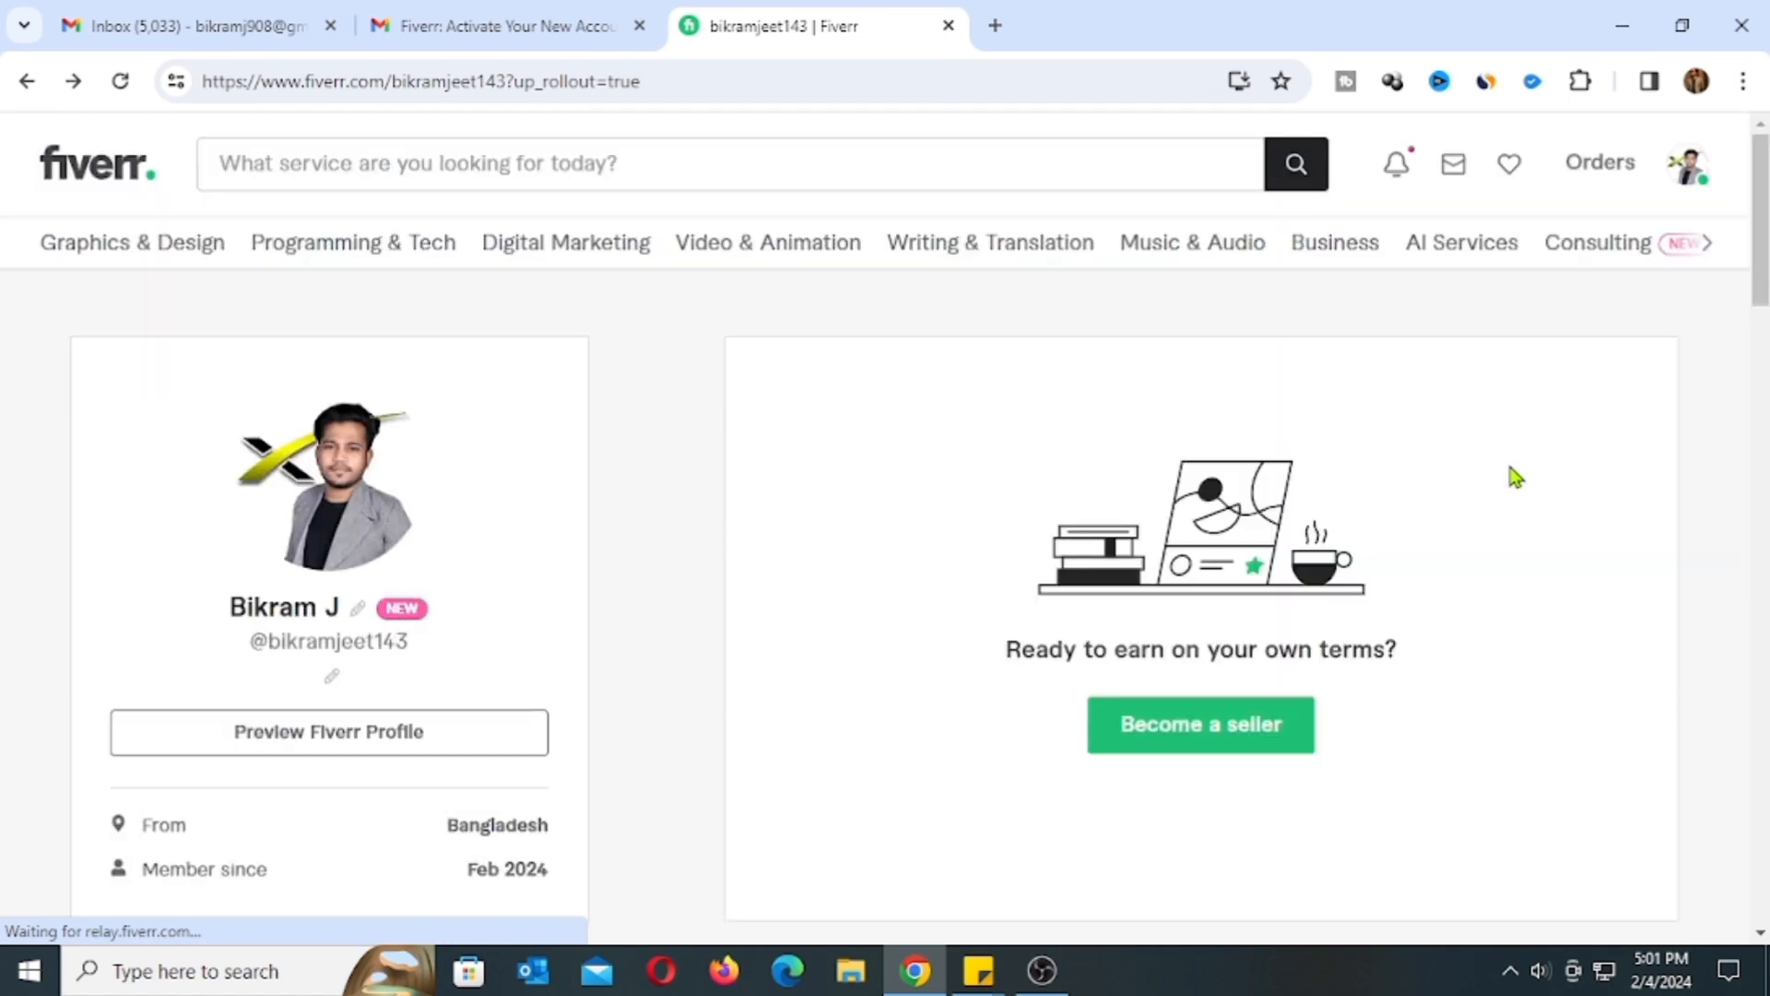